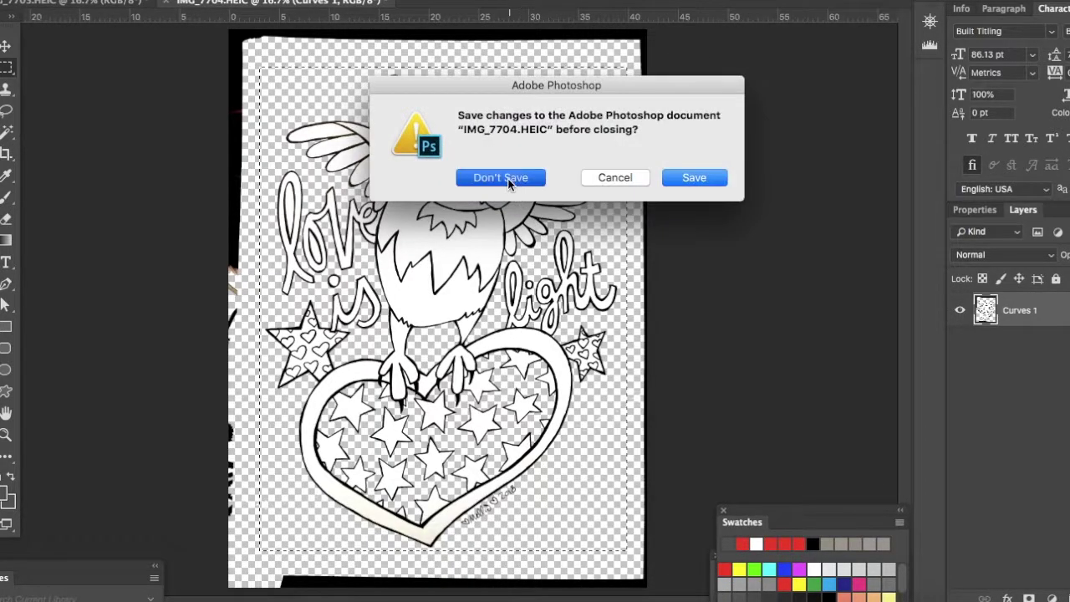
Close IMG_7704.HEIC without saving and rotate the bear drawing's canvas 90° counter clockwise
{"action": "left_click", "coordinate": [506, 178]}
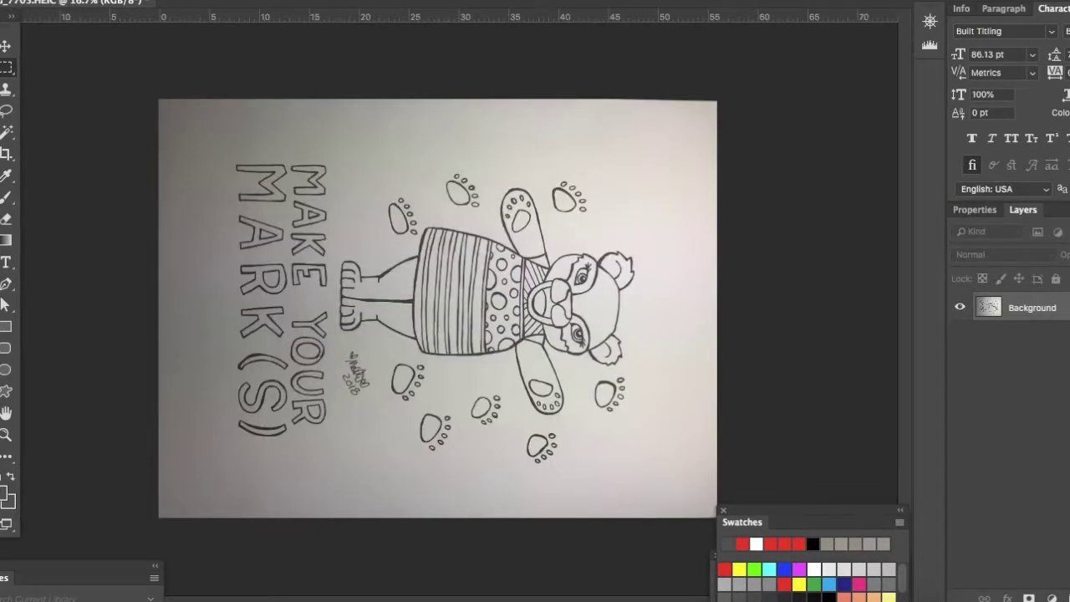
{"action": "left_click", "coordinate": [188, 0]}
{"action": "mouse_move", "coordinate": [229, 92]}
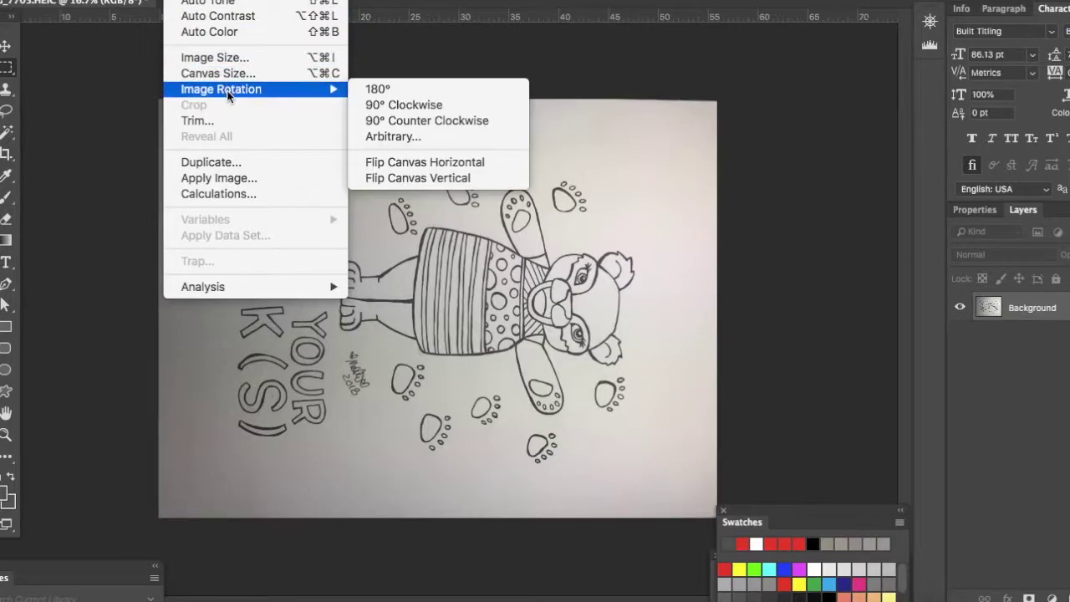
{"action": "left_click", "coordinate": [427, 122]}
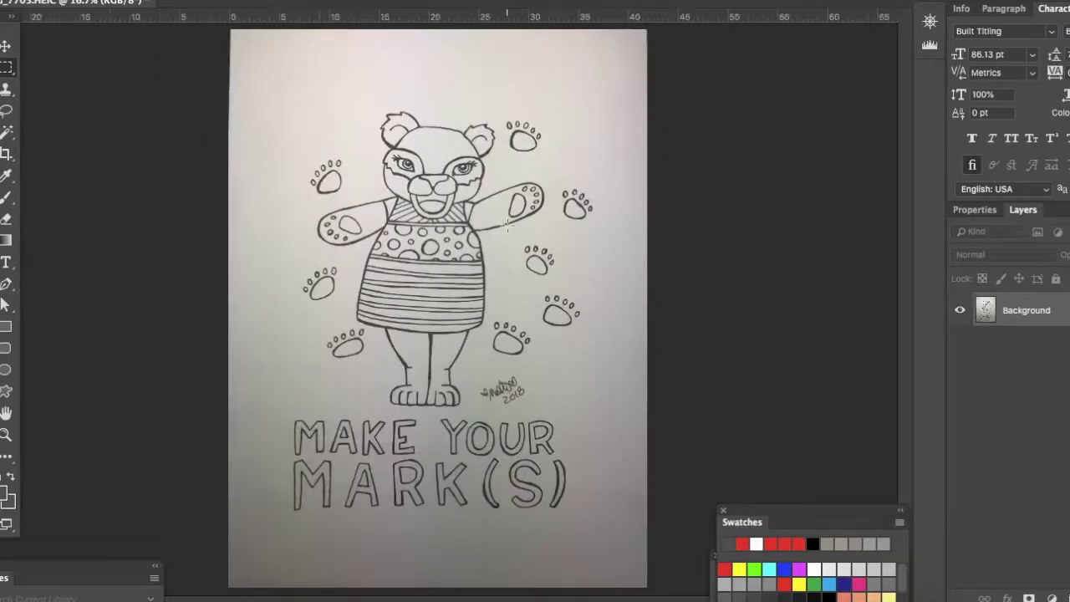
Apply Curves to the bear photo with black point input 39, a point at input 74 output 98, and white point input 173
{"action": "key", "text": "super+m"}
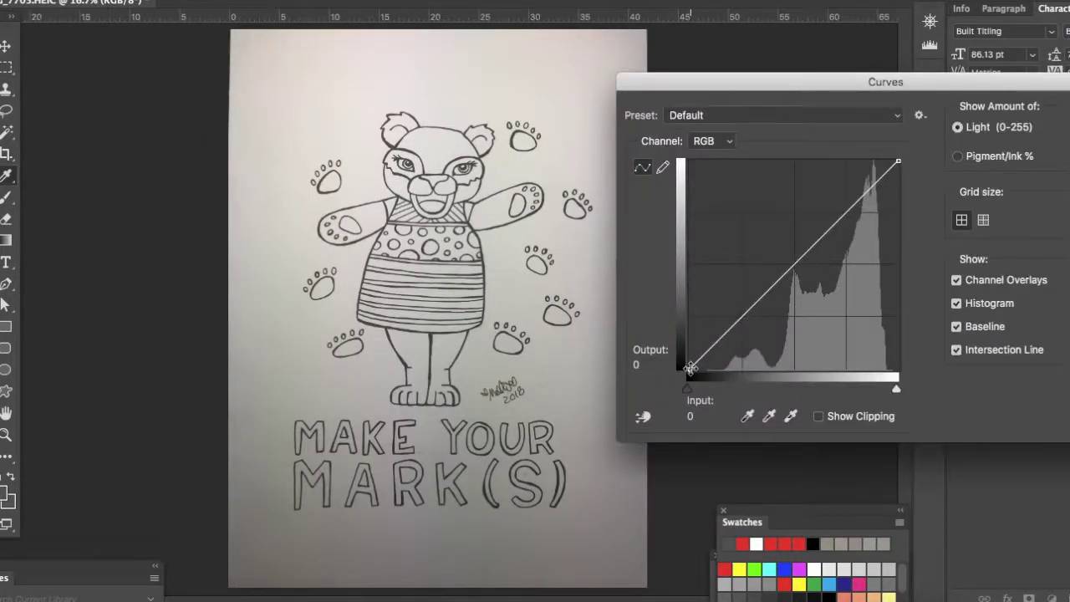
{"action": "left_click_drag", "start_coordinate": [689, 370], "coordinate": [718, 370]}
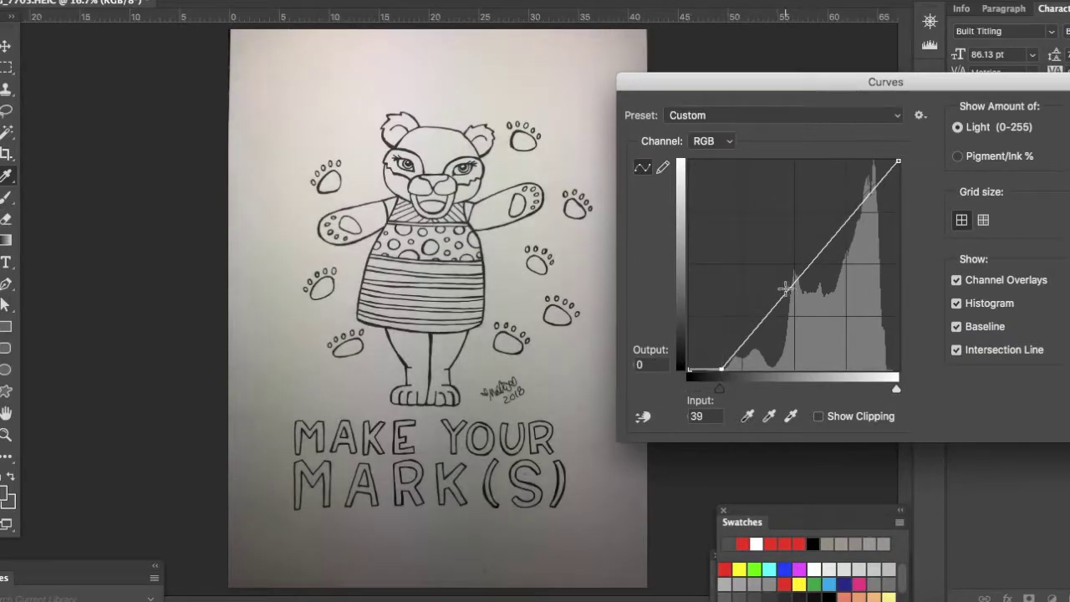
{"action": "left_click_drag", "start_coordinate": [786, 288], "coordinate": [750, 290]}
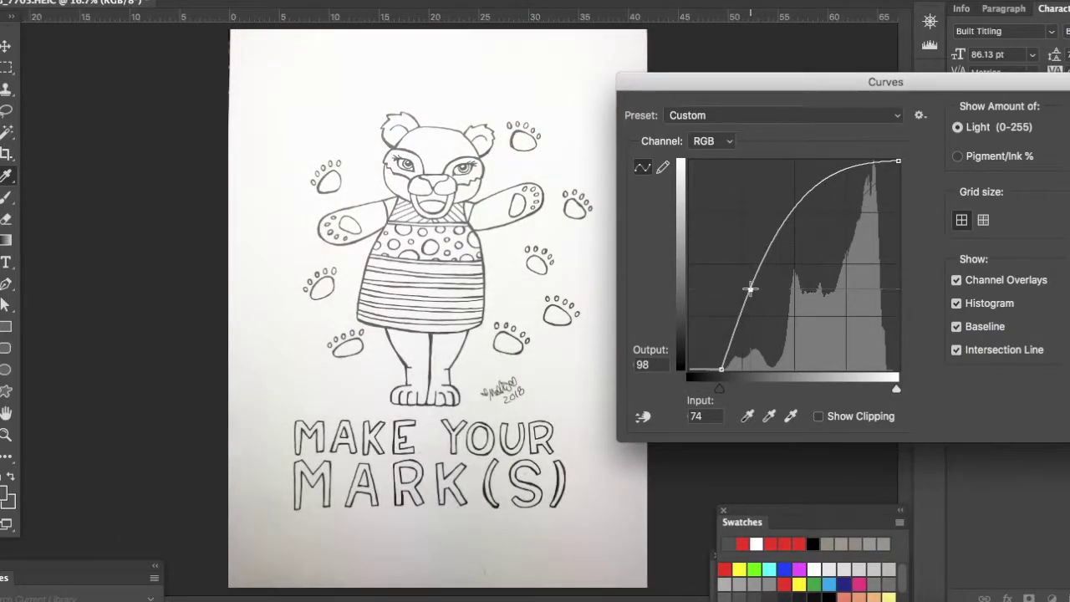
{"action": "left_click_drag", "start_coordinate": [897, 162], "coordinate": [830, 150]}
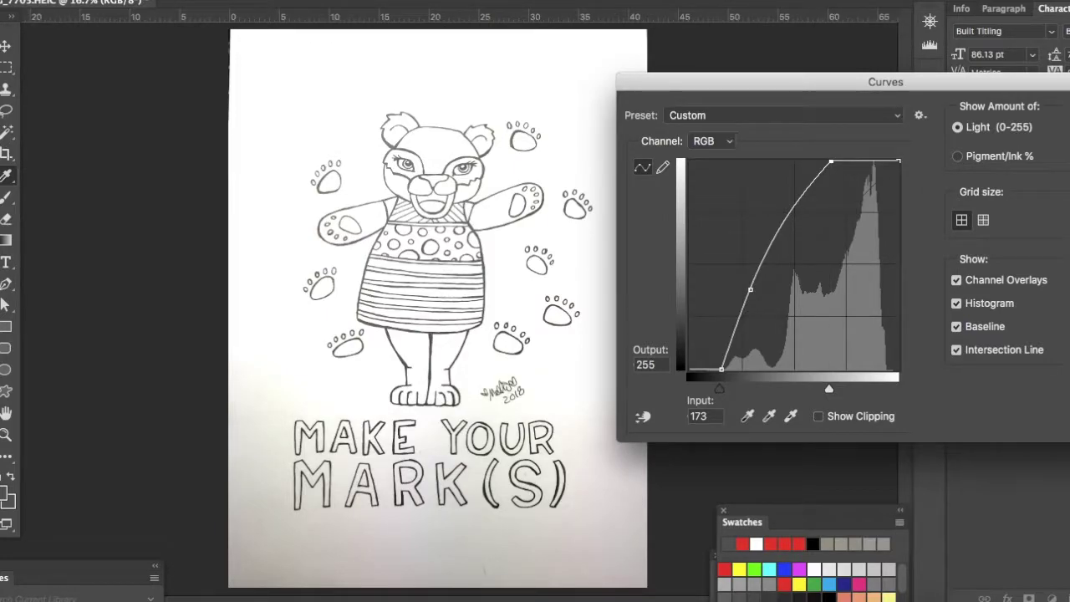
{"action": "key", "text": "Return"}
Add a Curves adjustment layer and pull its curve down around input 130 to darken the line work
{"action": "left_click", "coordinate": [1052, 599]}
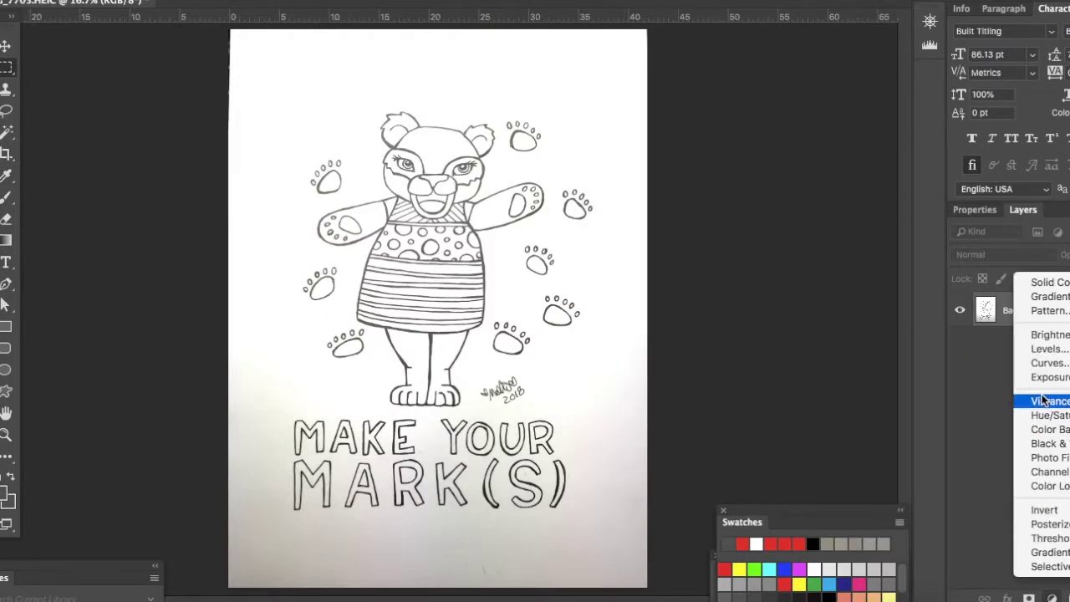
{"action": "left_click", "coordinate": [1041, 365]}
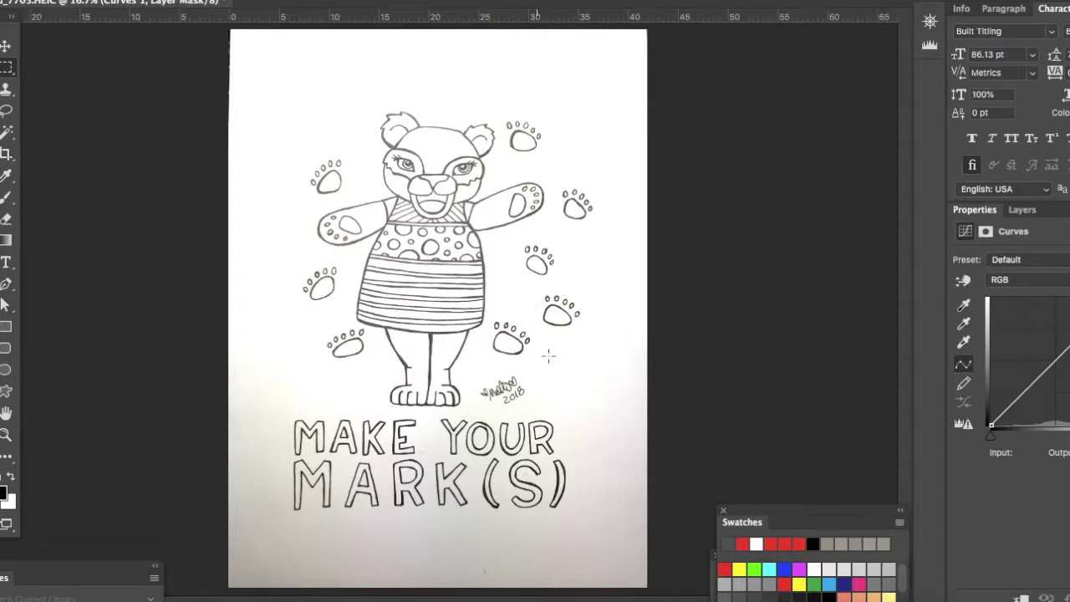
{"action": "left_click_drag", "start_coordinate": [1011, 405], "coordinate": [1056, 388]}
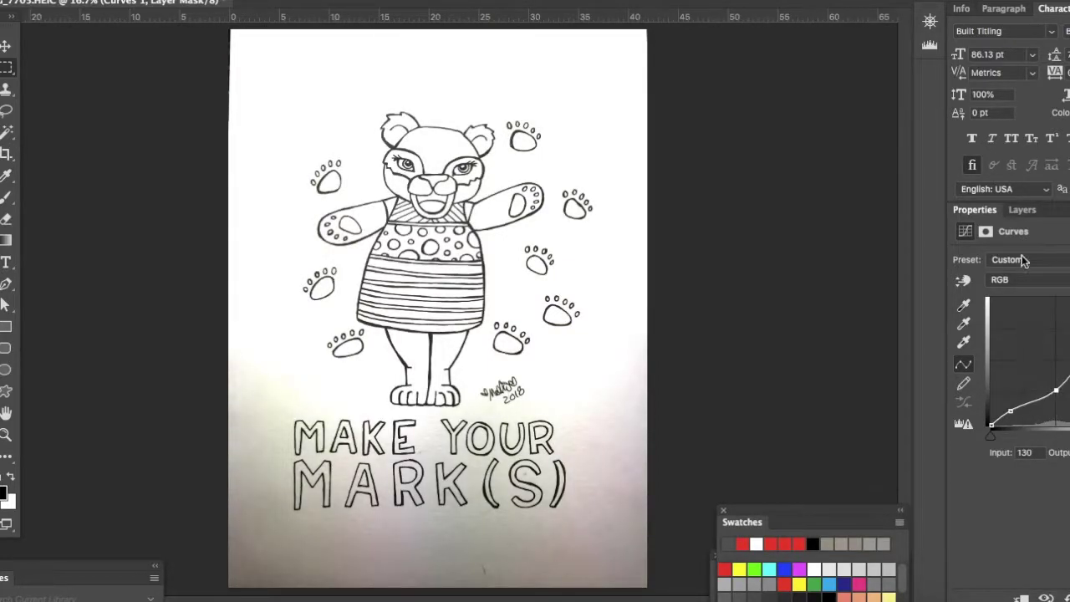
Draw a short vertical gradient on the Curves layer mask, fading the adjustment out below the bear's dress
{"action": "left_click", "coordinate": [1022, 210]}
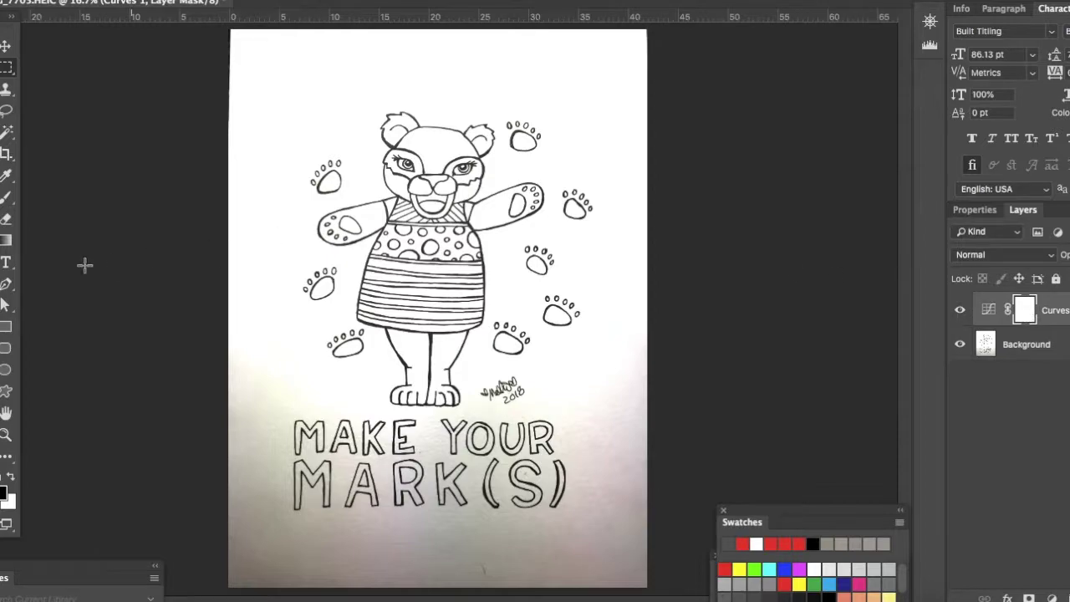
{"action": "key", "text": "g"}
{"action": "left_click_drag", "start_coordinate": [430, 293], "coordinate": [431, 350]}
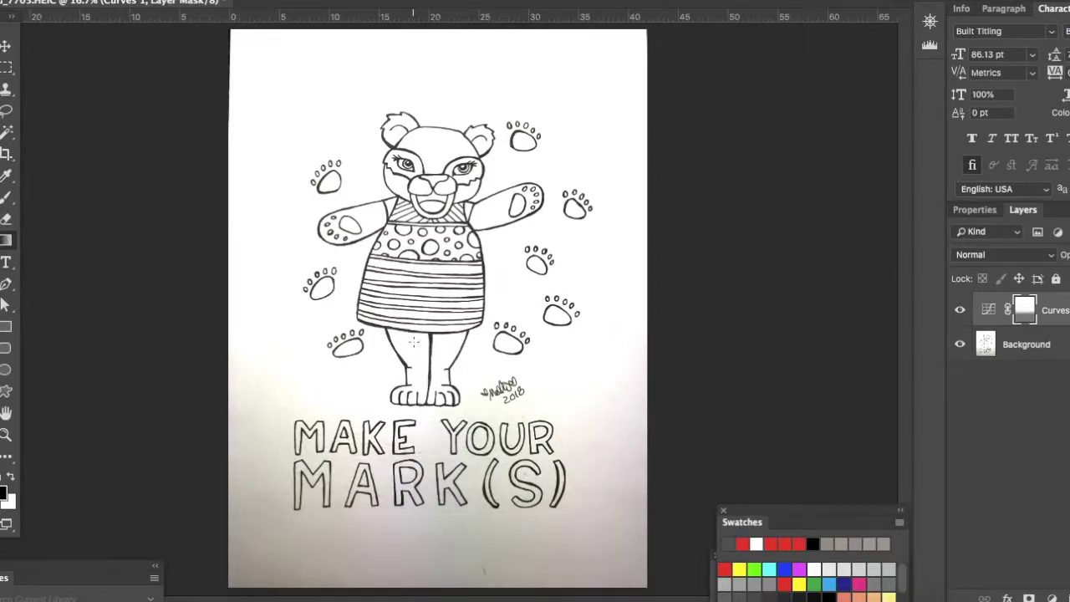
Merge the Curves layer with the Background and convert the result to a regular layer named Layer 0
{"action": "left_click", "coordinate": [6, 46]}
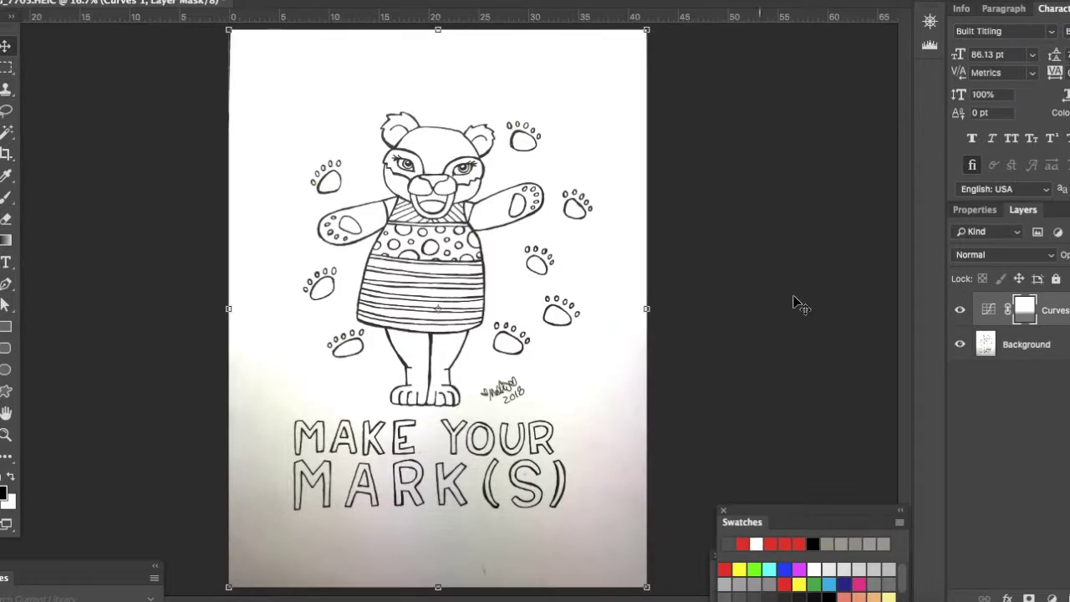
{"action": "left_click", "coordinate": [1053, 349], "text": "shift"}
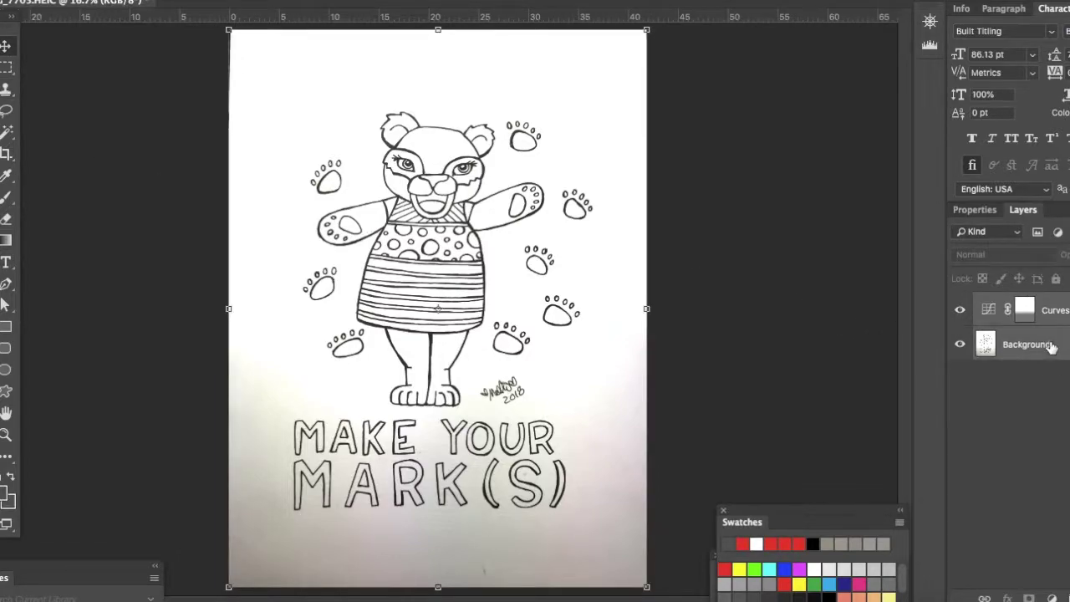
{"action": "key", "text": "super+e"}
{"action": "double_click", "coordinate": [1060, 314]}
{"action": "key", "text": "Return"}
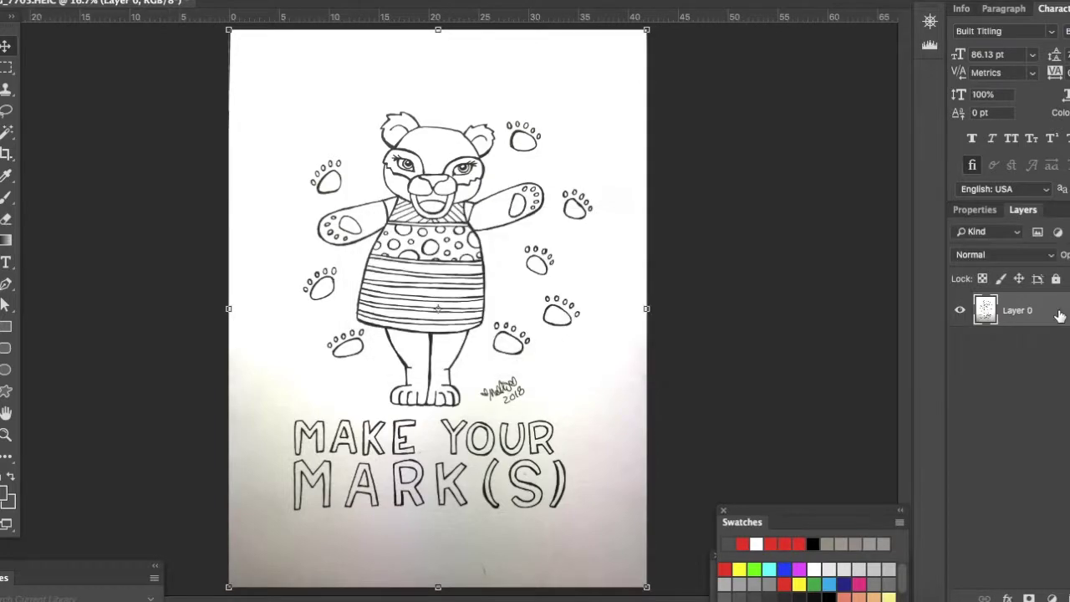
Select the paper area around the drawing and lettering with the Magic Wand, delete it and deselect
{"action": "left_click", "coordinate": [6, 134]}
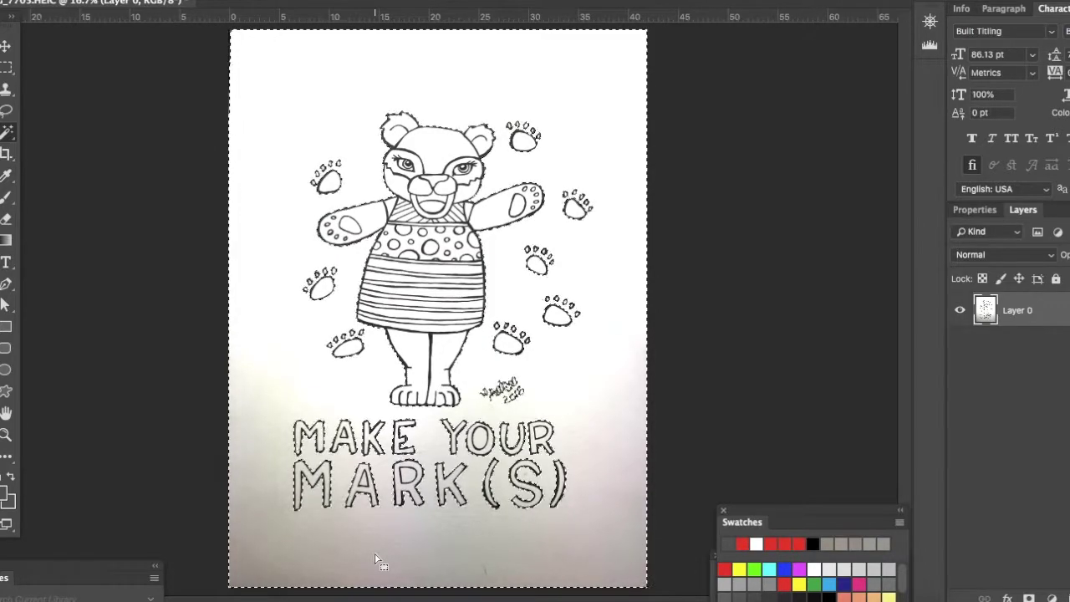
{"action": "key", "text": "Delete"}
{"action": "key", "text": "ctrl+d"}
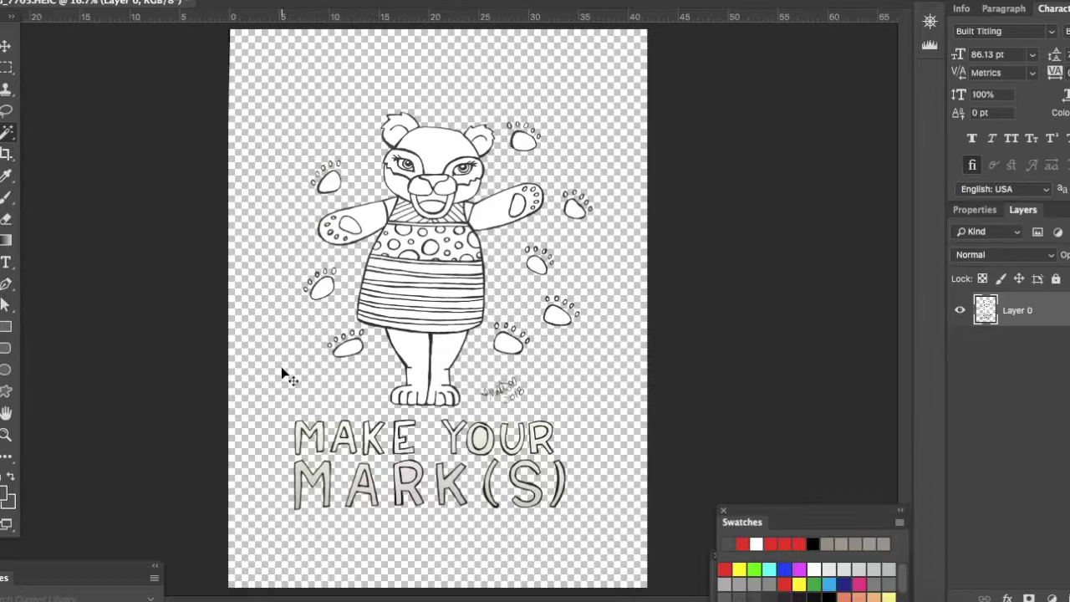
Apply Levels to Layer 0 with the black input at 71 and the white input at 219
{"action": "key", "text": "ctrl+l"}
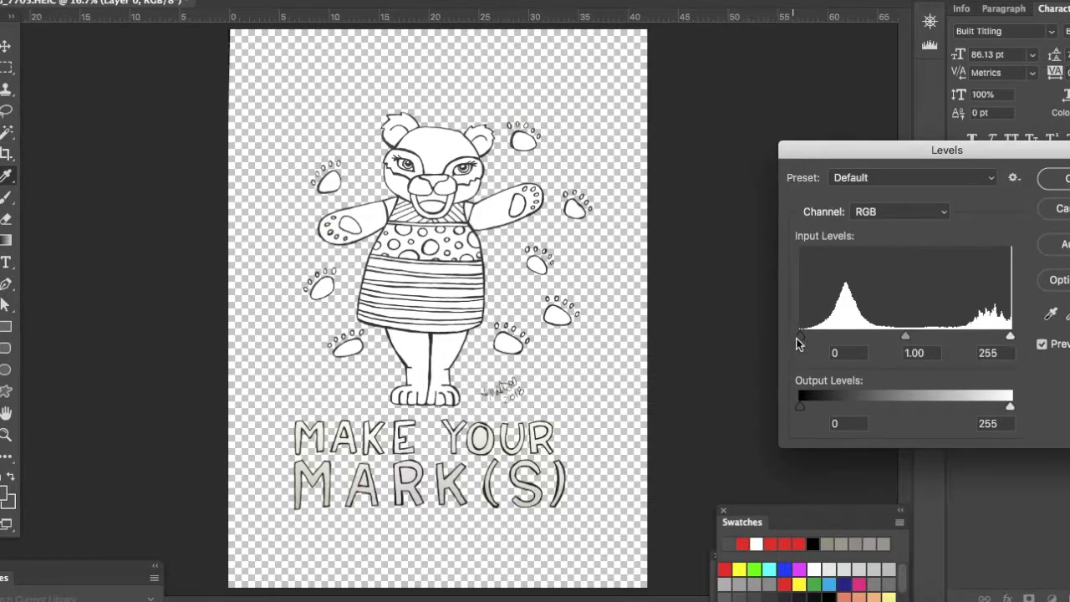
{"action": "left_click_drag", "start_coordinate": [800, 336], "coordinate": [837, 342]}
{"action": "left_click_drag", "start_coordinate": [1011, 337], "coordinate": [981, 339]}
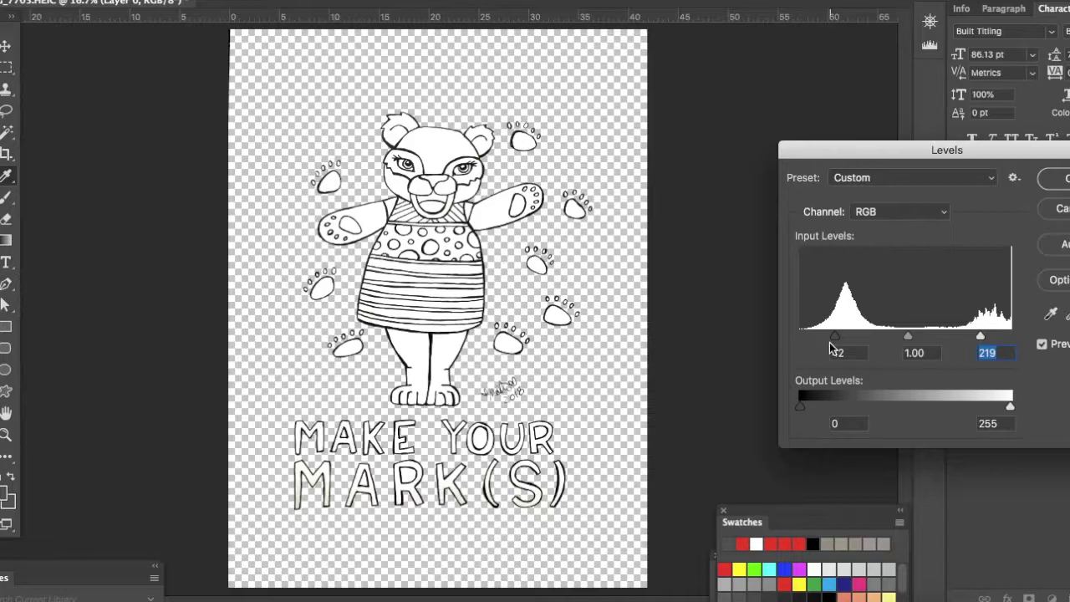
{"action": "left_click_drag", "start_coordinate": [838, 341], "coordinate": [860, 342]}
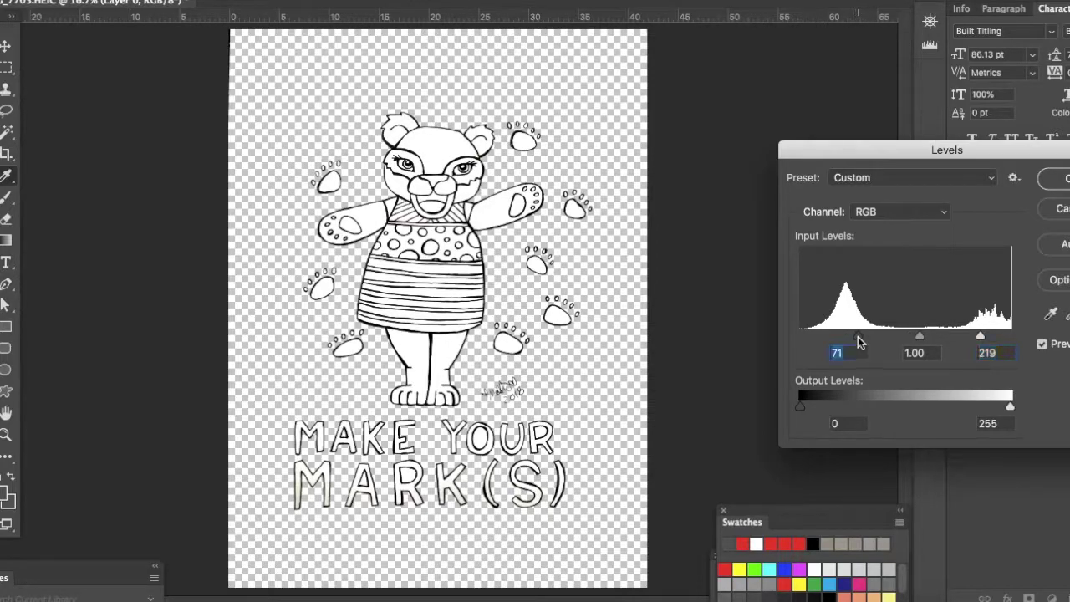
{"action": "left_click", "coordinate": [1059, 181]}
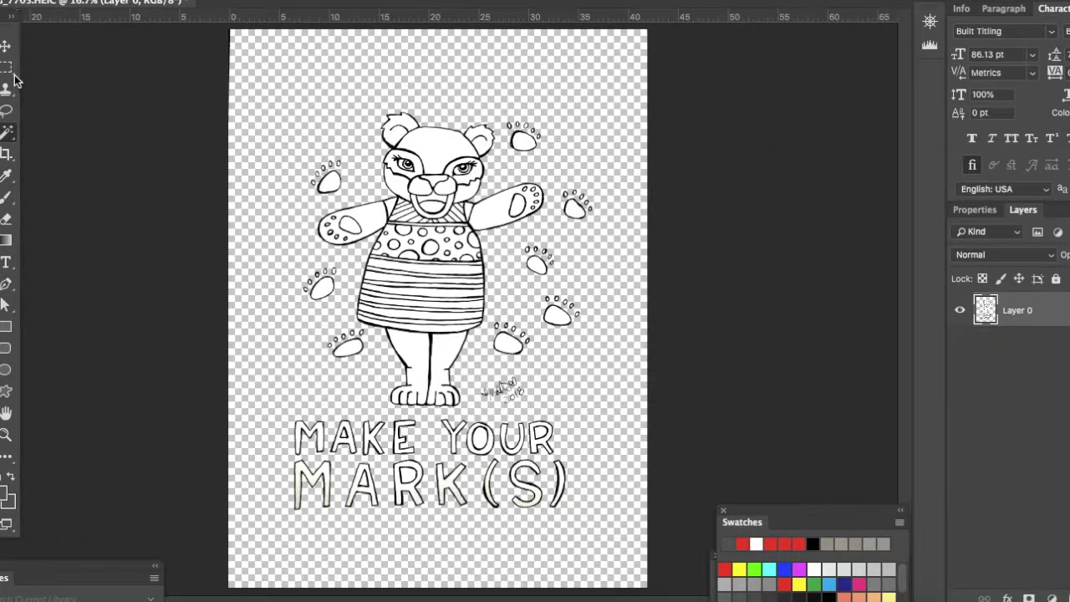
Copy a rectangular selection enclosing the bear, paw prints and lettering, and paste it into animalsofinspiration_book2.ai in Illustrator
{"action": "left_click_drag", "start_coordinate": [267, 97], "coordinate": [626, 543]}
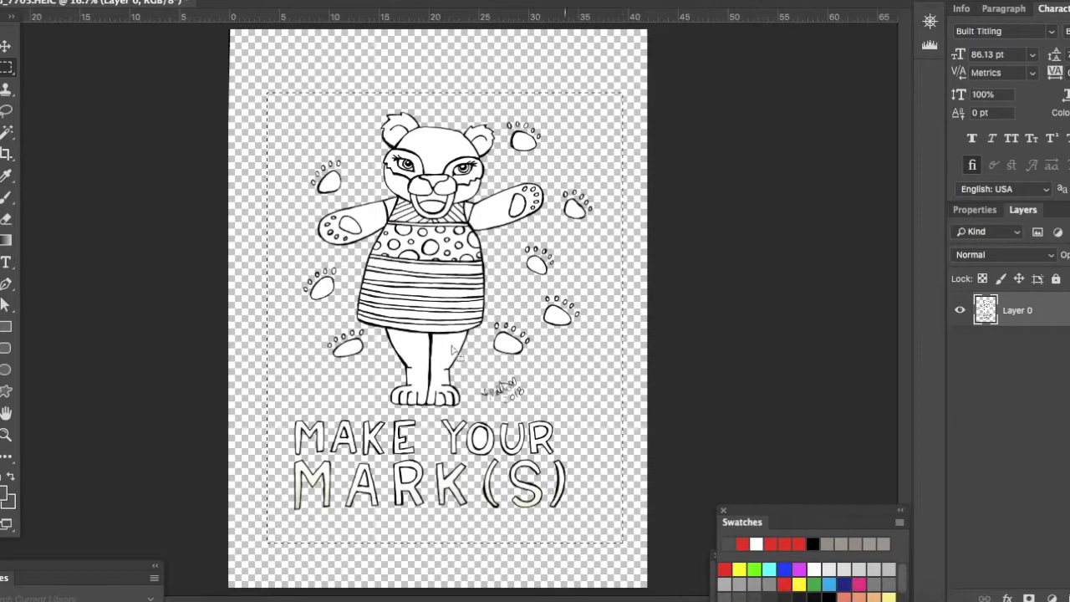
{"action": "left_click", "coordinate": [458, 595]}
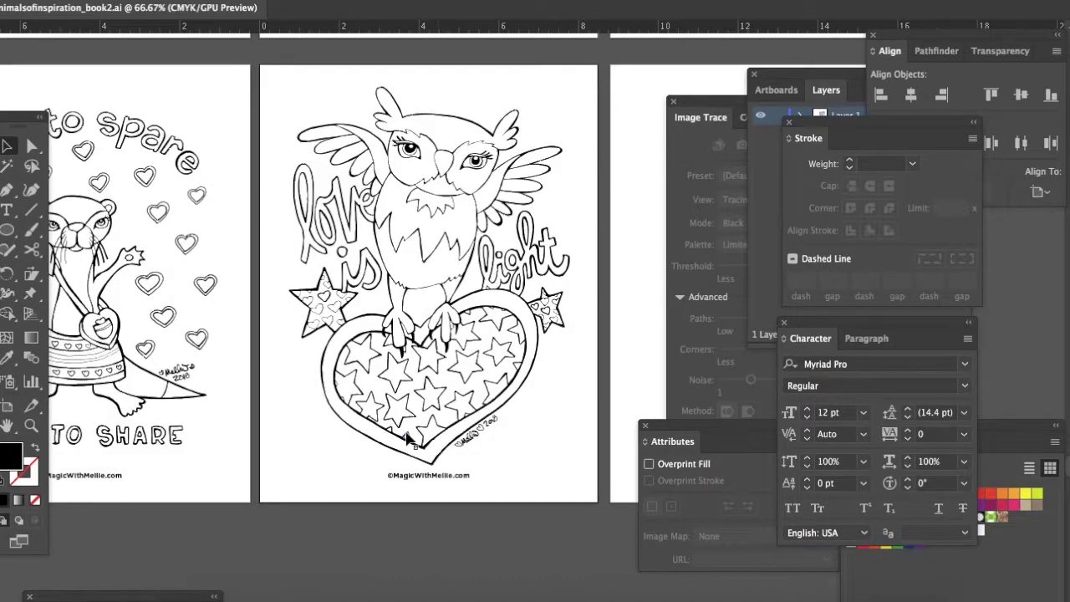
{"action": "key", "text": "super+v"}
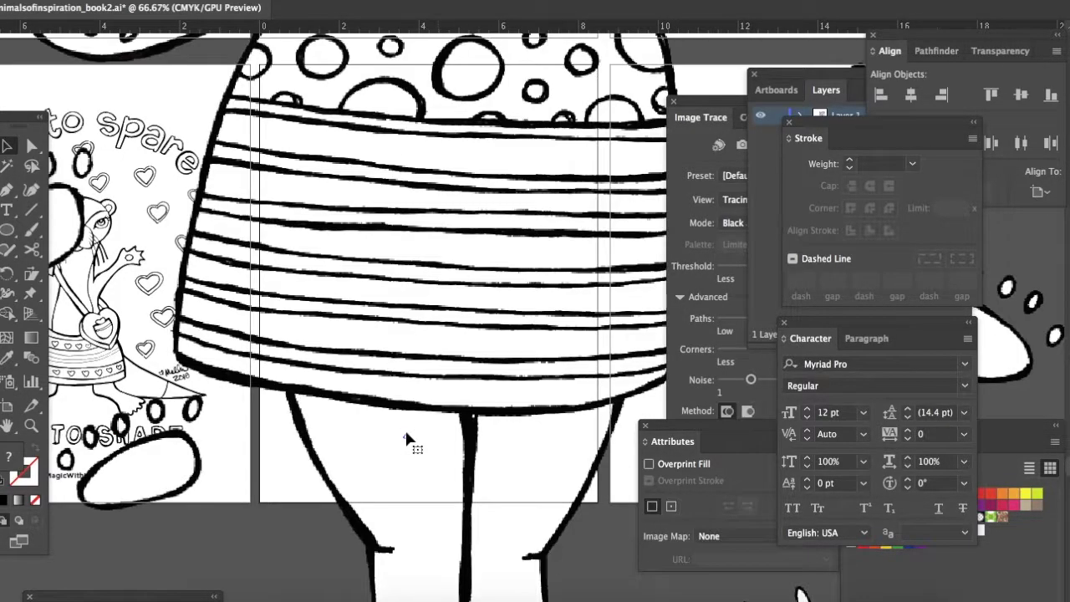
Scale the pasted bear artwork down proportionally and place it just below the empty artboard
{"action": "scroll", "coordinate": [406, 438], "scroll_direction": "right", "scroll_amount": 5}
{"action": "scroll", "coordinate": [406, 438], "scroll_direction": "down", "scroll_amount": 5}
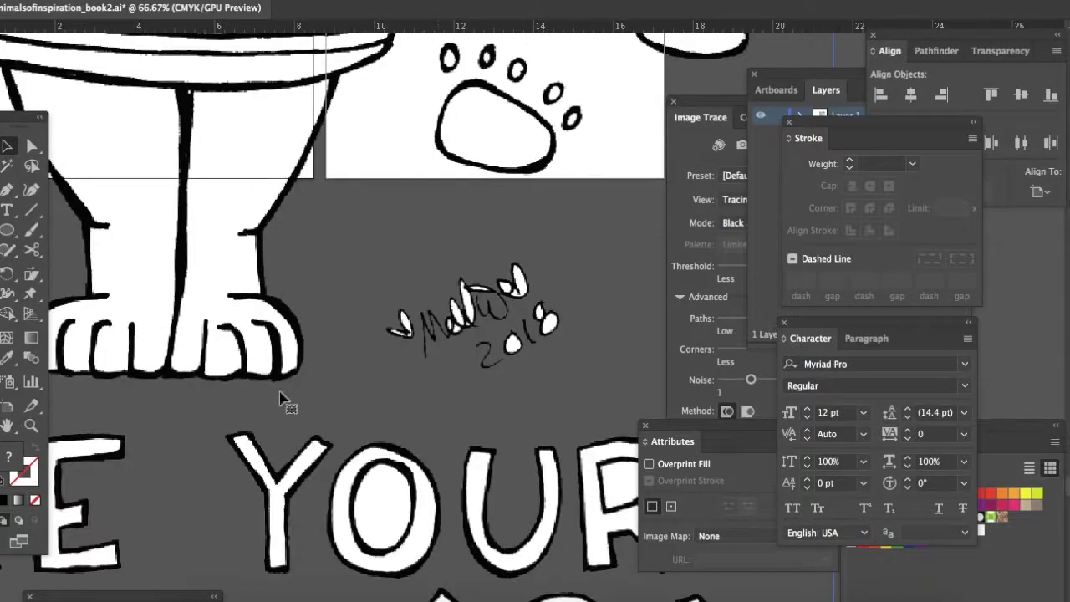
{"action": "left_click", "coordinate": [31, 426]}
{"action": "left_click", "coordinate": [352, 389], "text": "alt"}
{"action": "left_click", "coordinate": [352, 389], "text": "alt"}
{"action": "left_click", "coordinate": [352, 389], "text": "alt"}
{"action": "left_click", "coordinate": [352, 389], "text": "alt"}
{"action": "left_click", "coordinate": [10, 148]}
{"action": "scroll", "coordinate": [299, 195], "scroll_direction": "right", "scroll_amount": 5}
{"action": "left_click", "coordinate": [376, 335]}
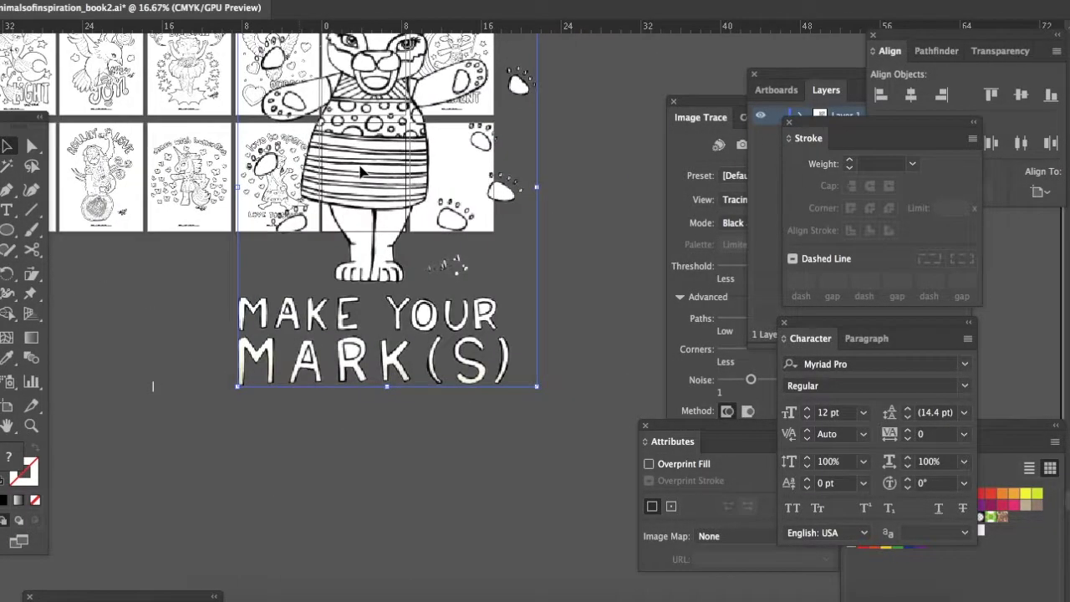
{"action": "left_click_drag", "start_coordinate": [540, 384], "coordinate": [452, 271]}
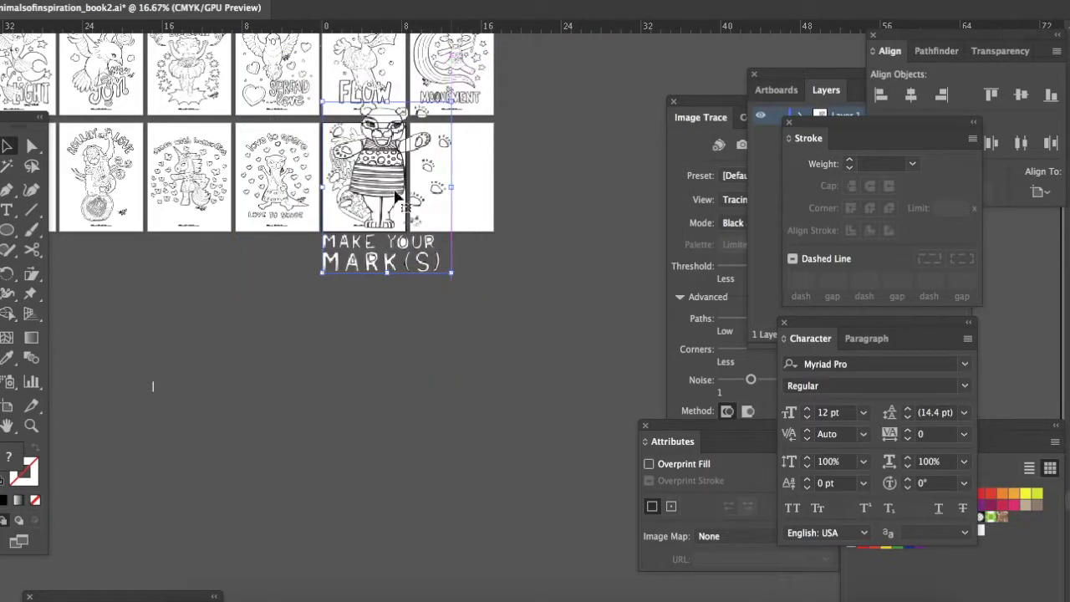
{"action": "left_click_drag", "start_coordinate": [395, 196], "coordinate": [481, 331]}
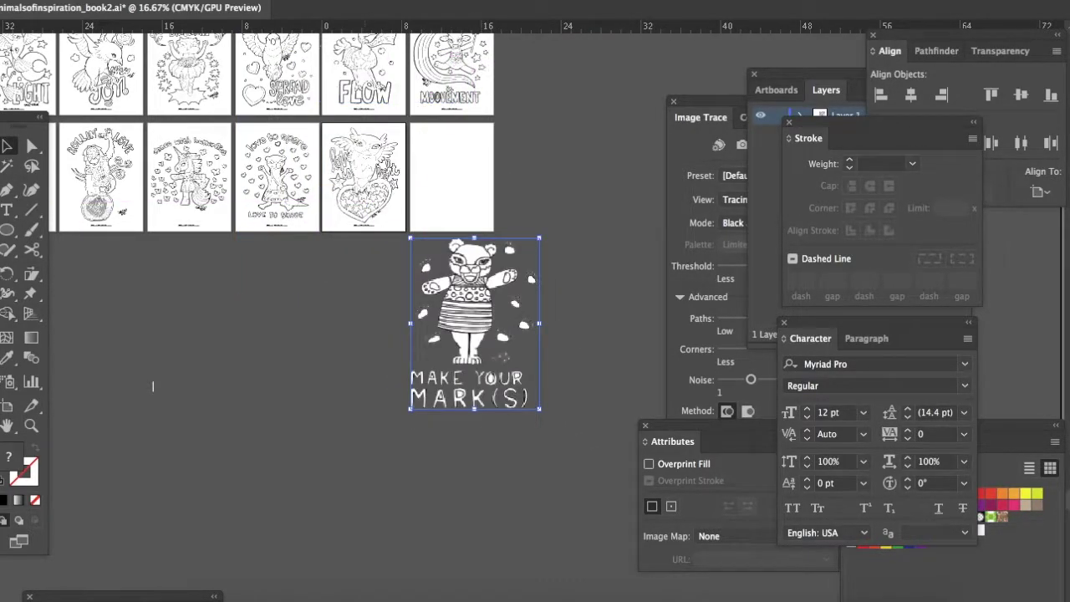
Image Trace the bear artwork at its full resolution and delete the stray text object on the empty canvas
{"action": "left_click", "coordinate": [403, 1]}
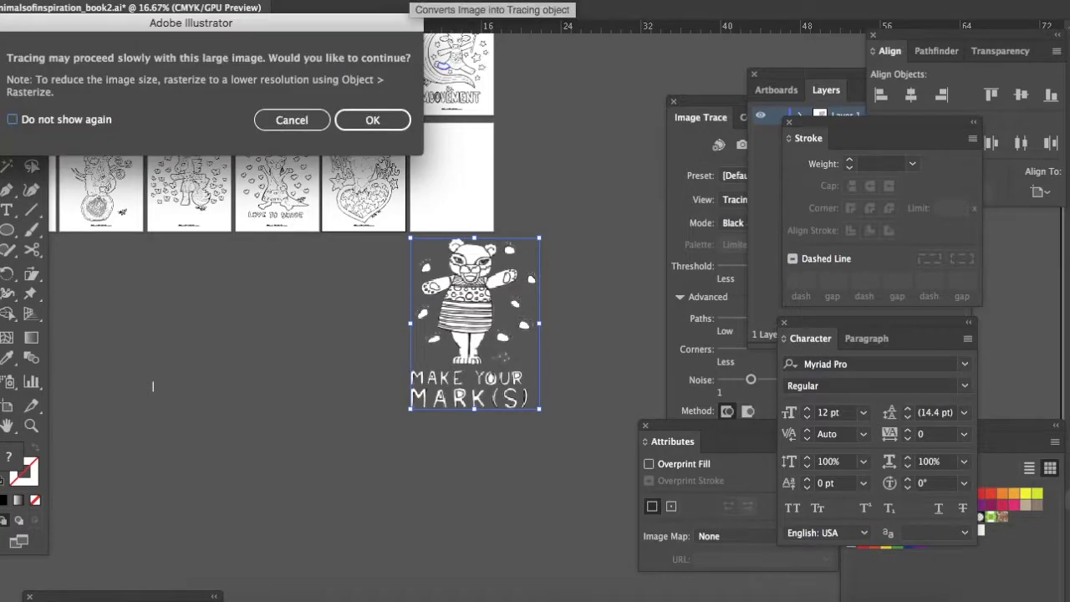
{"action": "left_click", "coordinate": [374, 117]}
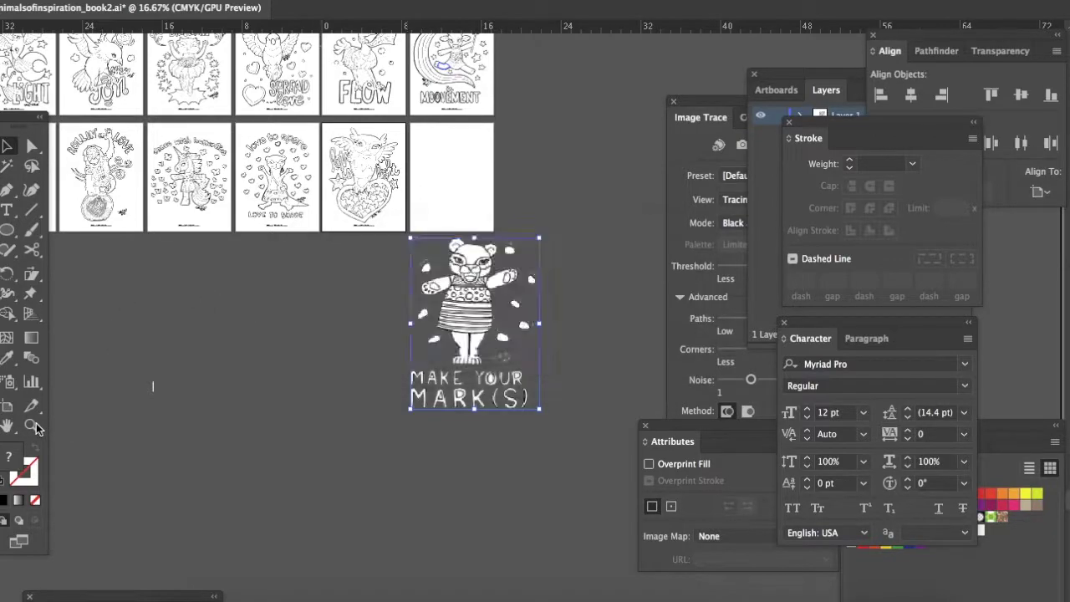
{"action": "left_click_drag", "start_coordinate": [234, 423], "coordinate": [140, 323]}
{"action": "key", "text": "Delete"}
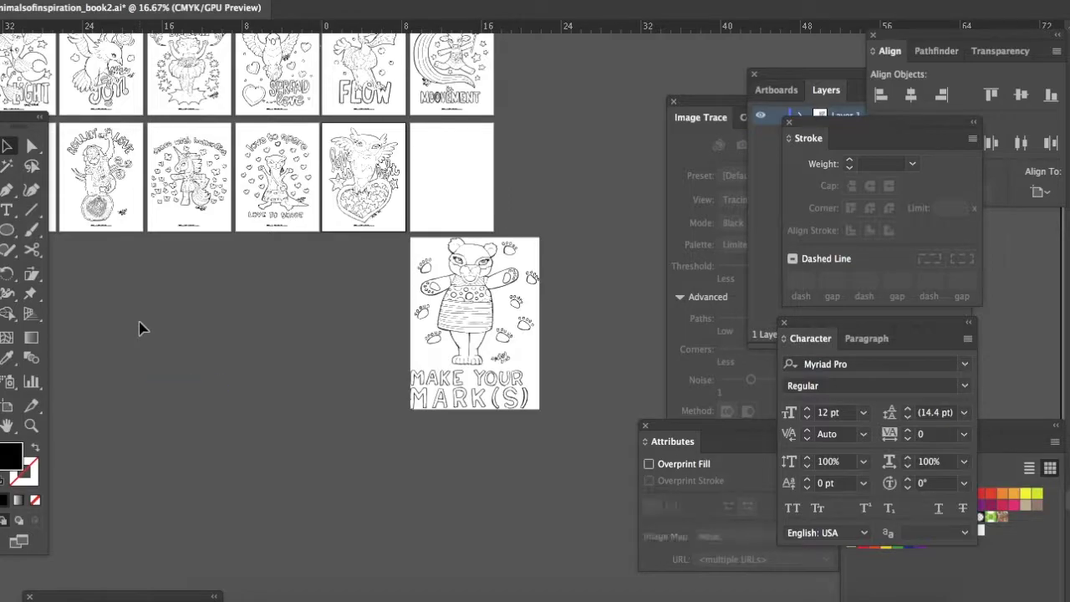
Set the bear tracing's Image Trace threshold to 149
{"action": "left_click", "coordinate": [31, 426]}
{"action": "left_click", "coordinate": [437, 366]}
{"action": "left_click", "coordinate": [437, 366]}
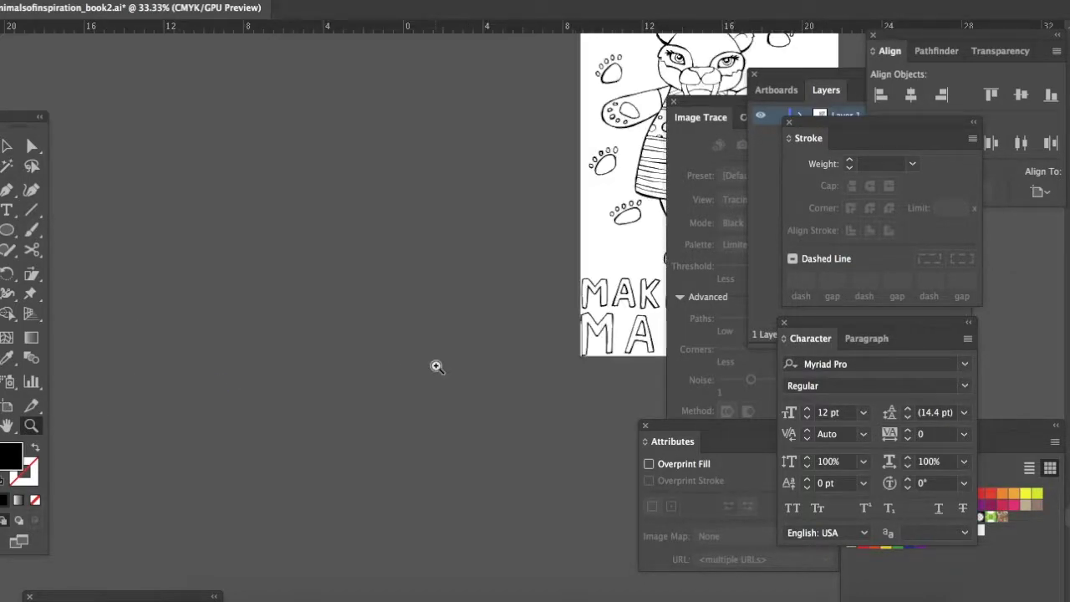
{"action": "left_click", "coordinate": [481, 365]}
{"action": "scroll", "coordinate": [475, 359], "scroll_direction": "up", "scroll_amount": 2}
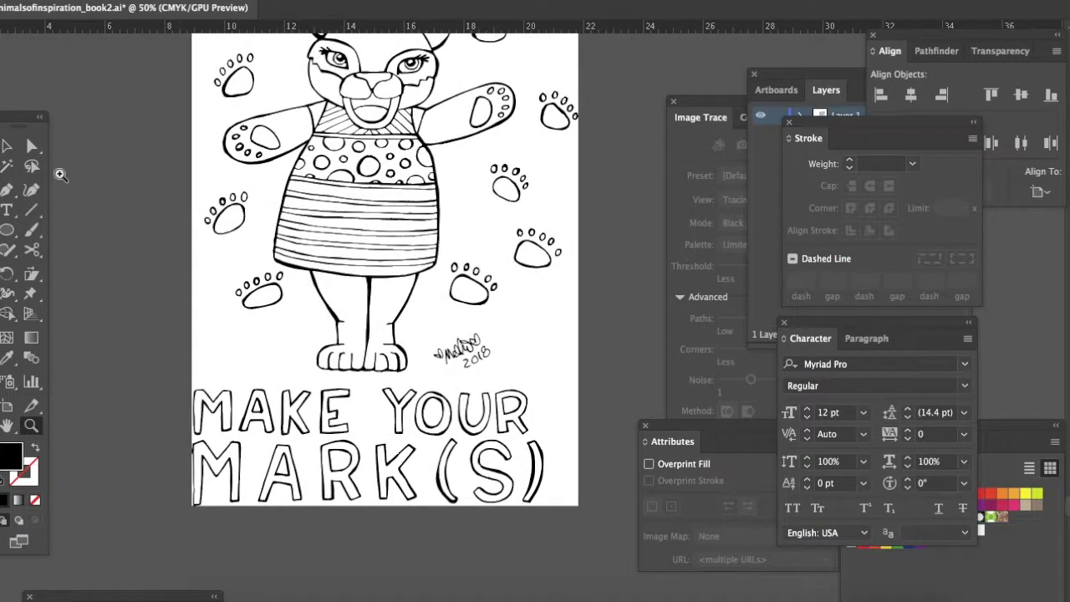
{"action": "left_click", "coordinate": [8, 151]}
{"action": "key", "text": "ctrl+a"}
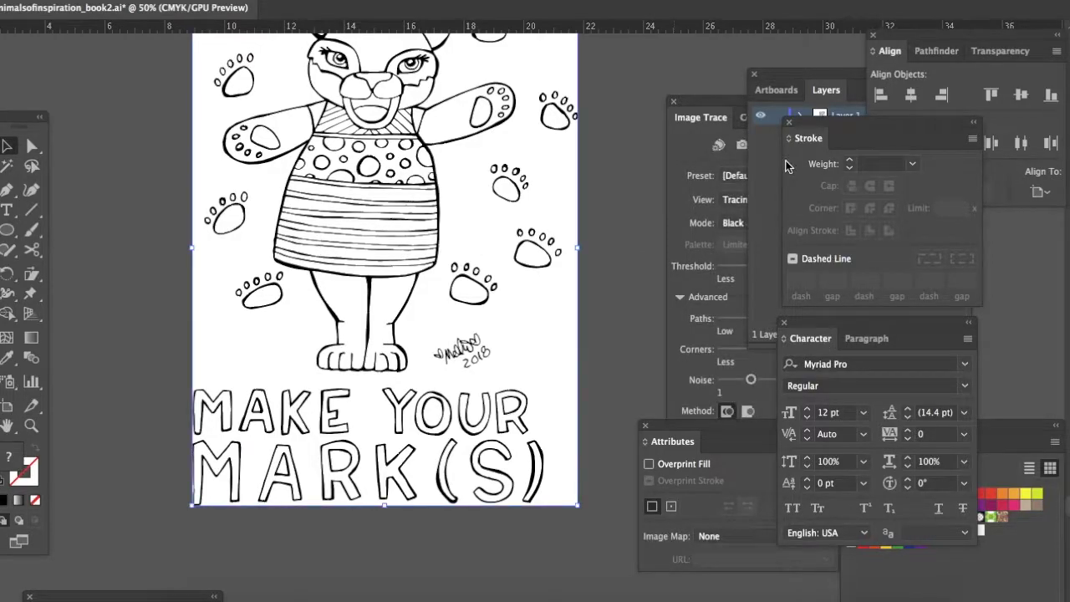
{"action": "left_click", "coordinate": [711, 144]}
{"action": "left_click", "coordinate": [792, 266]}
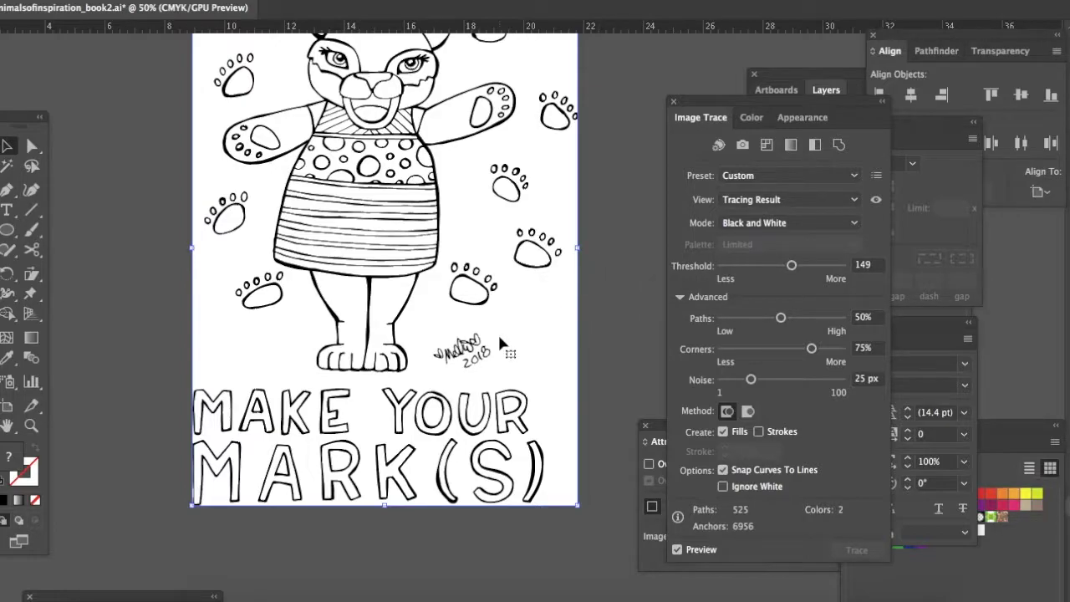
Delete the white background shape behind the traced bear artwork
{"action": "scroll", "coordinate": [500, 343], "scroll_direction": "up", "scroll_amount": 2}
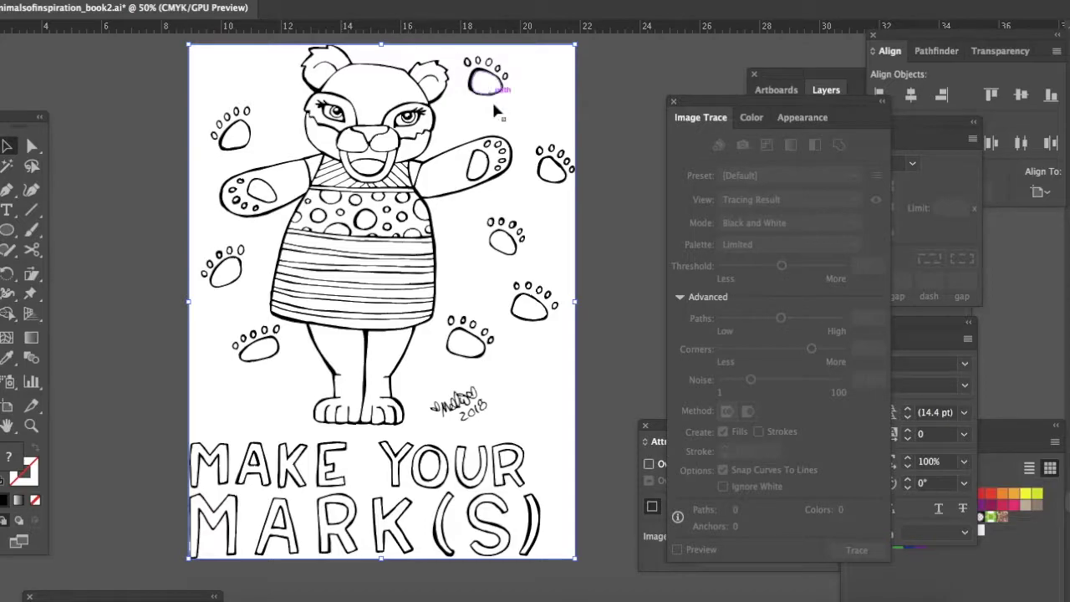
{"action": "left_click", "coordinate": [600, 250]}
{"action": "left_click", "coordinate": [552, 251]}
{"action": "key", "text": "Delete"}
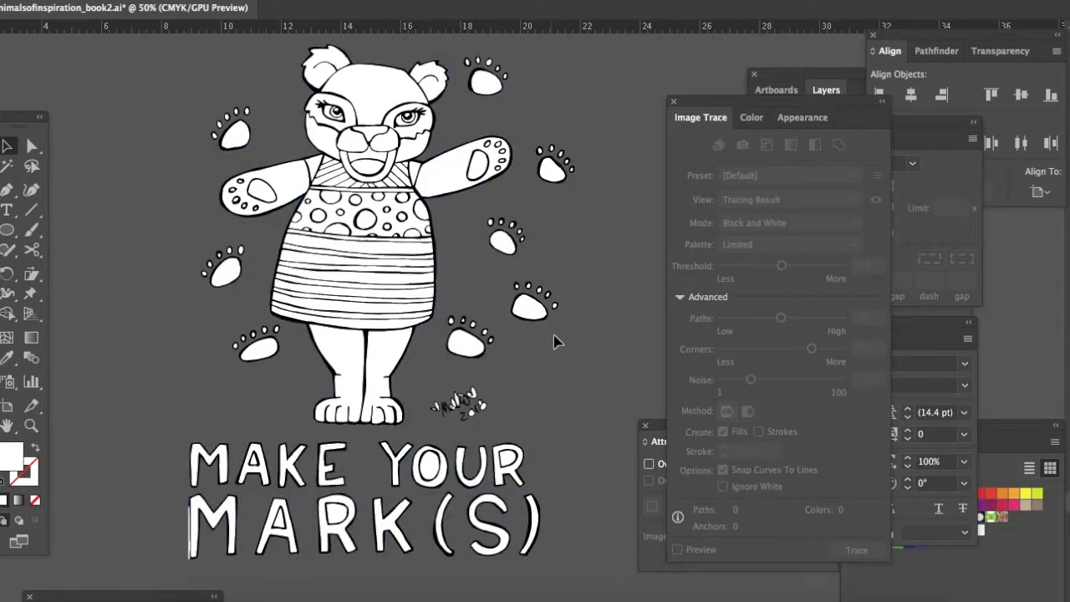
Move the traced bear artwork onto the empty artboard beside the owl page and scale it to fit within the margins
{"action": "scroll", "coordinate": [357, 351], "scroll_direction": "up", "scroll_amount": 2}
{"action": "left_click_drag", "start_coordinate": [172, 78], "coordinate": [332, 271]}
{"action": "scroll", "coordinate": [333, 273], "scroll_direction": "up", "scroll_amount": 5}
{"action": "left_click_drag", "start_coordinate": [306, 382], "coordinate": [346, 101]}
{"action": "scroll", "coordinate": [346, 100], "scroll_direction": "up", "scroll_amount": 3}
{"action": "left_click_drag", "start_coordinate": [412, 195], "coordinate": [446, 142]}
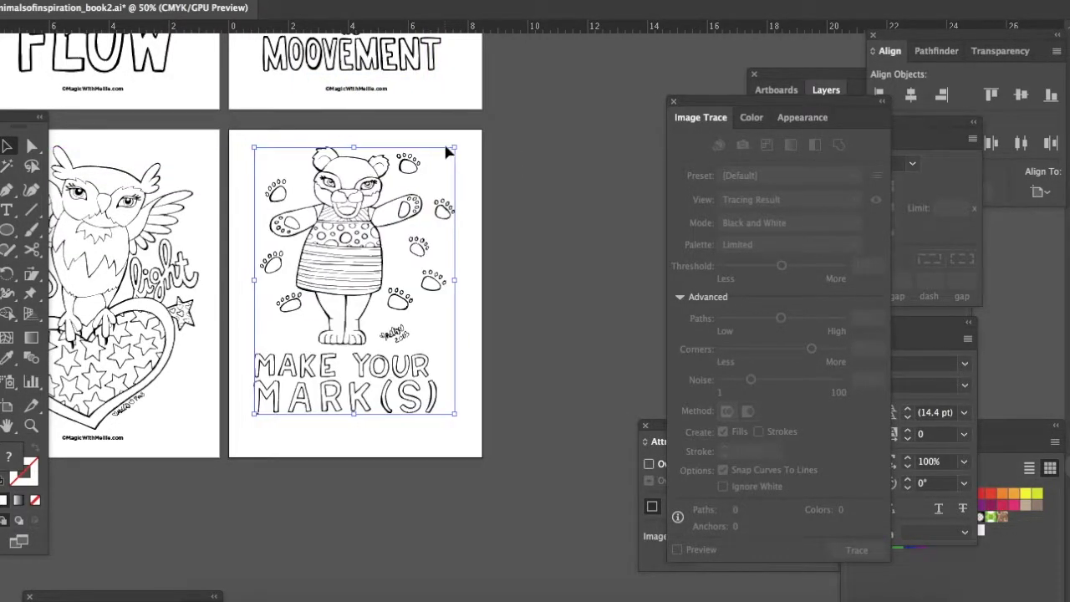
Duplicate the ©MagicWithMellie.com line from the owl page onto the bear page and centre it horizontally on the artboard
{"action": "left_click", "coordinate": [209, 398]}
{"action": "left_click_drag", "start_coordinate": [124, 439], "coordinate": [373, 440]}
{"action": "left_click", "coordinate": [393, 525]}
{"action": "left_click", "coordinate": [353, 440]}
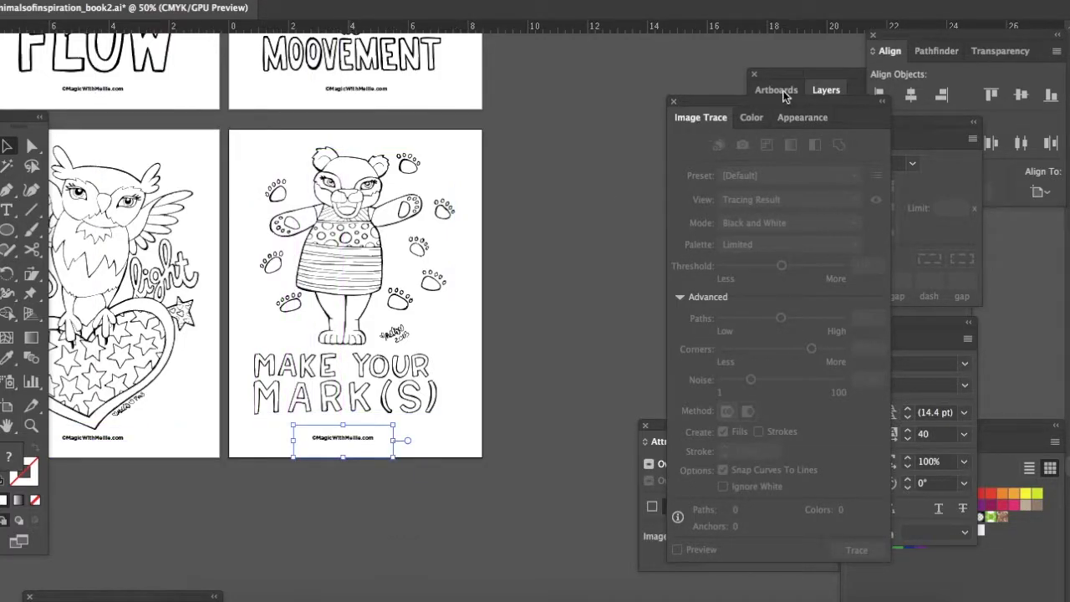
{"action": "left_click", "coordinate": [869, 73]}
{"action": "left_click", "coordinate": [913, 100]}
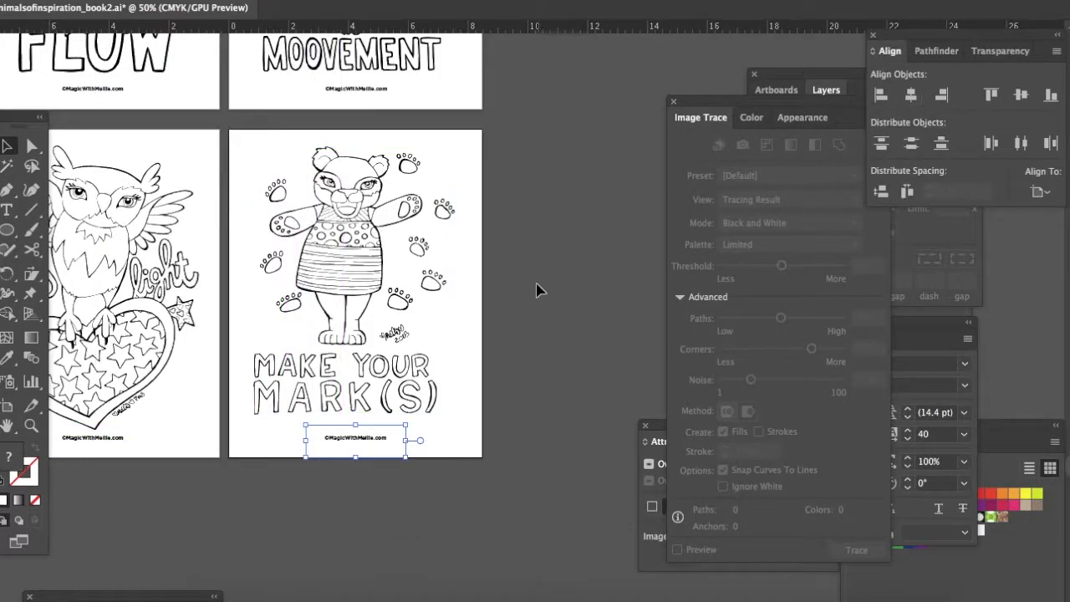
Enlarge the bear artwork slightly and nudge it so it sits centred on the page above the copyright line
{"action": "left_click", "coordinate": [537, 291]}
{"action": "left_click_drag", "start_coordinate": [387, 292], "coordinate": [376, 292]}
{"action": "left_click_drag", "start_coordinate": [456, 160], "coordinate": [464, 151]}
{"action": "key", "text": "shift+Up"}
{"action": "key", "text": "shift+Up"}
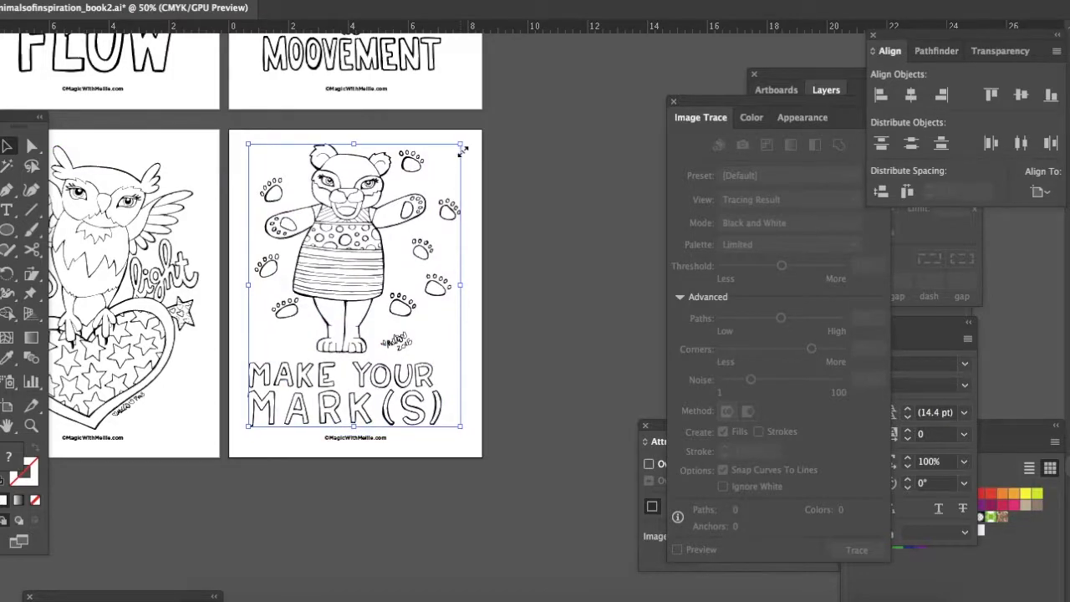
{"action": "key", "text": "Right"}
{"action": "key", "text": "Right"}
{"action": "key", "text": "Right"}
{"action": "key", "text": "Right"}
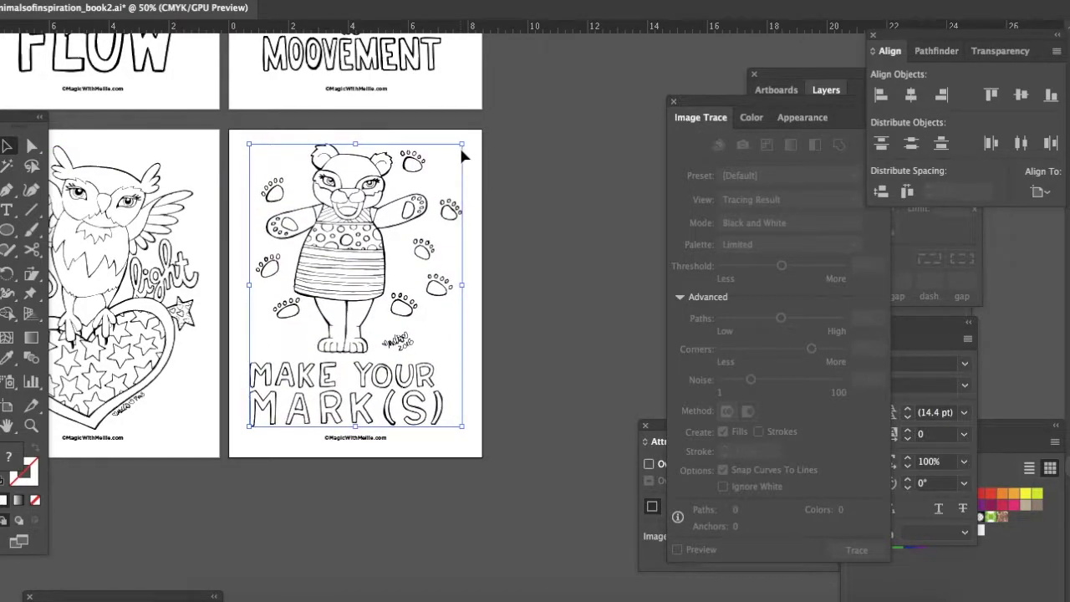
{"action": "left_click", "coordinate": [544, 435]}
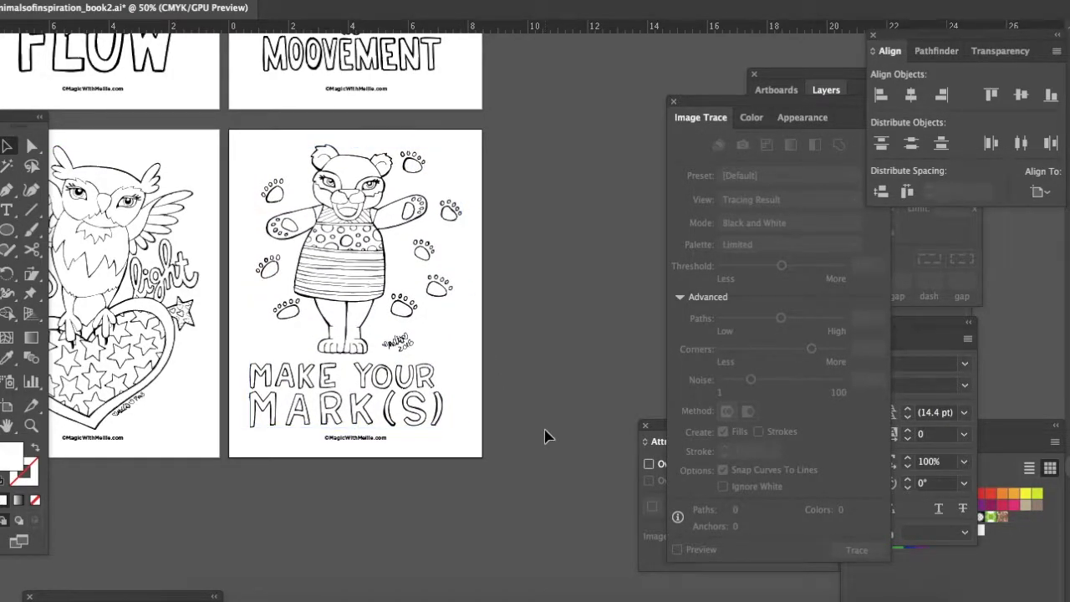
Look over all the coloring page artboards in the document, from the bear page up to the first row
{"action": "left_click", "coordinate": [32, 425]}
{"action": "left_click", "coordinate": [485, 379], "text": "alt"}
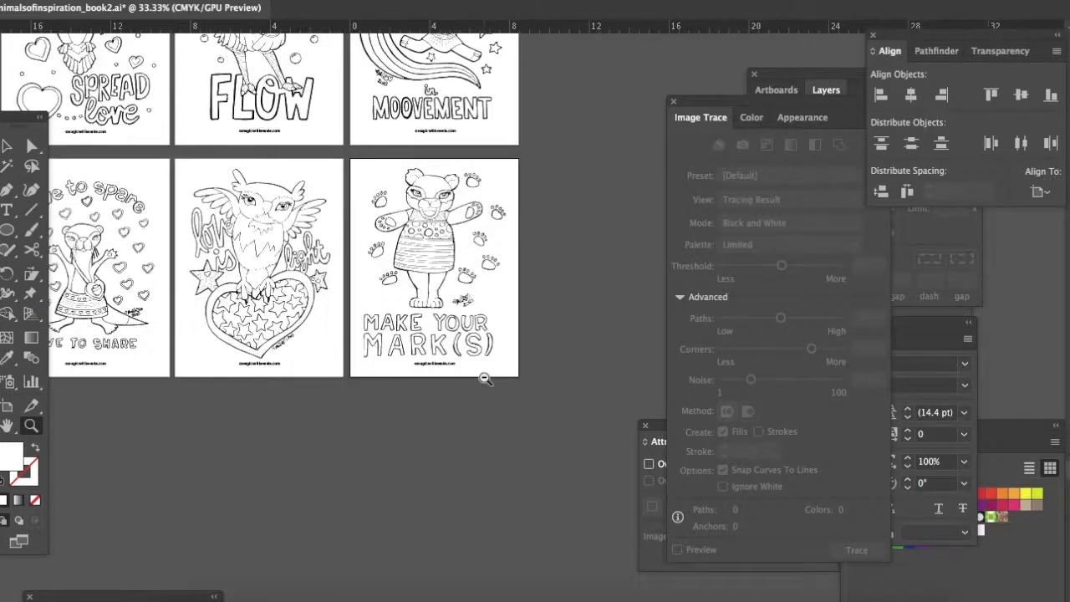
{"action": "left_click", "coordinate": [485, 379], "text": "alt"}
{"action": "left_click", "coordinate": [485, 379], "text": "alt"}
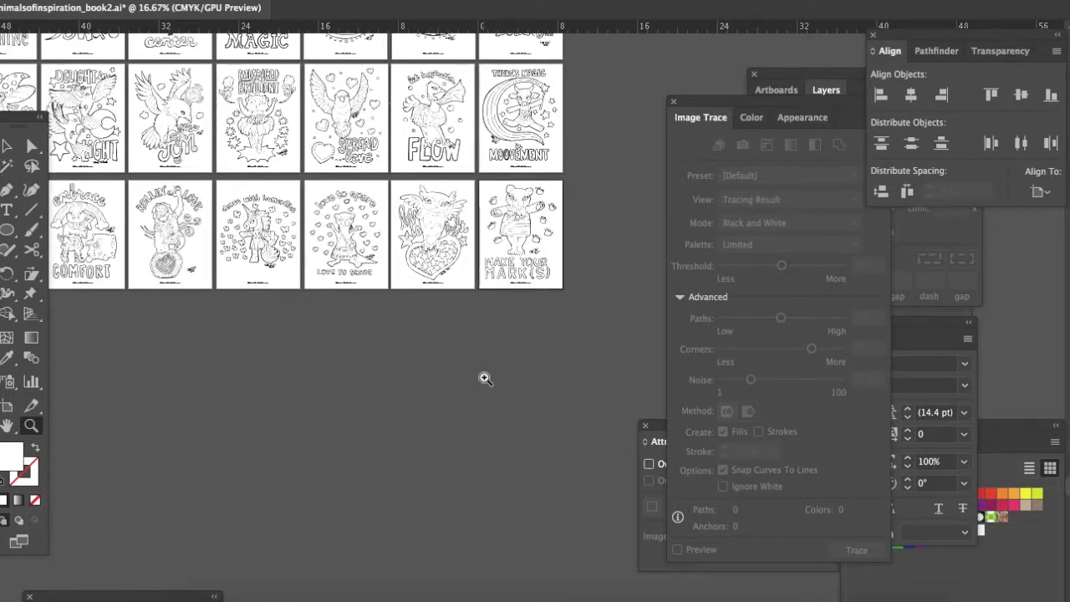
{"action": "scroll", "coordinate": [485, 379], "scroll_direction": "up", "scroll_amount": 5}
{"action": "scroll", "coordinate": [485, 379], "scroll_direction": "left", "scroll_amount": 4}
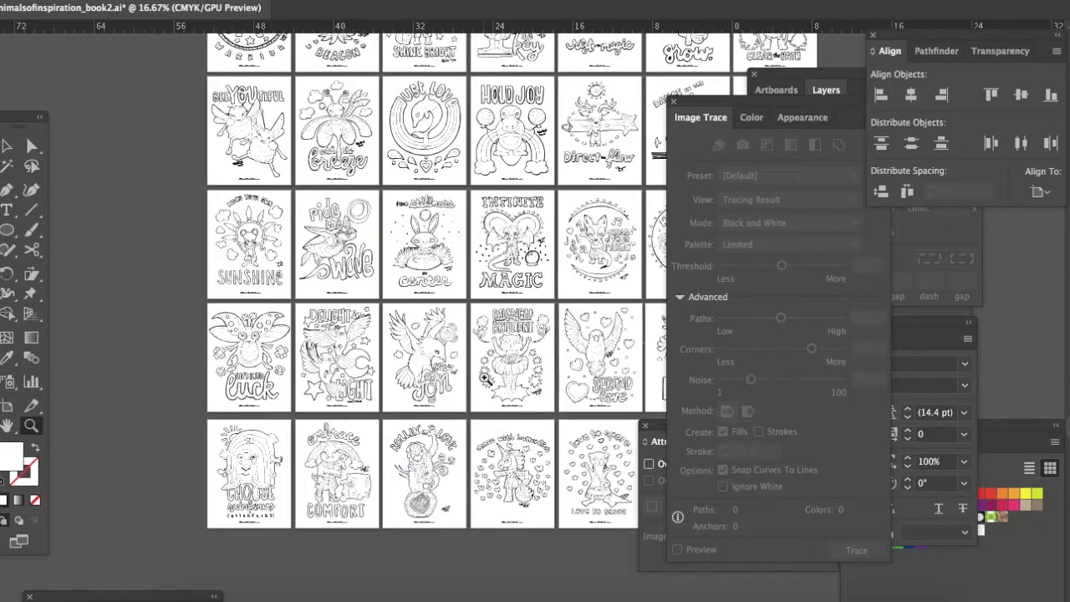
{"action": "scroll", "coordinate": [482, 378], "scroll_direction": "up", "scroll_amount": 2}
{"action": "scroll", "coordinate": [482, 379], "scroll_direction": "right", "scroll_amount": 1}
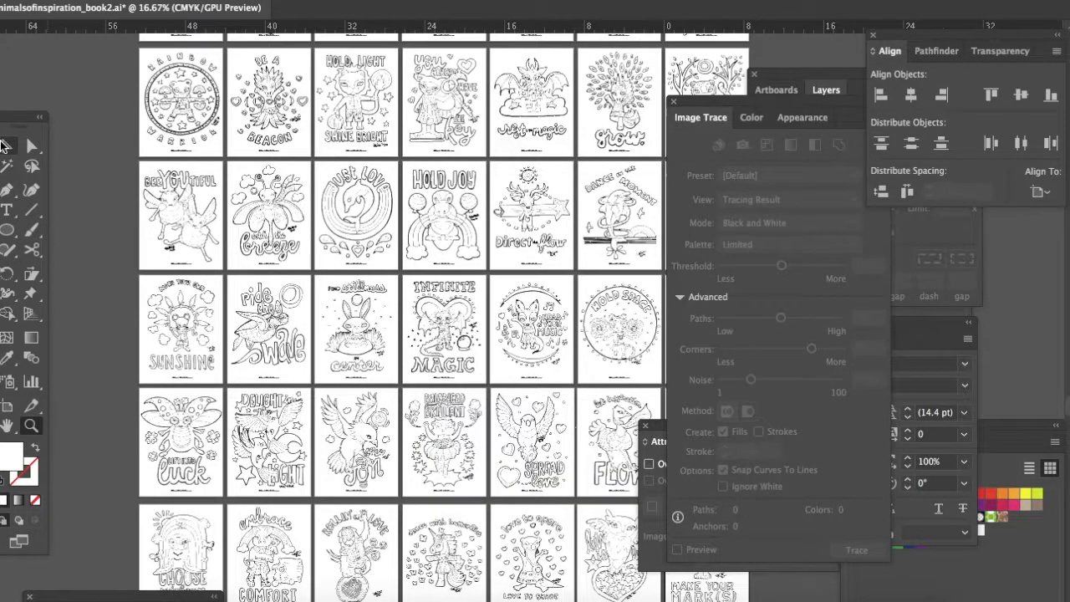
{"action": "key", "text": "v"}
{"action": "scroll", "coordinate": [303, 240], "scroll_direction": "up", "scroll_amount": 2}
{"action": "scroll", "coordinate": [304, 239], "scroll_direction": "right", "scroll_amount": 2}
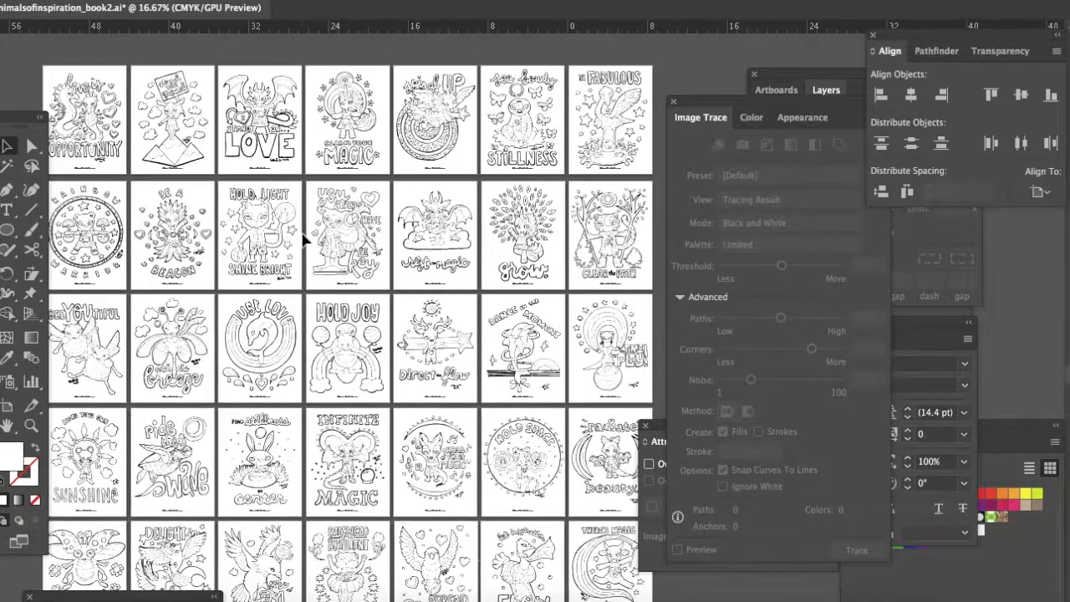
{"action": "scroll", "coordinate": [303, 239], "scroll_direction": "down", "scroll_amount": 7}
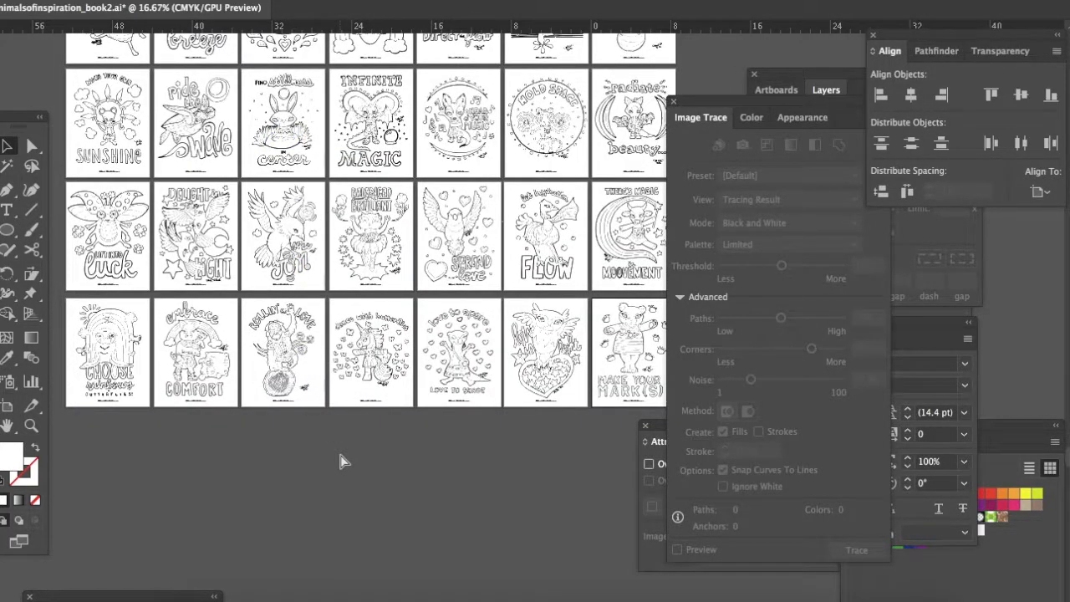
Save the document and save another version in Adobe PDF format named animalsofinspiration_book2_42pages, including all artboards
{"action": "key", "text": "ctrl+s"}
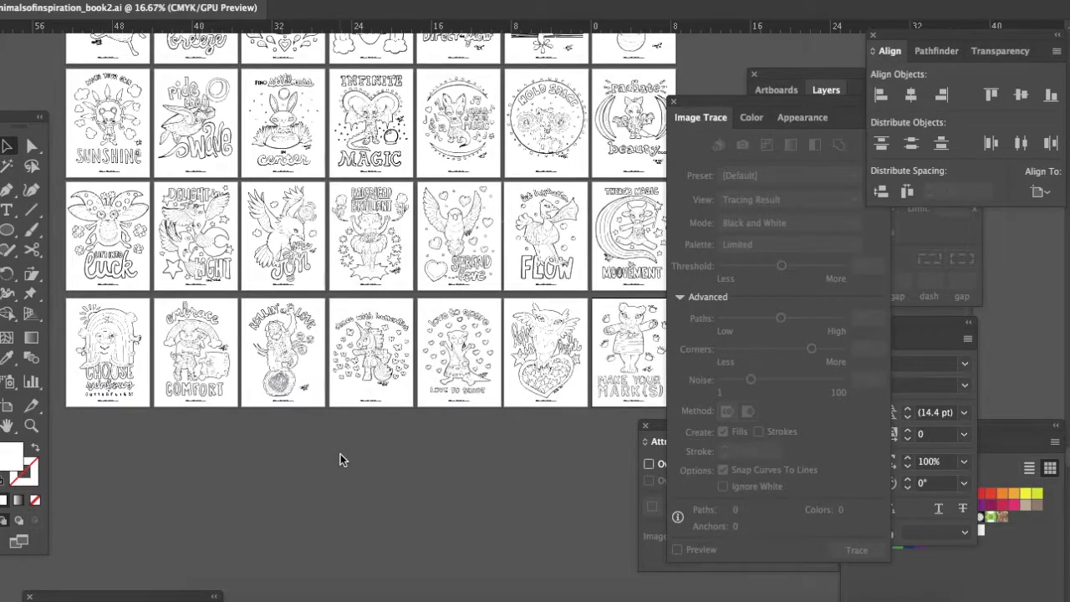
{"action": "left_click", "coordinate": [102, 1]}
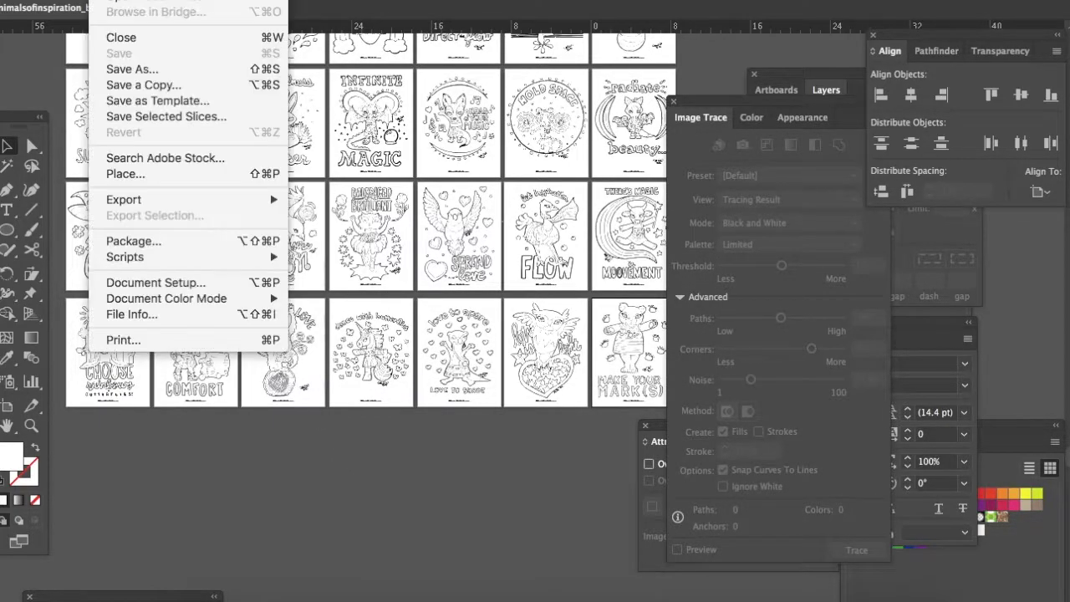
{"action": "left_click", "coordinate": [134, 72]}
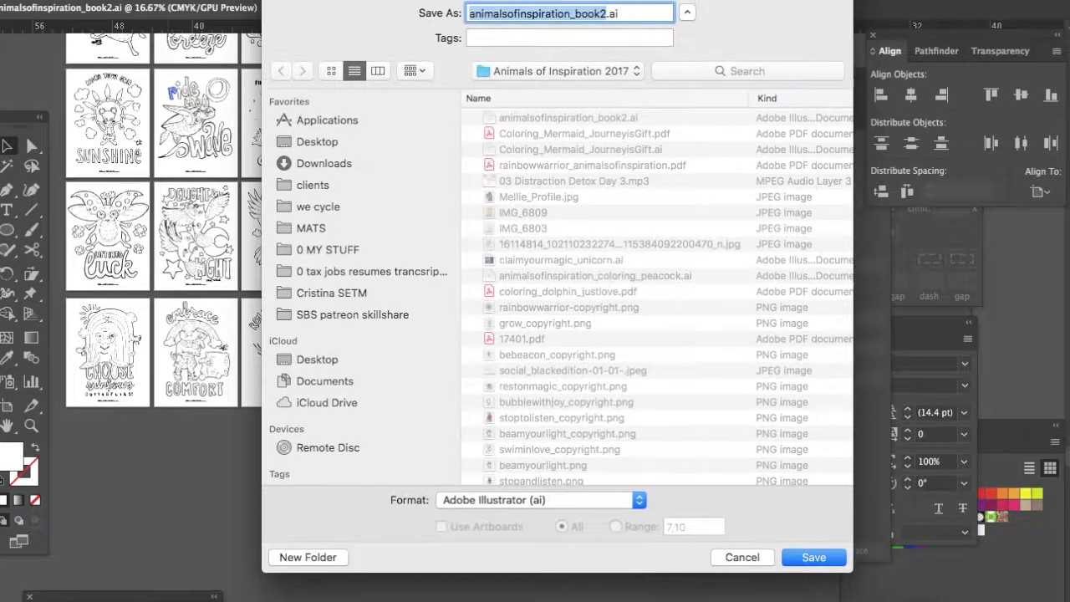
{"action": "key", "text": "Right"}
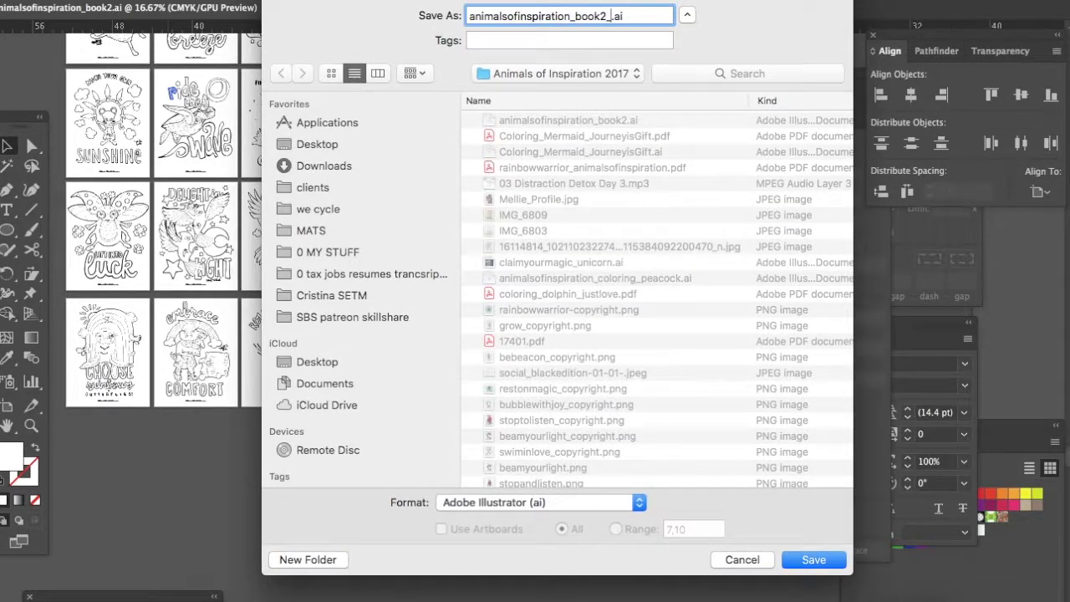
{"action": "type", "text": "_42pages"}
{"action": "left_click", "coordinate": [507, 502]}
{"action": "left_click", "coordinate": [502, 545]}
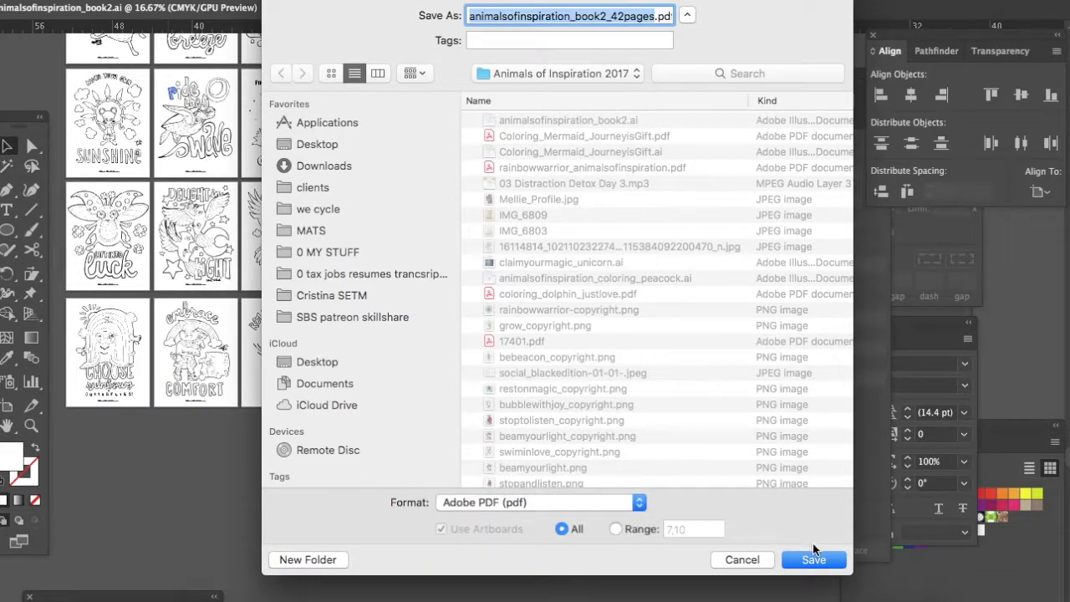
{"action": "left_click", "coordinate": [811, 561]}
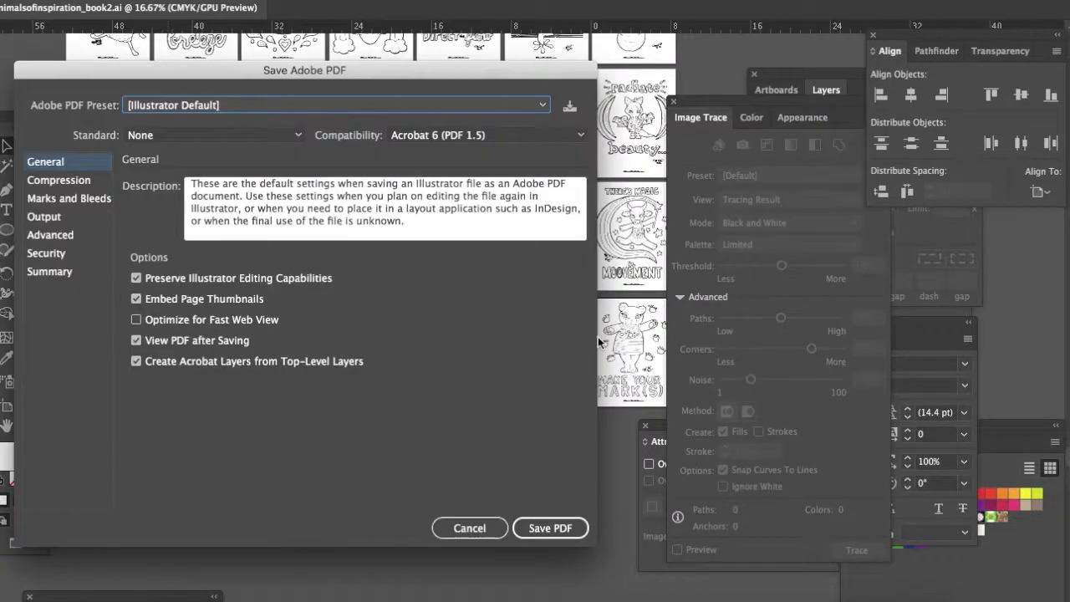
Save the PDF optimized for fast web view, without Illustrator editing capabilities or Acrobat layers from top-level layers
{"action": "left_click", "coordinate": [136, 319]}
{"action": "left_click", "coordinate": [136, 278]}
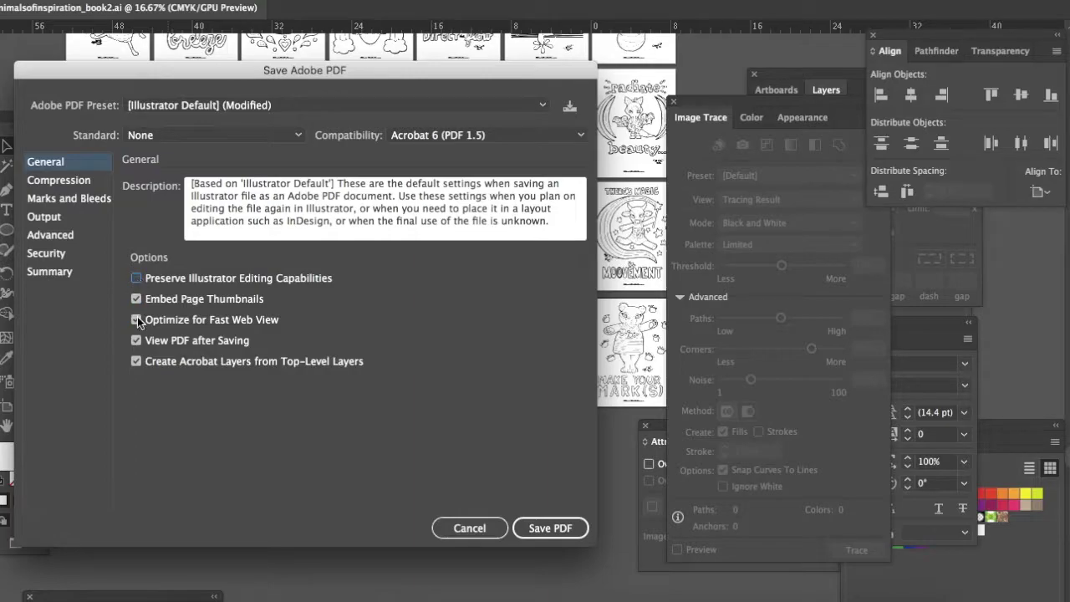
{"action": "left_click", "coordinate": [136, 362]}
{"action": "left_click", "coordinate": [543, 529]}
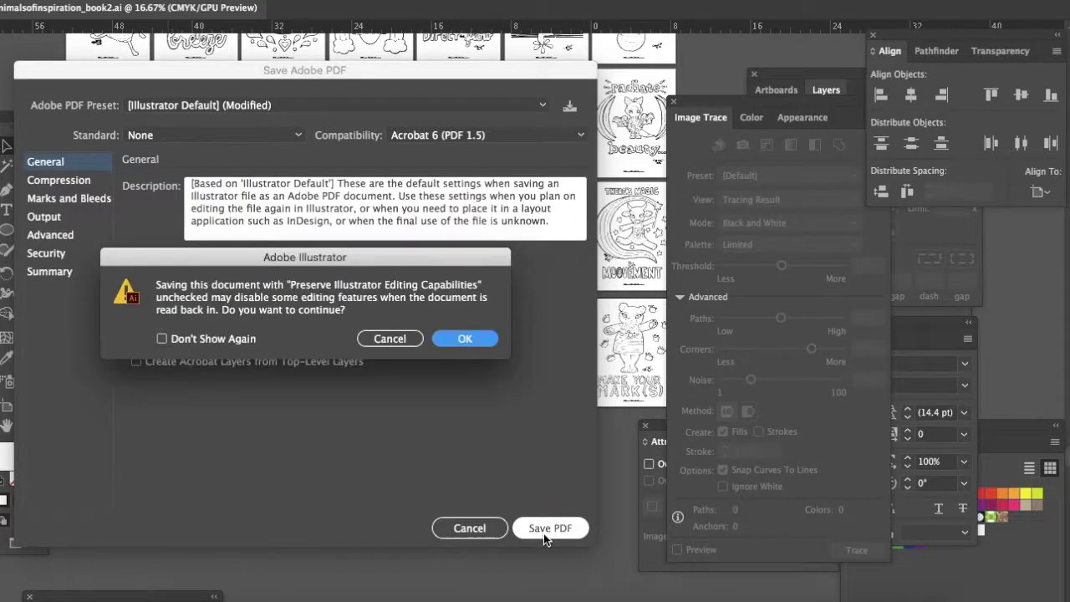
{"action": "left_click", "coordinate": [465, 338]}
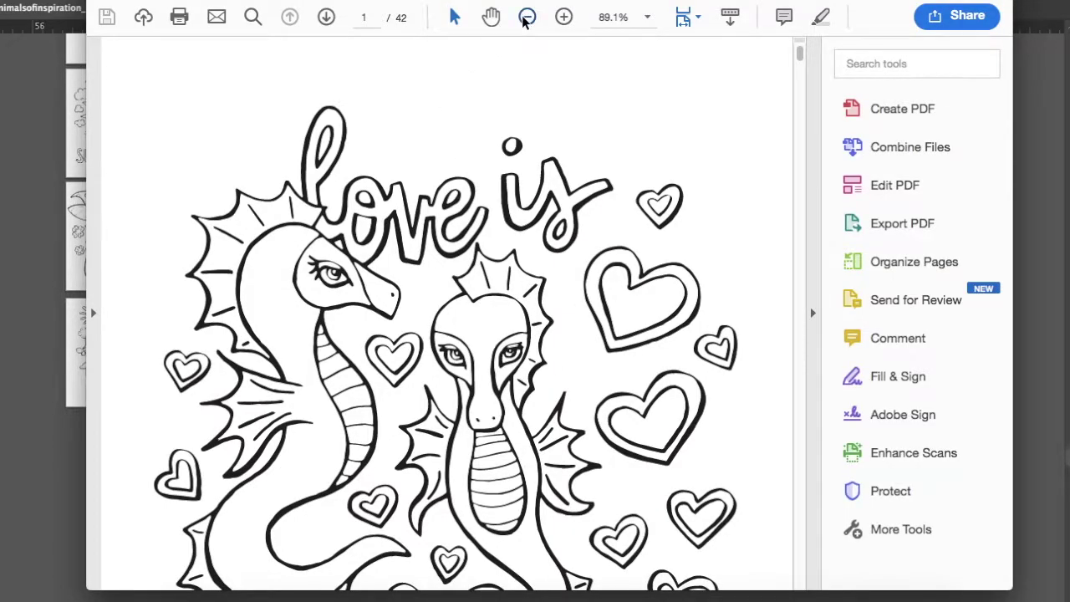
View the exported PDF at 50% and page through its first coloring pages to check them
{"action": "left_click", "coordinate": [526, 17]}
{"action": "left_click", "coordinate": [527, 17]}
{"action": "left_click", "coordinate": [527, 17]}
{"action": "key", "text": "Page_Down"}
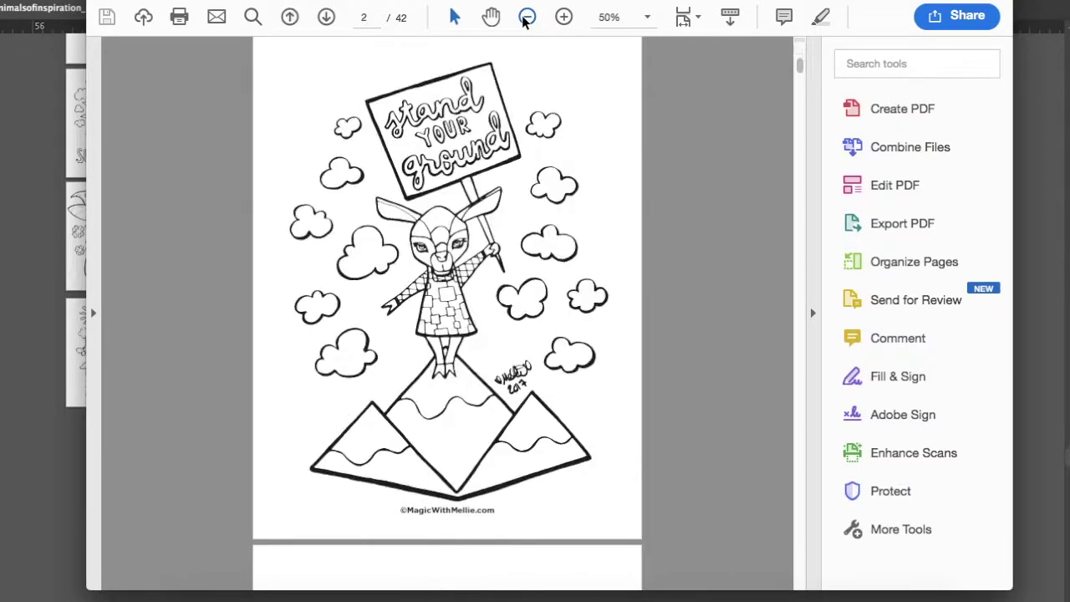
{"action": "key", "text": "Page_Down"}
{"action": "key", "text": "Page_Down"}
{"action": "key", "text": "Page_Down"}
{"action": "key", "text": "Page_Down"}
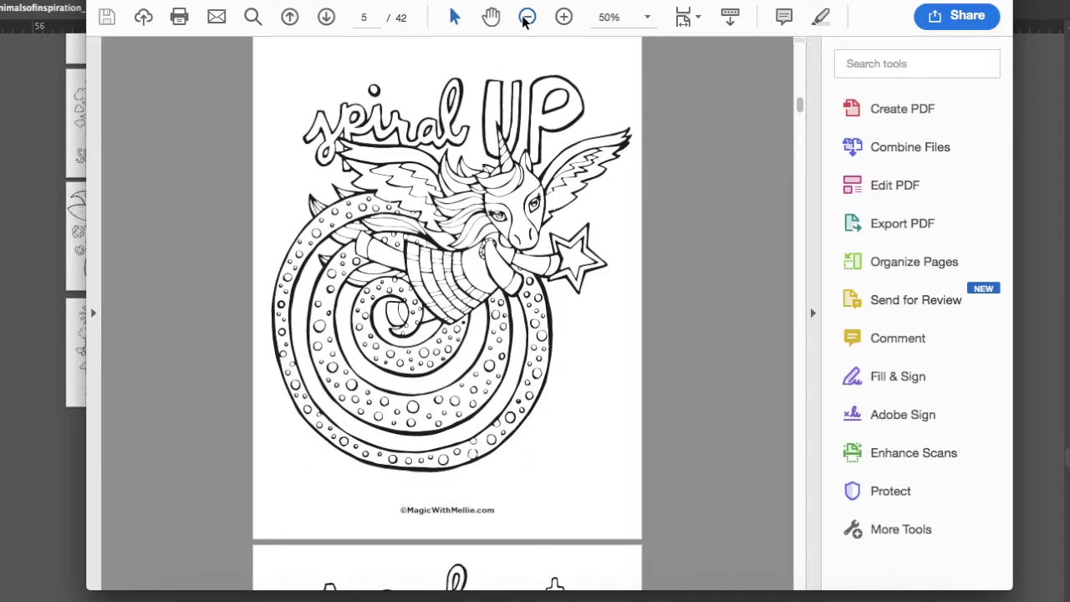
{"action": "key", "text": "Page_Down"}
{"action": "key", "text": "Page_Down"}
{"action": "key", "text": "Page_Down"}
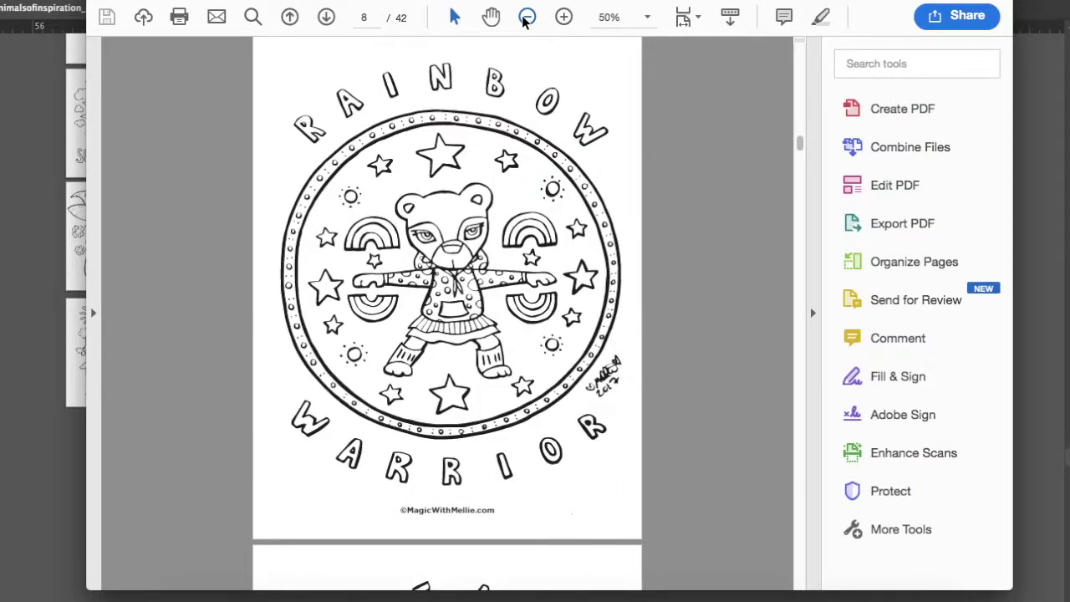
{"action": "key", "text": "Page_Down"}
{"action": "key", "text": "Page_Down"}
{"action": "key", "text": "Page_Down"}
{"action": "key", "text": "Page_Down"}
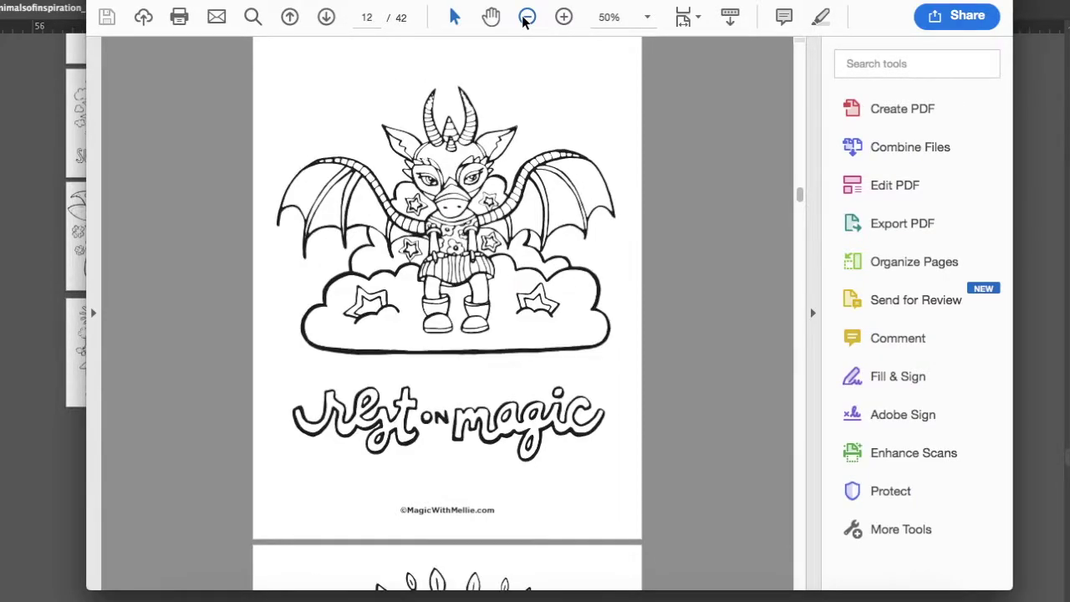
{"action": "key", "text": "Page_Down"}
{"action": "key", "text": "Page_Down"}
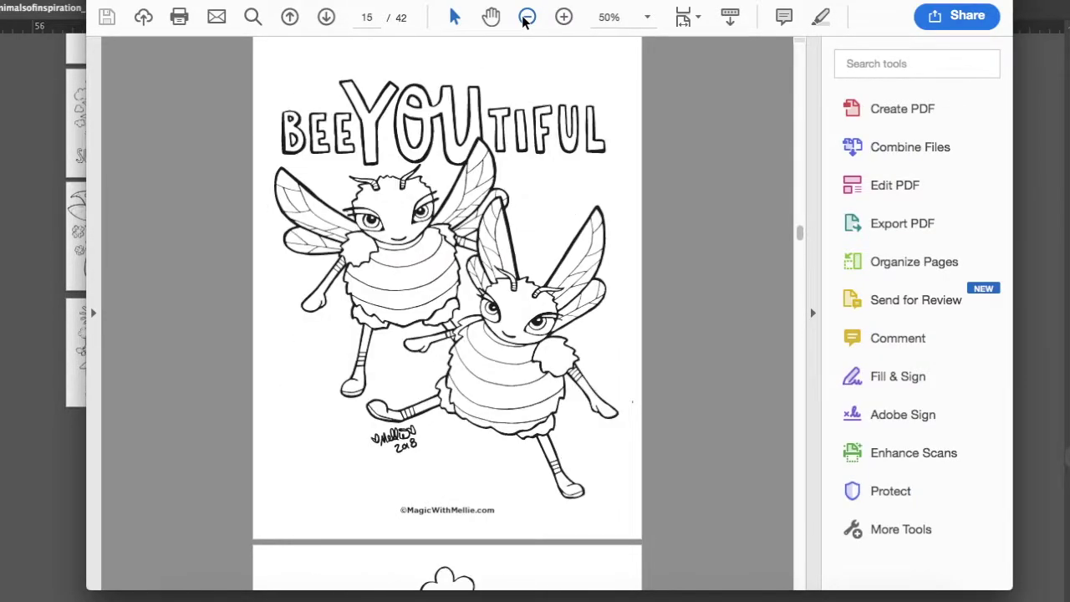
{"action": "key", "text": "Page_Up"}
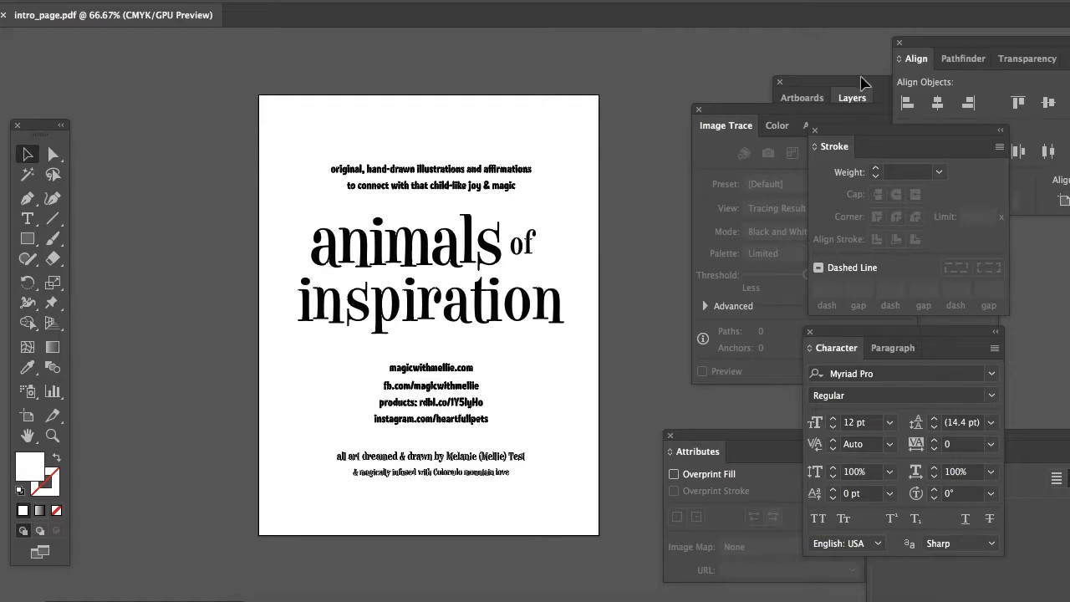
Add a new layer to intro_page.pdf and draw a rectangle about 501 × 615 px around the page's text
{"action": "left_click", "coordinate": [950, 343]}
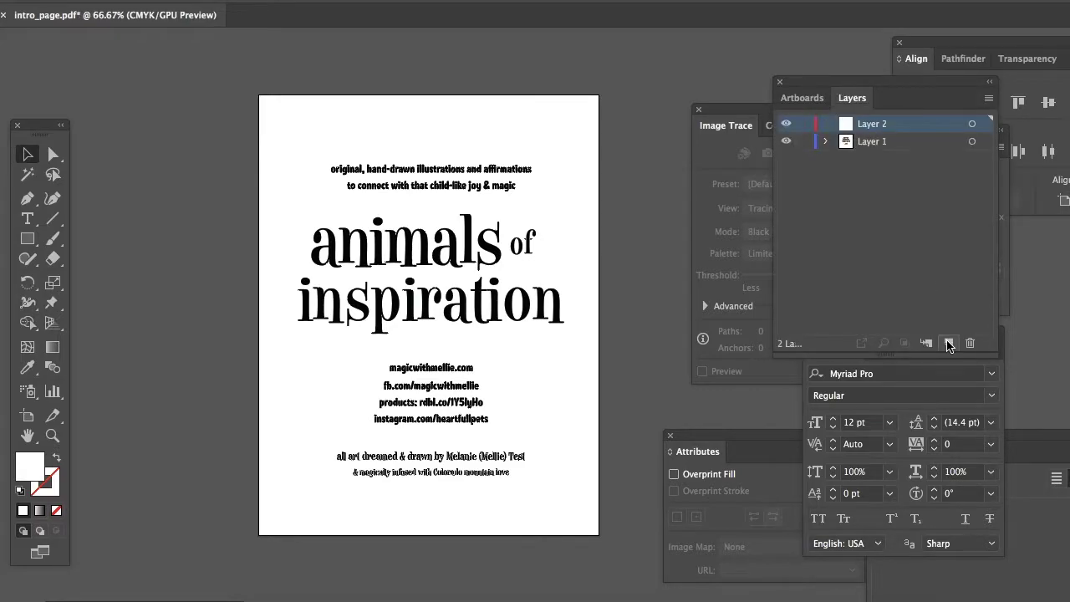
{"action": "left_click_drag", "start_coordinate": [289, 146], "coordinate": [568, 488]}
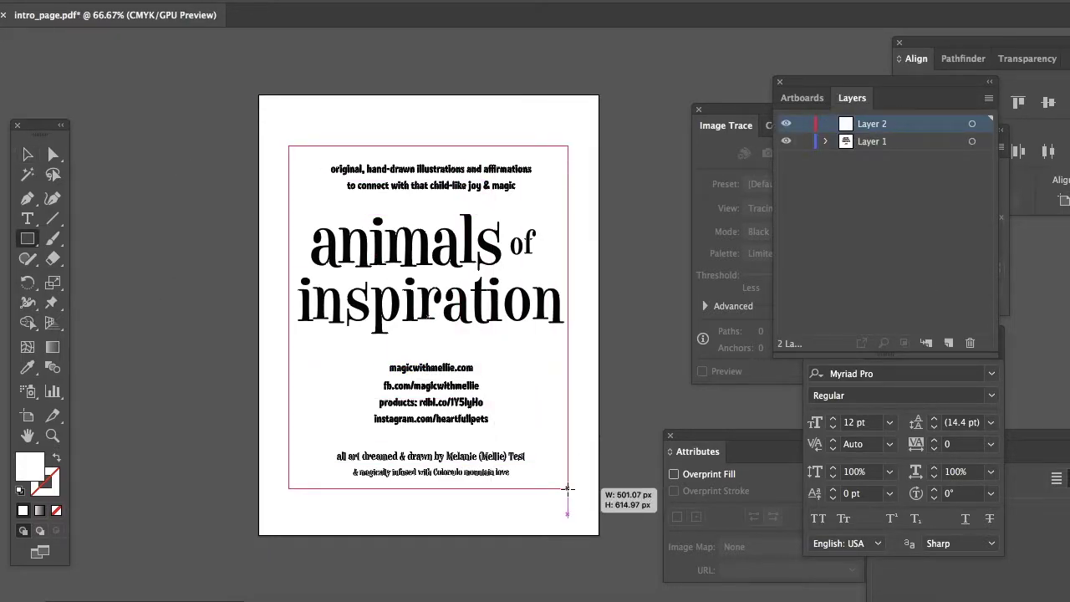
{"action": "key", "text": "shift+x"}
{"action": "key", "text": "v"}
Give the rectangle a red stroke and no fill
{"action": "left_click", "coordinate": [434, 1]}
{"action": "left_click", "coordinate": [456, 557]}
{"action": "double_click", "coordinate": [879, 477]}
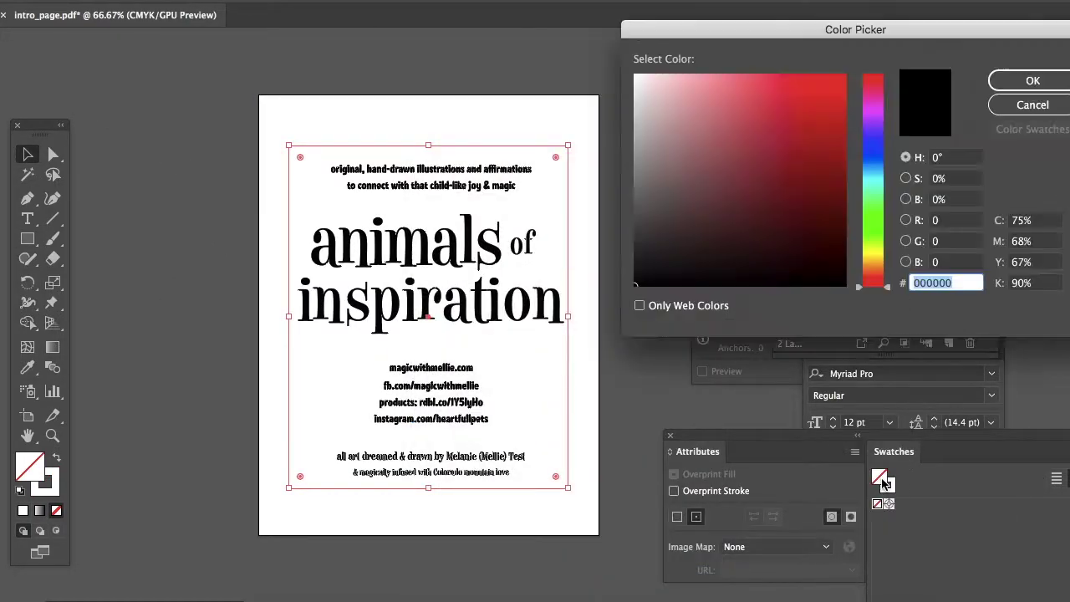
{"action": "left_click", "coordinate": [829, 119]}
{"action": "left_click", "coordinate": [1023, 81]}
{"action": "key", "text": "shift+x"}
{"action": "key", "text": "slash"}
{"action": "left_click", "coordinate": [661, 72]}
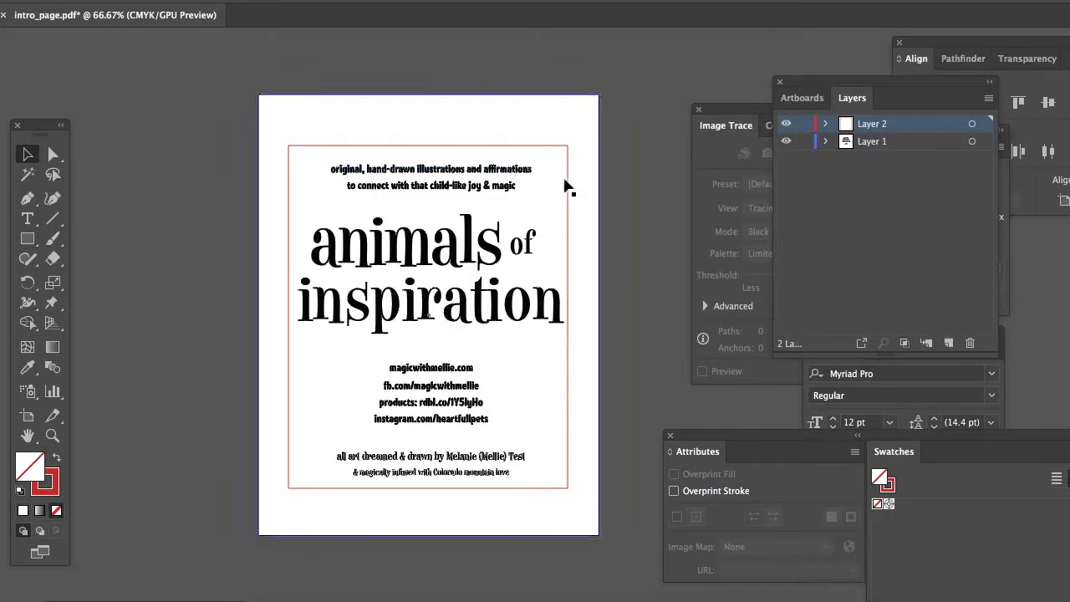
Centre the red rectangle horizontally and vertically on the artboard
{"action": "left_click", "coordinate": [567, 180]}
{"action": "left_click_drag", "start_coordinate": [1003, 42], "coordinate": [873, 42]}
{"action": "left_click", "coordinate": [937, 200]}
{"action": "left_click", "coordinate": [953, 256]}
{"action": "left_click", "coordinate": [806, 102]}
{"action": "left_click", "coordinate": [918, 102]}
{"action": "left_click", "coordinate": [617, 112]}
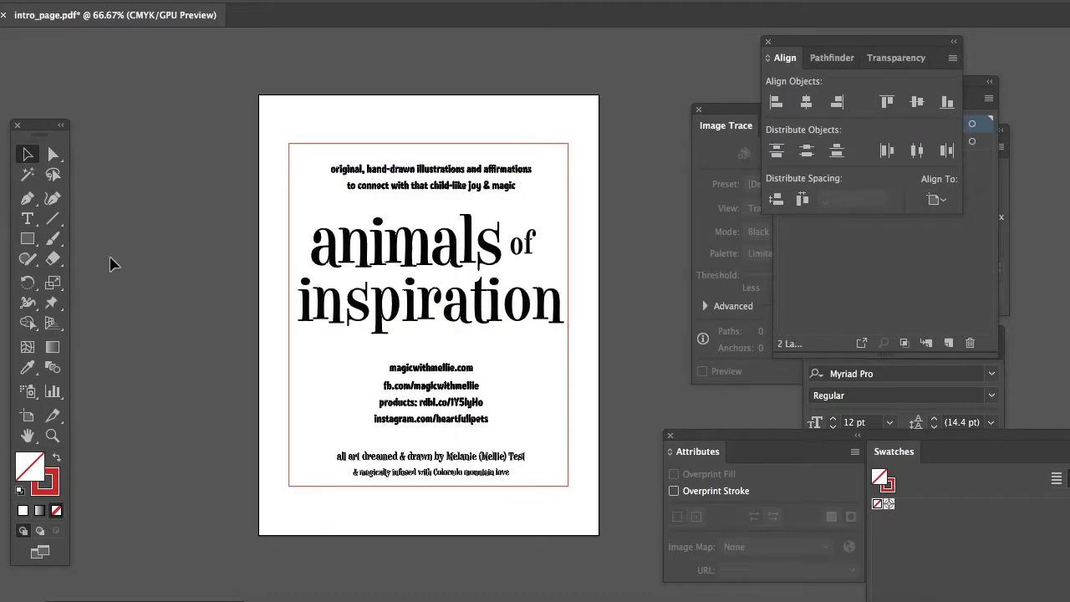
Examine the title and web-address lines of the intro page at 100% by selecting them one after another
{"action": "left_click", "coordinate": [28, 218]}
{"action": "scroll", "coordinate": [201, 271], "scroll_direction": "up", "scroll_amount": 1}
{"action": "key", "text": "v"}
{"action": "left_click", "coordinate": [397, 343]}
{"action": "left_click", "coordinate": [52, 436]}
{"action": "left_click", "coordinate": [495, 368]}
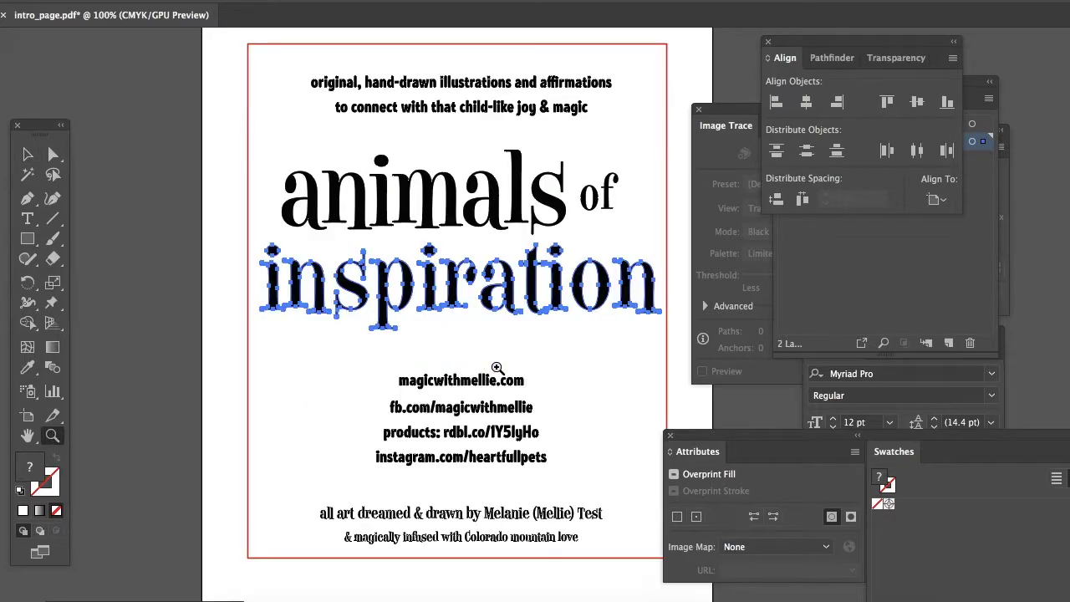
{"action": "left_click", "coordinate": [27, 154]}
{"action": "left_click", "coordinate": [449, 383]}
{"action": "left_click", "coordinate": [468, 408]}
{"action": "left_click", "coordinate": [489, 433]}
{"action": "left_click_drag", "start_coordinate": [539, 426], "coordinate": [662, 359]}
{"action": "key", "text": "super+z"}
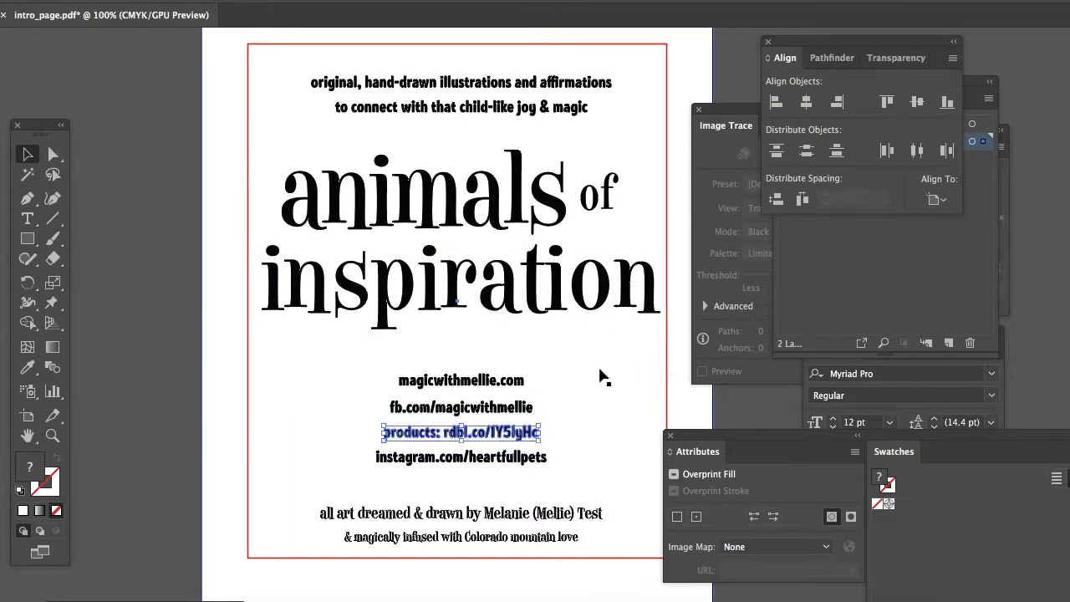
Add a text line below the artboard reading "all art dreamed & drawn by" followed by the artist's full name
{"action": "left_click", "coordinate": [152, 286]}
{"action": "key", "text": "t"}
{"action": "scroll", "coordinate": [240, 227], "scroll_direction": "down", "scroll_amount": 10}
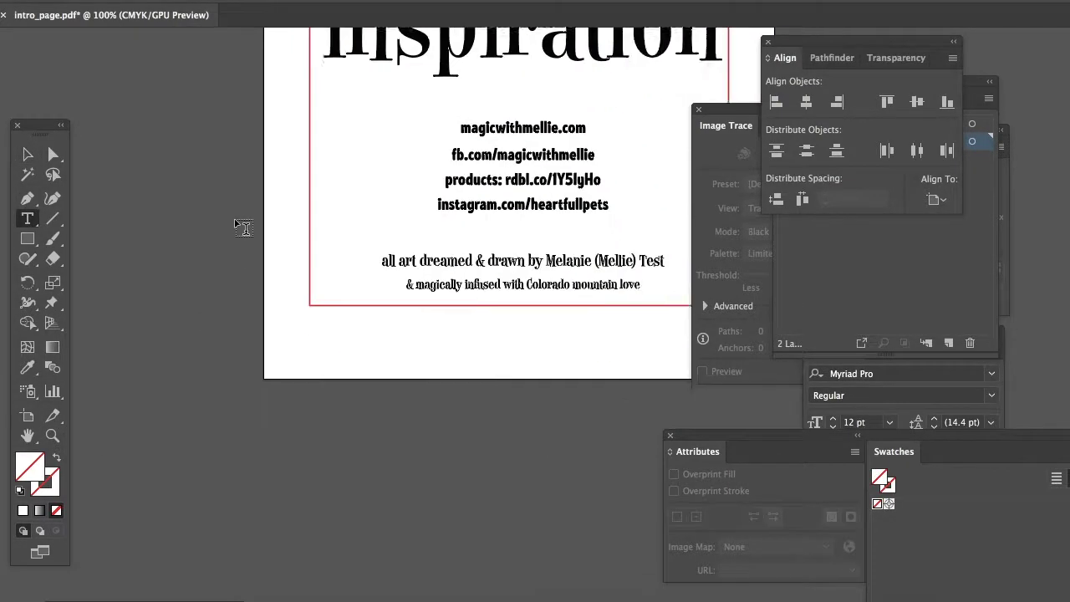
{"action": "scroll", "coordinate": [220, 424], "scroll_direction": "right", "scroll_amount": 2}
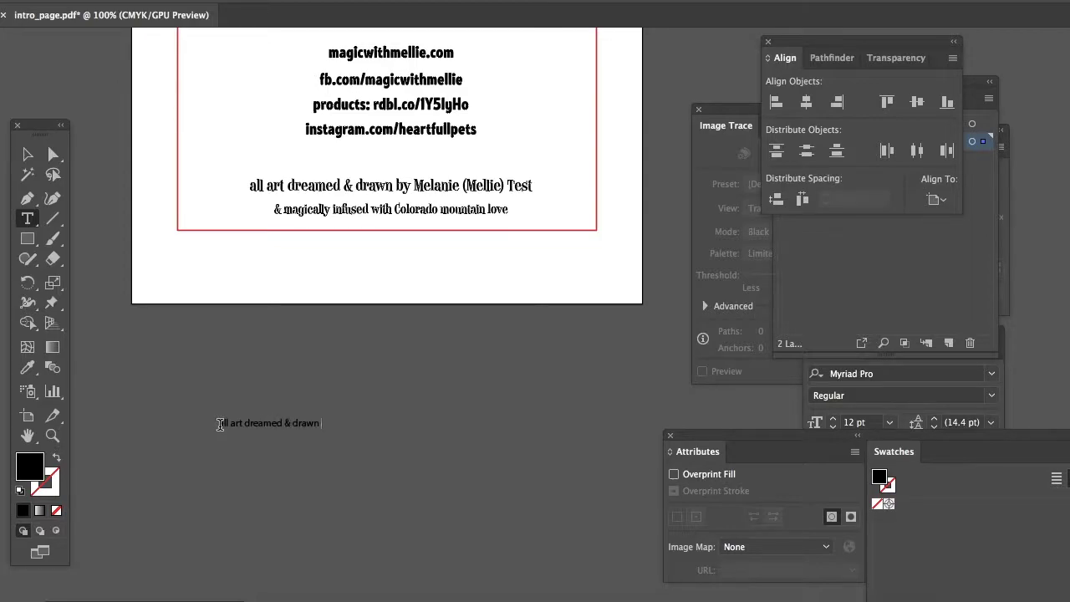
{"action": "type", "text": ") Test"}
{"action": "left_click", "coordinate": [28, 155]}
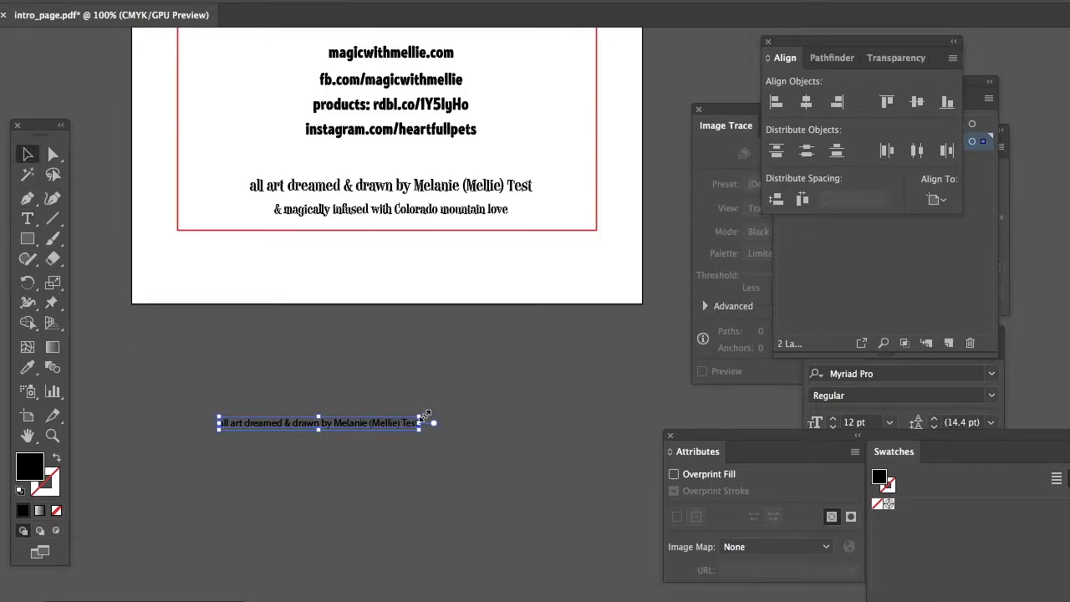
Set the new credit line in the font Ed Roman and scale it to about 22.74 pt
{"action": "left_click_drag", "start_coordinate": [419, 417], "coordinate": [510, 412]}
{"action": "left_click", "coordinate": [876, 374]}
{"action": "type", "text": "house"}
{"action": "key", "text": "Return"}
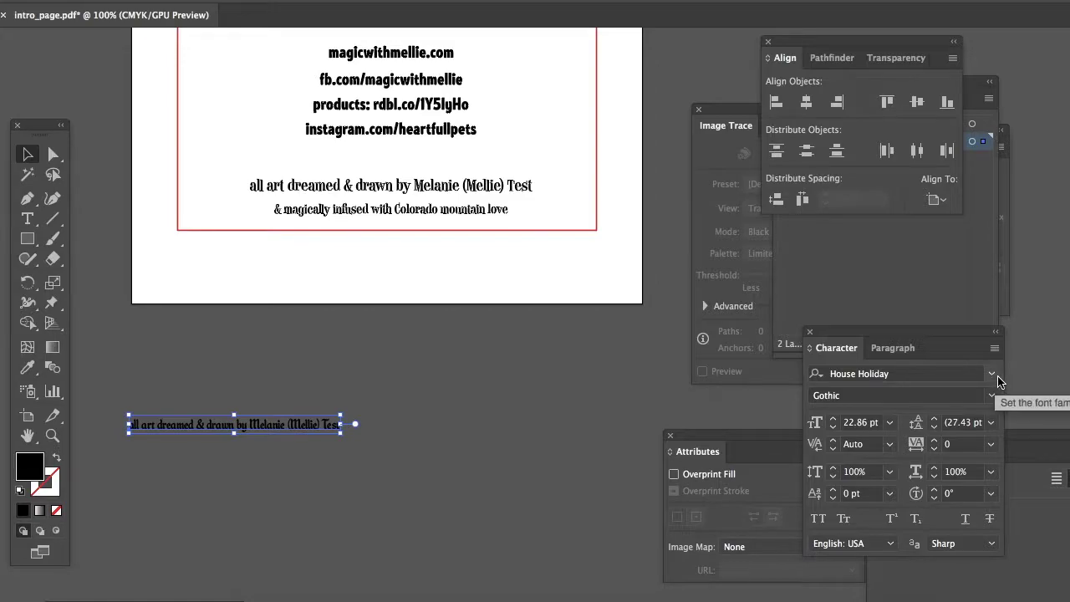
{"action": "left_click", "coordinate": [950, 375]}
{"action": "type", "text": "ed"}
{"action": "key", "text": "Return"}
{"action": "left_click", "coordinate": [992, 375]}
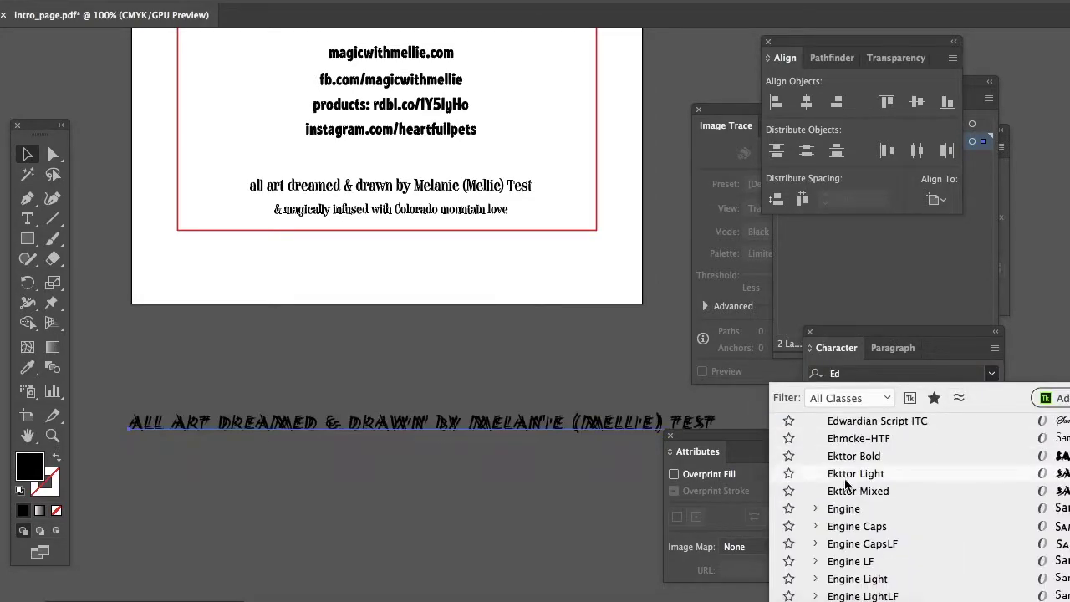
{"action": "scroll", "coordinate": [844, 485], "scroll_direction": "up", "scroll_amount": 5}
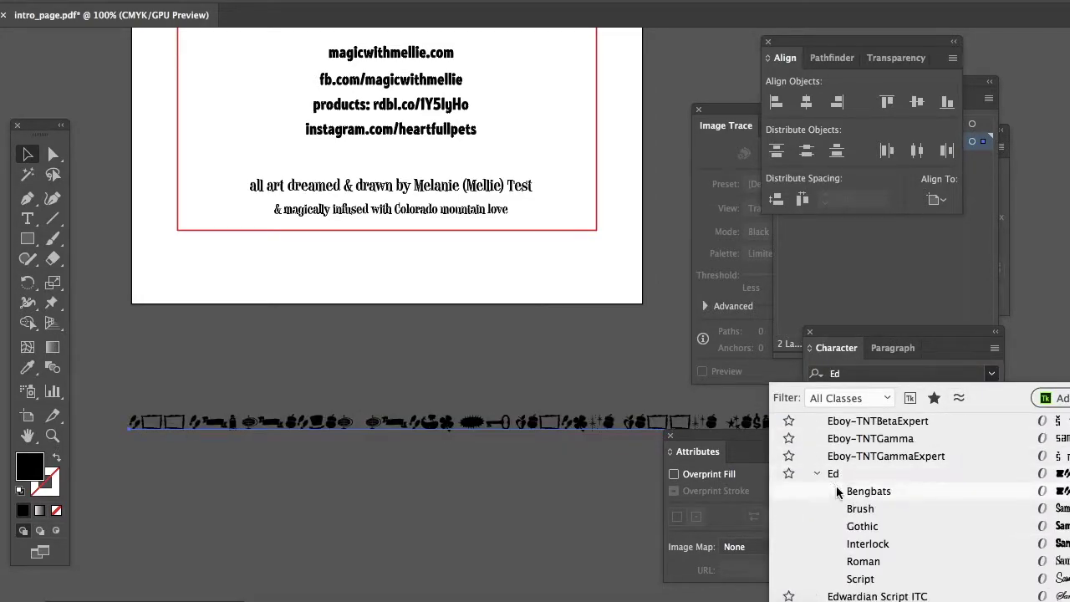
{"action": "left_click", "coordinate": [863, 562]}
{"action": "left_click_drag", "start_coordinate": [448, 413], "coordinate": [444, 405]}
Place the credit line below the red frame and add a smaller copy under it reading "& magically infused with Colorado mountain love"
{"action": "left_click_drag", "start_coordinate": [407, 427], "coordinate": [495, 254]}
{"action": "left_click_drag", "start_coordinate": [495, 252], "coordinate": [495, 282]}
{"action": "double_click", "coordinate": [463, 287]}
{"action": "key", "text": "super+a"}
{"action": "type", "text": "& magically"}
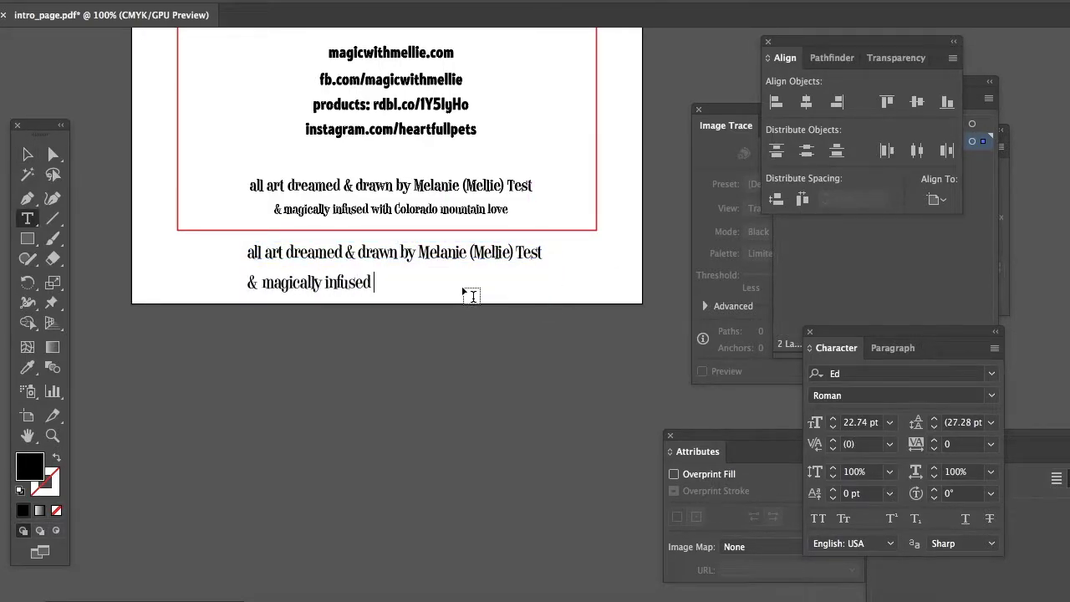
{"action": "left_click_drag", "start_coordinate": [550, 274], "coordinate": [508, 243]}
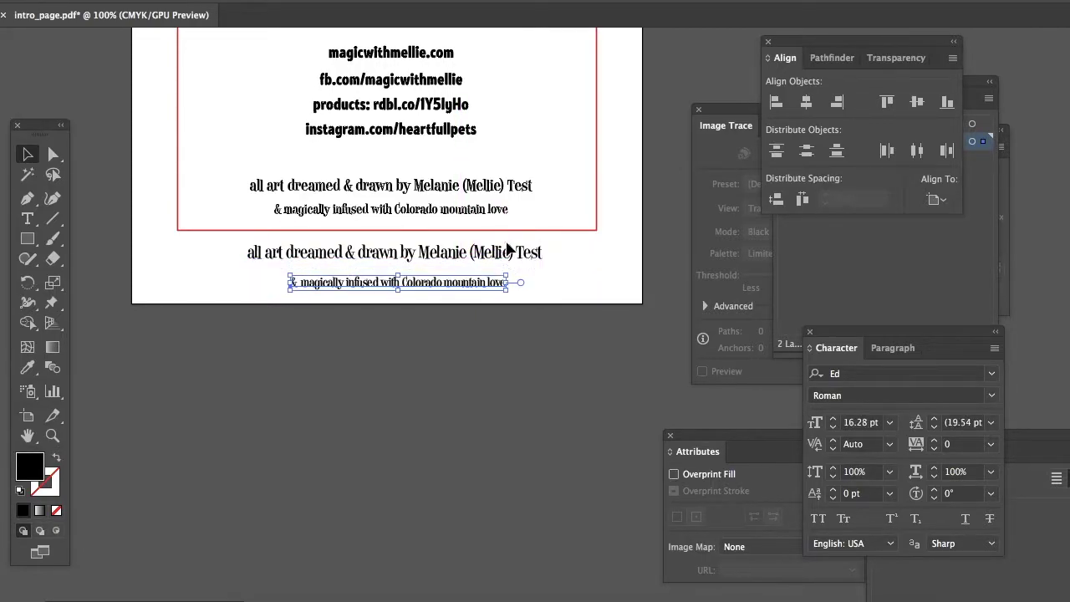
Centre both new credit lines horizontally on the artboard and move them up over the original credit lines
{"action": "left_click", "coordinate": [506, 226]}
{"action": "left_click_drag", "start_coordinate": [556, 292], "coordinate": [489, 247]}
{"action": "left_click", "coordinate": [806, 101]}
{"action": "key", "text": "shift+Up"}
{"action": "key", "text": "shift+Up"}
{"action": "key", "text": "shift+Up"}
{"action": "key", "text": "shift+Up"}
{"action": "key", "text": "shift+Up"}
{"action": "key", "text": "shift+Up"}
{"action": "key", "text": "shift+Up"}
{"action": "key", "text": "shift+Up"}
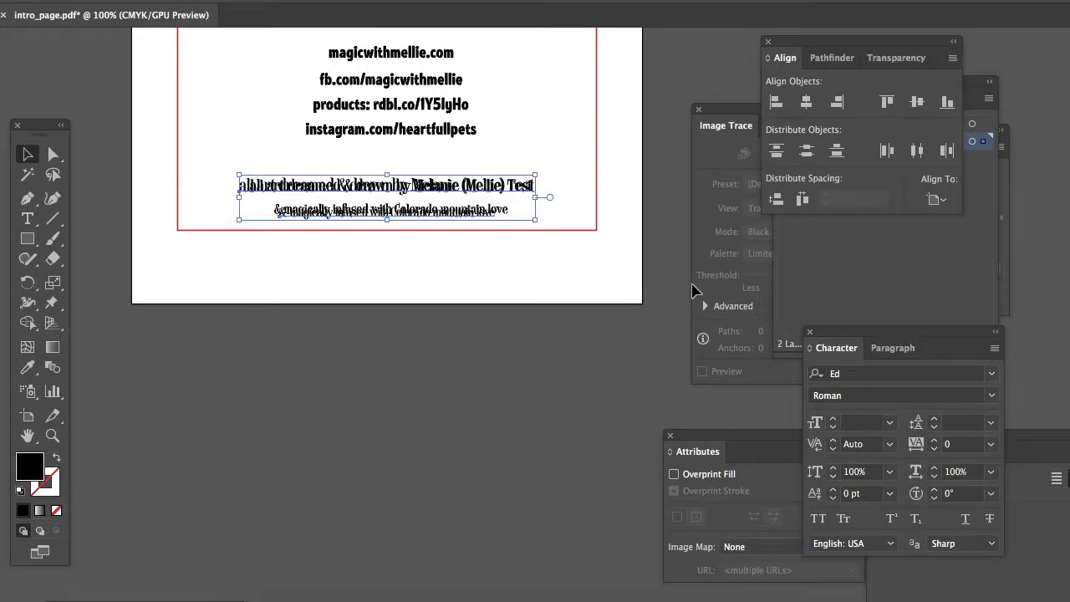
Delete the original credit lines lying under the new ones
{"action": "left_click", "coordinate": [554, 175]}
{"action": "left_click", "coordinate": [427, 219]}
{"action": "key", "text": "Delete"}
{"action": "left_click", "coordinate": [427, 220]}
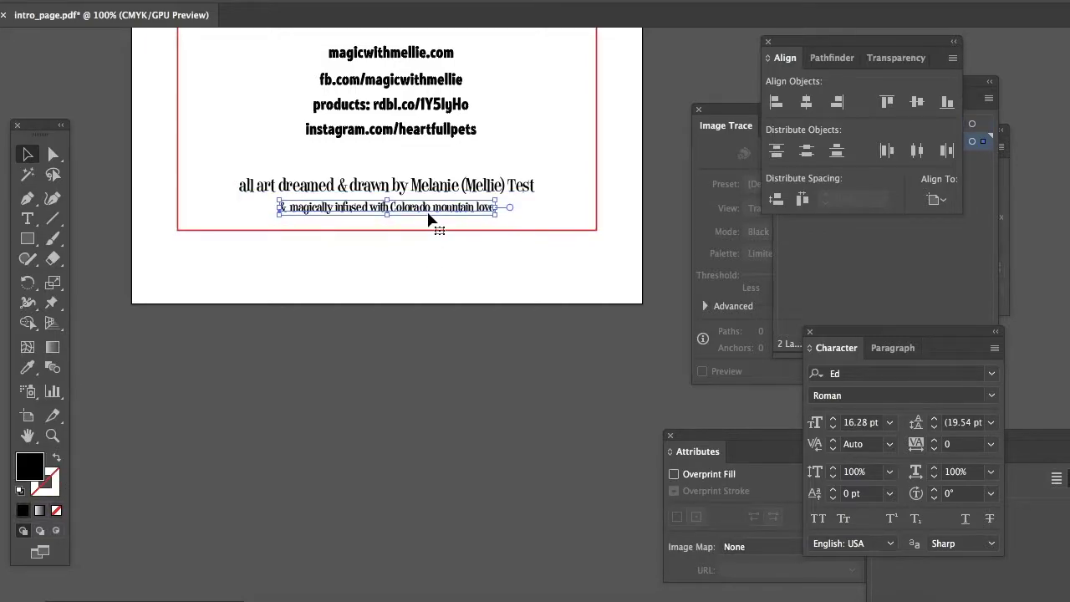
{"action": "left_click", "coordinate": [440, 298]}
Set the tracking of the "& magically infused with Colorado mountain love" line to 40 and shift it back to the page centre
{"action": "scroll", "coordinate": [440, 298], "scroll_direction": "up", "scroll_amount": 1}
{"action": "key", "text": "z"}
{"action": "left_click", "coordinate": [419, 313]}
{"action": "key", "text": "v"}
{"action": "left_click", "coordinate": [356, 319]}
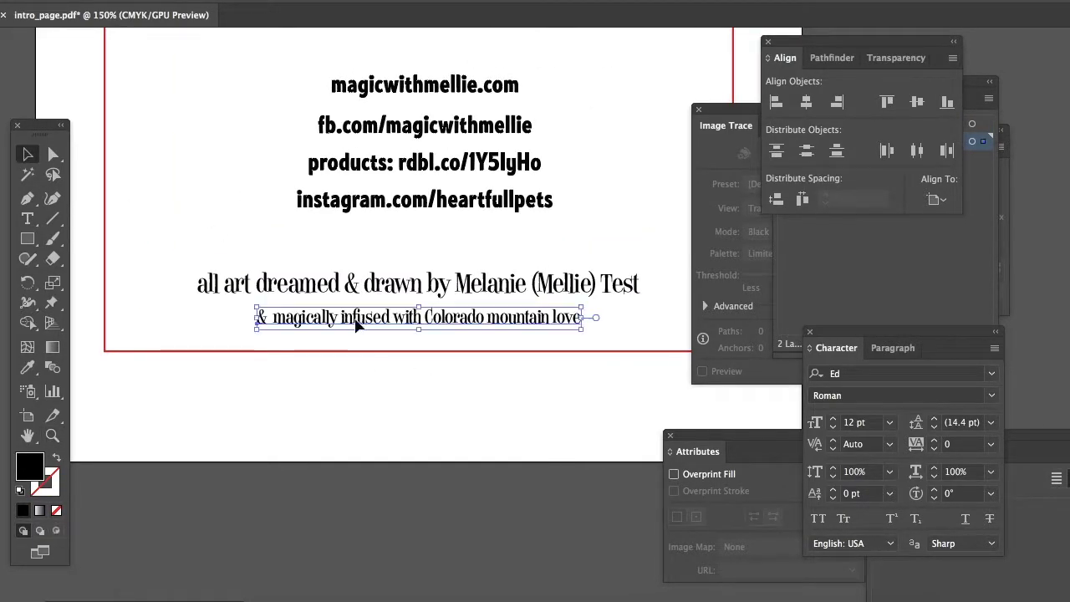
{"action": "left_click", "coordinate": [919, 443]}
{"action": "type", "text": "20"}
{"action": "key", "text": "Return"}
{"action": "left_click", "coordinate": [911, 443]}
{"action": "type", "text": "40"}
{"action": "key", "text": "Return"}
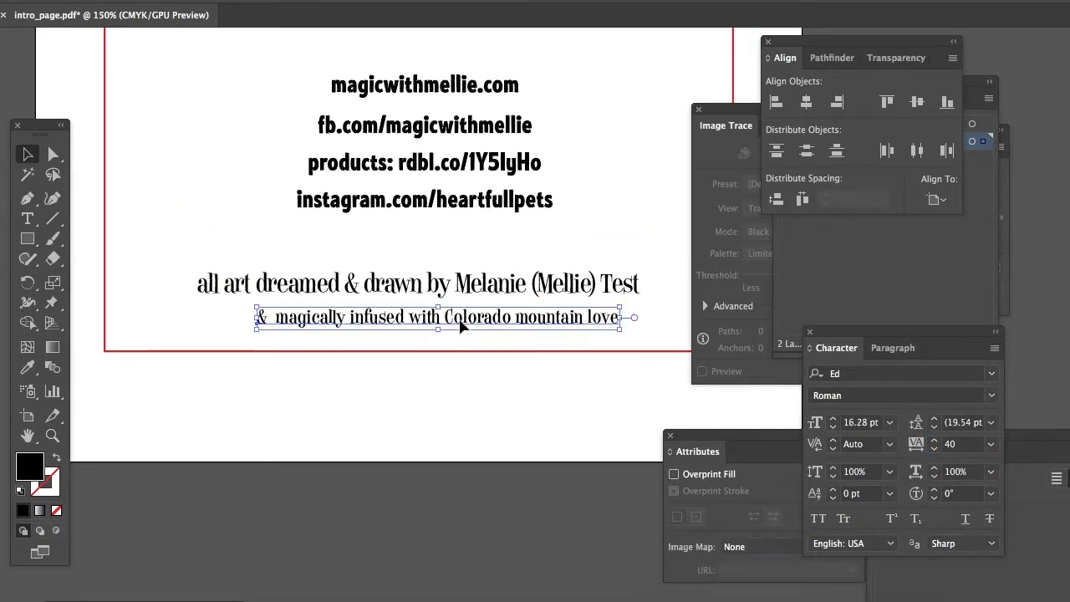
{"action": "left_click_drag", "start_coordinate": [459, 322], "coordinate": [446, 322]}
Adjust the tracking of the upper credit line, trying 50 and settling on a tighter value
{"action": "left_click", "coordinate": [455, 287]}
{"action": "left_click", "coordinate": [920, 444]}
{"action": "type", "text": "50"}
{"action": "key", "text": "Return"}
{"action": "left_click", "coordinate": [548, 319]}
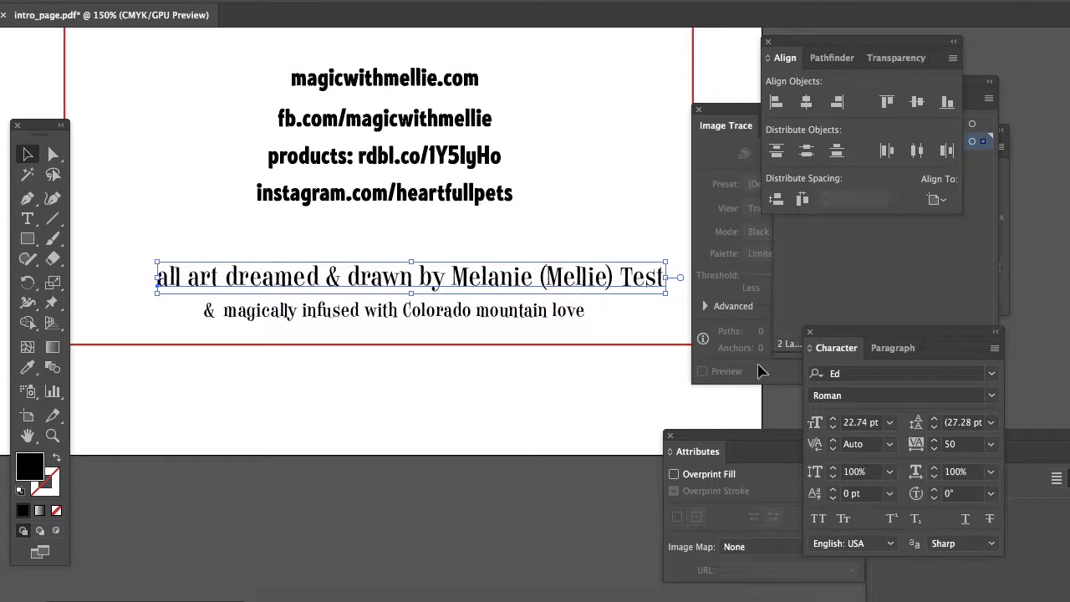
{"action": "right_click", "coordinate": [952, 444]}
{"action": "key", "text": "Escape"}
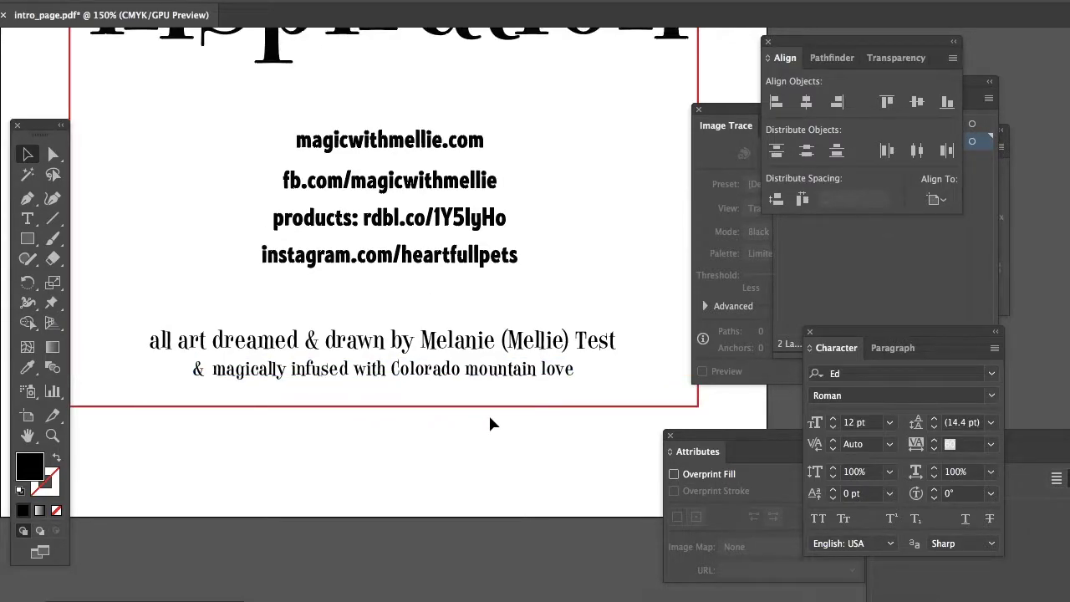
Add the text MagicWithMellie.com beside the existing web addresses and enlarge it to about 20 pt
{"action": "scroll", "coordinate": [444, 373], "scroll_direction": "up", "scroll_amount": 2}
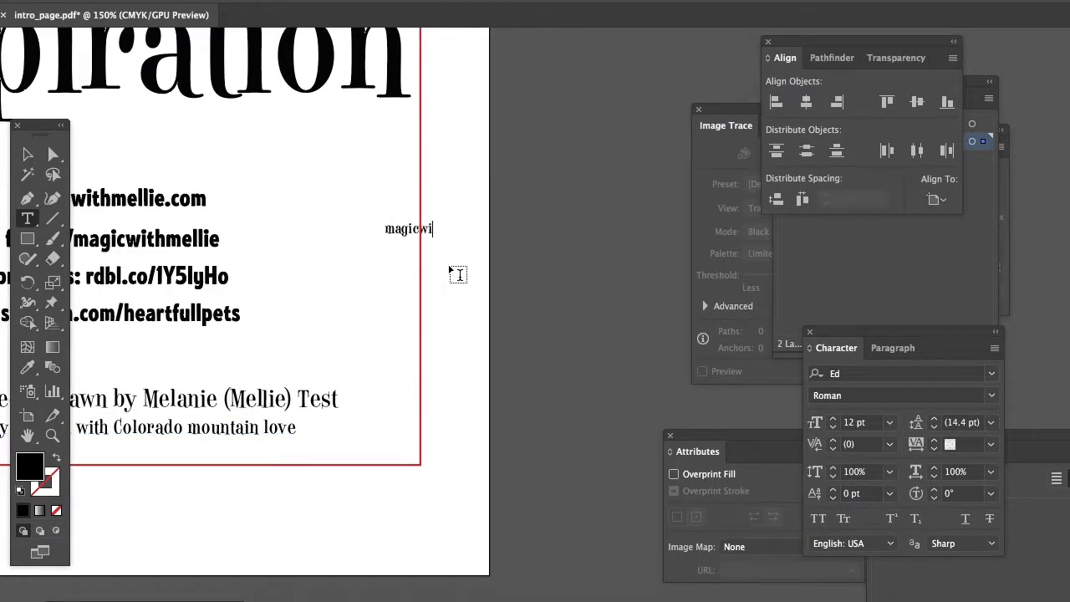
{"action": "key", "text": "BackSpace"}
{"action": "left_click", "coordinate": [28, 155]}
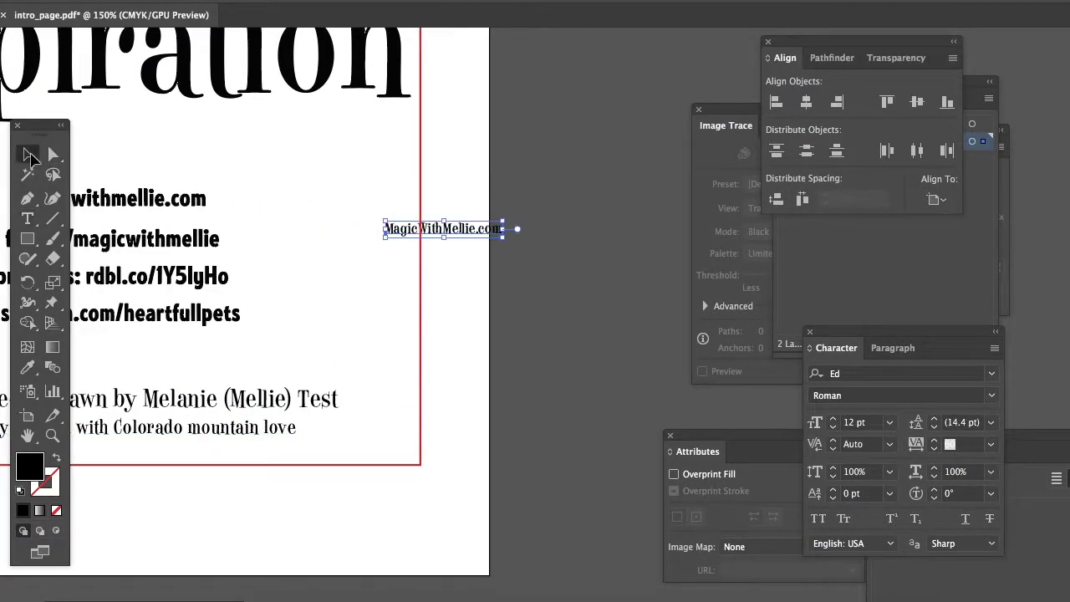
{"action": "left_click_drag", "start_coordinate": [504, 222], "coordinate": [544, 217]}
{"action": "left_click_drag", "start_coordinate": [504, 237], "coordinate": [444, 206]}
Change MagicWithMellie.com to the Gothic style of the Ed font and move it next to the original web address
{"action": "left_click", "coordinate": [992, 396]}
{"action": "left_click", "coordinate": [934, 453]}
{"action": "left_click", "coordinate": [934, 450]}
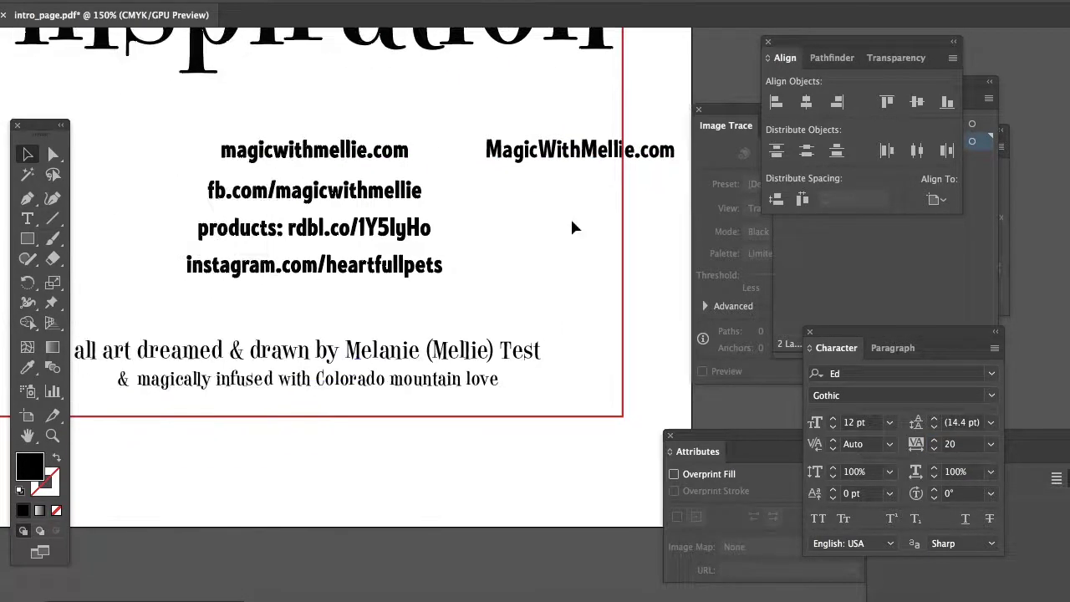
{"action": "left_click_drag", "start_coordinate": [583, 161], "coordinate": [441, 143]}
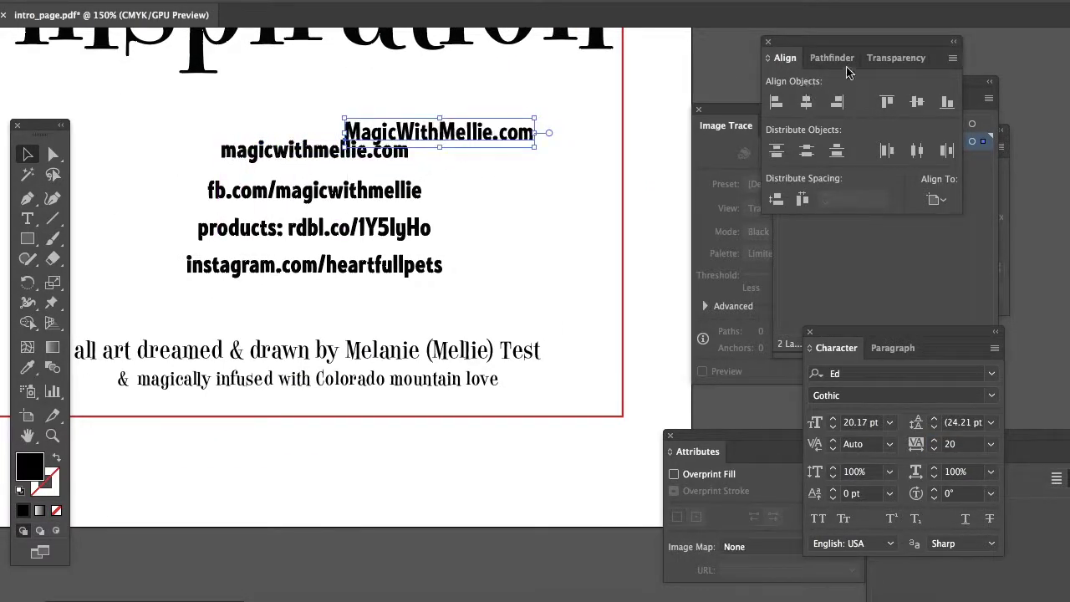
Move the MagicWithMellie.com text onto Layer 2 and lock Layer 1
{"action": "left_click_drag", "start_coordinate": [851, 41], "coordinate": [863, 143]}
{"action": "left_click_drag", "start_coordinate": [890, 81], "coordinate": [839, 37]}
{"action": "left_click", "coordinate": [881, 83]}
{"action": "left_click_drag", "start_coordinate": [932, 97], "coordinate": [932, 82]}
{"action": "left_click", "coordinate": [753, 99]}
Place MagicWithMellie.com over the original address and insert "instagram.com/" at the start of a copy beside it
{"action": "left_click_drag", "start_coordinate": [470, 141], "coordinate": [398, 184]}
{"action": "double_click", "coordinate": [565, 175]}
{"action": "key", "text": "super+a"}
{"action": "key", "text": "Left"}
{"action": "type", "text": "facebook.com"}
{"action": "type", "text": "instagra,.com"}
{"action": "key", "text": "BackSpace"}
{"action": "type", "text": "m."}
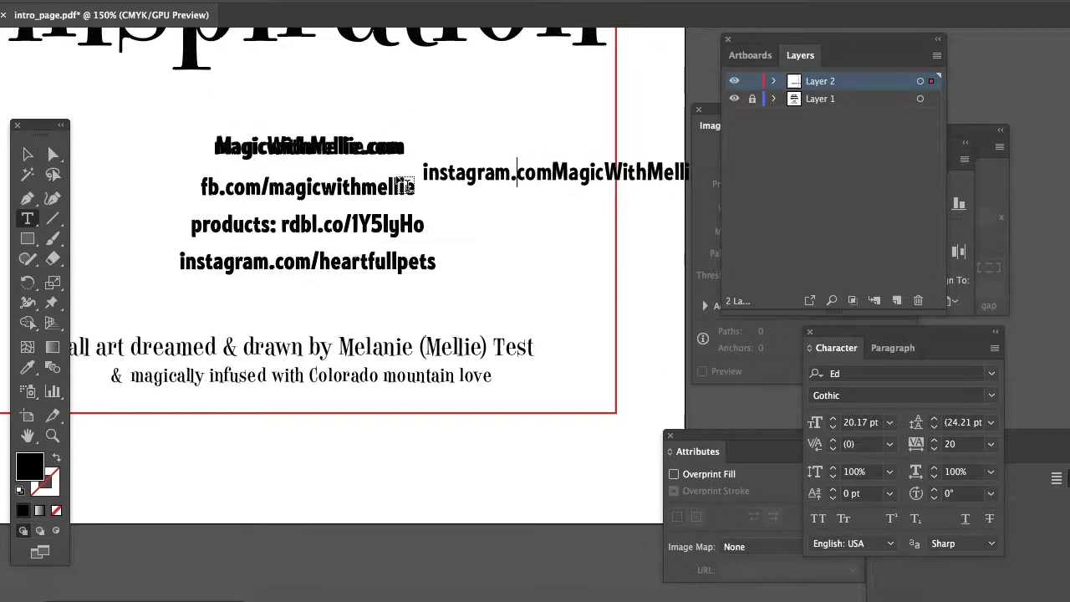
{"action": "key", "text": "Right"}
{"action": "key", "text": "Right"}
{"action": "key", "text": "Right"}
{"action": "type", "text": "/"}
Remove the trailing ".com" from the copied line so it reads instagram.com/MagicWithMellie
{"action": "left_click", "coordinate": [27, 155]}
{"action": "scroll", "coordinate": [550, 158], "scroll_direction": "right", "scroll_amount": 4}
{"action": "scroll", "coordinate": [549, 158], "scroll_direction": "down", "scroll_amount": 1}
{"action": "double_click", "coordinate": [588, 146]}
{"action": "left_click_drag", "start_coordinate": [589, 146], "coordinate": [630, 145]}
{"action": "key", "text": "BackSpace"}
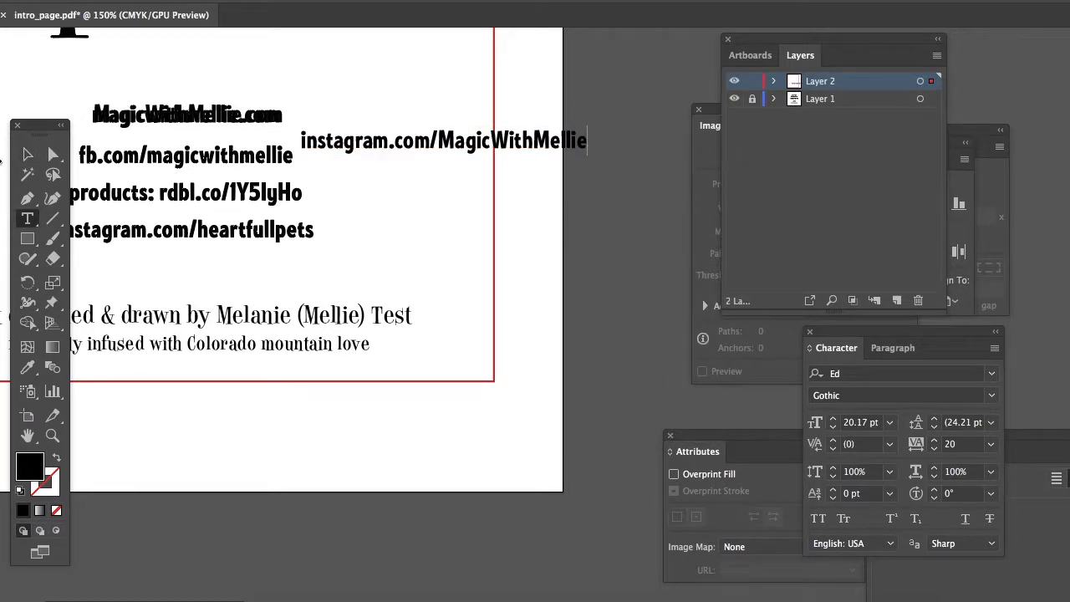
{"action": "left_click", "coordinate": [28, 155]}
Duplicate the Instagram line directly below and replace the copy's text with DancingUniquorns.com
{"action": "left_click_drag", "start_coordinate": [423, 138], "coordinate": [324, 129]}
{"action": "double_click", "coordinate": [444, 132]}
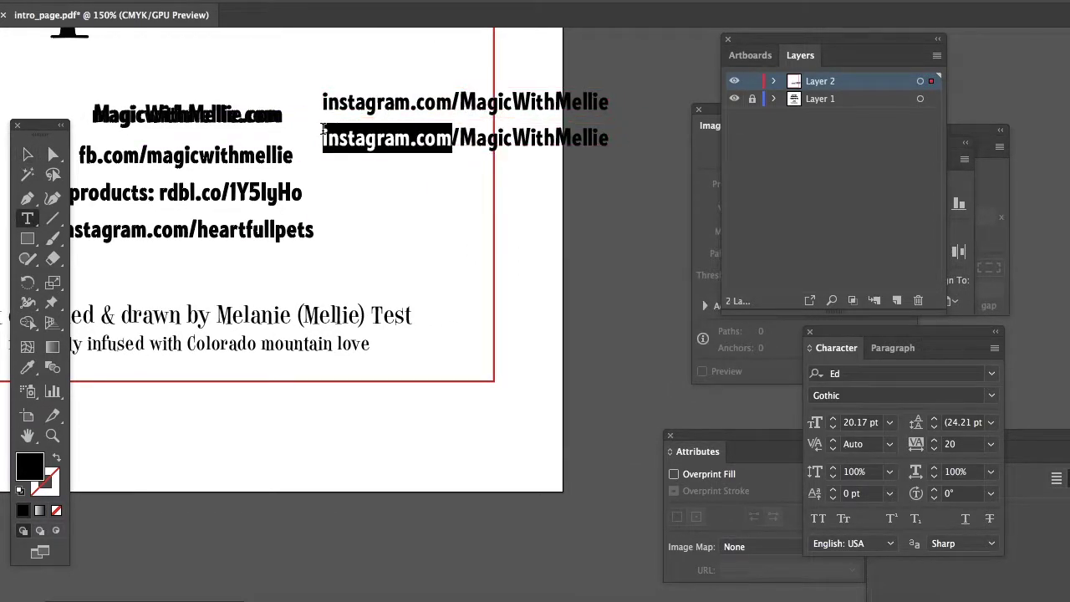
{"action": "type", "text": "DancingUniquorns.com"}
{"action": "left_click_drag", "start_coordinate": [523, 139], "coordinate": [636, 148]}
{"action": "key", "text": "BackSpace"}
{"action": "key", "text": "Escape"}
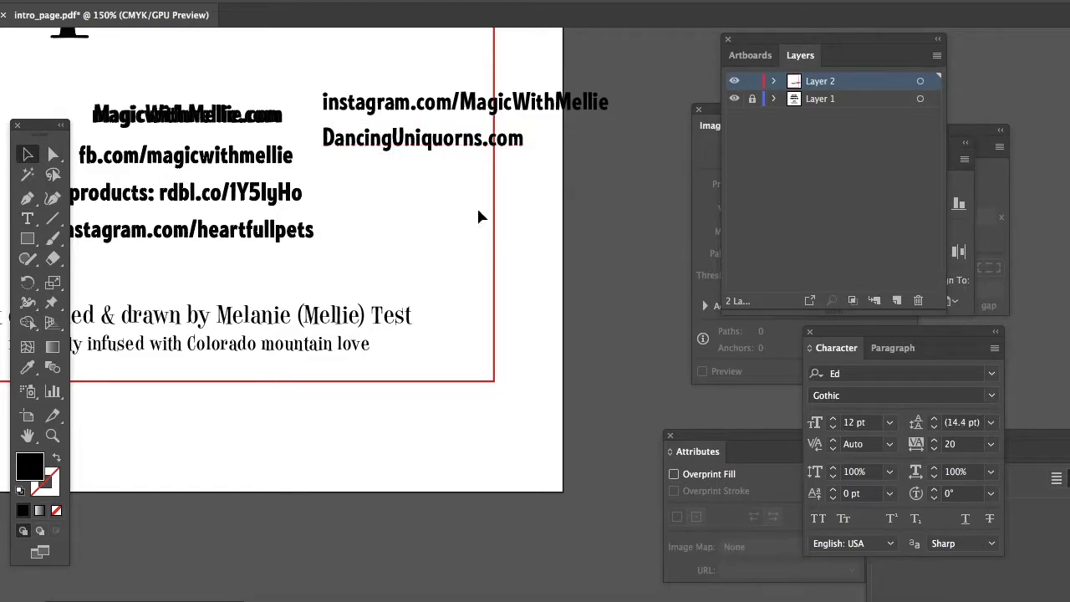
Duplicate the DancingUniquorns.com line directly below itself
{"action": "left_click_drag", "start_coordinate": [415, 145], "coordinate": [465, 187]}
{"action": "key", "text": "super+a"}
{"action": "key", "text": "t"}
{"action": "key", "text": "r"}
{"action": "key", "text": "e"}
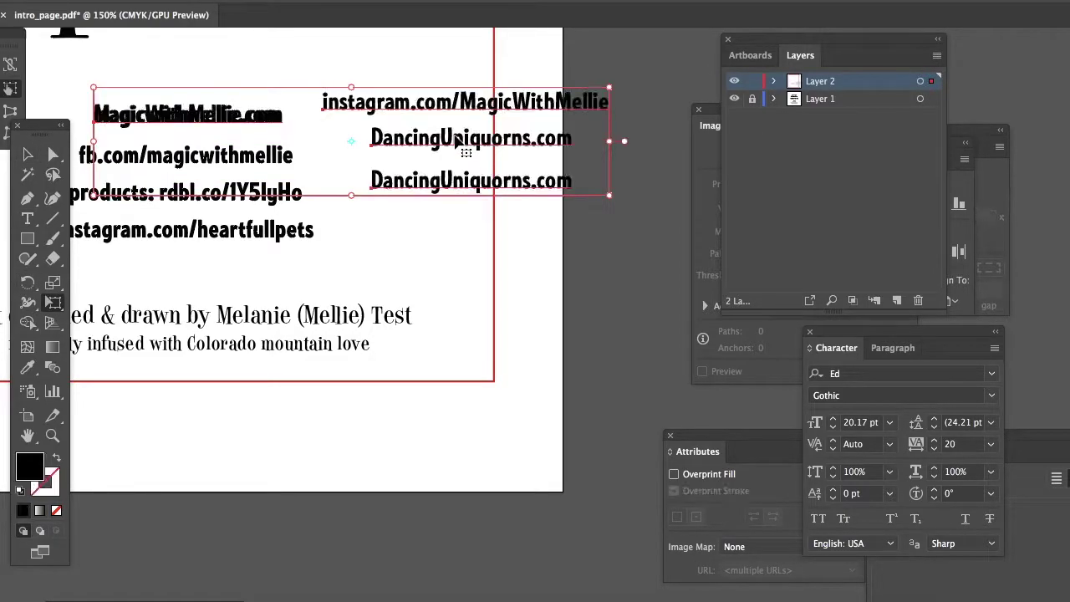
{"action": "key", "text": "v"}
Replace the upper DancingUniquorns.com text with "RedBubble.com/people/" followed by the artist's profile name
{"action": "left_click", "coordinate": [474, 147]}
{"action": "double_click", "coordinate": [473, 146]}
{"action": "key", "text": "super+a"}
{"action": "type", "text": "RedB"}
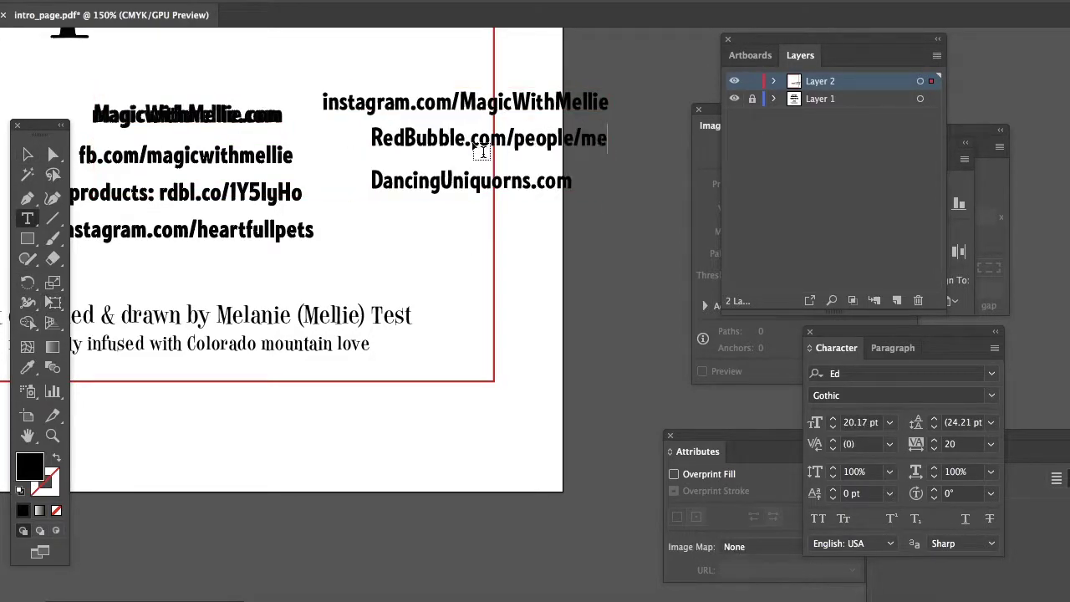
{"action": "type", "text": "ubble.com/people/MellieRoseTest"}
{"action": "left_click", "coordinate": [28, 155]}
Move the Instagram line over the original fb.com address and the RedBubble line over the original Instagram address
{"action": "left_click", "coordinate": [574, 290]}
{"action": "scroll", "coordinate": [574, 291], "scroll_direction": "left", "scroll_amount": 3}
{"action": "left_click_drag", "start_coordinate": [522, 92], "coordinate": [250, 143]}
{"action": "left_click_drag", "start_coordinate": [501, 126], "coordinate": [151, 215]}
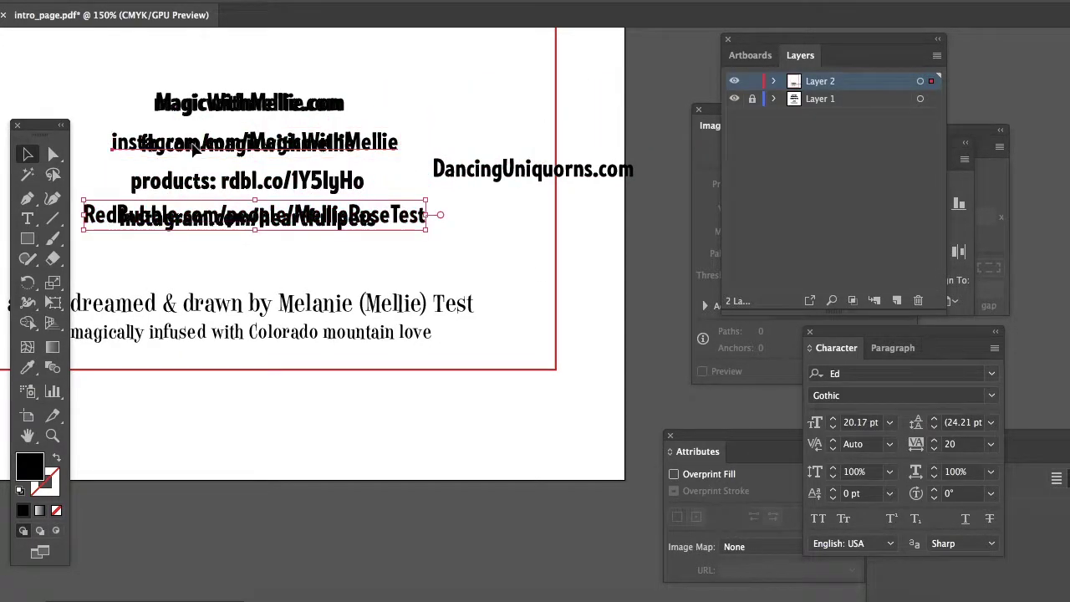
Copy the Instagram line below as facebook.com/MagicWithMellie and place DancingUniquorns.com at the end of the address list
{"action": "left_click_drag", "start_coordinate": [190, 142], "coordinate": [190, 180]}
{"action": "double_click", "coordinate": [190, 180]}
{"action": "key", "text": "super+a"}
{"action": "type", "text": "facebook.c"}
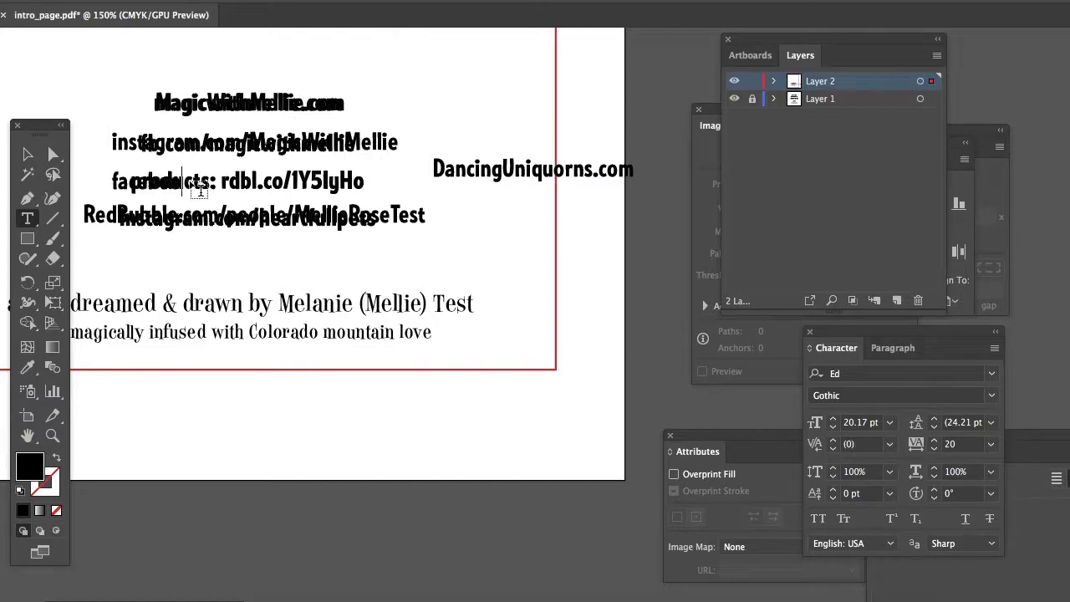
{"action": "left_click", "coordinate": [27, 153]}
{"action": "left_click_drag", "start_coordinate": [493, 172], "coordinate": [206, 258]}
Unlock Layer 1 and delete its old web-address lines while Layer 2 is locked, leaving both layers unlocked
{"action": "scroll", "coordinate": [229, 262], "scroll_direction": "left", "scroll_amount": 2}
{"action": "scroll", "coordinate": [229, 262], "scroll_direction": "up", "scroll_amount": 1}
{"action": "left_click", "coordinate": [752, 99]}
{"action": "left_click", "coordinate": [753, 81]}
{"action": "left_click", "coordinate": [407, 253]}
{"action": "key", "text": "Delete"}
{"action": "left_click", "coordinate": [752, 81]}
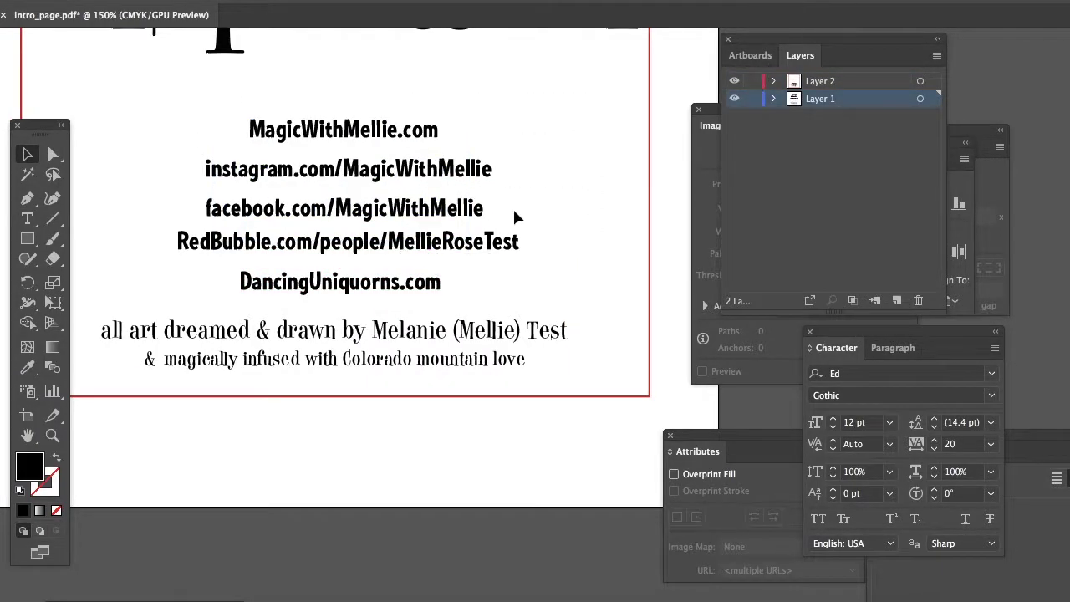
Scale the five new address lines down together to about 17 pt and nudge them toward the page centre
{"action": "scroll", "coordinate": [512, 206], "scroll_direction": "up", "scroll_amount": 3}
{"action": "left_click_drag", "start_coordinate": [544, 177], "coordinate": [389, 365]}
{"action": "left_click_drag", "start_coordinate": [569, 368], "coordinate": [530, 339]}
{"action": "key", "text": "shift+Right"}
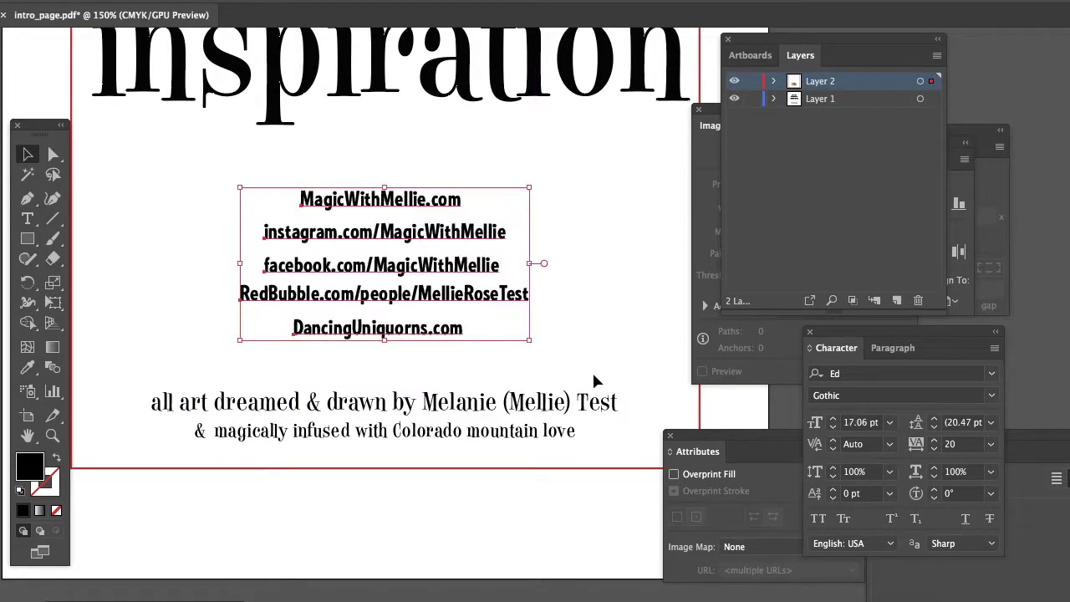
Centre the five address lines horizontally on the artboard
{"action": "left_click", "coordinate": [593, 376]}
{"action": "left_click", "coordinate": [931, 81]}
{"action": "left_click", "coordinate": [957, 116]}
{"action": "left_click", "coordinate": [983, 131]}
{"action": "left_click", "coordinate": [703, 187]}
{"action": "left_click", "coordinate": [699, 109]}
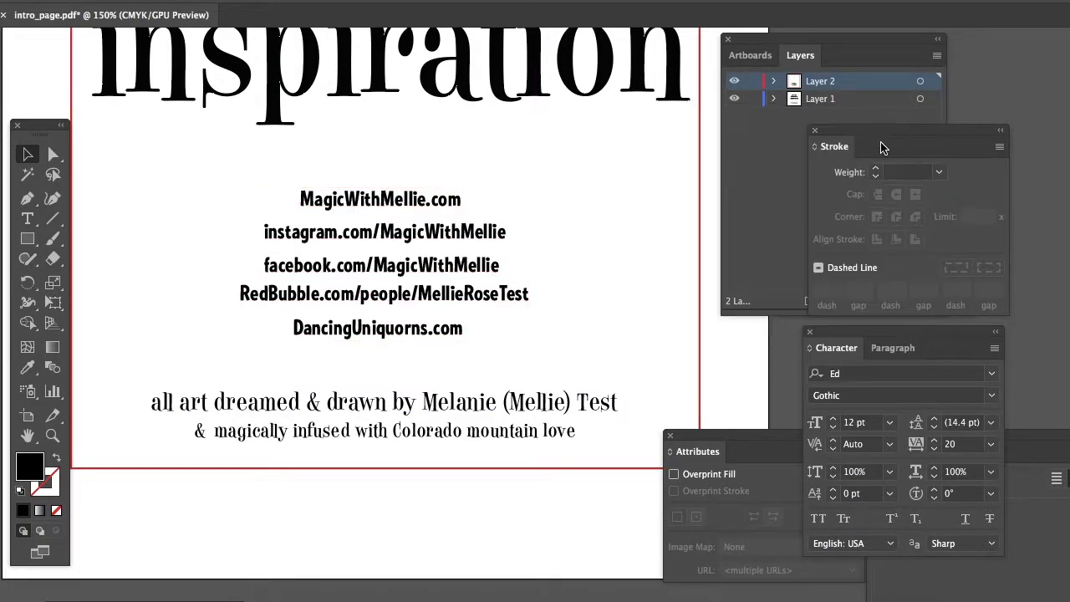
{"action": "left_click_drag", "start_coordinate": [882, 146], "coordinate": [717, 146]}
{"action": "left_click", "coordinate": [960, 202]}
{"action": "left_click_drag", "start_coordinate": [572, 182], "coordinate": [385, 337]}
{"action": "left_click", "coordinate": [819, 203]}
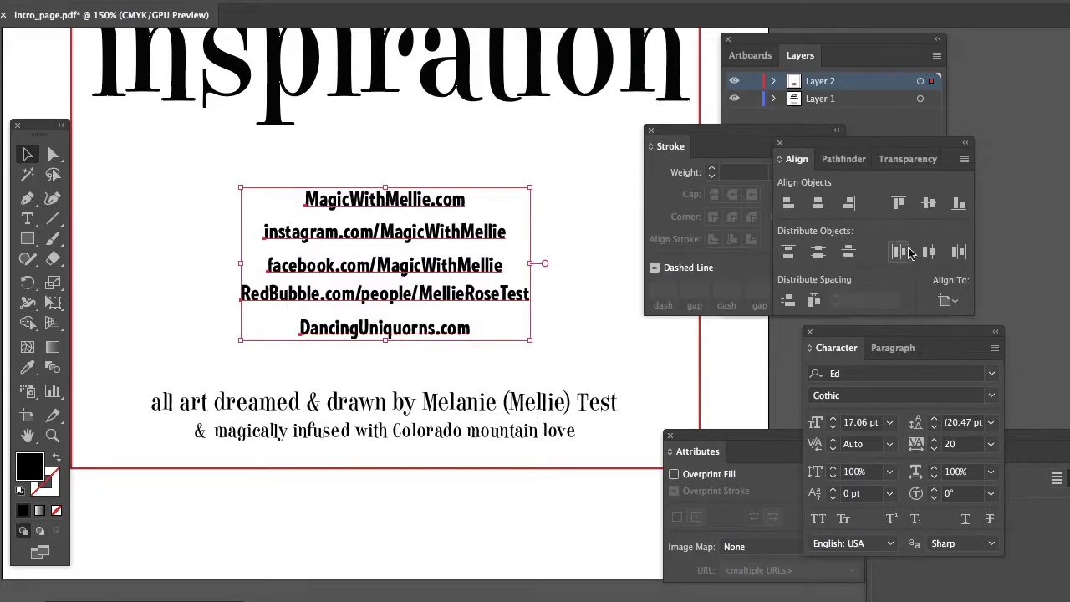
Distribute the five address lines evenly by vertical centre relative to the selection and nudge the Instagram line down slightly
{"action": "left_click", "coordinate": [818, 252]}
{"action": "key", "text": "super+z"}
{"action": "left_click", "coordinate": [948, 301]}
{"action": "left_click", "coordinate": [987, 318]}
{"action": "left_click", "coordinate": [818, 252]}
{"action": "left_click", "coordinate": [580, 244]}
{"action": "left_click", "coordinate": [474, 231]}
{"action": "key", "text": "Down"}
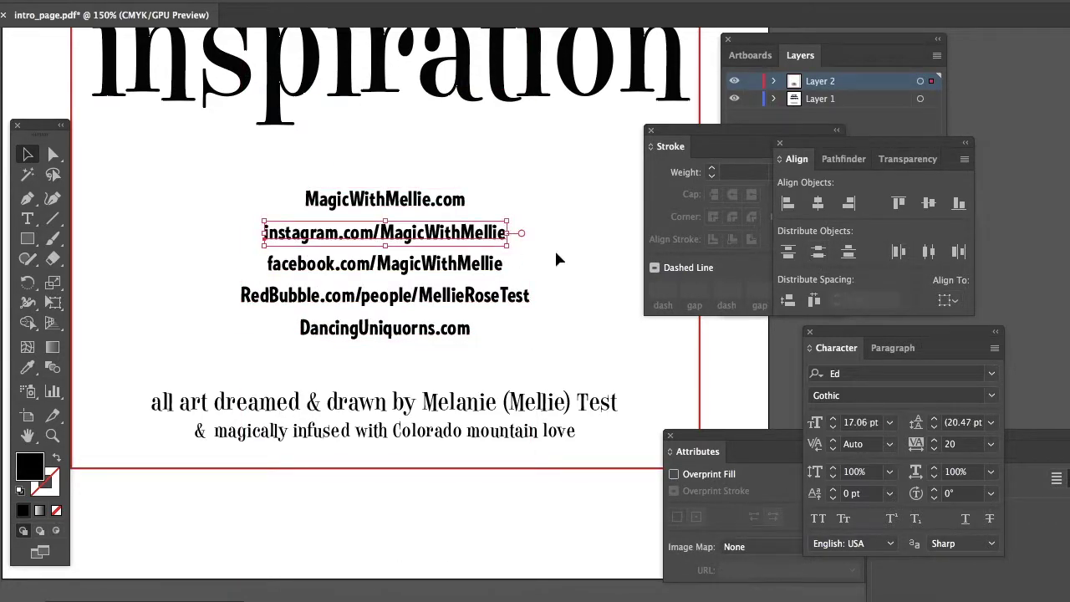
Centre the text of the five address lines and align them horizontally to the centre of the artboard
{"action": "left_click", "coordinate": [508, 296]}
{"action": "key", "text": "Down"}
{"action": "left_click_drag", "start_coordinate": [507, 350], "coordinate": [386, 197]}
{"action": "left_click", "coordinate": [893, 348]}
{"action": "left_click", "coordinate": [846, 375]}
{"action": "left_click", "coordinate": [948, 301]}
{"action": "left_click", "coordinate": [990, 357]}
{"action": "left_click", "coordinate": [818, 203]}
Swap the Facebook and Instagram address lines so that Facebook is second and Instagram third
{"action": "left_click", "coordinate": [563, 248]}
{"action": "mouse_move", "coordinate": [465, 267]}
{"action": "left_mouse_down"}
{"action": "mouse_move", "coordinate": [466, 236]}
{"action": "mouse_move", "coordinate": [466, 265]}
{"action": "left_mouse_up"}
{"action": "left_click", "coordinate": [569, 253]}
{"action": "left_click", "coordinate": [454, 264]}
{"action": "key", "text": "Down"}
{"action": "key", "text": "Down"}
Nudge the DancingUniquorns line slightly down and right and the Facebook line slightly up to even out the address spacing
{"action": "left_click", "coordinate": [460, 295]}
{"action": "left_click", "coordinate": [465, 332]}
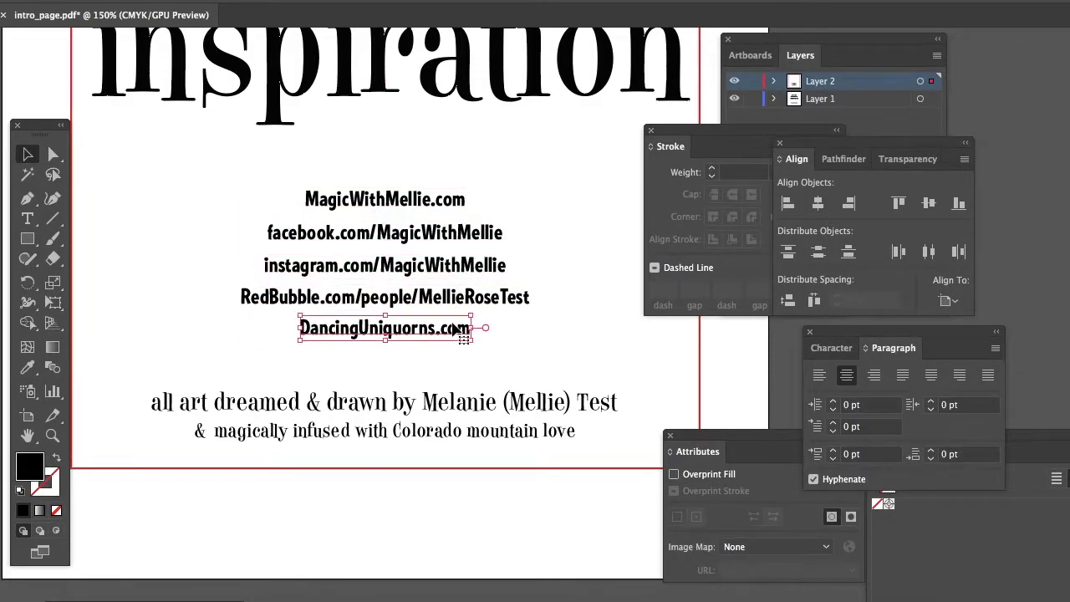
{"action": "key", "text": "Down"}
{"action": "key", "text": "Right"}
{"action": "left_click", "coordinate": [490, 233]}
{"action": "key", "text": "Up"}
{"action": "left_click", "coordinate": [478, 258]}
{"action": "left_click", "coordinate": [467, 294]}
{"action": "left_click", "coordinate": [432, 332]}
{"action": "left_click", "coordinate": [502, 352]}
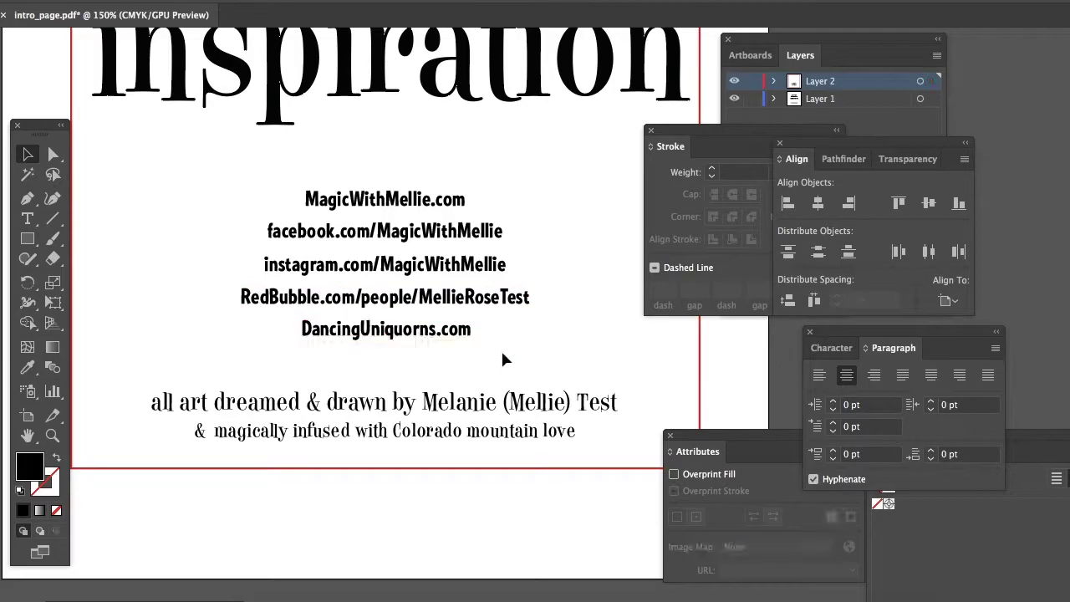
Nudge the "all art dreamed & drawn" credit line up slightly
{"action": "left_click", "coordinate": [478, 403]}
{"action": "key", "text": "Up"}
{"action": "key", "text": "Up"}
{"action": "left_click", "coordinate": [482, 513]}
{"action": "left_click", "coordinate": [441, 267]}
{"action": "left_click", "coordinate": [521, 346]}
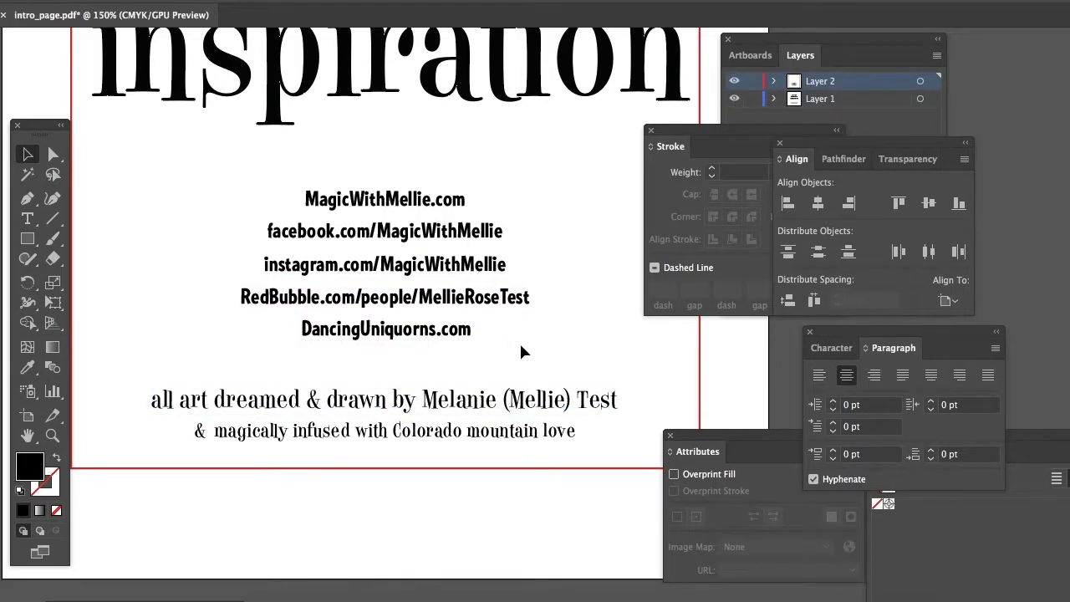
Rewrite a copy of the MagicWithMellie.com line above the margin guide as "original, hand-drawn illustrations & affirmations / to connect with that child-like joy and magic"
{"action": "scroll", "coordinate": [521, 346], "scroll_direction": "up", "scroll_amount": 10}
{"action": "scroll", "coordinate": [351, 454], "scroll_direction": "up", "scroll_amount": 6}
{"action": "key", "text": "t"}
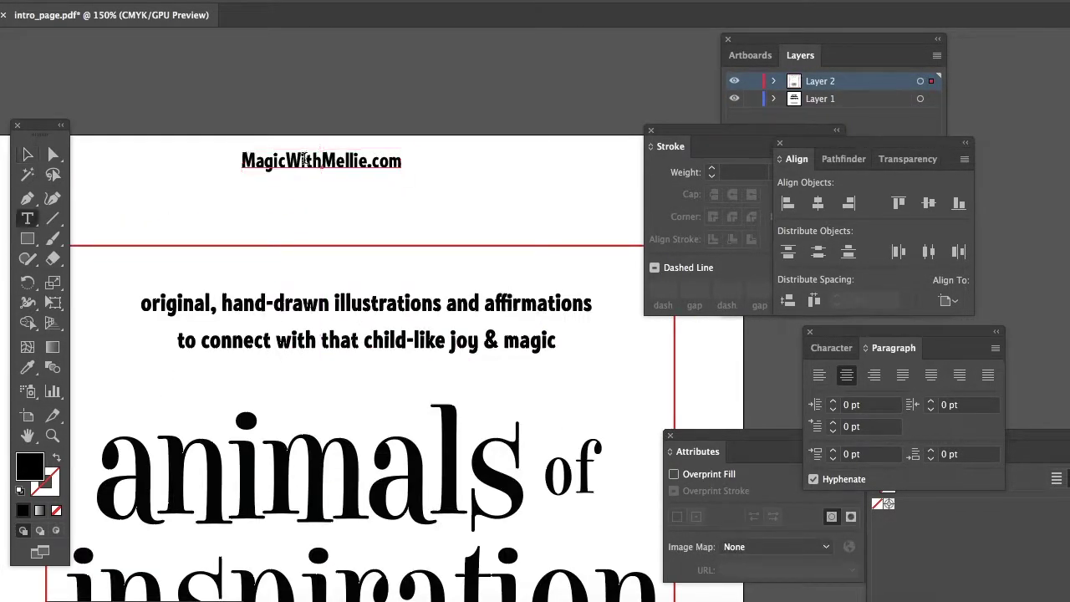
{"action": "type", "text": "illustrations and affirmations"}
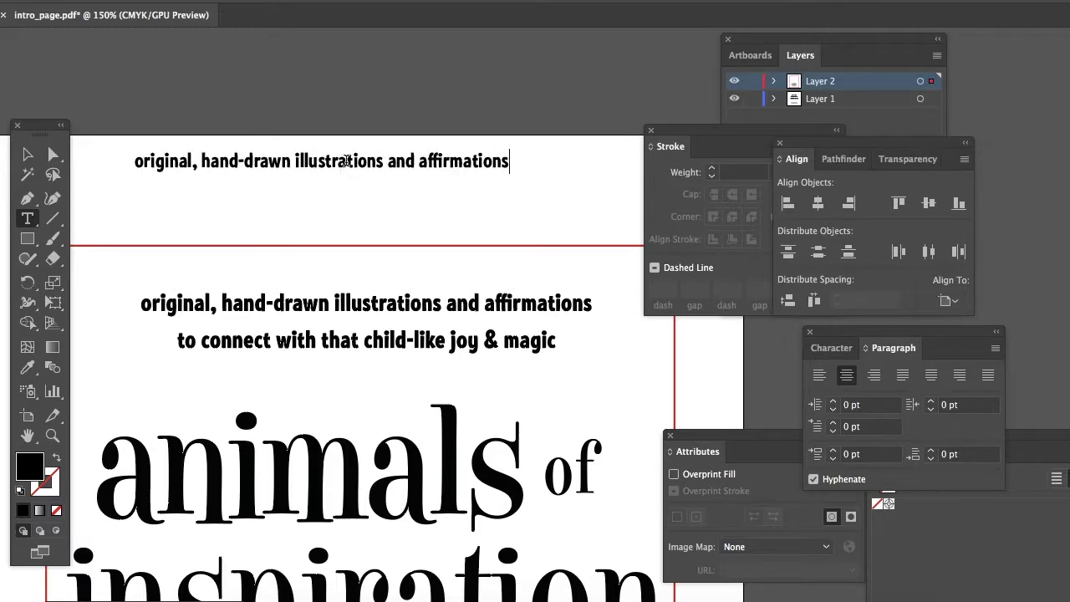
{"action": "type", "text": "&"}
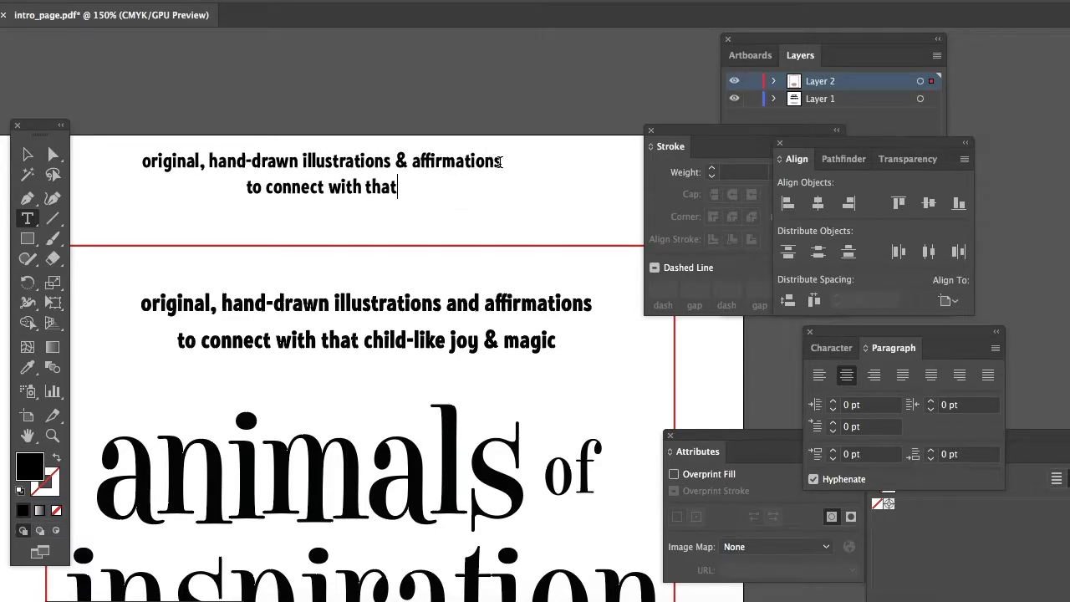
{"action": "type", "text": "-like joy and magic"}
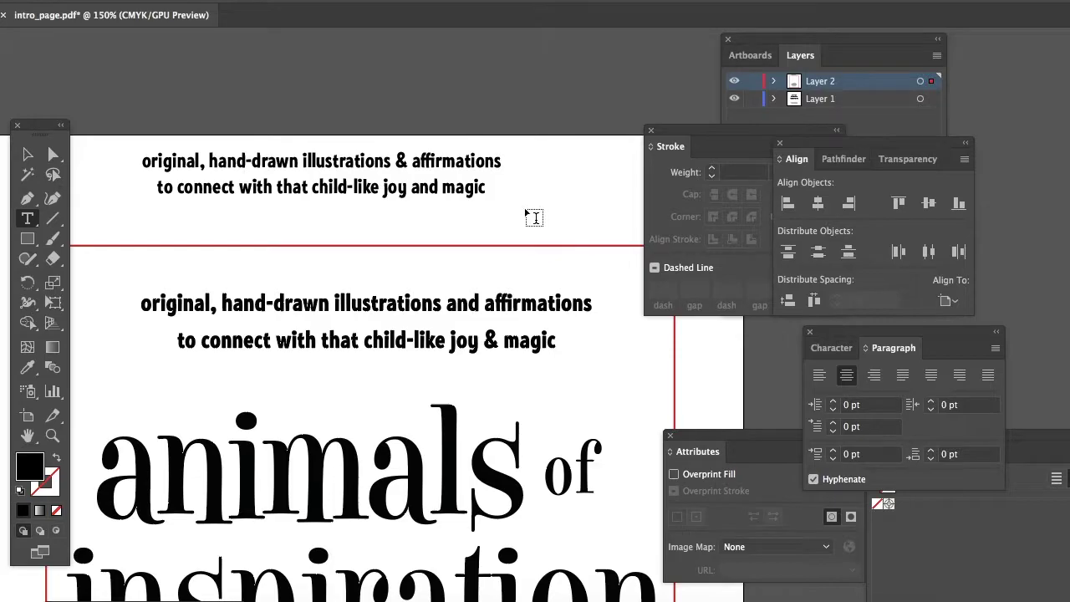
Enlarge the new two-line tagline and put it in place of the old tagline above the title
{"action": "left_click", "coordinate": [27, 154]}
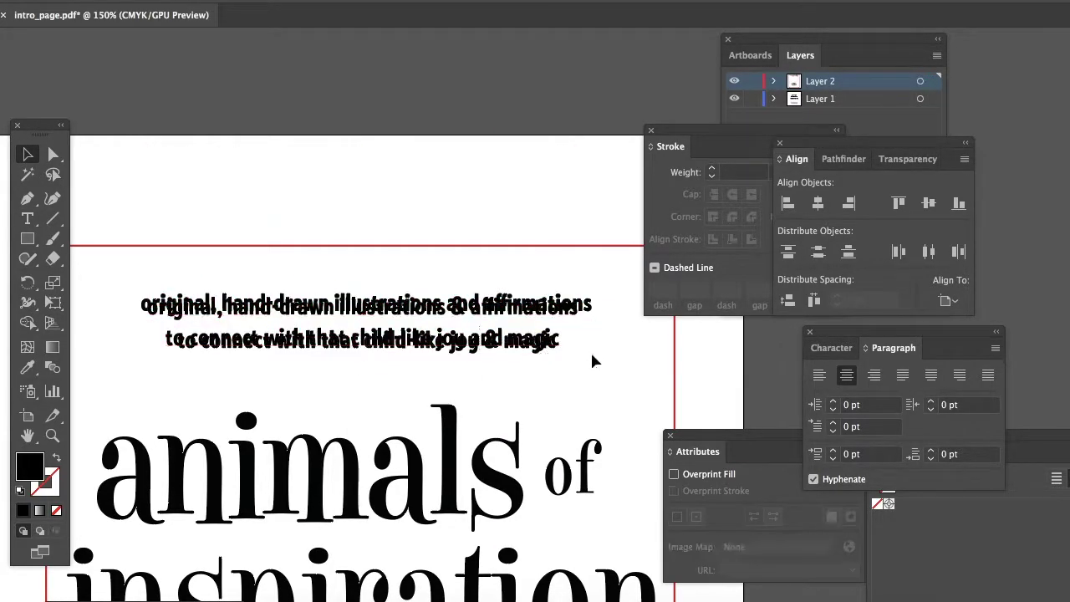
{"action": "left_click", "coordinate": [411, 219]}
{"action": "scroll", "coordinate": [410, 219], "scroll_direction": "down", "scroll_amount": 5}
{"action": "key", "text": "z"}
{"action": "left_click", "coordinate": [482, 338], "text": "alt"}
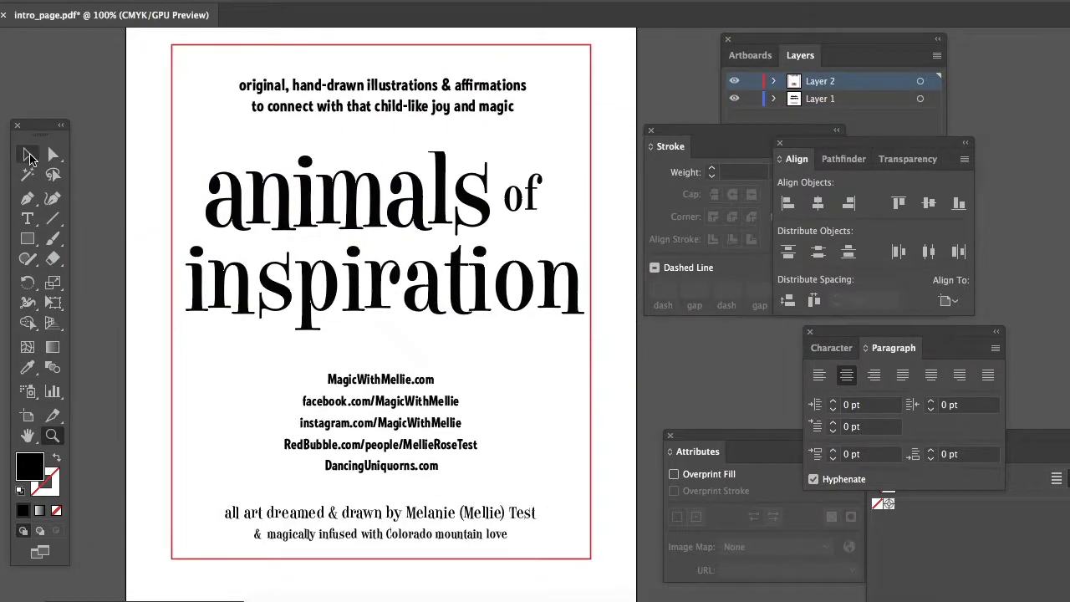
Nudge the word "of" left, closer to "animals" in the title
{"action": "left_click", "coordinate": [27, 154]}
{"action": "left_click_drag", "start_coordinate": [542, 222], "coordinate": [216, 214]}
{"action": "key", "text": "Left"}
{"action": "key", "text": "Left"}
{"action": "key", "text": "Left"}
{"action": "key", "text": "Left"}
{"action": "key", "text": "Left"}
Nudge the whole "animals of" title line right and down, closer to "inspiration"
{"action": "left_click", "coordinate": [559, 203]}
{"action": "key", "text": "Right"}
{"action": "key", "text": "Right"}
{"action": "key", "text": "Right"}
{"action": "key", "text": "Right"}
{"action": "key", "text": "Right"}
{"action": "key", "text": "Right"}
{"action": "key", "text": "Right"}
{"action": "key", "text": "Right"}
{"action": "key", "text": "Right"}
{"action": "key", "text": "Right"}
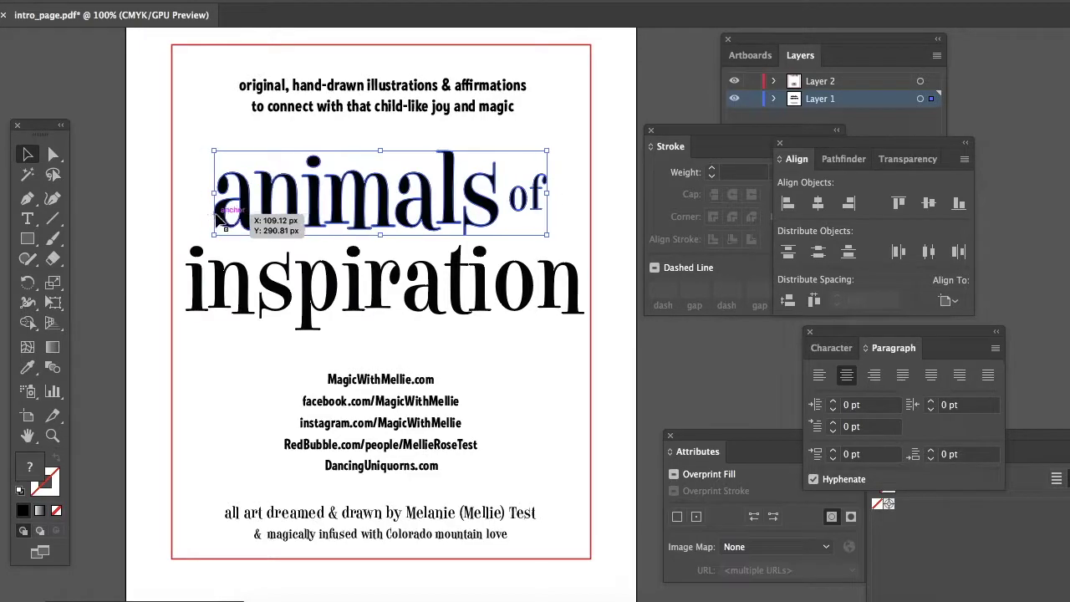
{"action": "key", "text": "Down"}
{"action": "key", "text": "Down"}
{"action": "key", "text": "Down"}
{"action": "key", "text": "Down"}
{"action": "key", "text": "Down"}
{"action": "key", "text": "Down"}
{"action": "key", "text": "Right"}
Release the clipping mask on the old "inspiration" lettering and delete that lettering
{"action": "left_click_drag", "start_coordinate": [569, 342], "coordinate": [483, 247]}
{"action": "left_click_drag", "start_coordinate": [542, 342], "coordinate": [484, 247]}
{"action": "key", "text": "Left"}
{"action": "right_click", "coordinate": [483, 288]}
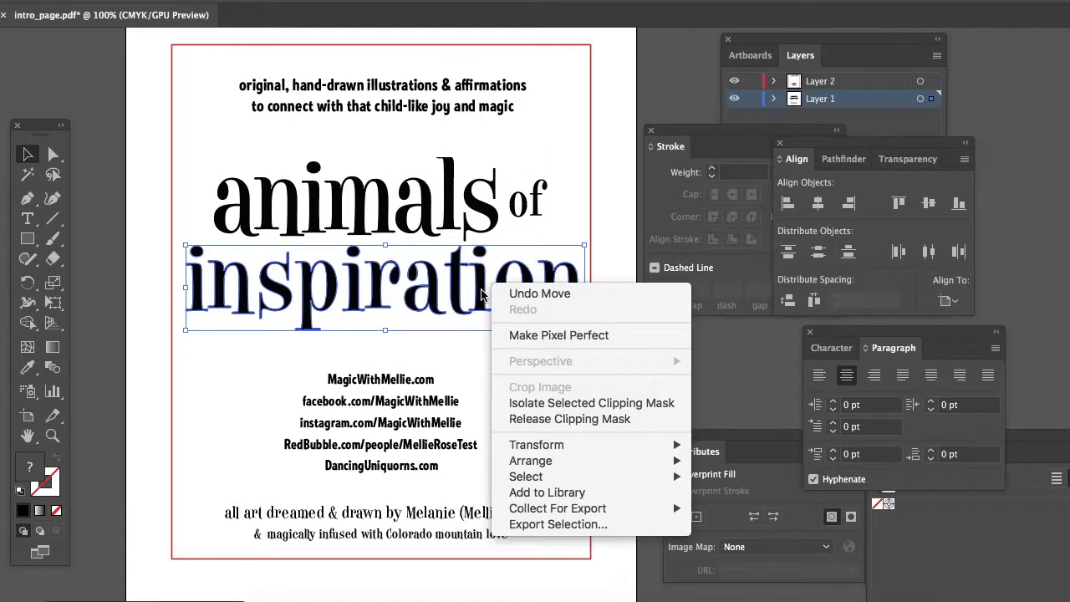
{"action": "left_click", "coordinate": [542, 419]}
{"action": "key", "text": "Delete"}
{"action": "key", "text": "super+z"}
{"action": "key", "text": "Delete"}
Turn a copy of the credit line into the word "inspiration" and scale it up to title size below "animals of"
{"action": "left_click_drag", "start_coordinate": [441, 511], "coordinate": [421, 313]}
{"action": "double_click", "coordinate": [423, 312]}
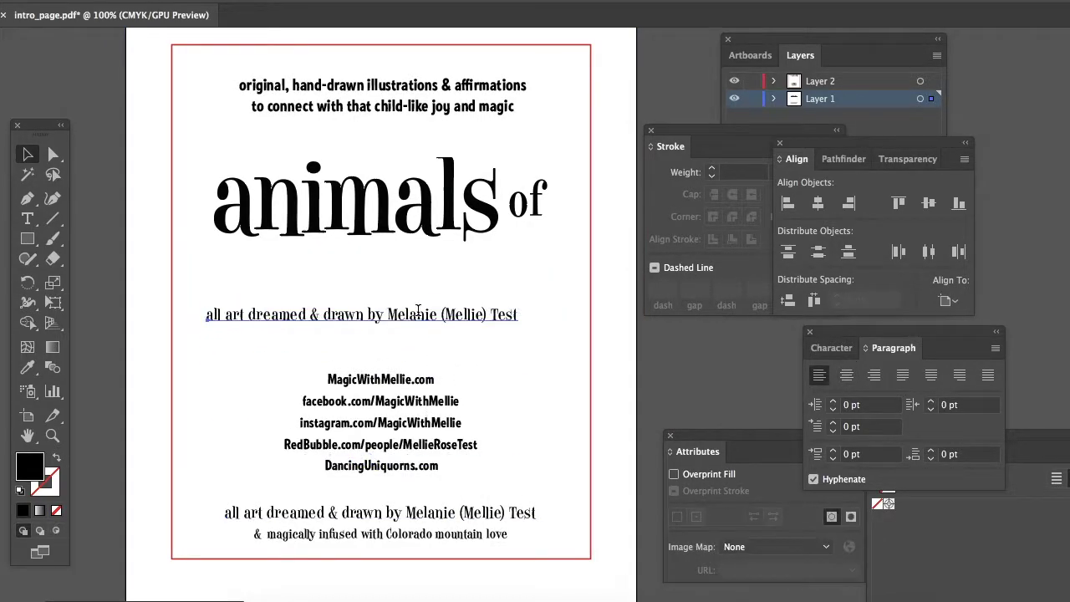
{"action": "key", "text": "super+a"}
{"action": "type", "text": "inspira"}
{"action": "left_click_drag", "start_coordinate": [280, 303], "coordinate": [625, 126]}
{"action": "left_click_drag", "start_coordinate": [520, 290], "coordinate": [499, 299]}
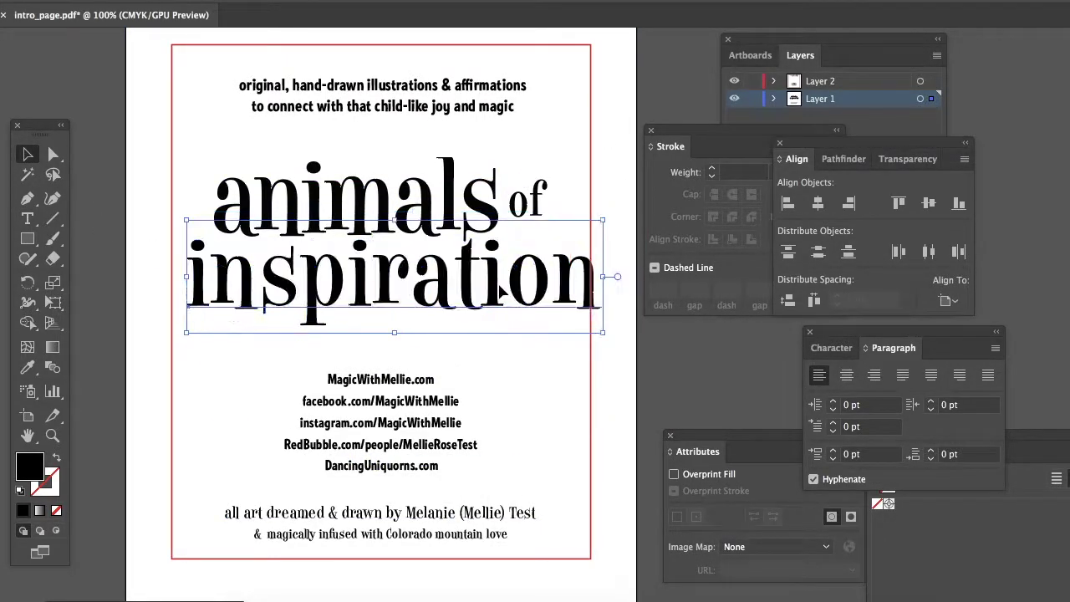
Convert the new "inspiration" text to outlines and ungroup its letters
{"action": "key", "text": "super+shift+o"}
{"action": "key", "text": "super+shift+g"}
{"action": "left_click", "coordinate": [572, 338]}
Nudge the final "o" and "n" of "inspiration" left to tighten their spacing
{"action": "left_click_drag", "start_coordinate": [617, 358], "coordinate": [539, 289]}
{"action": "key", "text": "Left"}
{"action": "key", "text": "Left"}
{"action": "key", "text": "Left"}
{"action": "key", "text": "Left"}
{"action": "key", "text": "Left"}
{"action": "key", "text": "Left"}
{"action": "key", "text": "Left"}
{"action": "key", "text": "Left"}
{"action": "key", "text": "Left"}
{"action": "left_click_drag", "start_coordinate": [585, 327], "coordinate": [558, 248]}
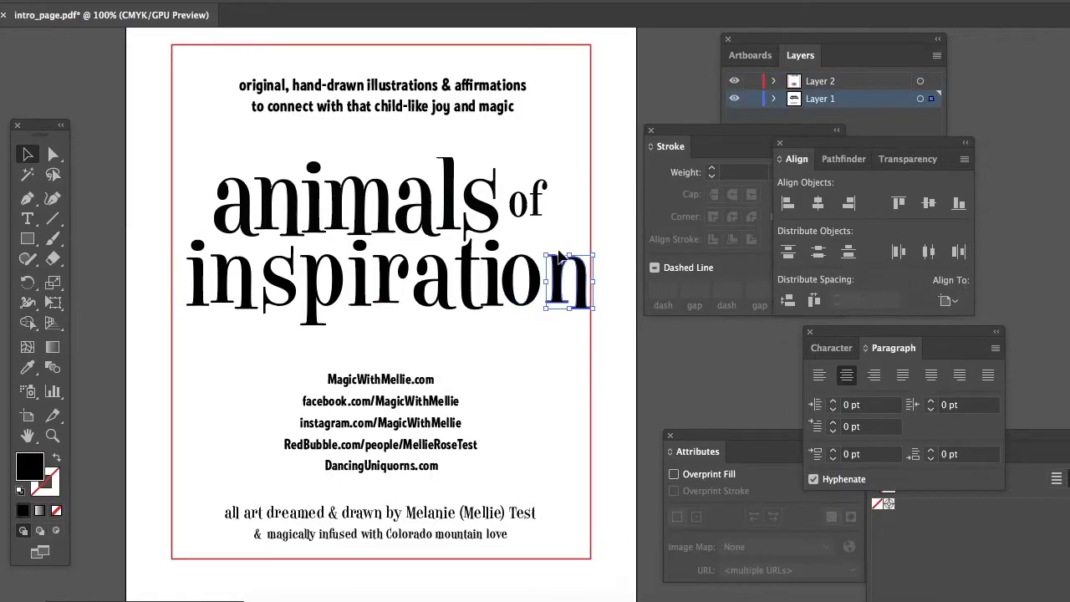
{"action": "key", "text": "Left"}
{"action": "key", "text": "Left"}
{"action": "key", "text": "Left"}
{"action": "key", "text": "Left"}
{"action": "key", "text": "Left"}
Stagger the end of "inspiration" by nudging the letters "ion" up and the letters "on" back down
{"action": "left_click_drag", "start_coordinate": [587, 322], "coordinate": [493, 245]}
{"action": "key", "text": "Up"}
{"action": "key", "text": "Up"}
{"action": "key", "text": "Up"}
{"action": "key", "text": "Up"}
{"action": "left_click_drag", "start_coordinate": [588, 320], "coordinate": [532, 269]}
{"action": "key", "text": "Down"}
{"action": "key", "text": "Down"}
{"action": "key", "text": "Down"}
{"action": "key", "text": "Down"}
Nudge the letters "ion" of "inspiration" left, closer to the "t"
{"action": "left_click", "coordinate": [588, 330]}
{"action": "left_click_drag", "start_coordinate": [587, 331], "coordinate": [490, 248]}
{"action": "key", "text": "Left"}
{"action": "key", "text": "Left"}
{"action": "key", "text": "Left"}
{"action": "key", "text": "Left"}
{"action": "key", "text": "Left"}
{"action": "left_click", "coordinate": [580, 331]}
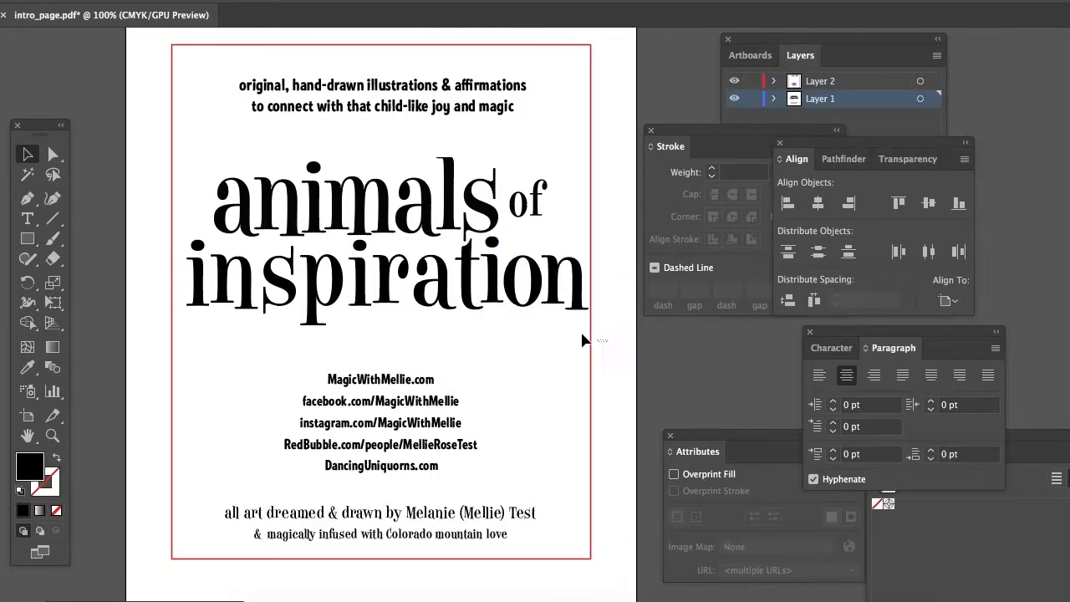
Nudge the letters "tion" of "inspiration" down, and shift "ration" slightly left and up
{"action": "left_click_drag", "start_coordinate": [580, 331], "coordinate": [465, 243]}
{"action": "key", "text": "Down"}
{"action": "key", "text": "Down"}
{"action": "key", "text": "Down"}
{"action": "key", "text": "Down"}
{"action": "left_click", "coordinate": [545, 351]}
{"action": "left_click_drag", "start_coordinate": [590, 337], "coordinate": [380, 258]}
{"action": "key", "text": "Left"}
{"action": "key", "text": "Left"}
{"action": "key", "text": "Left"}
{"action": "key", "text": "Left"}
{"action": "key", "text": "Up"}
{"action": "key", "text": "Up"}
{"action": "left_click", "coordinate": [435, 338]}
Delete the original clipped "animals" lettering from the title
{"action": "left_click", "coordinate": [360, 213]}
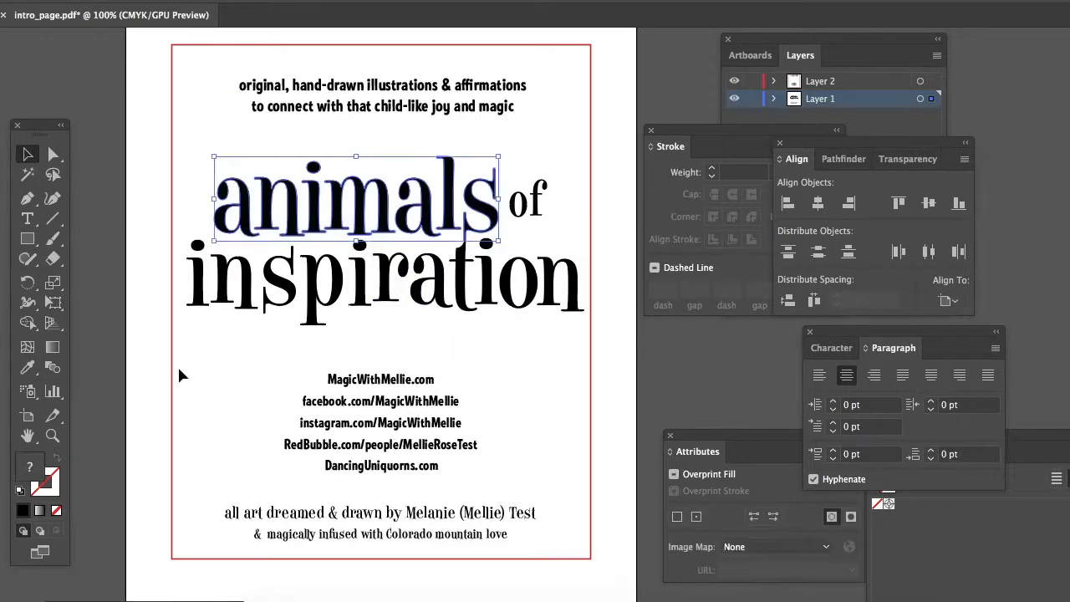
{"action": "left_click", "coordinate": [52, 435]}
{"action": "left_click", "coordinate": [548, 260]}
{"action": "left_click", "coordinate": [548, 260]}
{"action": "left_click", "coordinate": [28, 154]}
{"action": "right_click", "coordinate": [332, 203]}
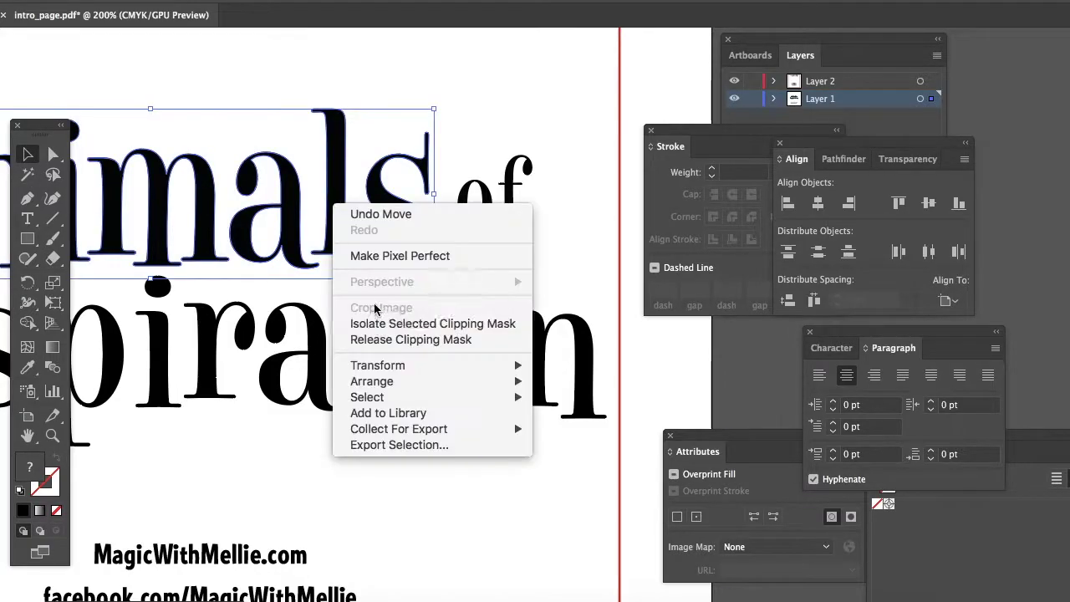
{"action": "left_click", "coordinate": [351, 167]}
{"action": "key", "text": "Delete"}
Tighten the letter spacing of the new "animals" lettering and move the word down and right, nearer "of"
{"action": "scroll", "coordinate": [391, 479], "scroll_direction": "down", "scroll_amount": 5}
{"action": "scroll", "coordinate": [390, 479], "scroll_direction": "left", "scroll_amount": 3}
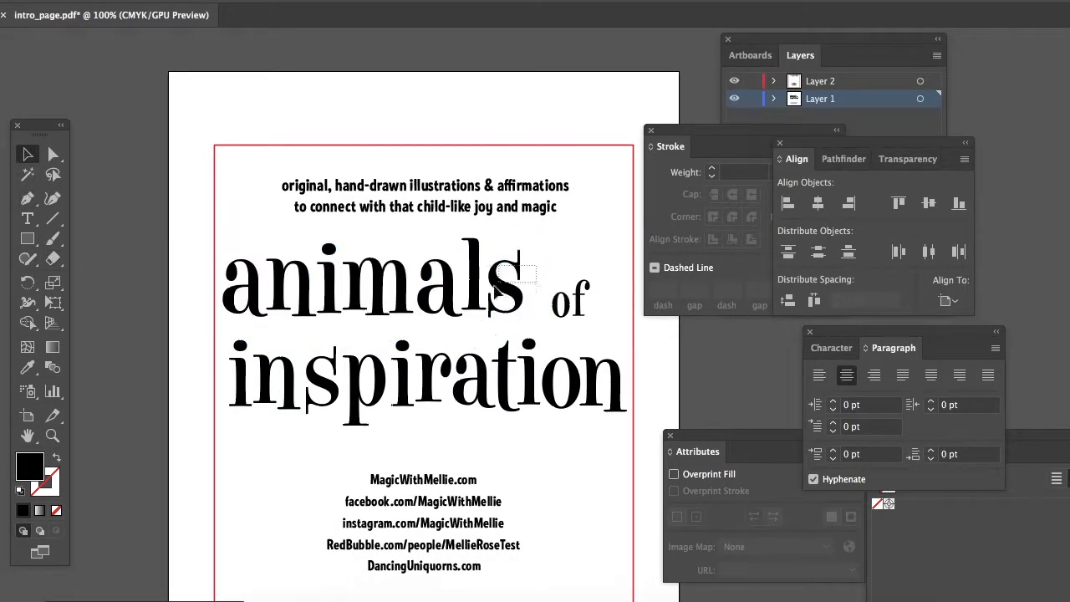
{"action": "left_click", "coordinate": [490, 323]}
{"action": "left_click", "coordinate": [502, 297]}
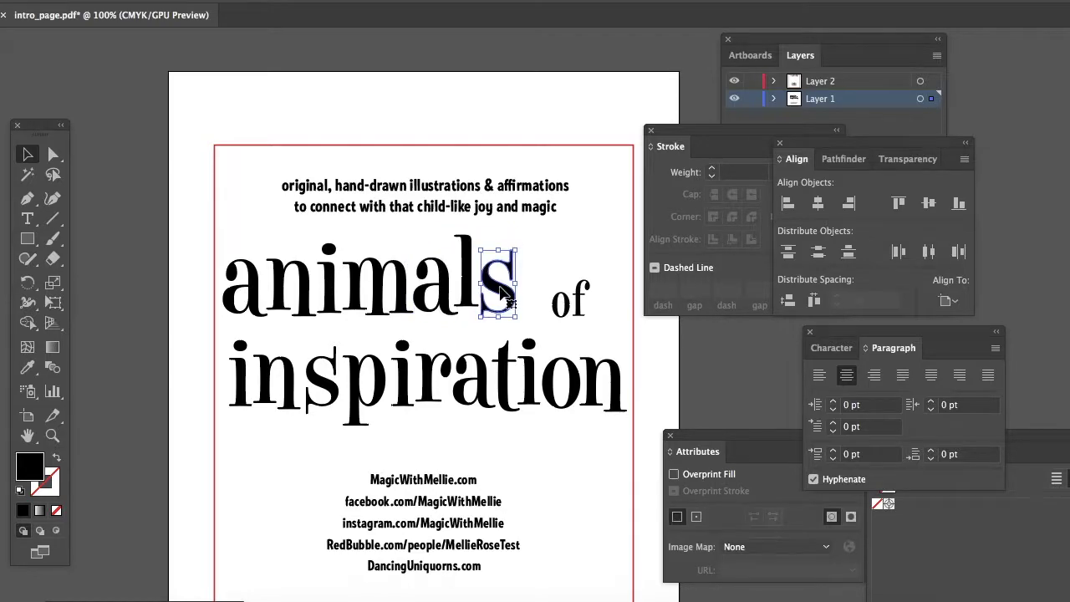
{"action": "left_click_drag", "start_coordinate": [535, 255], "coordinate": [286, 284]}
{"action": "key", "text": "Left"}
{"action": "key", "text": "Left"}
{"action": "key", "text": "Left"}
{"action": "key", "text": "Left"}
{"action": "key", "text": "Left"}
{"action": "left_click", "coordinate": [209, 197]}
{"action": "left_click", "coordinate": [507, 291]}
{"action": "left_click_drag", "start_coordinate": [530, 262], "coordinate": [269, 325]}
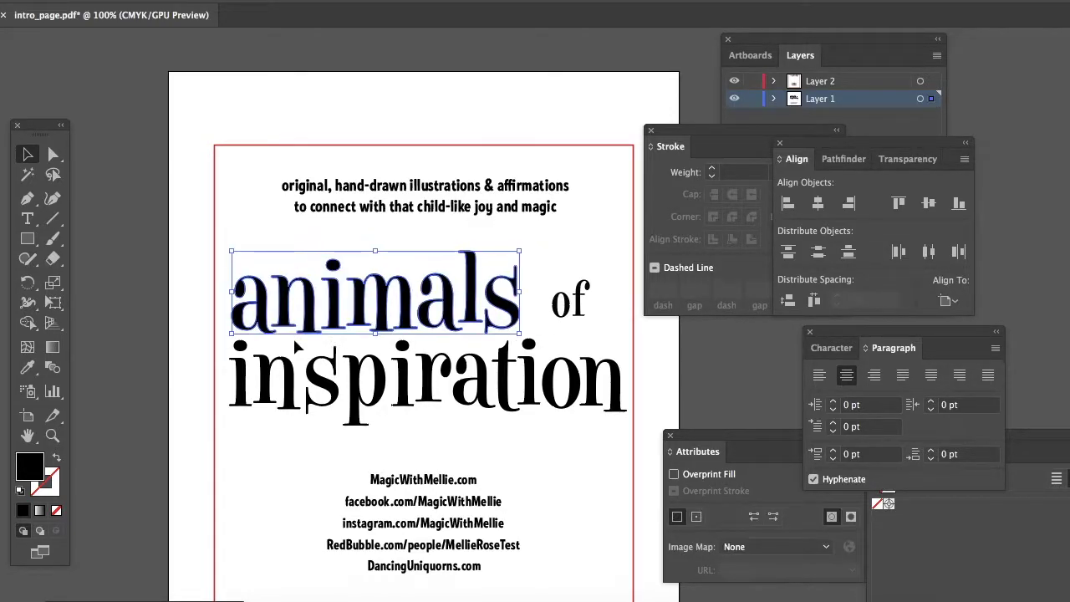
Nudge the letters "iration" of "inspiration" slightly left, closer to the "p"
{"action": "left_click_drag", "start_coordinate": [623, 425], "coordinate": [395, 353]}
{"action": "key", "text": "Left"}
{"action": "key", "text": "Left"}
{"action": "key", "text": "Left"}
{"action": "key", "text": "Left"}
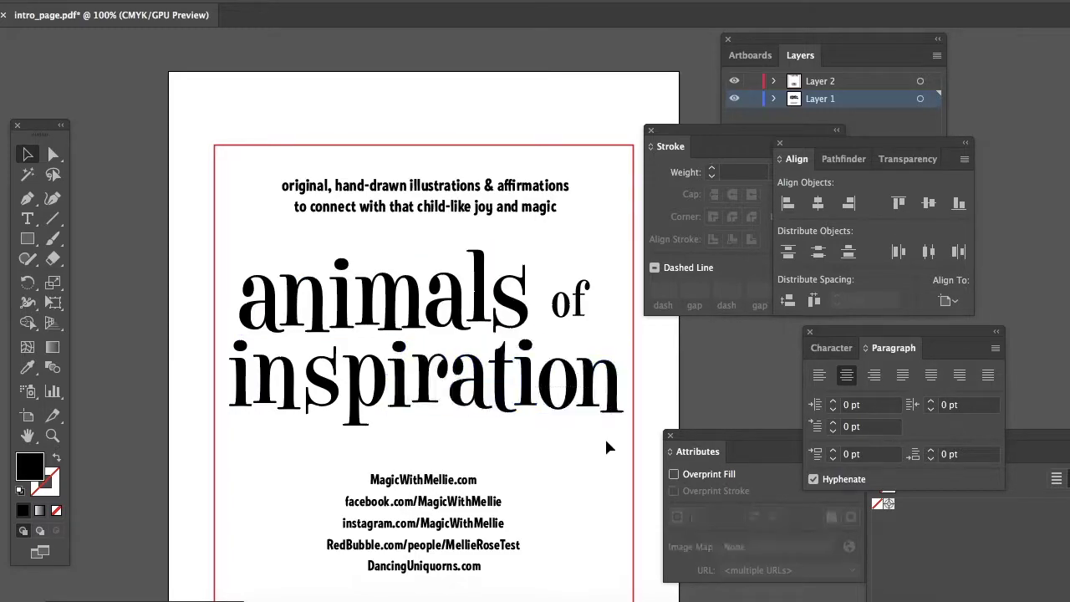
Tighten the letter spacing of "inspiration" by nudging "spiration" and the first "n" slightly left
{"action": "key", "text": "Left"}
{"action": "key", "text": "Left"}
{"action": "key", "text": "Left"}
{"action": "key", "text": "Left"}
{"action": "left_click_drag", "start_coordinate": [604, 436], "coordinate": [316, 348]}
{"action": "key", "text": "Left"}
{"action": "key", "text": "Left"}
{"action": "key", "text": "Left"}
{"action": "key", "text": "Left"}
{"action": "key", "text": "Left"}
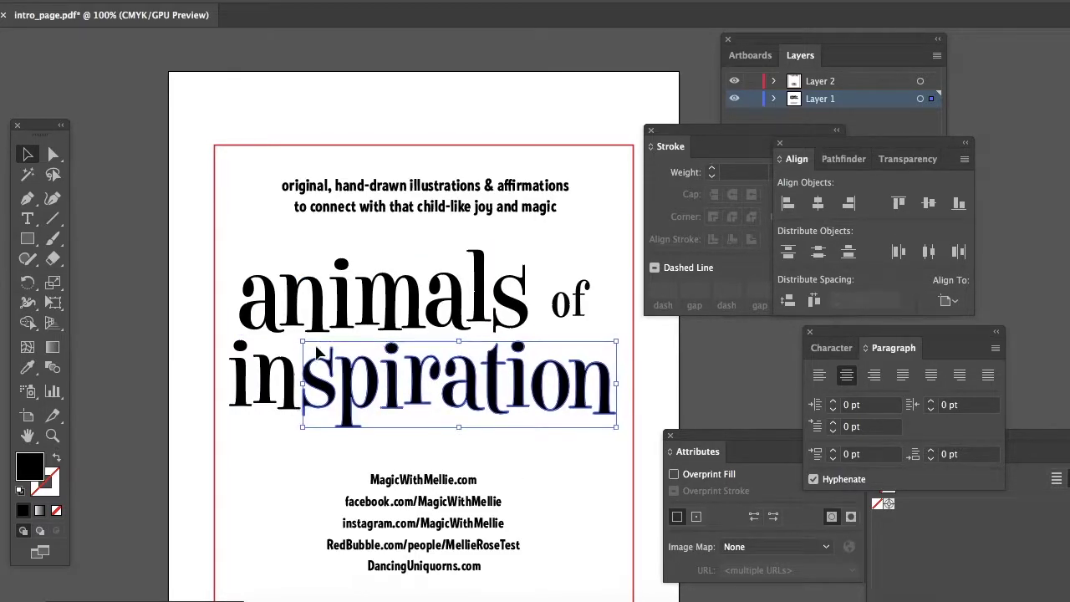
{"action": "left_click_drag", "start_coordinate": [290, 418], "coordinate": [258, 374]}
{"action": "key", "text": "Left"}
Group the letters of "inspiration" and enlarge the words "animals of" slightly
{"action": "left_click_drag", "start_coordinate": [617, 428], "coordinate": [243, 348]}
{"action": "left_click", "coordinate": [610, 268]}
{"action": "left_click_drag", "start_coordinate": [567, 313], "coordinate": [246, 289]}
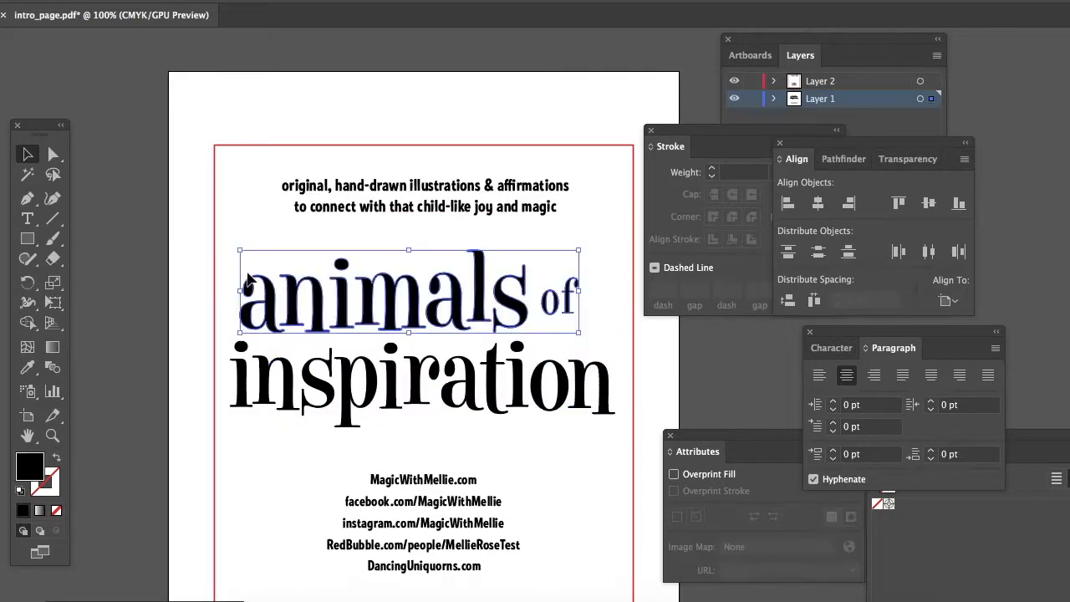
{"action": "mouse_move", "coordinate": [580, 249]}
{"action": "left_mouse_down"}
{"action": "mouse_move", "coordinate": [600, 245]}
{"action": "mouse_move", "coordinate": [590, 251]}
{"action": "left_mouse_up"}
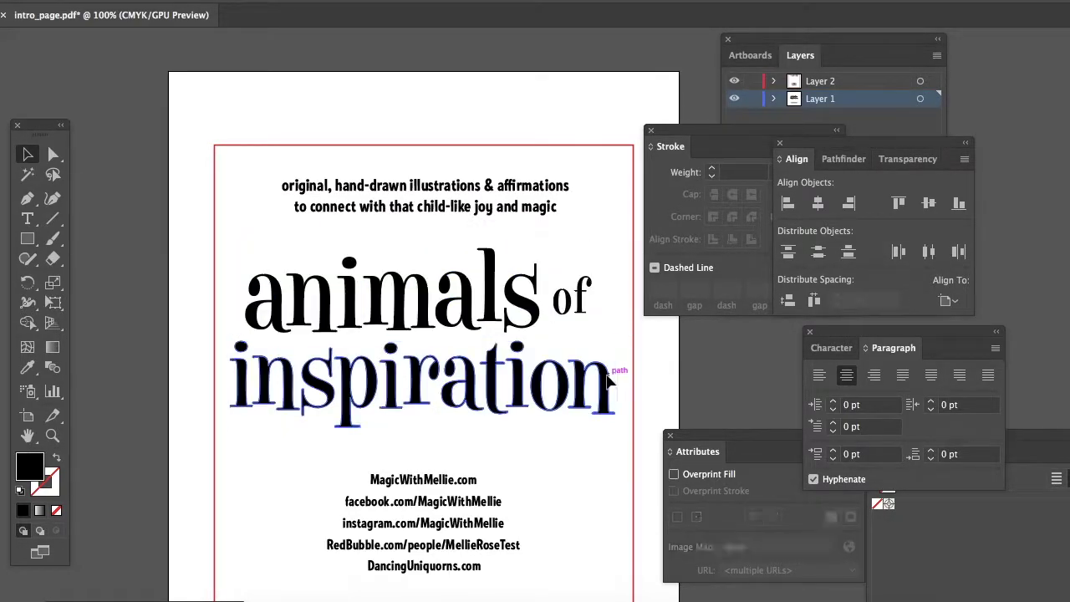
Scale the word "inspiration" up until it nearly fills the width of the red margin guide
{"action": "left_click", "coordinate": [608, 381]}
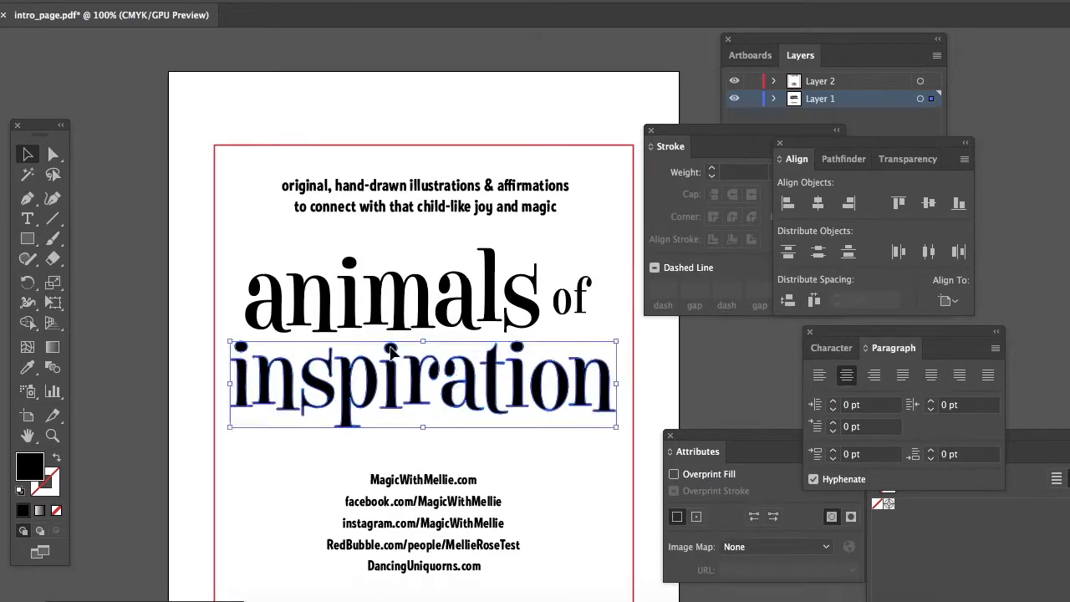
{"action": "left_click_drag", "start_coordinate": [616, 342], "coordinate": [631, 333]}
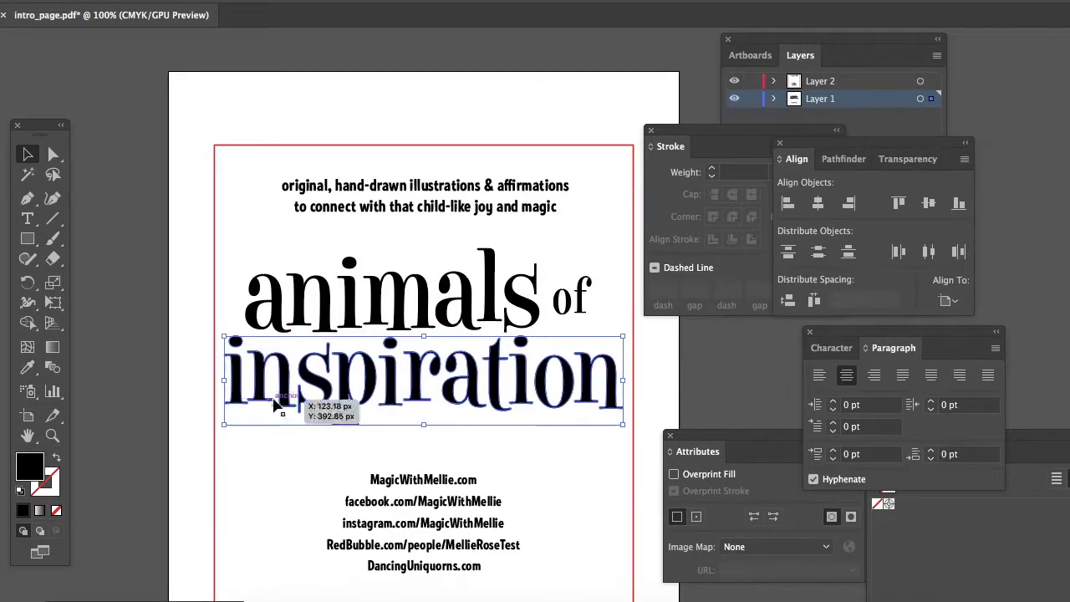
{"action": "left_click_drag", "start_coordinate": [224, 425], "coordinate": [221, 430]}
{"action": "left_click_drag", "start_coordinate": [624, 426], "coordinate": [635, 429]}
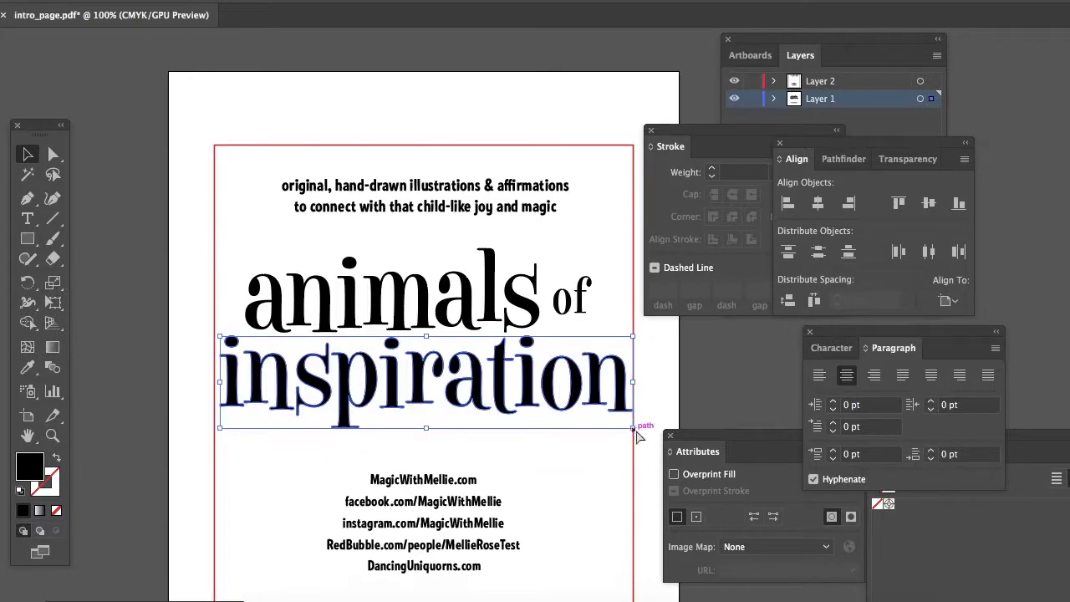
Enlarge the first "i" of "inspiration" slightly toward the margin guide
{"action": "left_click_drag", "start_coordinate": [244, 444], "coordinate": [207, 348]}
{"action": "left_click_drag", "start_coordinate": [314, 435], "coordinate": [242, 381]}
{"action": "left_click", "coordinate": [277, 420]}
{"action": "left_click", "coordinate": [277, 411]}
{"action": "left_click", "coordinate": [317, 454]}
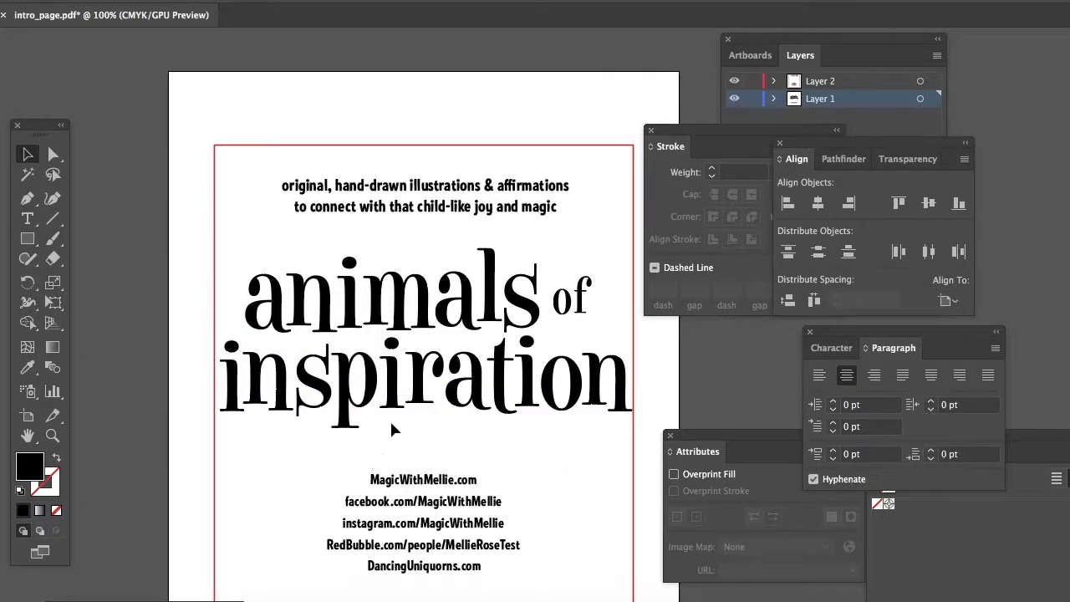
{"action": "left_click", "coordinate": [226, 386]}
{"action": "left_click_drag", "start_coordinate": [220, 341], "coordinate": [218, 338]}
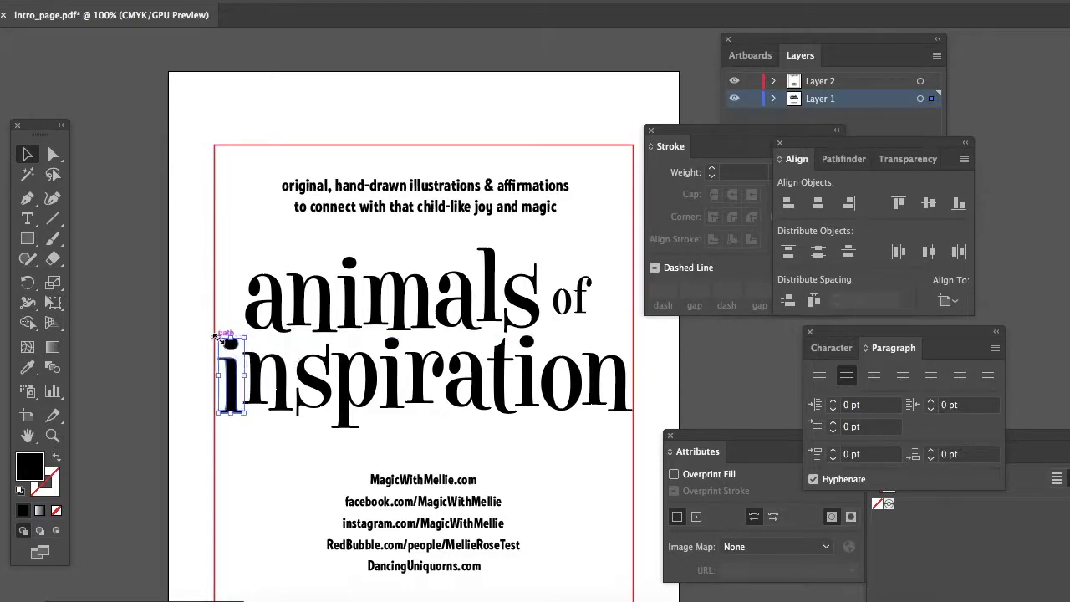
{"action": "left_click", "coordinate": [334, 426]}
Stretch the "o" of "inspiration" very slightly at its lower edge
{"action": "left_click_drag", "start_coordinate": [634, 433], "coordinate": [528, 345]}
{"action": "left_click", "coordinate": [619, 429]}
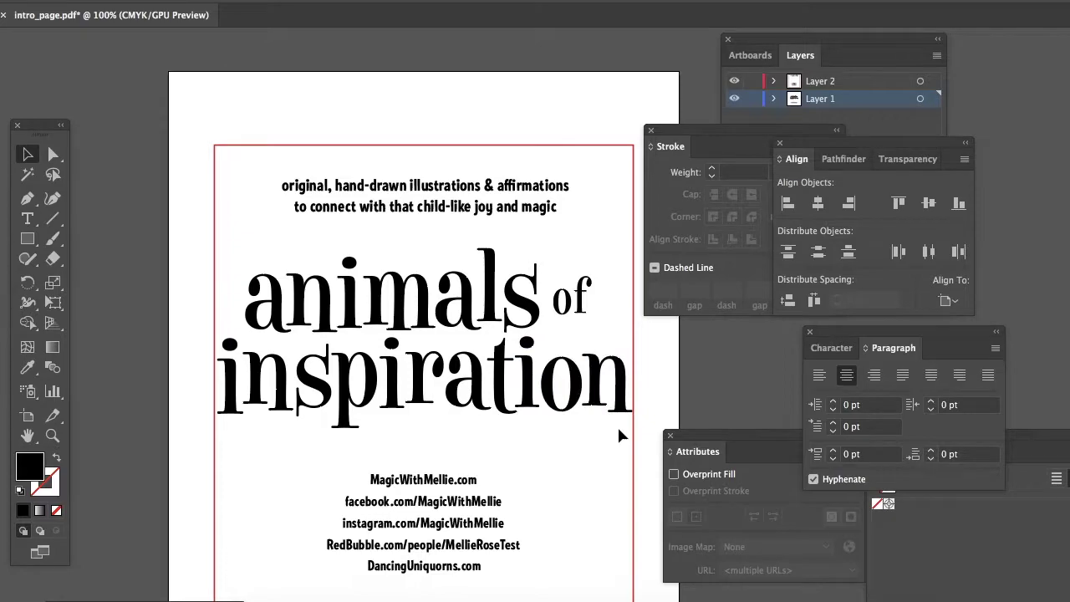
{"action": "left_click", "coordinate": [571, 387]}
{"action": "left_click_drag", "start_coordinate": [561, 413], "coordinate": [562, 414]}
{"action": "left_click", "coordinate": [584, 429]}
Shift the web addresses up and delete the last one, DancingUniquorns.com
{"action": "scroll", "coordinate": [584, 430], "scroll_direction": "down", "scroll_amount": 2}
{"action": "left_click", "coordinate": [564, 366]}
{"action": "scroll", "coordinate": [563, 384], "scroll_direction": "down", "scroll_amount": 3}
{"action": "left_click_drag", "start_coordinate": [528, 368], "coordinate": [412, 476]}
{"action": "key", "text": "shift+Up"}
{"action": "left_click", "coordinate": [586, 459]}
{"action": "left_click", "coordinate": [473, 467]}
{"action": "key", "text": "Delete"}
Nudge the remaining four web addresses down a little within the space below the title
{"action": "left_click_drag", "start_coordinate": [514, 471], "coordinate": [397, 352]}
{"action": "key", "text": "Down"}
{"action": "key", "text": "Down"}
{"action": "key", "text": "Down"}
{"action": "key", "text": "Down"}
{"action": "key", "text": "Down"}
{"action": "key", "text": "Down"}
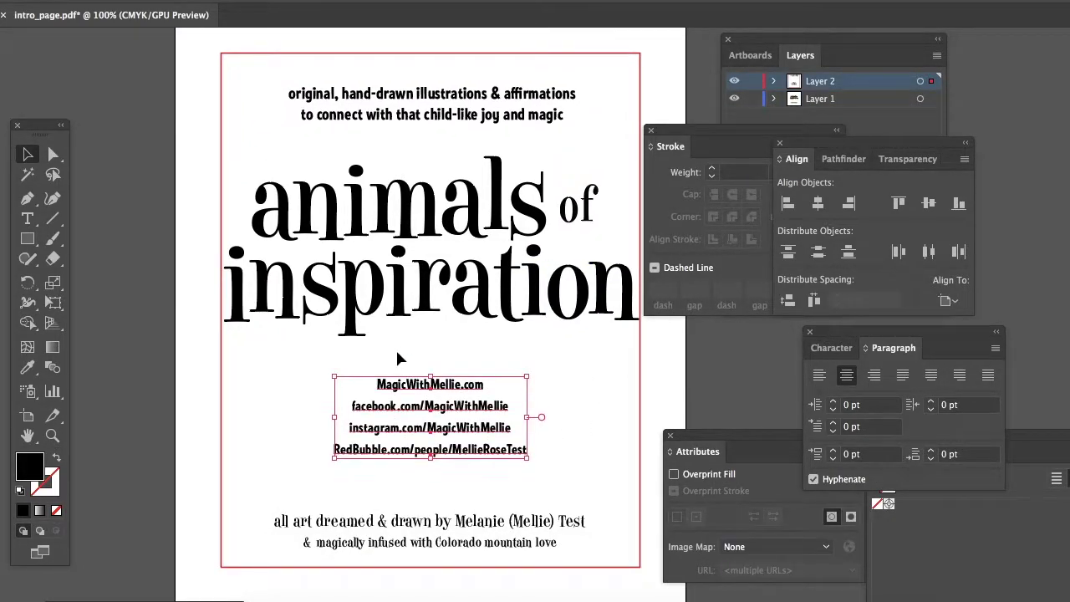
{"action": "left_click", "coordinate": [571, 401]}
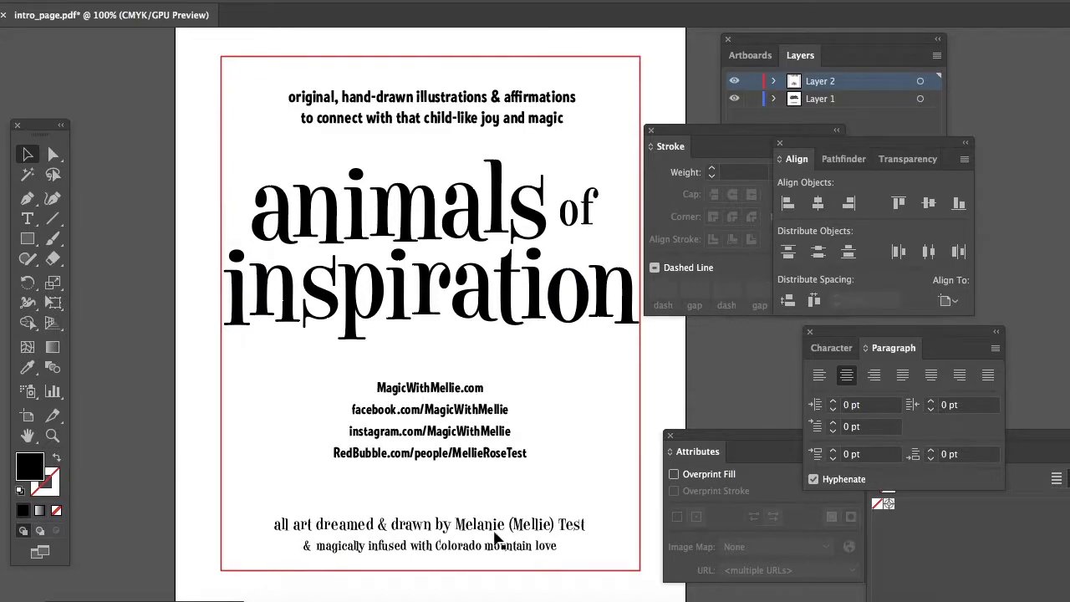
Duplicate the first credit line above the title and retype it as "original, hand-drawn illustrations & affirmations to connect children AND adults with joy and magic"
{"action": "left_click_drag", "start_coordinate": [495, 532], "coordinate": [485, 157]}
{"action": "double_click", "coordinate": [463, 149]}
{"action": "key", "text": "super+a"}
{"action": "type", "text": "o"}
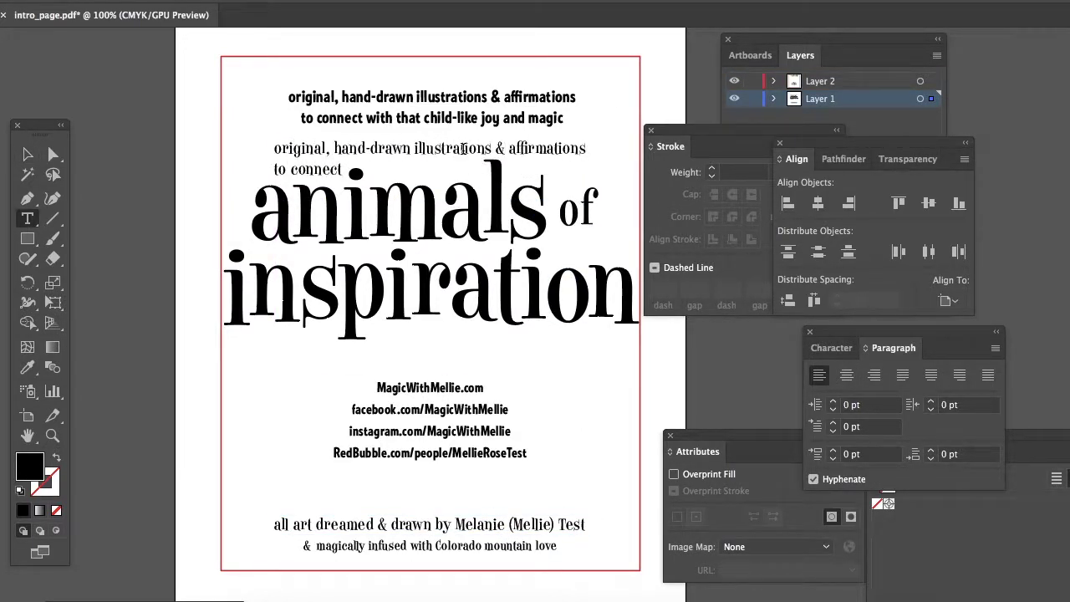
{"action": "type", "text": "y and magic"}
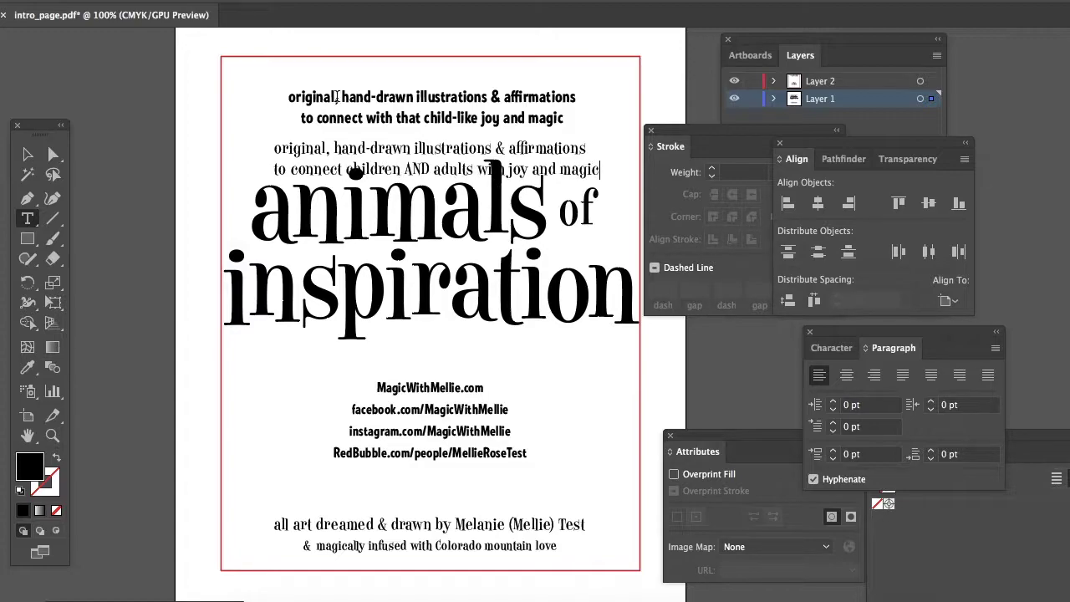
Move the new tagline up into the old bold tagline's place and delete the old tagline
{"action": "left_click", "coordinate": [28, 154]}
{"action": "left_click_drag", "start_coordinate": [561, 152], "coordinate": [561, 99]}
{"action": "left_click", "coordinate": [437, 90]}
{"action": "key", "text": "Delete"}
{"action": "key", "text": "super+a"}
{"action": "left_click", "coordinate": [529, 50]}
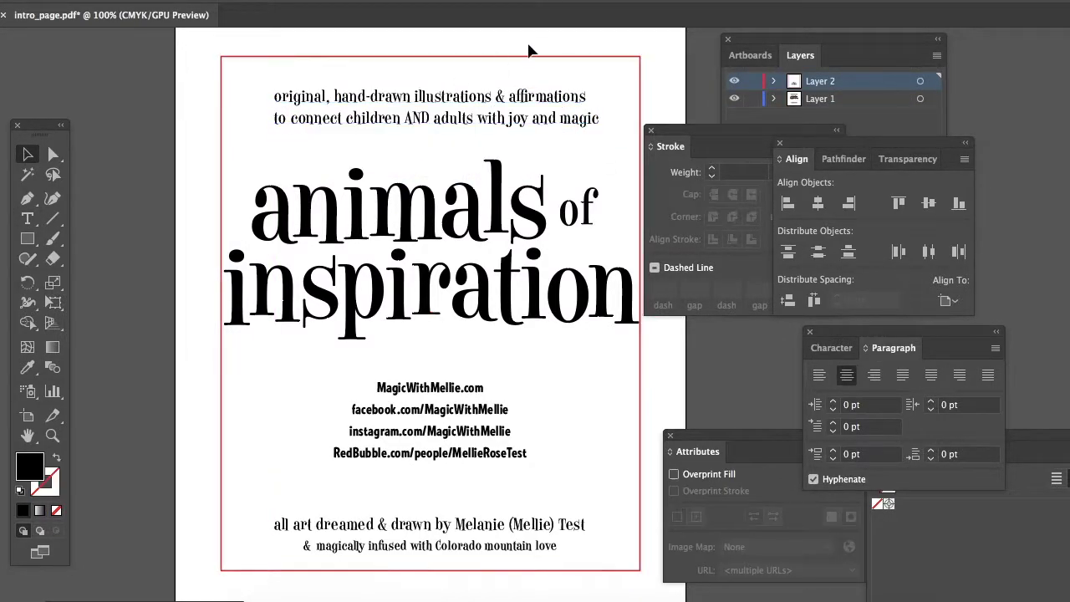
{"action": "left_click", "coordinate": [509, 128]}
{"action": "left_click", "coordinate": [832, 348]}
{"action": "left_click", "coordinate": [915, 445]}
{"action": "type", "text": "0"}
{"action": "key", "text": "Return"}
{"action": "key", "text": "super+z"}
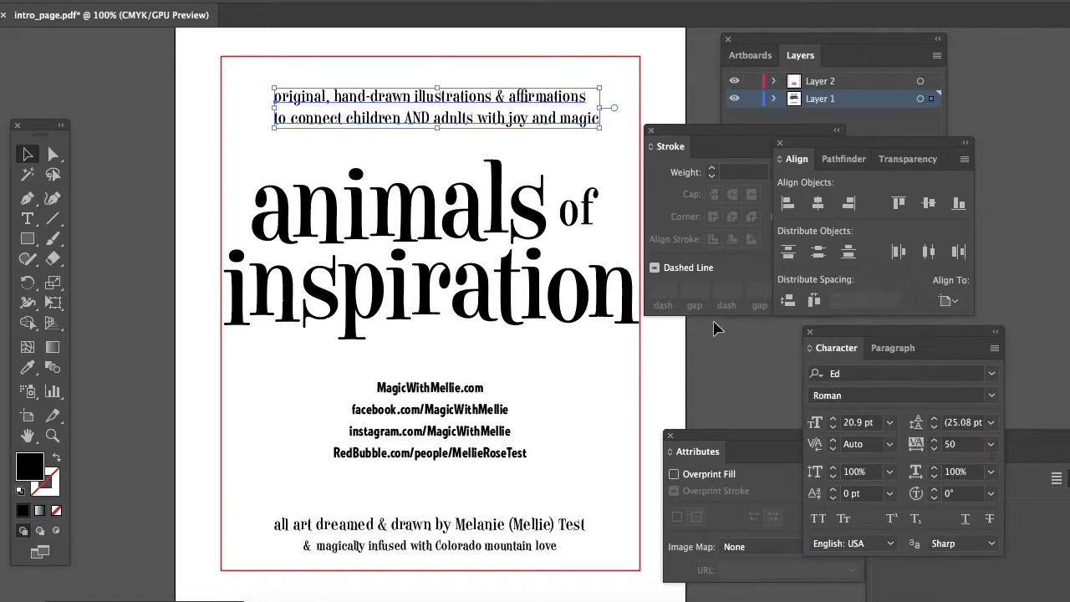
Set the new tagline's font size to 19 pt and its leading to 25 pt
{"action": "left_click", "coordinate": [834, 429]}
{"action": "left_click", "coordinate": [935, 420]}
{"action": "left_click", "coordinate": [833, 427]}
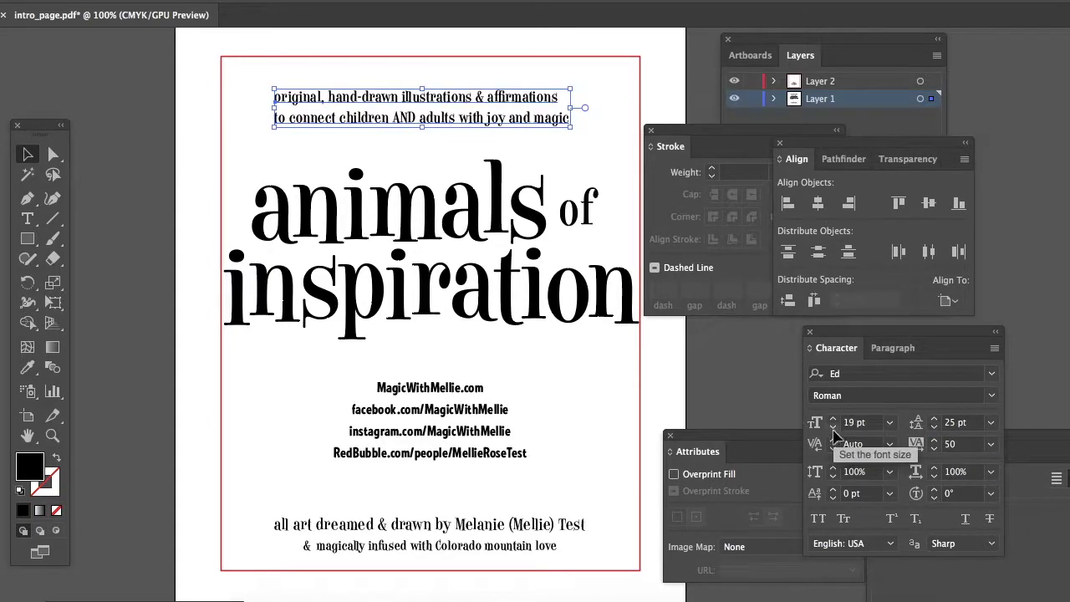
Match the first credit line's size to the tagline, and center both credit lines horizontally with the tagline
{"action": "left_click", "coordinate": [545, 523]}
{"action": "left_click", "coordinate": [530, 545]}
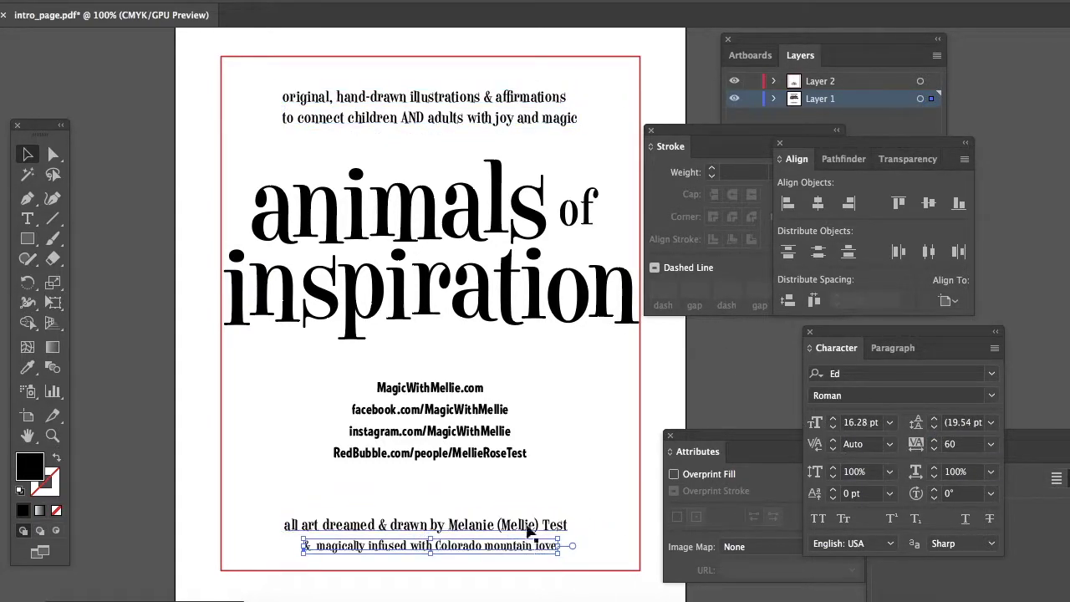
{"action": "left_click", "coordinate": [530, 526], "text": "shift"}
{"action": "left_click", "coordinate": [548, 123], "text": "shift"}
{"action": "left_click", "coordinate": [818, 206]}
{"action": "left_click", "coordinate": [559, 457]}
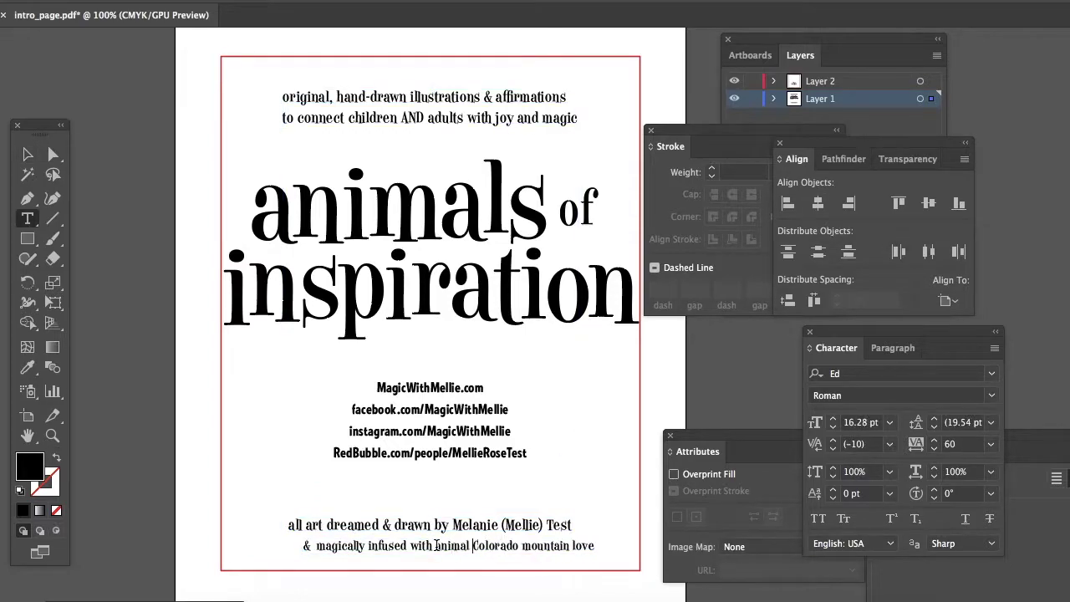
Reword the second credit line as "magically infused with animal wisdom & Colorado mountain love"
{"action": "key", "text": "BackSpace"}
{"action": "key", "text": "BackSpace"}
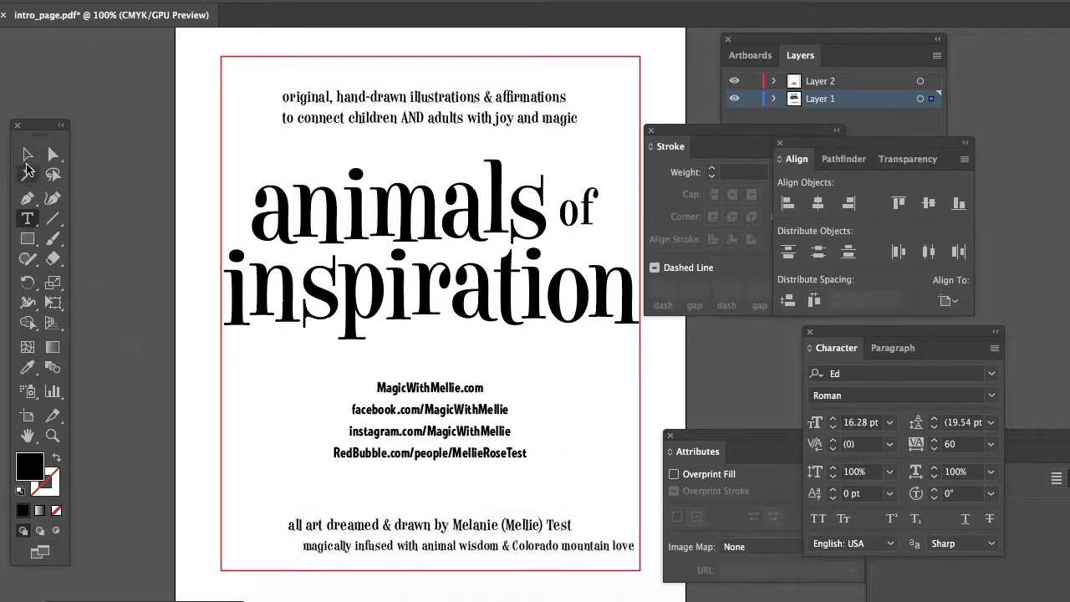
{"action": "left_click", "coordinate": [27, 155]}
Shift the reworded second credit line back and center it horizontally under the first credit line
{"action": "key", "text": "shift+Left"}
{"action": "key", "text": "shift+Left"}
{"action": "key", "text": "shift+Left"}
{"action": "key", "text": "shift+Left"}
{"action": "left_click", "coordinate": [489, 526], "text": "shift"}
{"action": "left_click", "coordinate": [819, 204]}
{"action": "left_click", "coordinate": [577, 418]}
{"action": "left_click", "coordinate": [544, 119]}
{"action": "left_click", "coordinate": [598, 414]}
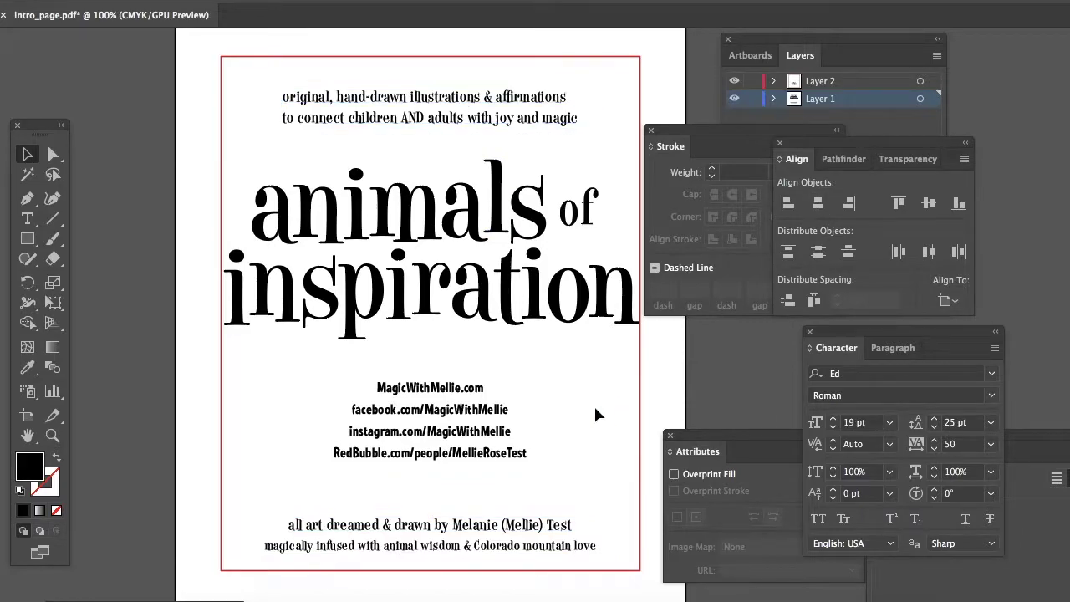
Change the second credit line to "infused with animal wisdom & magical Colorado mountain love"
{"action": "key", "text": "BackSpace"}
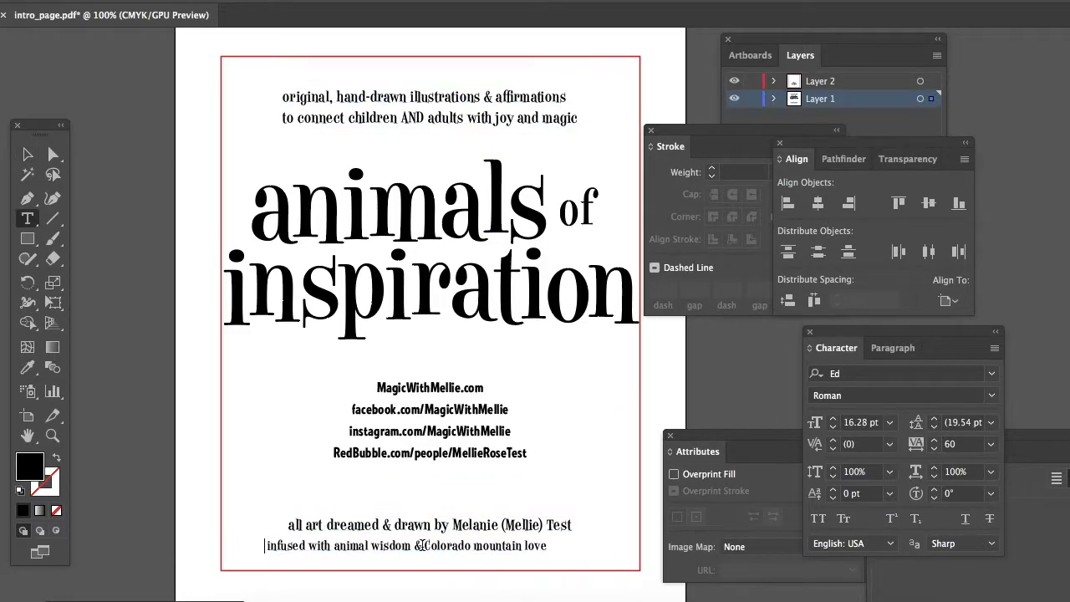
{"action": "type", "text": "magical"}
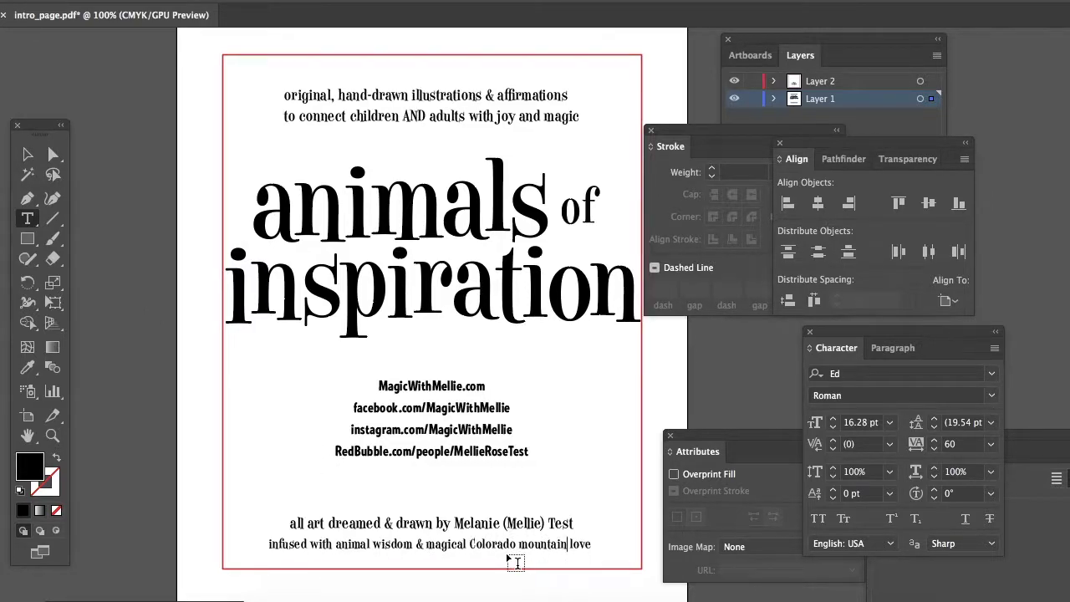
{"action": "key", "text": "Escape"}
Delete the red margin guide rectangle around the page content
{"action": "left_click", "coordinate": [642, 495]}
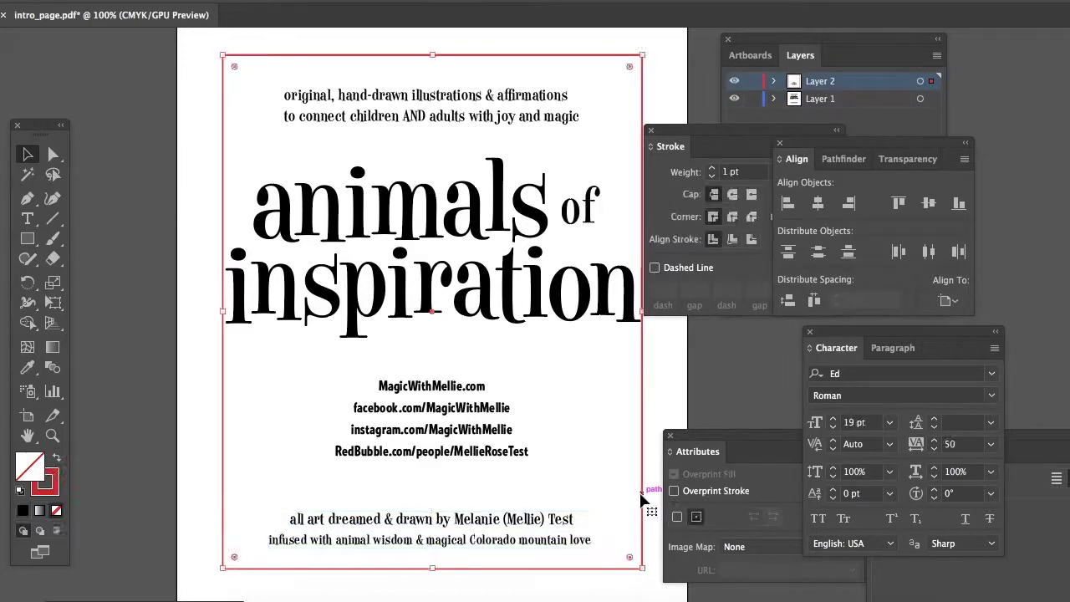
{"action": "key", "text": "Delete"}
{"action": "scroll", "coordinate": [357, 416], "scroll_direction": "down", "scroll_amount": 5}
{"action": "left_click", "coordinate": [358, 416], "text": "alt+super"}
{"action": "scroll", "coordinate": [351, 401], "scroll_direction": "up", "scroll_amount": 2}
Nudge the "inspiration" lettering slightly left
{"action": "left_click_drag", "start_coordinate": [489, 220], "coordinate": [227, 290]}
{"action": "left_click", "coordinate": [539, 318]}
{"action": "left_click", "coordinate": [521, 294]}
{"action": "left_click", "coordinate": [519, 365]}
{"action": "left_click", "coordinate": [518, 290]}
{"action": "key", "text": "Left"}
{"action": "key", "text": "Left"}
{"action": "key", "text": "Left"}
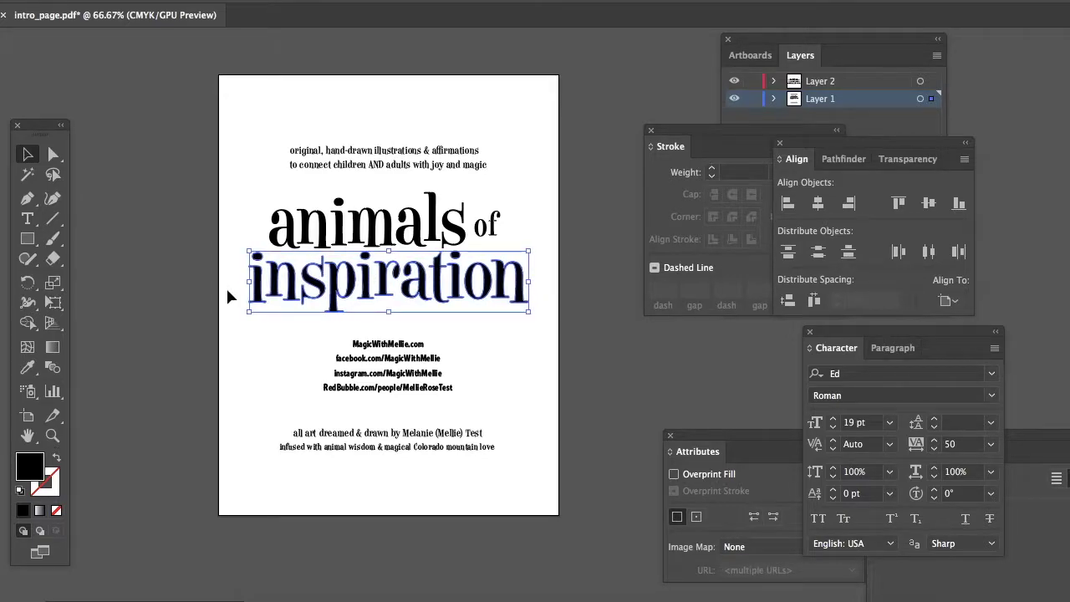
{"action": "left_click", "coordinate": [227, 290]}
Nudge the block of web addresses up slightly, closer to the title
{"action": "left_click", "coordinate": [366, 388]}
{"action": "key", "text": "Up"}
{"action": "key", "text": "Up"}
{"action": "key", "text": "Up"}
{"action": "key", "text": "Up"}
{"action": "key", "text": "Up"}
{"action": "key", "text": "Up"}
{"action": "left_click", "coordinate": [479, 409]}
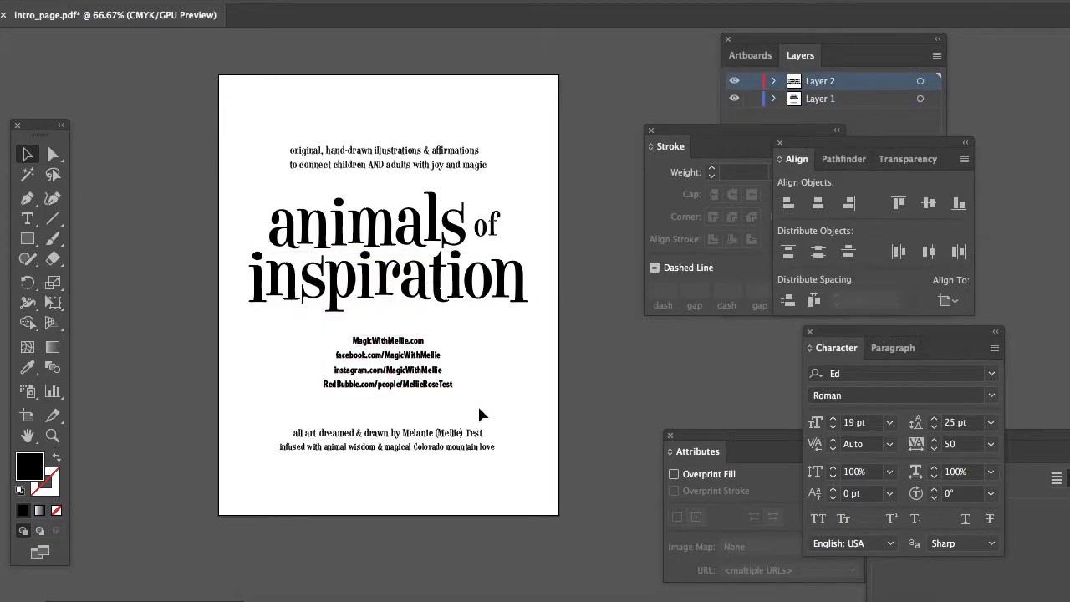
Copy the first credit line's text style onto the second, and center both horizontally with the tagline
{"action": "left_click", "coordinate": [485, 450]}
{"action": "left_click", "coordinate": [28, 367]}
{"action": "left_click", "coordinate": [418, 433]}
{"action": "left_click", "coordinate": [27, 154]}
{"action": "left_click", "coordinate": [401, 434], "text": "shift"}
{"action": "left_click", "coordinate": [381, 164], "text": "shift"}
{"action": "left_click", "coordinate": [818, 204]}
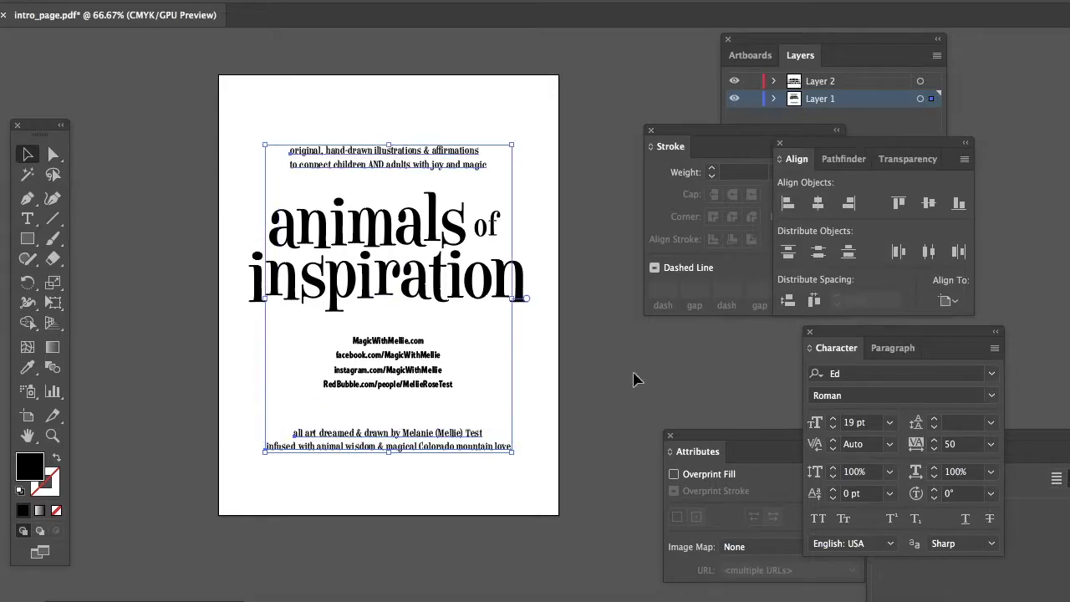
{"action": "left_click", "coordinate": [634, 382]}
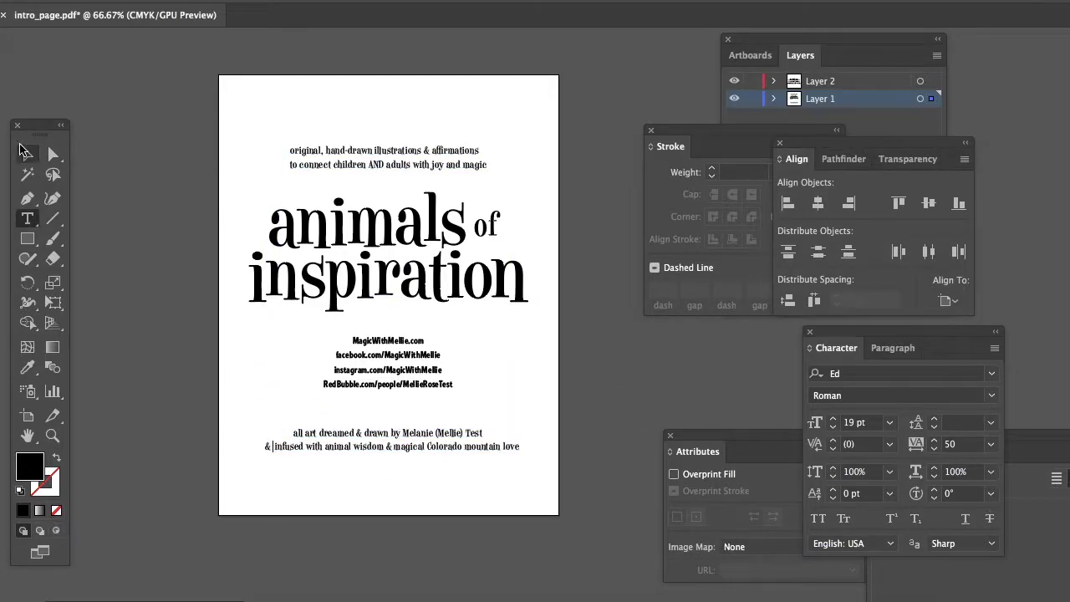
{"action": "left_click", "coordinate": [601, 290]}
{"action": "left_click", "coordinate": [142, 0]}
{"action": "left_click", "coordinate": [168, 81]}
{"action": "left_click", "coordinate": [767, 553]}
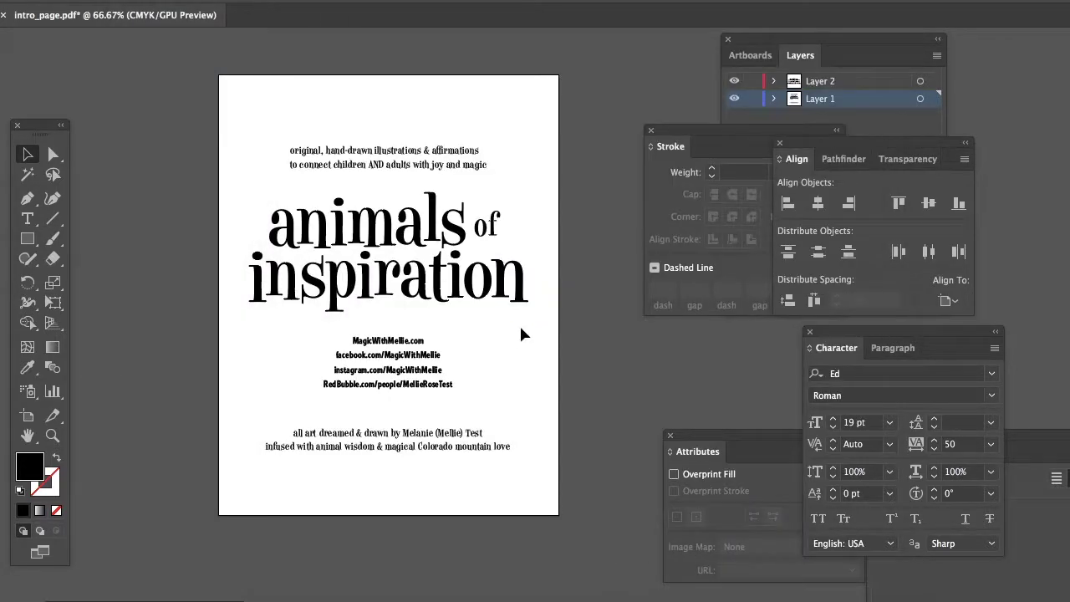
Nudge the title lettering up and add the bold line "More Joy, More MAGIC" beneath the right half of "inspiration"
{"action": "left_click_drag", "start_coordinate": [552, 306], "coordinate": [232, 215]}
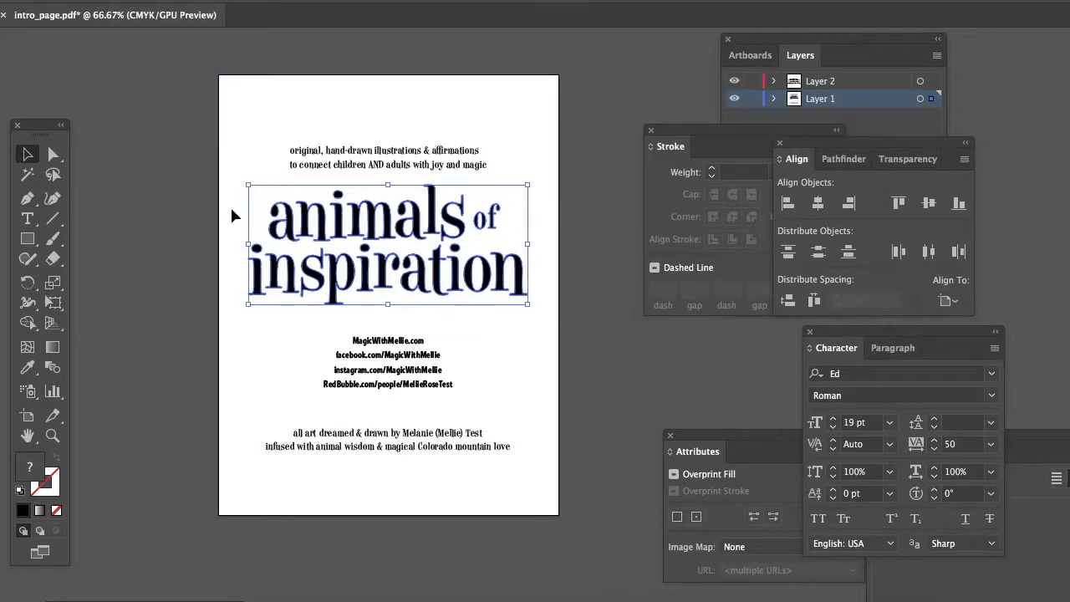
{"action": "left_click", "coordinate": [231, 209]}
{"action": "left_click_drag", "start_coordinate": [410, 342], "coordinate": [460, 304]}
{"action": "key", "text": "Escape"}
{"action": "left_click_drag", "start_coordinate": [568, 309], "coordinate": [462, 302]}
{"action": "left_click", "coordinate": [608, 364]}
Swap the credit lines above the web addresses, and shift all the page content up slightly
{"action": "left_click_drag", "start_coordinate": [390, 342], "coordinate": [390, 480]}
{"action": "left_click", "coordinate": [445, 433]}
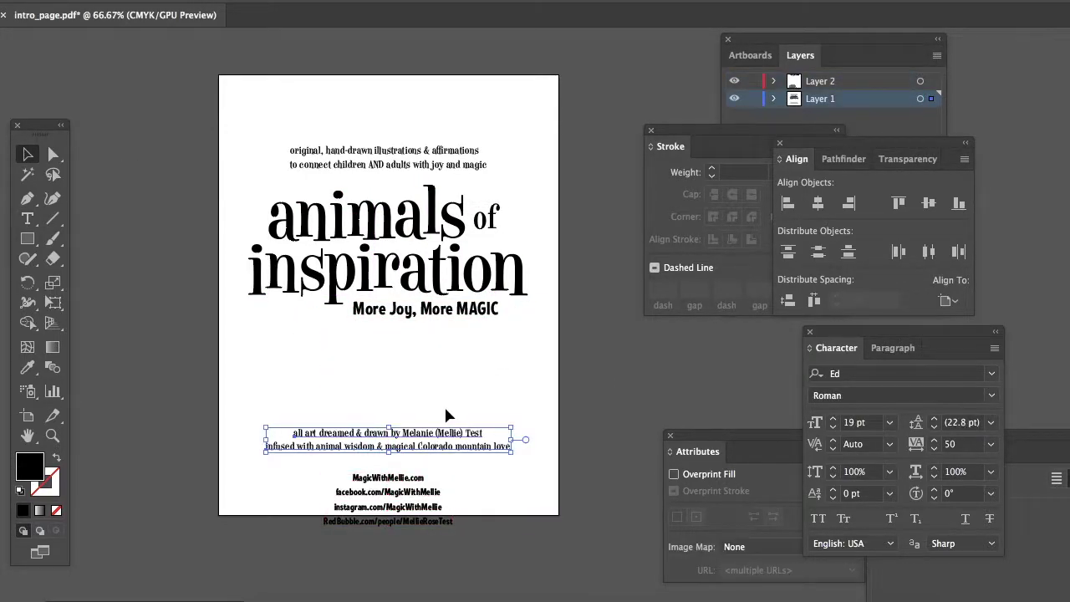
{"action": "left_click_drag", "start_coordinate": [446, 433], "coordinate": [446, 344]}
{"action": "left_click_drag", "start_coordinate": [433, 477], "coordinate": [417, 419]}
{"action": "left_click", "coordinate": [503, 400]}
{"action": "left_click", "coordinate": [469, 357]}
{"action": "left_click", "coordinate": [450, 368]}
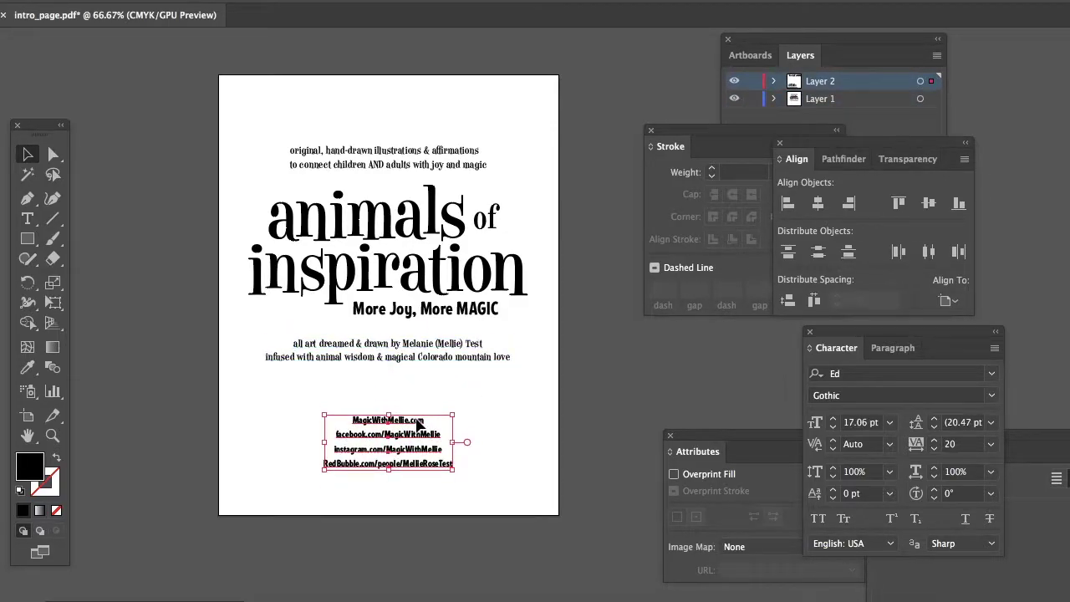
{"action": "left_click_drag", "start_coordinate": [245, 103], "coordinate": [536, 494]}
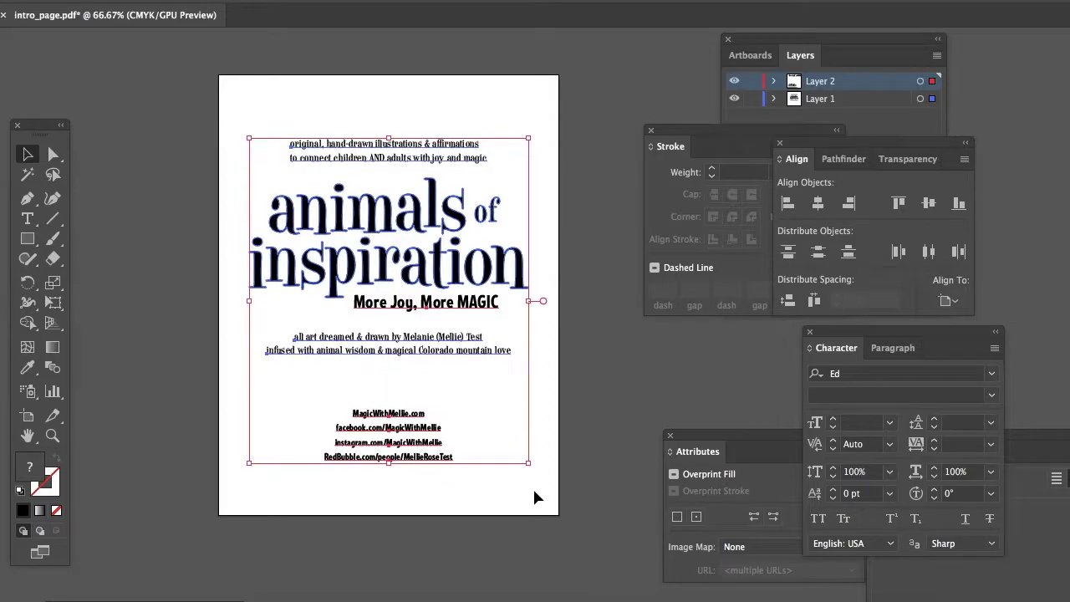
{"action": "left_click", "coordinate": [588, 452]}
Save the page in Adobe Illustrator format as 2018_intro1.ai in the Animals of Inspiration 2017 folder
{"action": "left_click", "coordinate": [124, 1]}
{"action": "left_click", "coordinate": [151, 79]}
{"action": "left_click", "coordinate": [523, 499]}
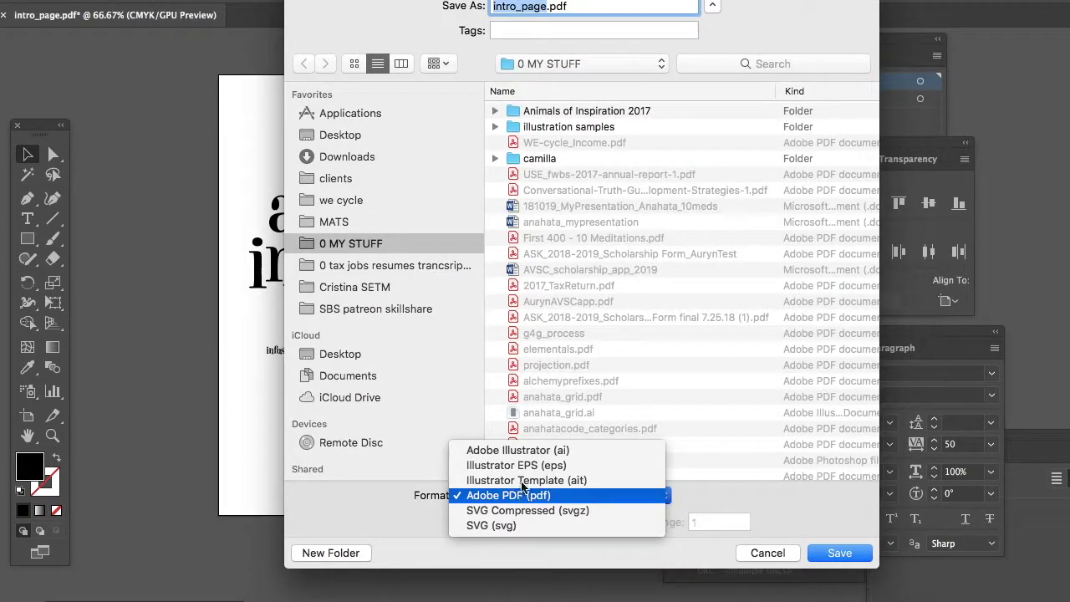
{"action": "left_click", "coordinate": [519, 450]}
{"action": "double_click", "coordinate": [512, 111]}
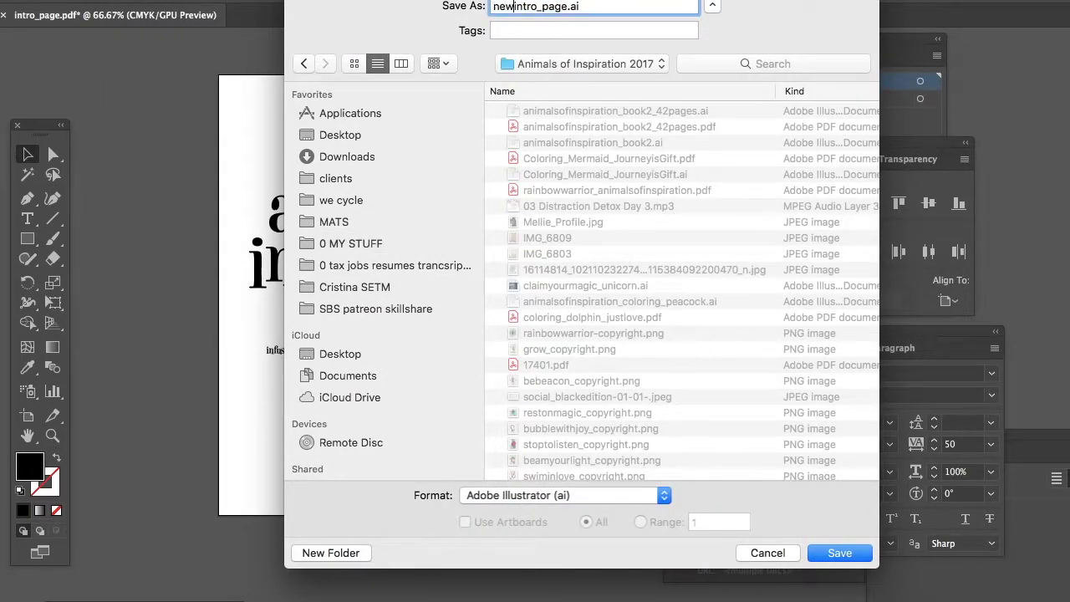
{"action": "left_click", "coordinate": [828, 554]}
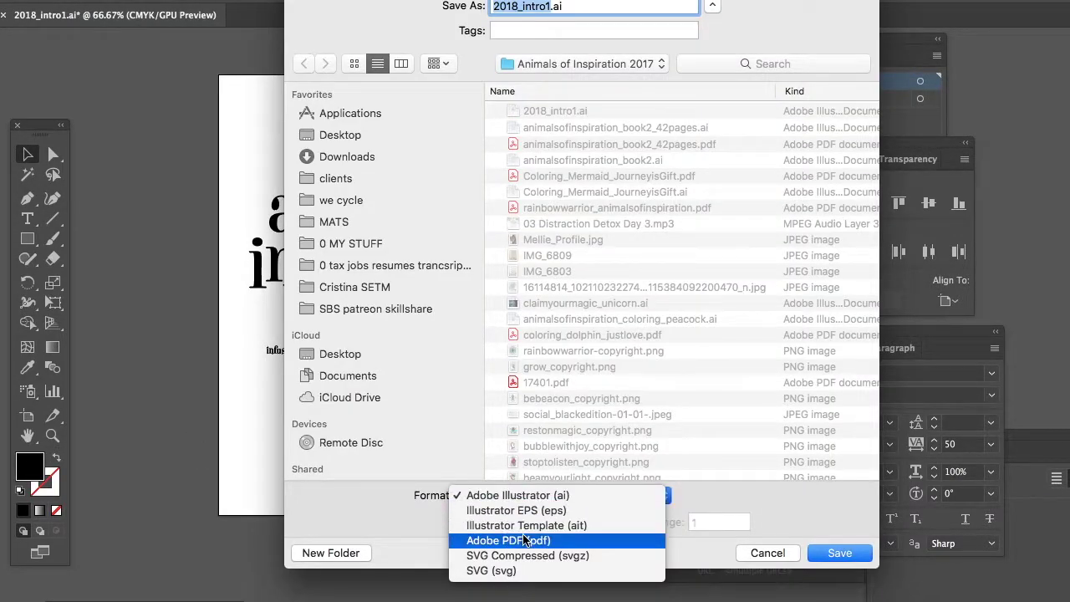
Save the intro page in Adobe PDF format as 2018_intro1.pdf and review the resulting PDF
{"action": "left_click", "coordinate": [525, 542]}
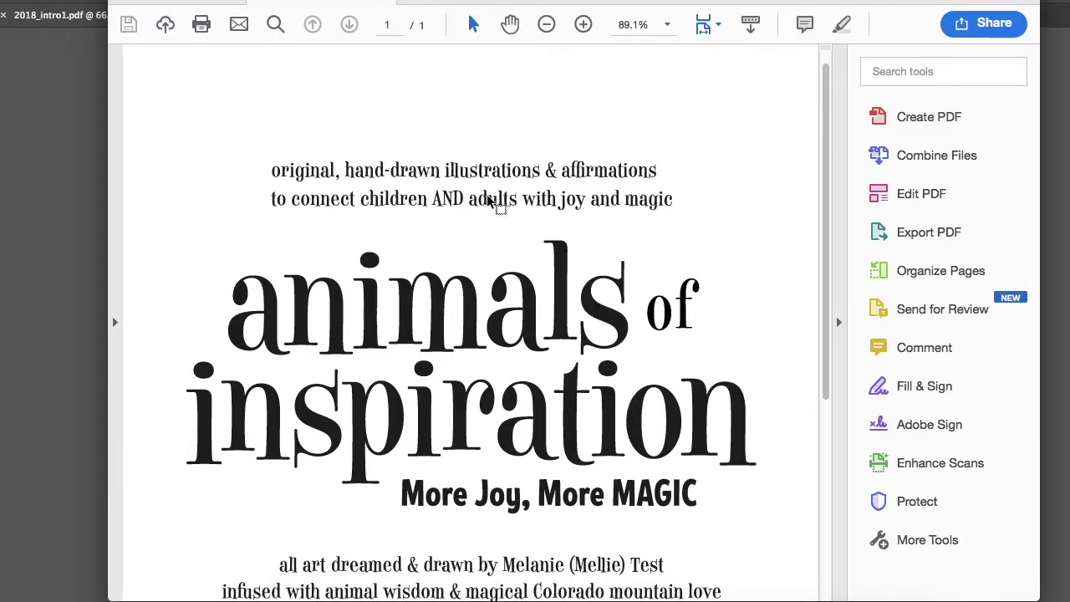
{"action": "scroll", "coordinate": [555, 318], "scroll_direction": "down", "scroll_amount": 5}
{"action": "scroll", "coordinate": [557, 339], "scroll_direction": "up", "scroll_amount": 4}
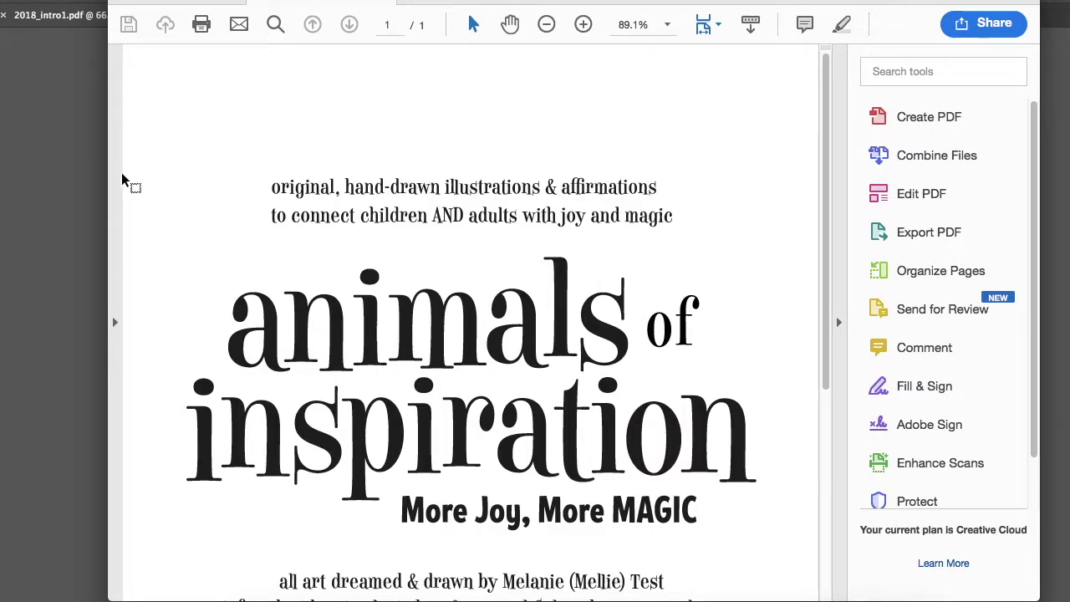
{"action": "left_click", "coordinate": [76, 277]}
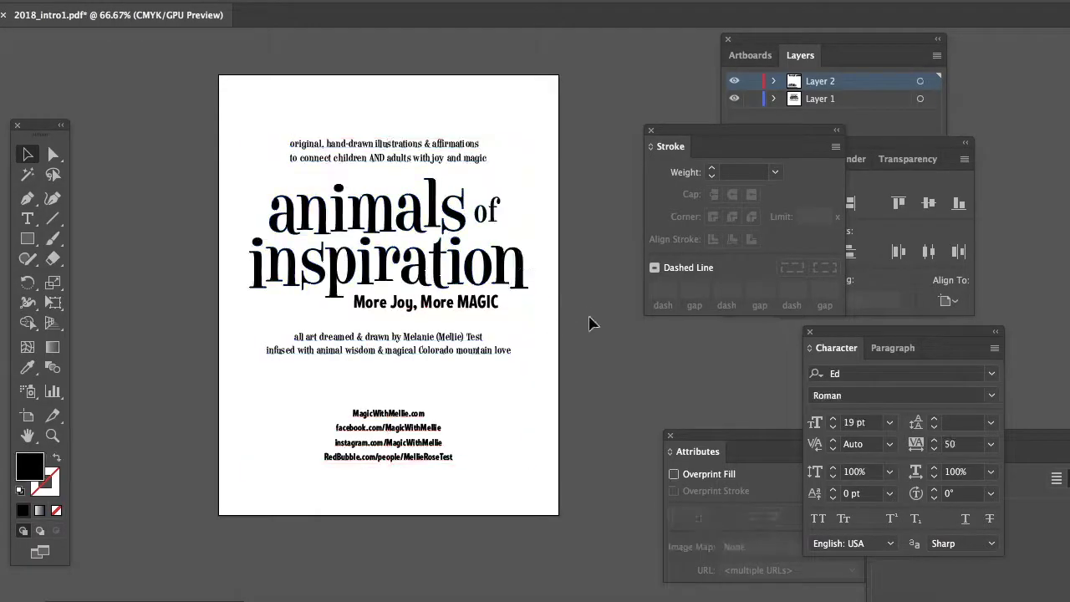
Edit the tagline's second line to read "to connect children & adults with joy & magic"
{"action": "key", "text": "t"}
{"action": "left_click", "coordinate": [452, 160]}
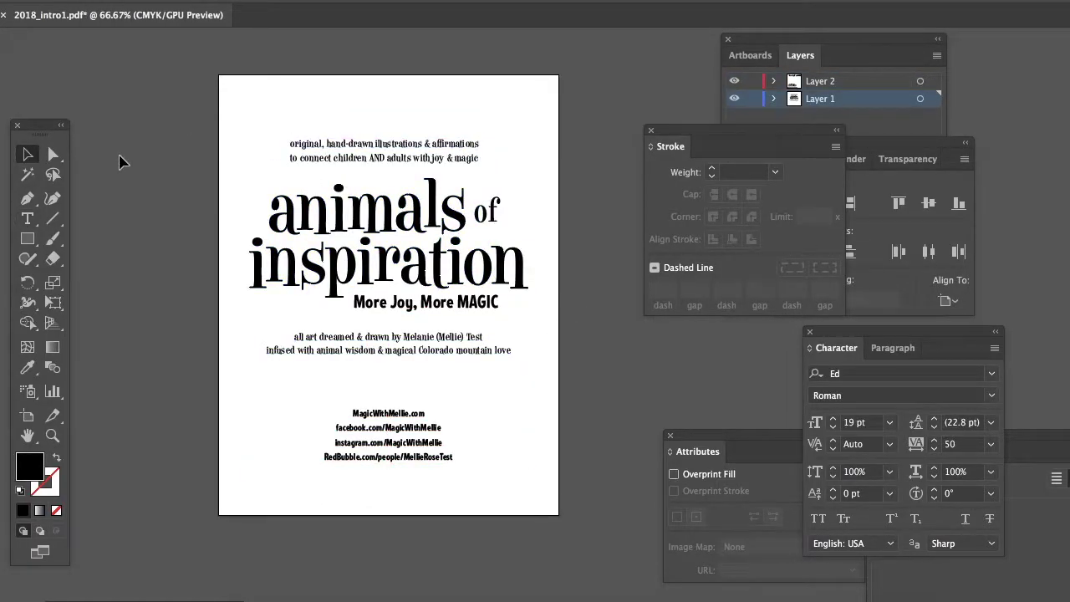
{"action": "key", "text": "Escape"}
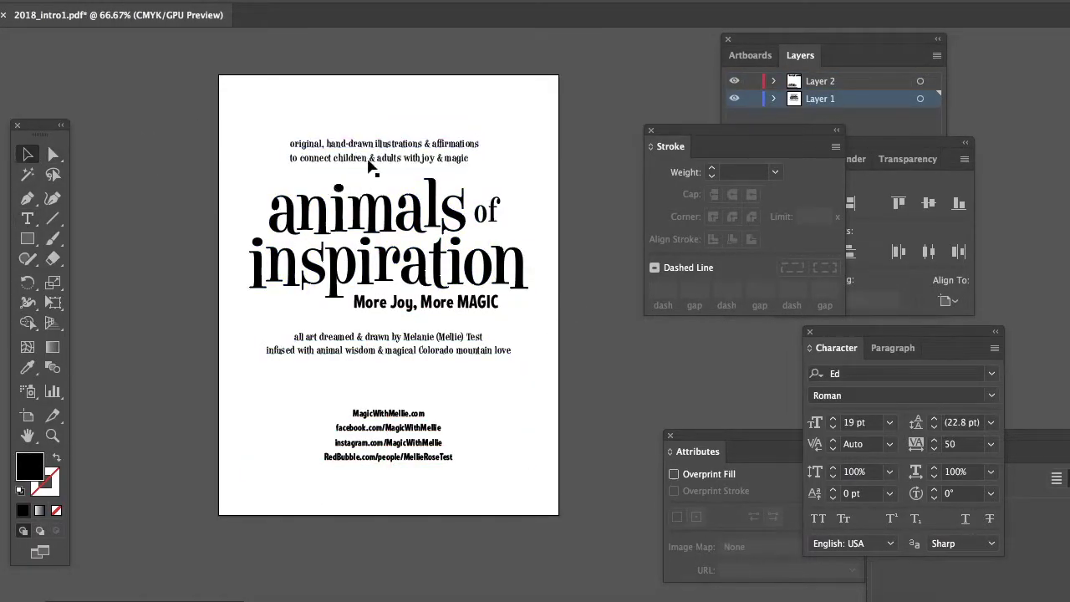
Center the tagline, the credit lines and the web addresses horizontally on the page
{"action": "left_click", "coordinate": [425, 158]}
{"action": "left_click", "coordinate": [878, 143]}
{"action": "left_click", "coordinate": [818, 203]}
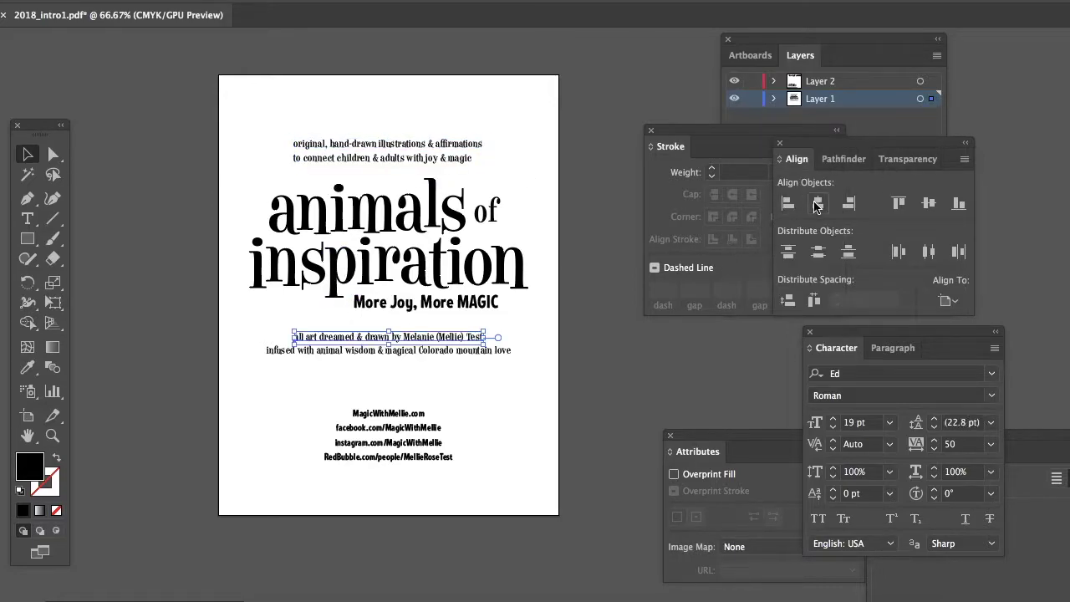
{"action": "left_click", "coordinate": [818, 206]}
{"action": "left_click", "coordinate": [468, 351]}
{"action": "left_click", "coordinate": [816, 206]}
{"action": "left_click", "coordinate": [589, 337]}
{"action": "left_click", "coordinate": [429, 428]}
{"action": "left_click", "coordinate": [821, 206]}
{"action": "left_click", "coordinate": [594, 292]}
Save the revised page in Adobe Illustrator format as 2018_intro1.ai in the Animals of Inspiration 2017 folder
{"action": "left_click", "coordinate": [127, 1]}
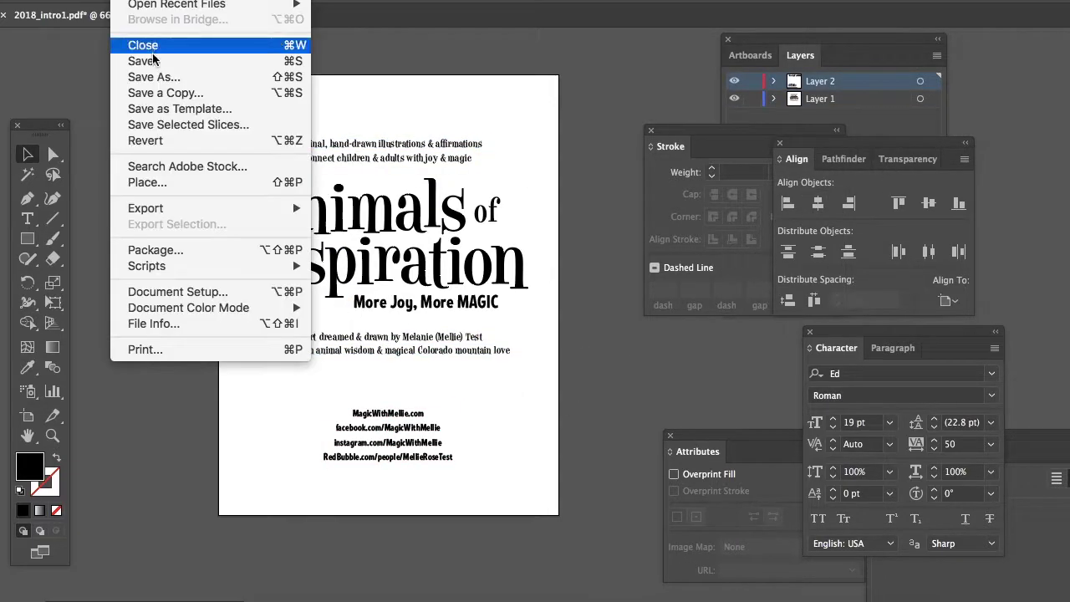
{"action": "left_click", "coordinate": [154, 77]}
{"action": "left_click", "coordinate": [503, 493]}
{"action": "left_click", "coordinate": [505, 448]}
{"action": "left_click", "coordinate": [847, 554]}
{"action": "left_click", "coordinate": [859, 560]}
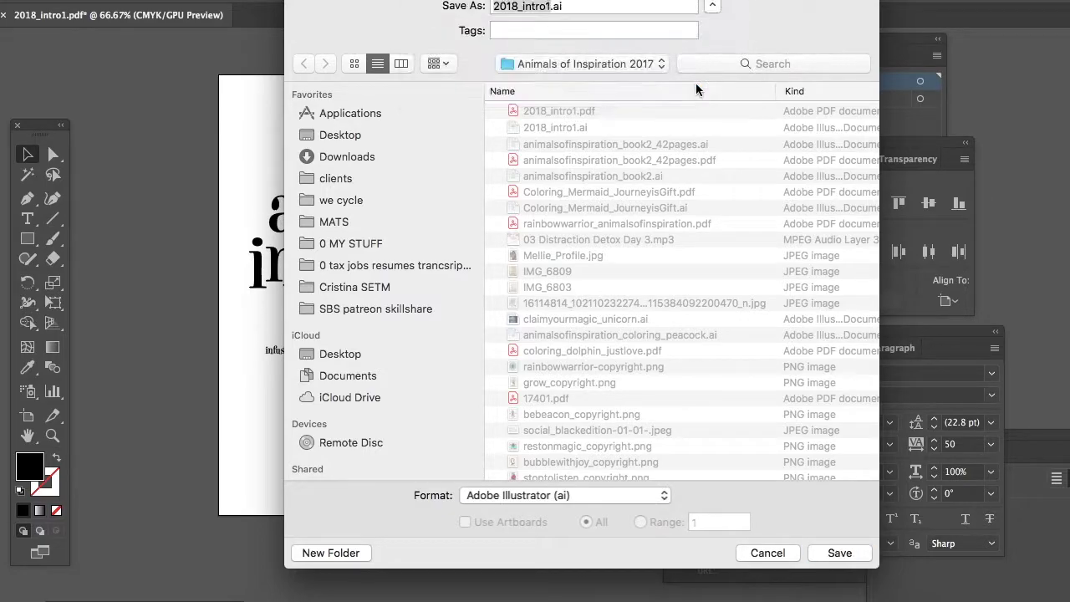
{"action": "left_click", "coordinate": [349, 538]}
Save the revised page in Adobe PDF format as 2018_intro1.pdf and review the resulting PDF
{"action": "left_click", "coordinate": [144, 0]}
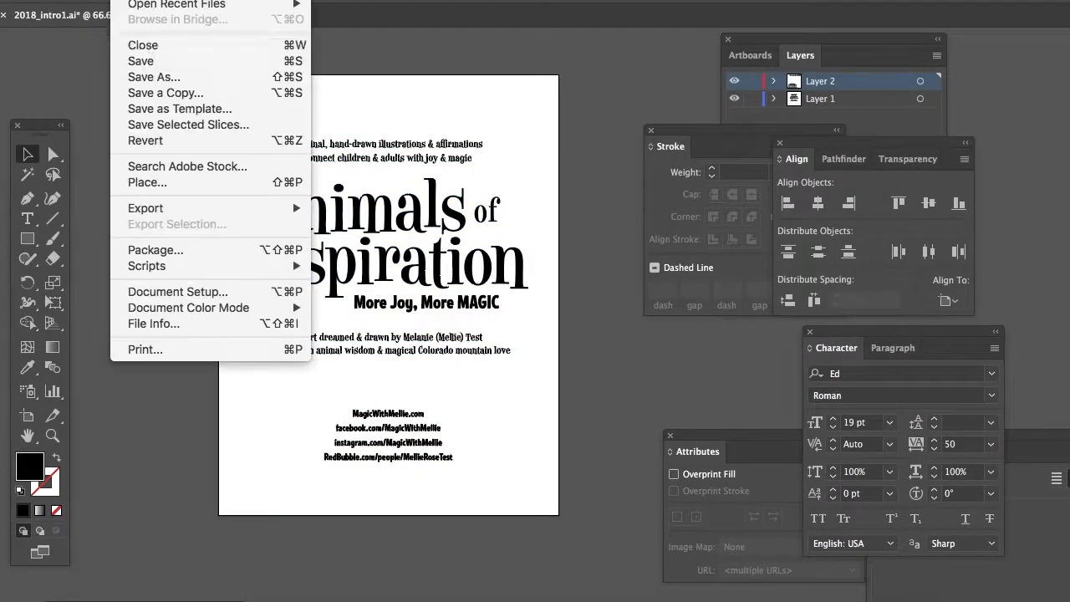
{"action": "left_click", "coordinate": [154, 74]}
{"action": "left_click", "coordinate": [664, 495]}
{"action": "left_click", "coordinate": [502, 551]}
{"action": "left_click", "coordinate": [861, 552]}
{"action": "left_click", "coordinate": [705, 84]}
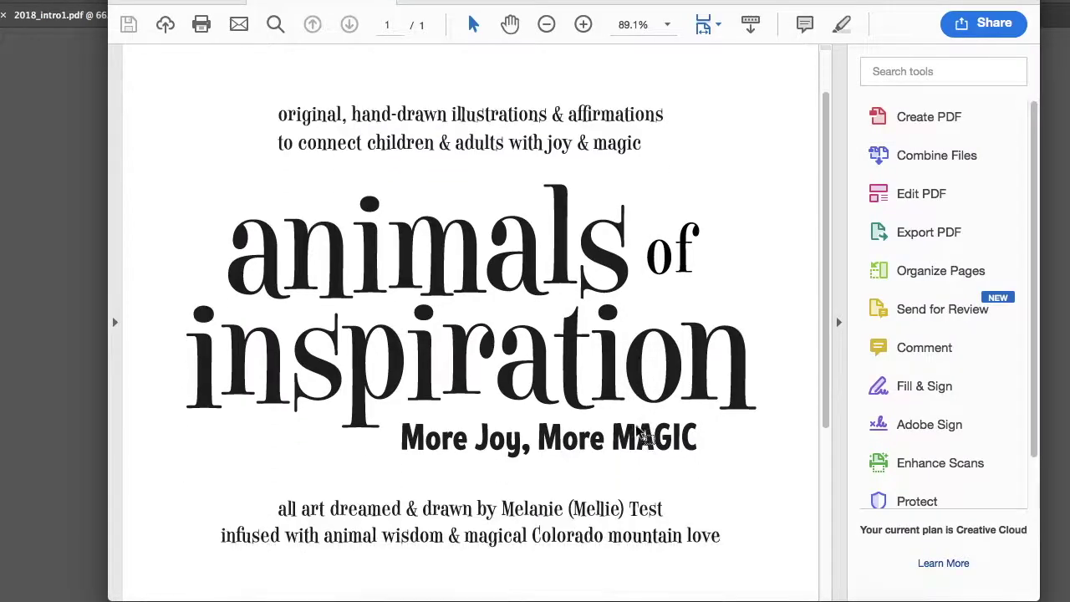
{"action": "scroll", "coordinate": [640, 432], "scroll_direction": "down", "scroll_amount": 5}
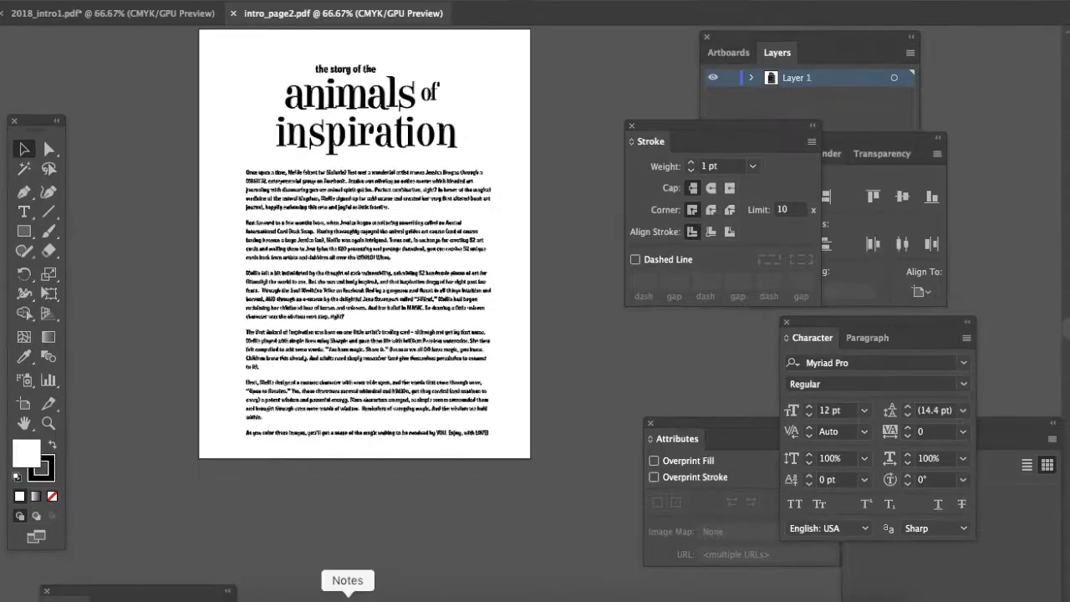
Switch to Notes and copy all of the newly written story text
{"action": "left_click", "coordinate": [349, 595]}
{"action": "left_click", "coordinate": [829, 424]}
{"action": "key", "text": "super+a"}
{"action": "left_click", "coordinate": [60, 395]}
Create a text area over the old story in intro_page2.pdf and paste the new story text into it
{"action": "left_click", "coordinate": [392, 359]}
{"action": "key", "text": "super+plus"}
{"action": "key", "text": "super+plus"}
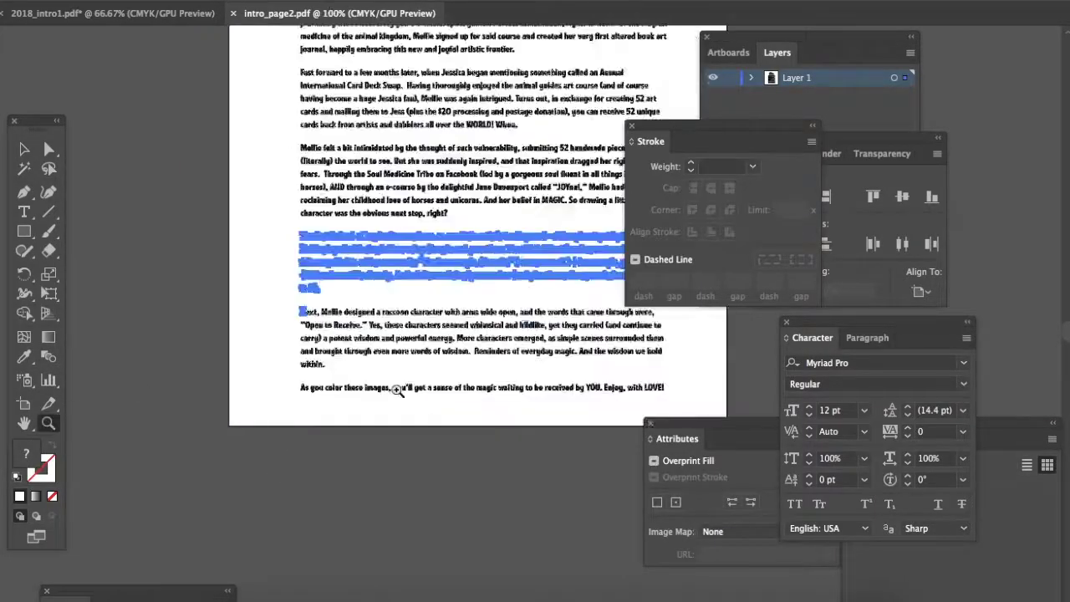
{"action": "scroll", "coordinate": [66, 371], "scroll_direction": "up", "scroll_amount": 5}
{"action": "key", "text": "super+minus"}
{"action": "scroll", "coordinate": [66, 375], "scroll_direction": "down", "scroll_amount": 5}
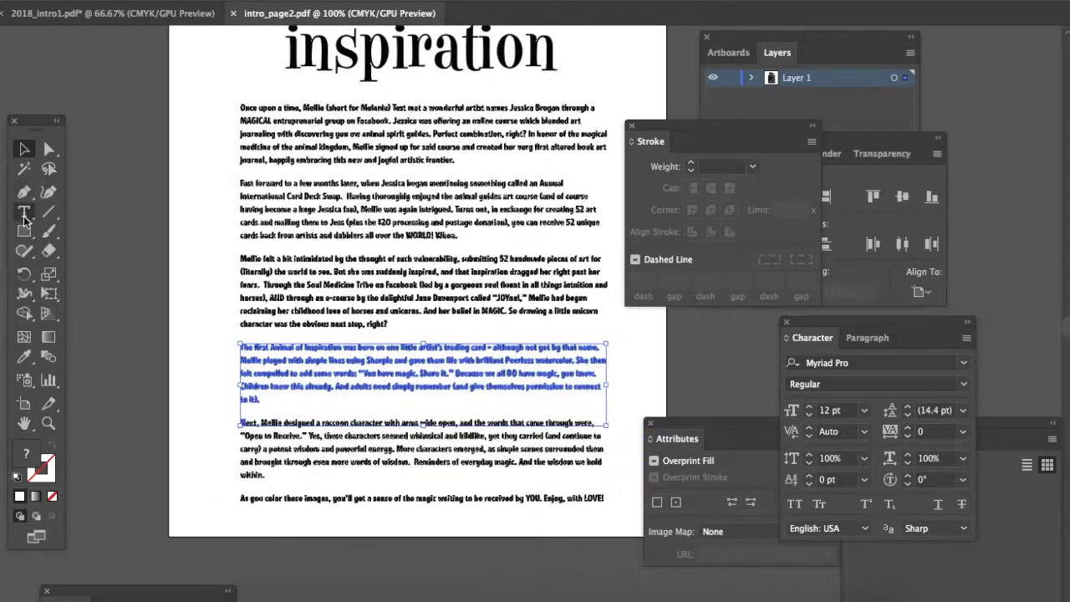
{"action": "left_click", "coordinate": [24, 212]}
{"action": "left_click_drag", "start_coordinate": [237, 102], "coordinate": [461, 309]}
{"action": "left_click_drag", "start_coordinate": [623, 505], "coordinate": [623, 505]}
{"action": "key", "text": "super+v"}
Shift the new story block left of the old paragraphs and delete the old story text
{"action": "left_click", "coordinate": [24, 149]}
{"action": "key", "text": "shift+Left"}
{"action": "key", "text": "shift+Left"}
{"action": "key", "text": "shift+Left"}
{"action": "key", "text": "shift+Left"}
{"action": "key", "text": "shift+Left"}
{"action": "key", "text": "shift+Left"}
{"action": "key", "text": "shift+Left"}
{"action": "key", "text": "shift+Left"}
{"action": "key", "text": "shift+Left"}
{"action": "key", "text": "shift+Left"}
{"action": "key", "text": "shift+Left"}
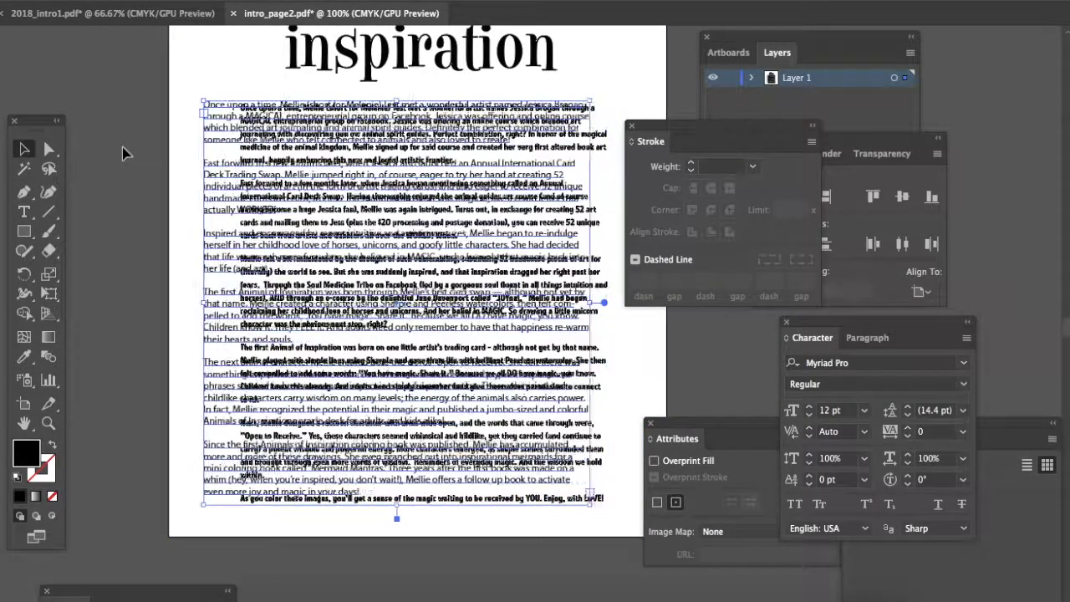
{"action": "left_click", "coordinate": [616, 127]}
{"action": "scroll", "coordinate": [616, 167], "scroll_direction": "up", "scroll_amount": 1}
{"action": "left_click_drag", "start_coordinate": [631, 533], "coordinate": [582, 110]}
{"action": "key", "text": "Delete"}
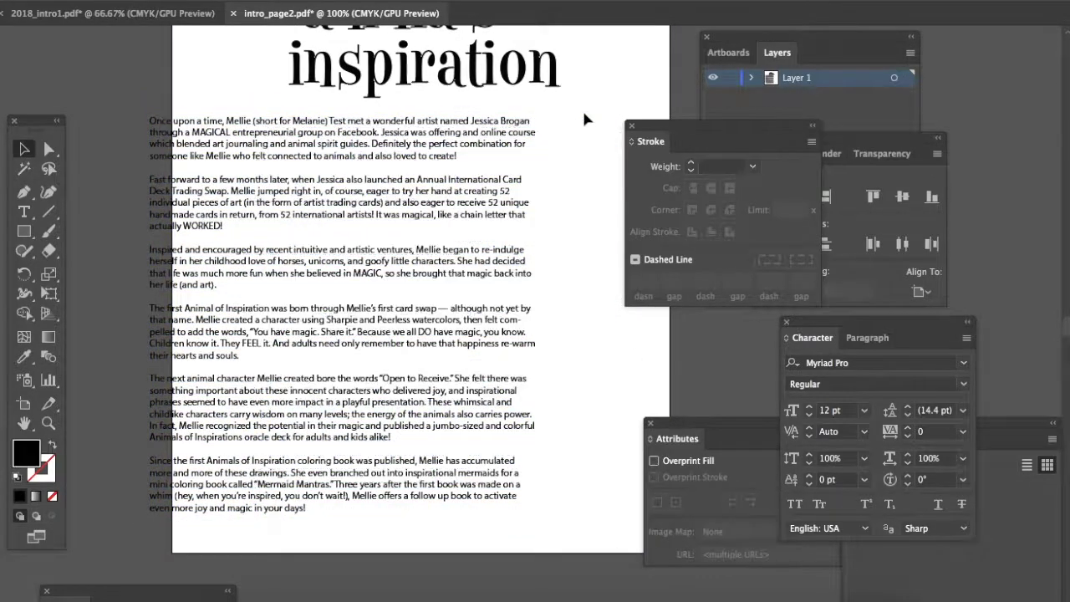
Move the new story block right, back inside the page margins beneath the title
{"action": "left_click_drag", "start_coordinate": [468, 146], "coordinate": [544, 146]}
{"action": "scroll", "coordinate": [518, 151], "scroll_direction": "down", "scroll_amount": 2}
{"action": "scroll", "coordinate": [519, 154], "scroll_direction": "up", "scroll_amount": 2}
Set the story text in the Ed Gothic font used for the intro page's web addresses, with 17 pt leading
{"action": "left_click", "coordinate": [125, 14]}
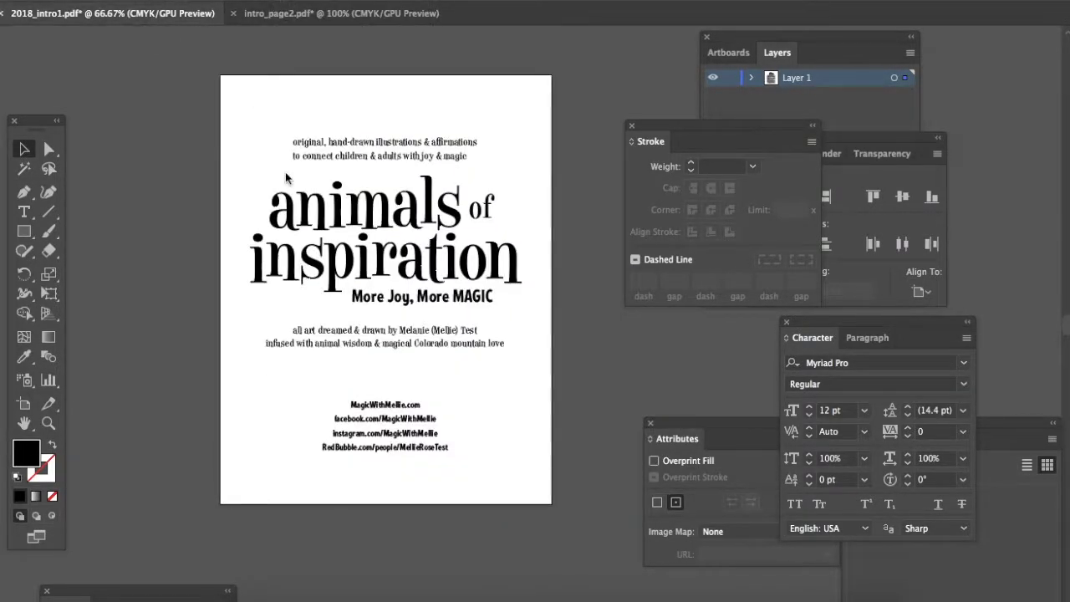
{"action": "left_click", "coordinate": [389, 411]}
{"action": "left_click", "coordinate": [410, 14]}
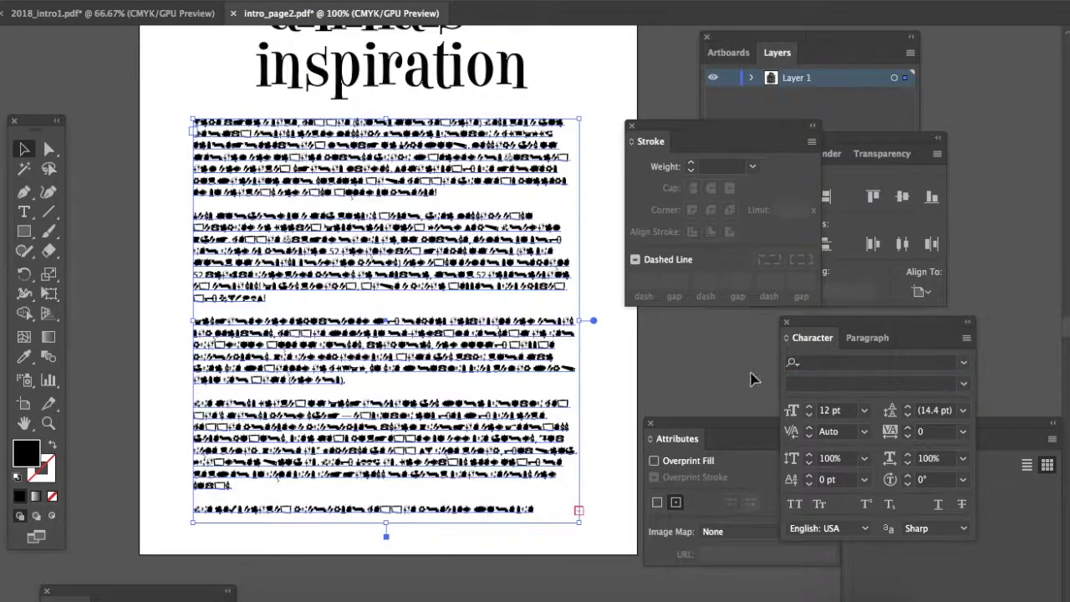
{"action": "left_click", "coordinate": [963, 362]}
{"action": "scroll", "coordinate": [839, 556], "scroll_direction": "down", "scroll_amount": 3}
{"action": "left_click", "coordinate": [832, 513]}
{"action": "left_click", "coordinate": [907, 408]}
{"action": "left_click", "coordinate": [907, 407]}
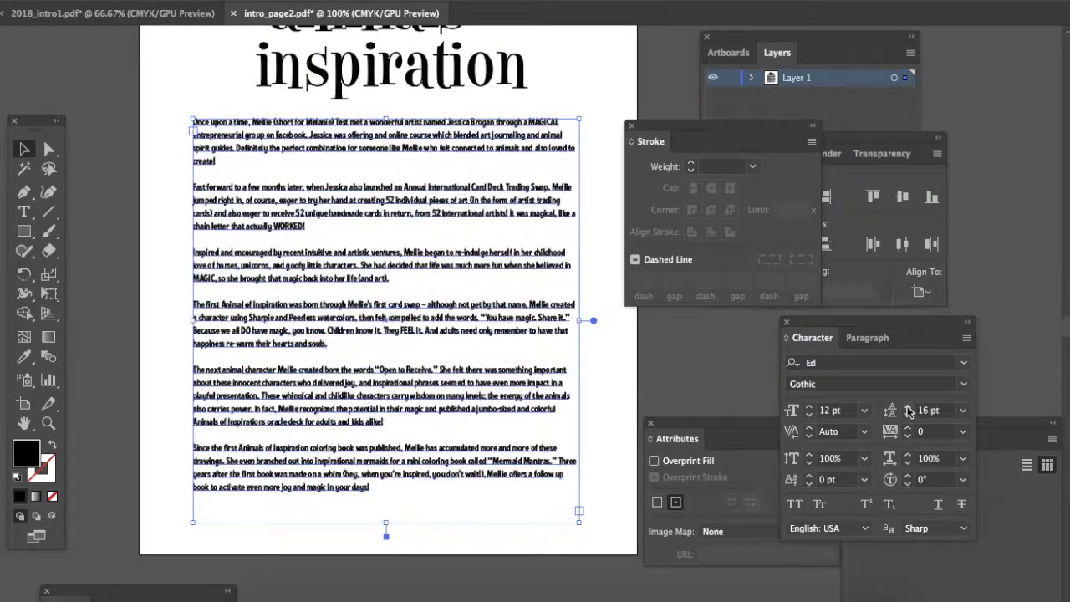
{"action": "left_click", "coordinate": [907, 407]}
{"action": "left_click", "coordinate": [165, 167]}
Copy the title lettering and "More Joy, More MAGIC" from 2018_intro1.pdf into intro_page2.pdf
{"action": "scroll", "coordinate": [249, 224], "scroll_direction": "up", "scroll_amount": 2}
{"action": "scroll", "coordinate": [250, 228], "scroll_direction": "up", "scroll_amount": 1}
{"action": "left_click", "coordinate": [113, 13]}
{"action": "left_click", "coordinate": [429, 248]}
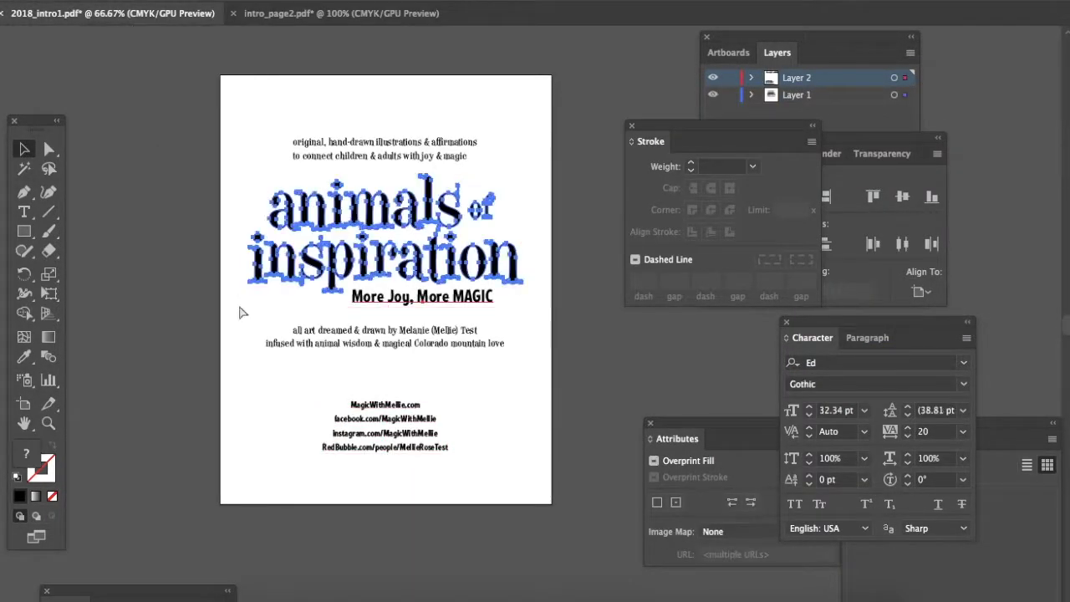
{"action": "left_click", "coordinate": [341, 13]}
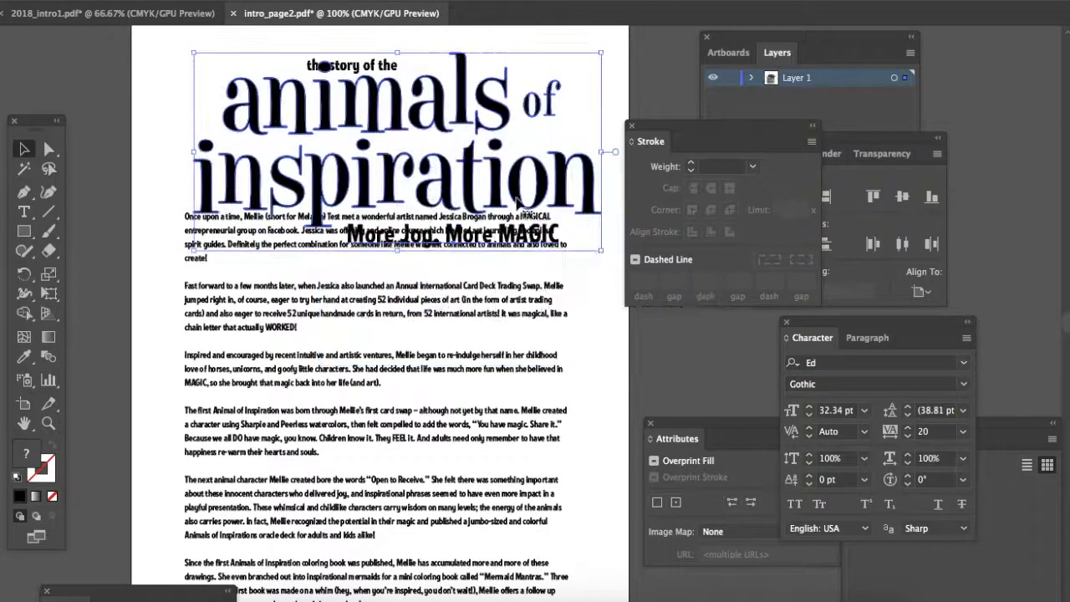
Scale the pasted title down in place of the old heading and center it horizontally above the story
{"action": "left_click_drag", "start_coordinate": [493, 266], "coordinate": [535, 309]}
{"action": "left_click_drag", "start_coordinate": [516, 269], "coordinate": [504, 219]}
{"action": "left_click_drag", "start_coordinate": [512, 261], "coordinate": [542, 274]}
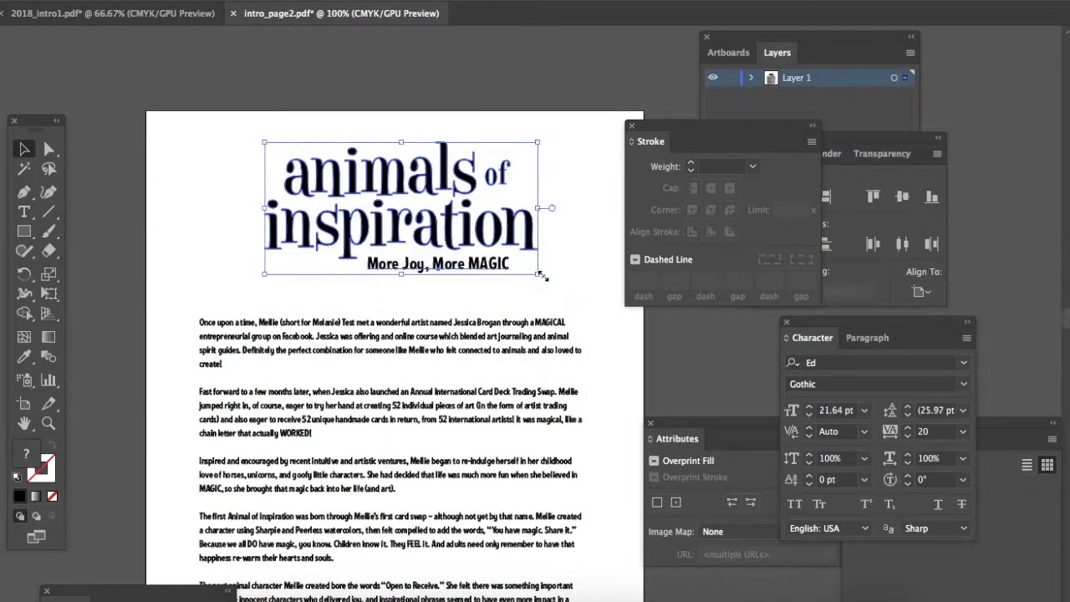
{"action": "key", "text": "shift+Down"}
{"action": "scroll", "coordinate": [544, 211], "scroll_direction": "down", "scroll_amount": 4}
{"action": "scroll", "coordinate": [539, 213], "scroll_direction": "up", "scroll_amount": 3}
{"action": "left_click", "coordinate": [851, 191]}
{"action": "left_click", "coordinate": [795, 197]}
{"action": "left_click", "coordinate": [430, 324]}
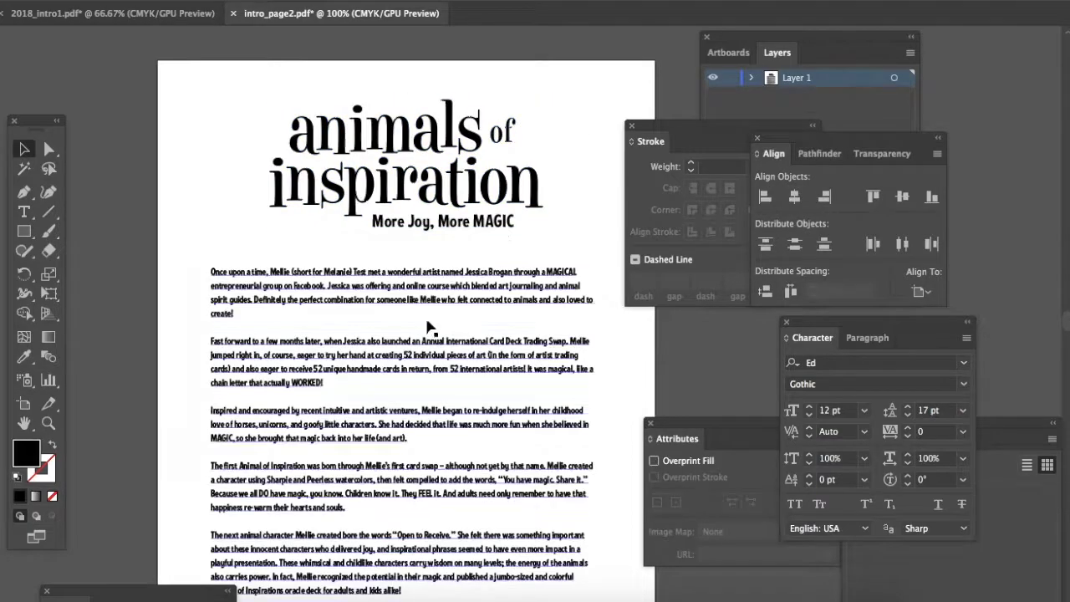
Add the line "Where they came from, and why they're BACK!" above the first story paragraph
{"action": "double_click", "coordinate": [213, 271]}
{"action": "key", "text": "Return"}
{"action": "type", "text": "Whw"}
{"action": "key", "text": "BackSpace"}
{"action": "key", "text": "BackSpace"}
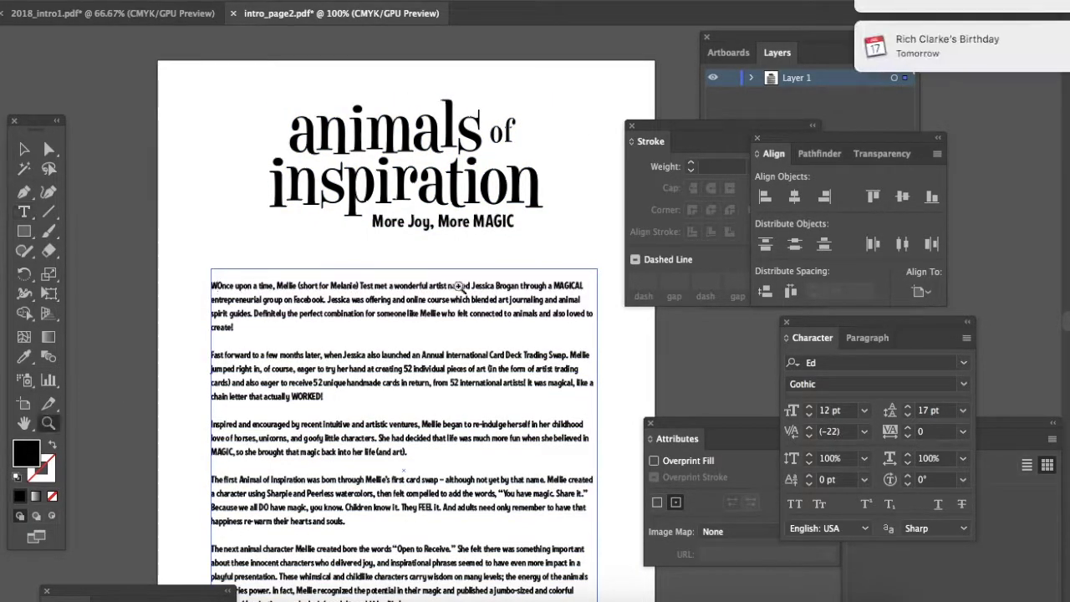
{"action": "left_click", "coordinate": [462, 287], "text": "super"}
{"action": "type", "text": "here they came from, and why they're BACK!"}
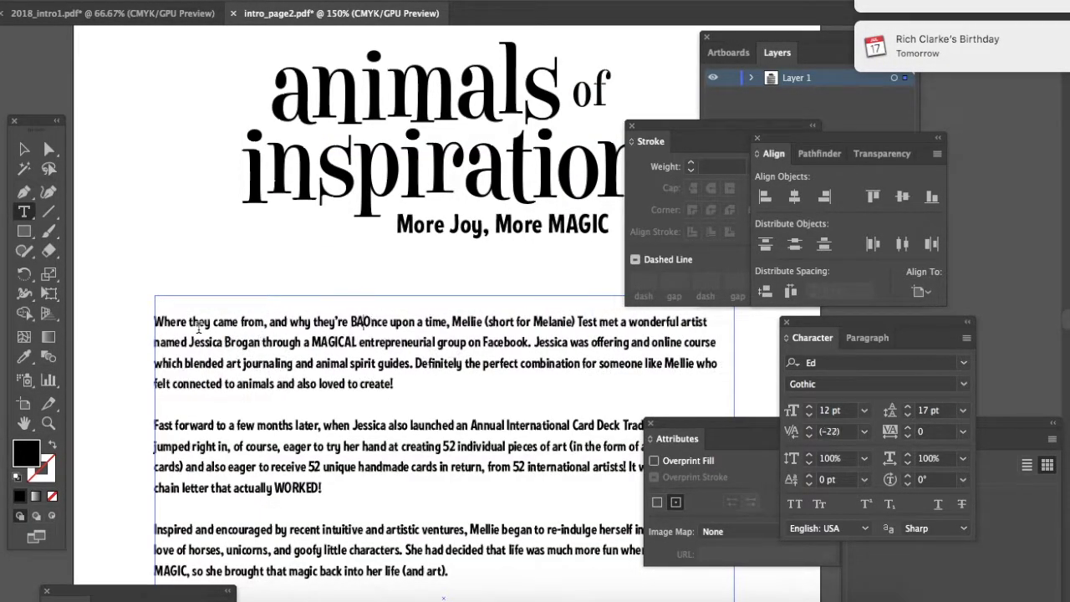
{"action": "key", "text": "Return"}
{"action": "key", "text": "Return"}
Take the added line out of the story block and place it as a separate subtitle beneath the title
{"action": "left_click_drag", "start_coordinate": [383, 319], "coordinate": [116, 310]}
{"action": "key", "text": "super+c"}
{"action": "key", "text": "BackSpace"}
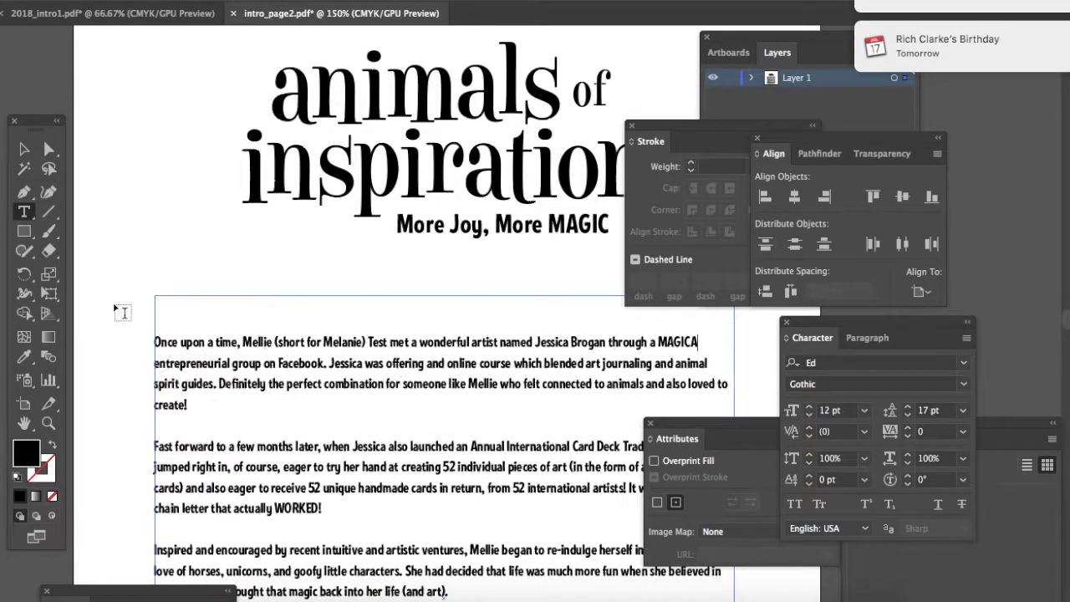
{"action": "key", "text": "Down"}
{"action": "key", "text": "BackSpace"}
{"action": "key", "text": "BackSpace"}
{"action": "left_click", "coordinate": [23, 149]}
{"action": "key", "text": "super+v"}
{"action": "left_click_drag", "start_coordinate": [443, 324], "coordinate": [367, 261]}
{"action": "left_click_drag", "start_coordinate": [367, 261], "coordinate": [294, 217]}
{"action": "left_click_drag", "start_coordinate": [489, 224], "coordinate": [506, 235]}
Center the title and the story block horizontally, and shift the story block down slightly
{"action": "key", "text": "ctrl+minus"}
{"action": "key", "text": "ctrl+minus"}
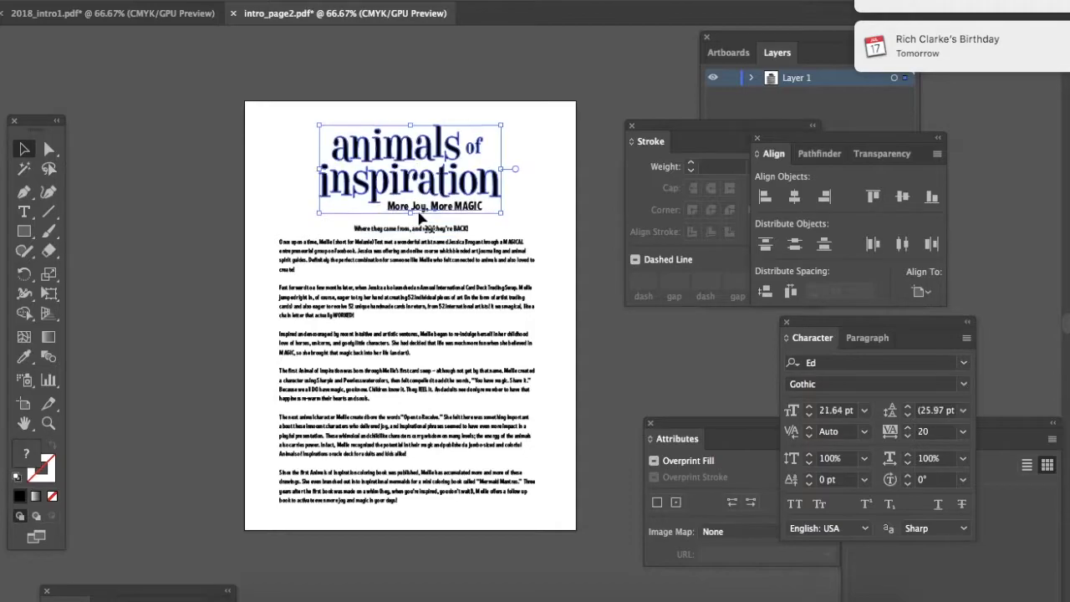
{"action": "left_click", "coordinate": [795, 196]}
{"action": "left_click", "coordinate": [511, 252]}
{"action": "left_click", "coordinate": [794, 197]}
{"action": "left_click_drag", "start_coordinate": [535, 242], "coordinate": [536, 247]}
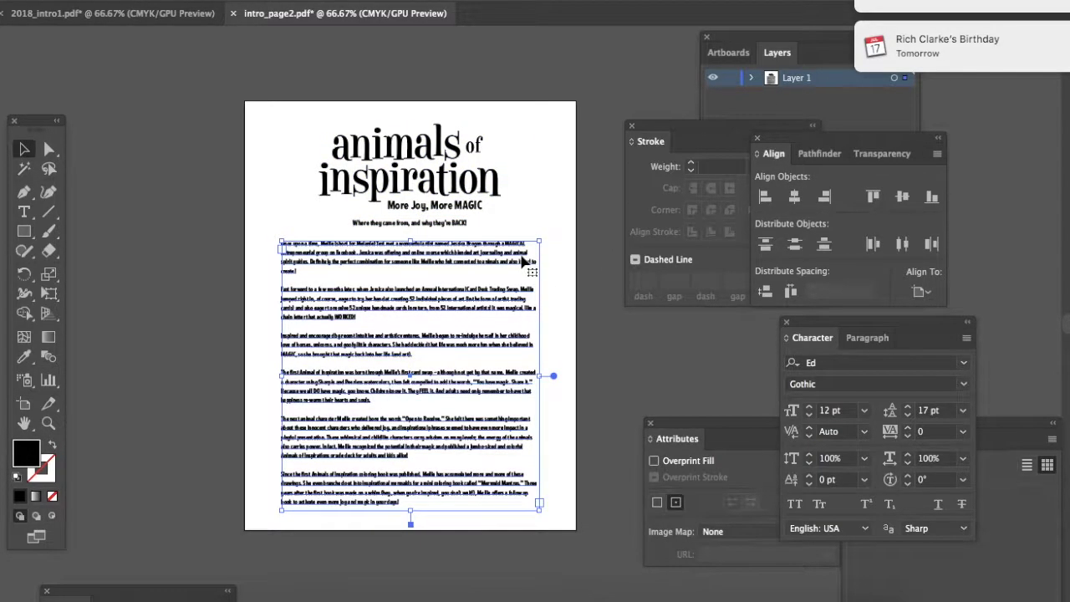
Set the subtitle to Ed Roman enlarged to 21.48 pt, and scale the title group down slightly
{"action": "left_click_drag", "start_coordinate": [458, 223], "coordinate": [458, 226]}
{"action": "left_click", "coordinate": [878, 384]}
{"action": "left_click", "coordinate": [895, 476]}
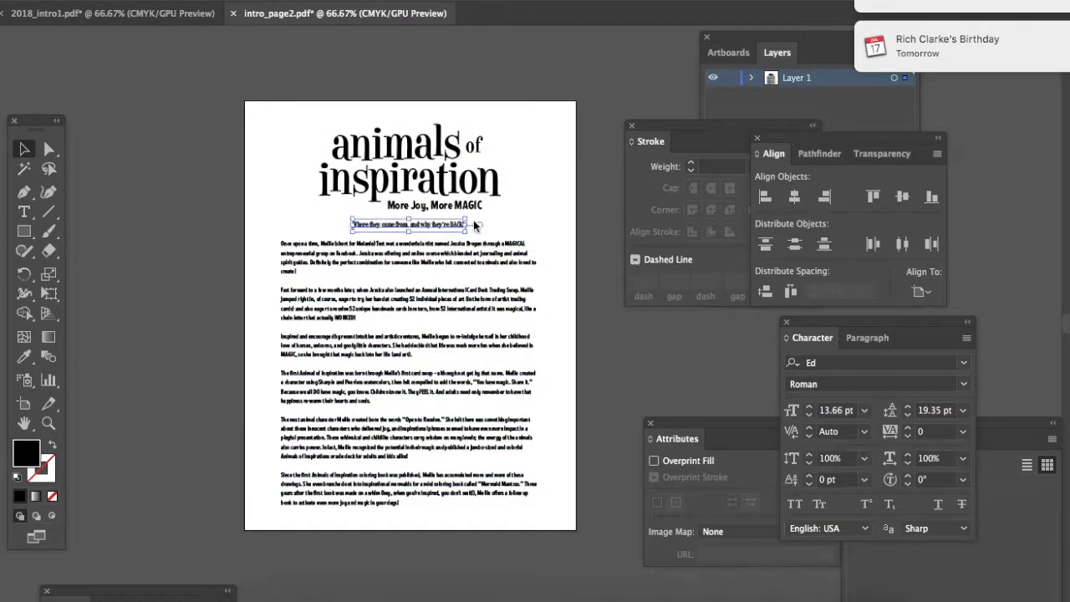
{"action": "left_click", "coordinate": [552, 216]}
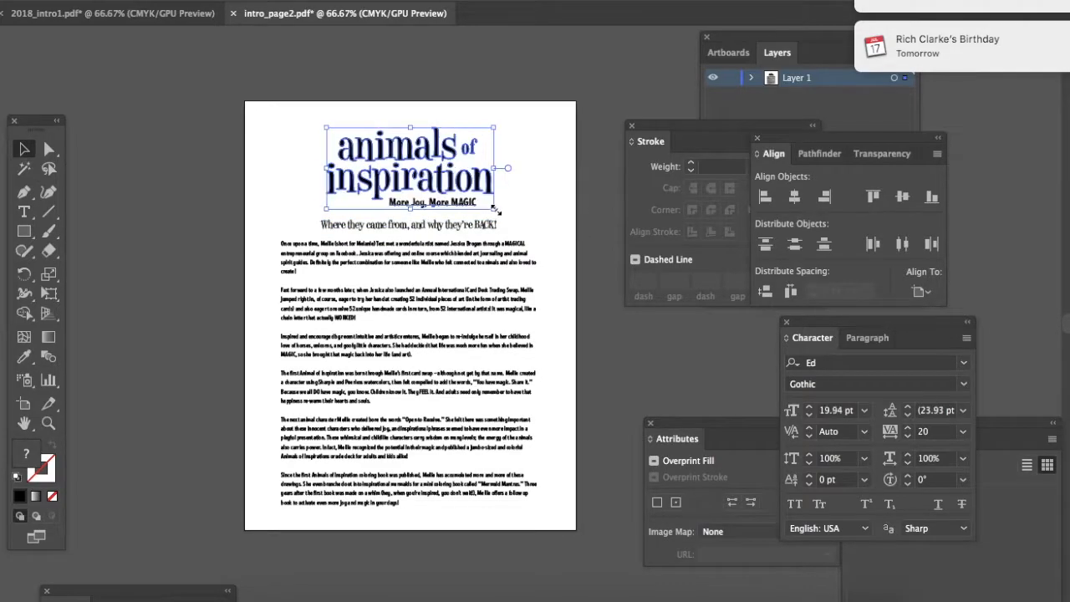
Narrow the story text block from its right side and shift it right and slightly up
{"action": "left_click", "coordinate": [484, 224]}
{"action": "left_click", "coordinate": [489, 253]}
{"action": "left_click_drag", "start_coordinate": [540, 377], "coordinate": [515, 377]}
{"action": "key", "text": "shift+Right"}
{"action": "key", "text": "shift+Right"}
{"action": "key", "text": "shift+Right"}
{"action": "key", "text": "shift+Up"}
Center the subtitle and the narrowed story block horizontally
{"action": "left_click", "coordinate": [554, 285]}
{"action": "left_click", "coordinate": [506, 223]}
{"action": "left_click", "coordinate": [498, 256], "text": "shift"}
{"action": "left_click", "coordinate": [795, 196]}
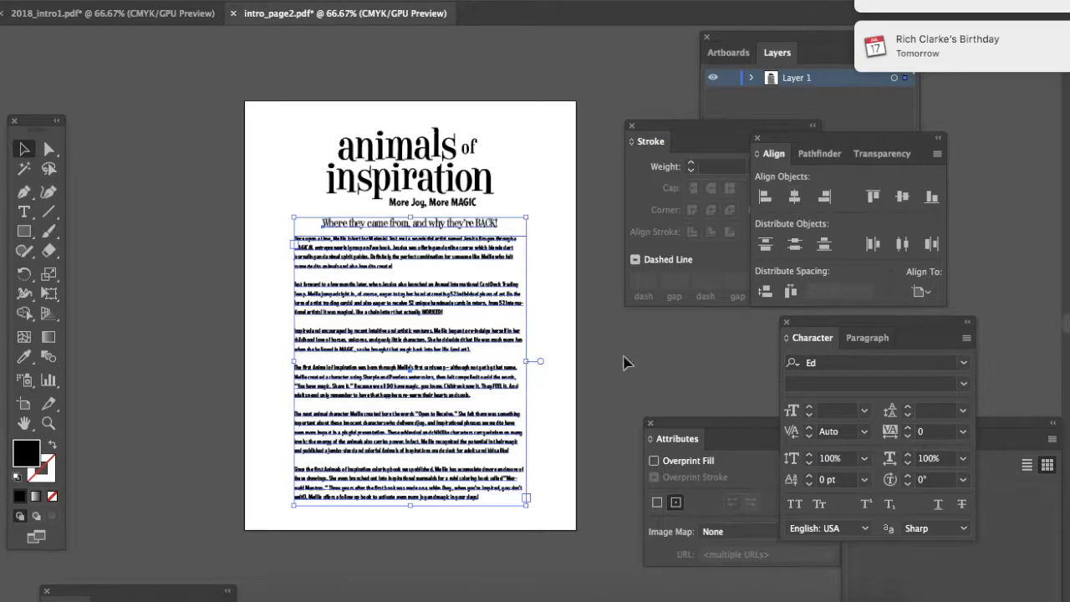
{"action": "left_click", "coordinate": [625, 362]}
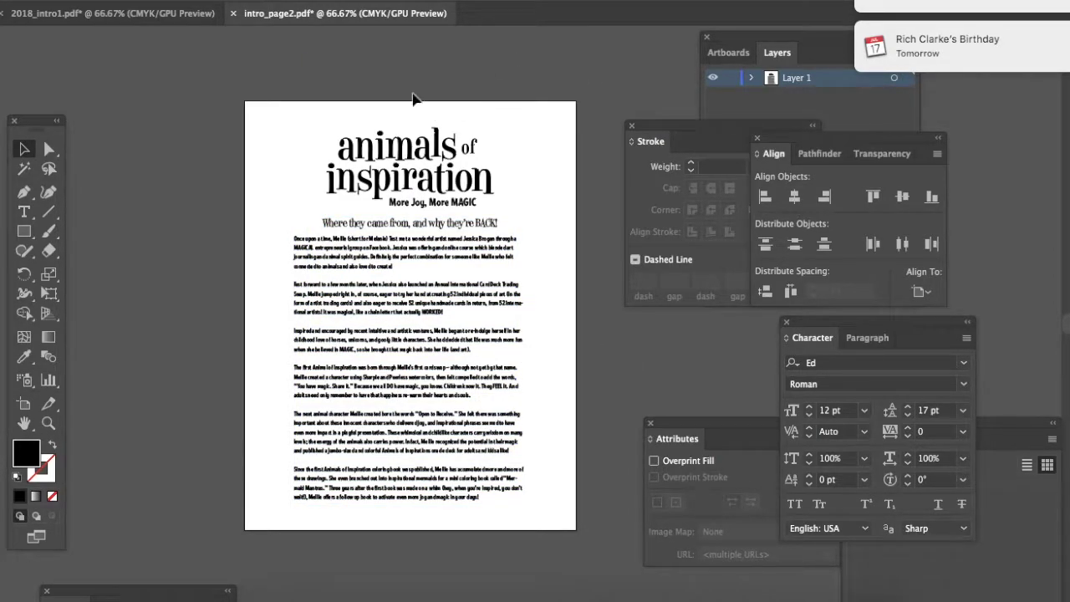
Try enlarging the story text to 13 pt
{"action": "left_click", "coordinate": [426, 205]}
{"action": "left_click", "coordinate": [468, 251]}
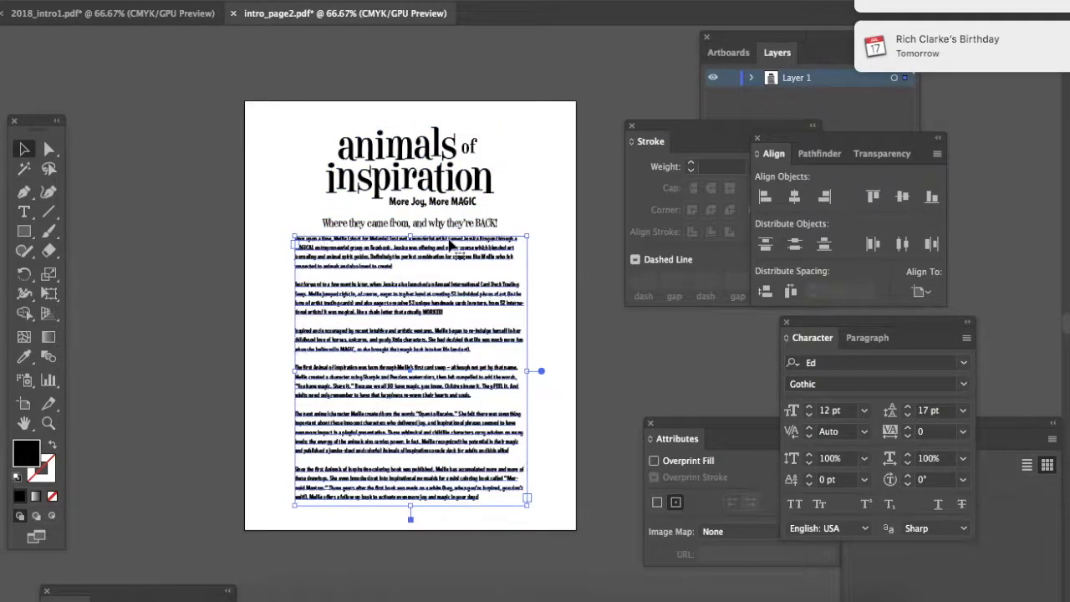
{"action": "left_click", "coordinate": [809, 407]}
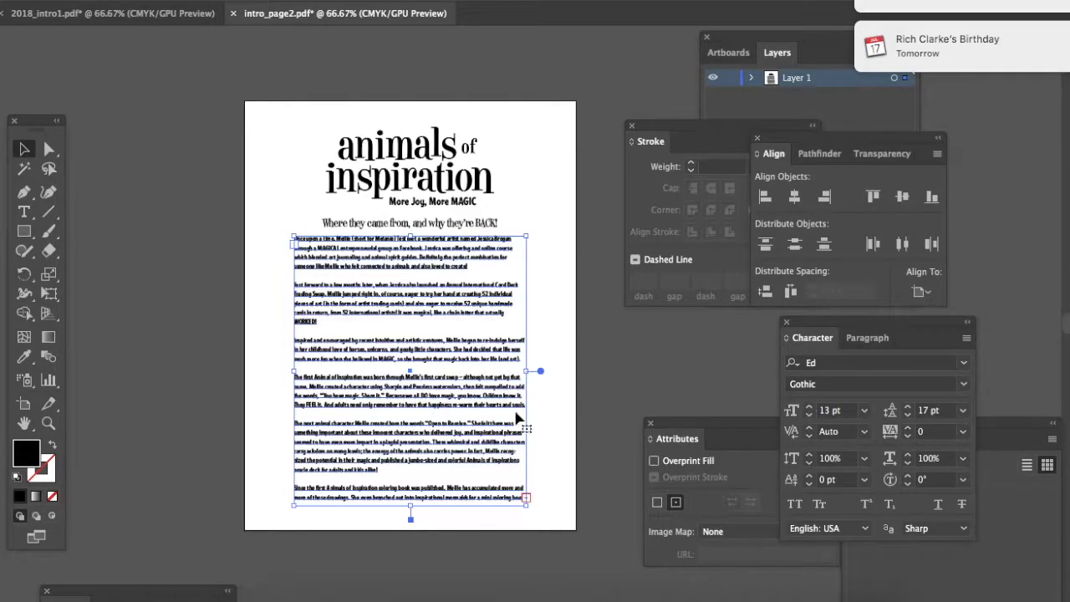
Nudge the story text block slightly to the right beneath the subtitle
{"action": "left_click", "coordinate": [386, 223]}
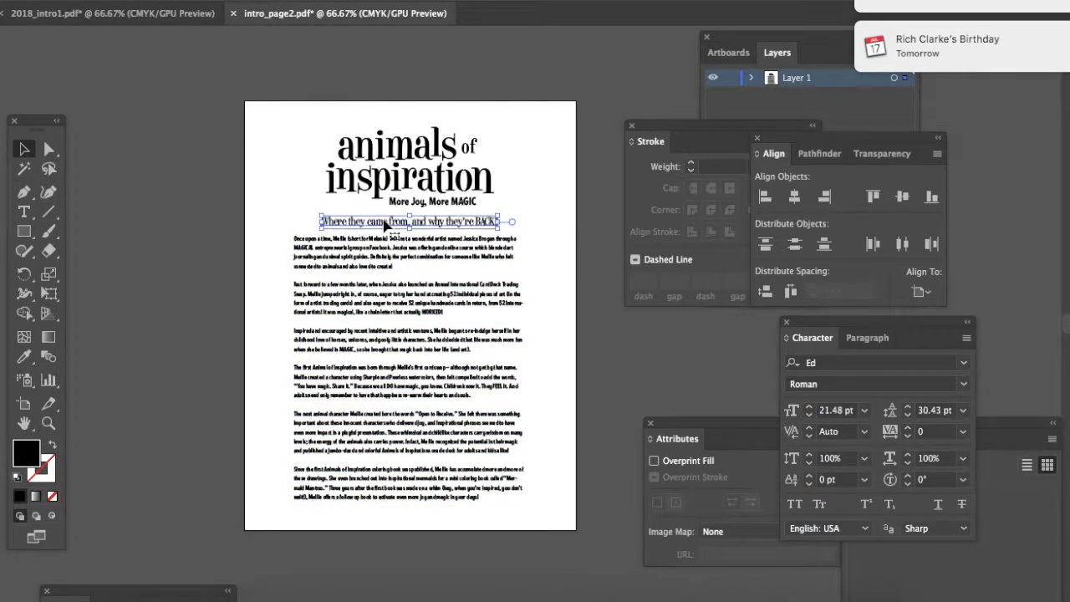
{"action": "left_click", "coordinate": [432, 367]}
{"action": "key", "text": "Right"}
{"action": "key", "text": "Right"}
{"action": "key", "text": "Right"}
{"action": "left_click", "coordinate": [251, 240]}
{"action": "left_click", "coordinate": [348, 314]}
{"action": "key", "text": "Right"}
{"action": "key", "text": "Right"}
Save the second intro page as the Illustrator file 2018introstory.ai in the Animals of Inspiration 2017 folder
{"action": "left_click", "coordinate": [139, 76]}
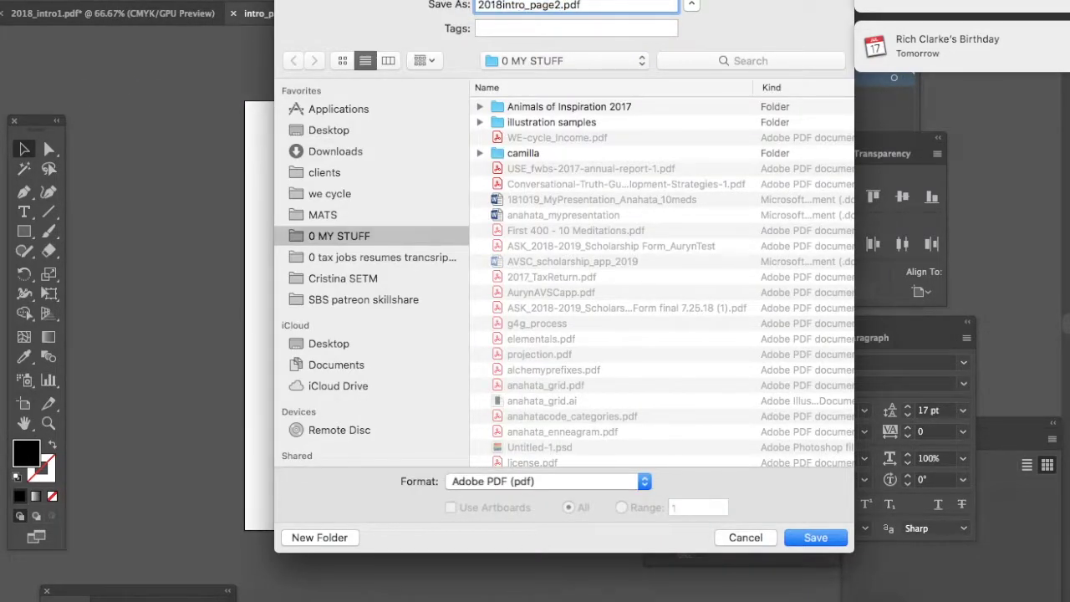
{"action": "left_click", "coordinate": [548, 481]}
{"action": "left_click", "coordinate": [510, 528]}
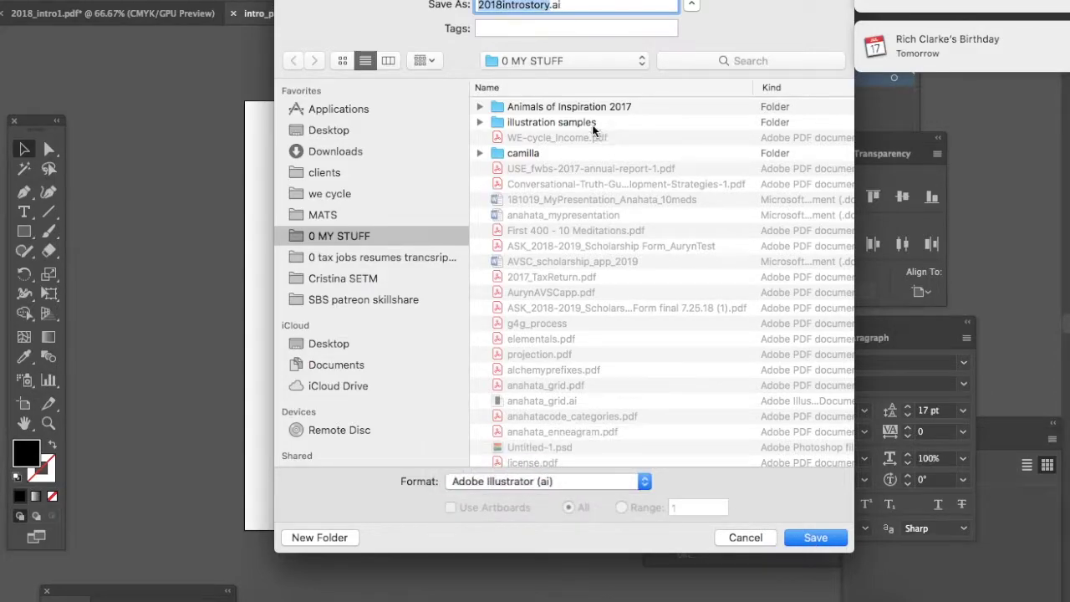
{"action": "double_click", "coordinate": [577, 107]}
{"action": "left_click", "coordinate": [815, 538]}
{"action": "left_click", "coordinate": [339, 524]}
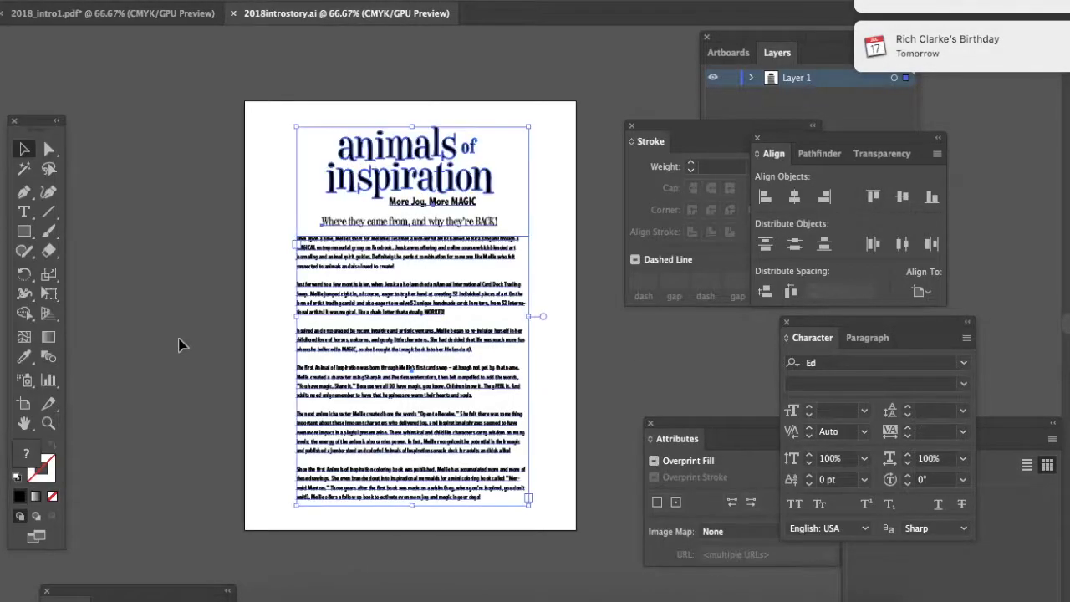
Save the story page as 2018introstory.pdf with View PDF after Saving enabled, review the resulting PDF and close it
{"action": "key", "text": "super+shift+s"}
{"action": "left_click", "coordinate": [815, 538]}
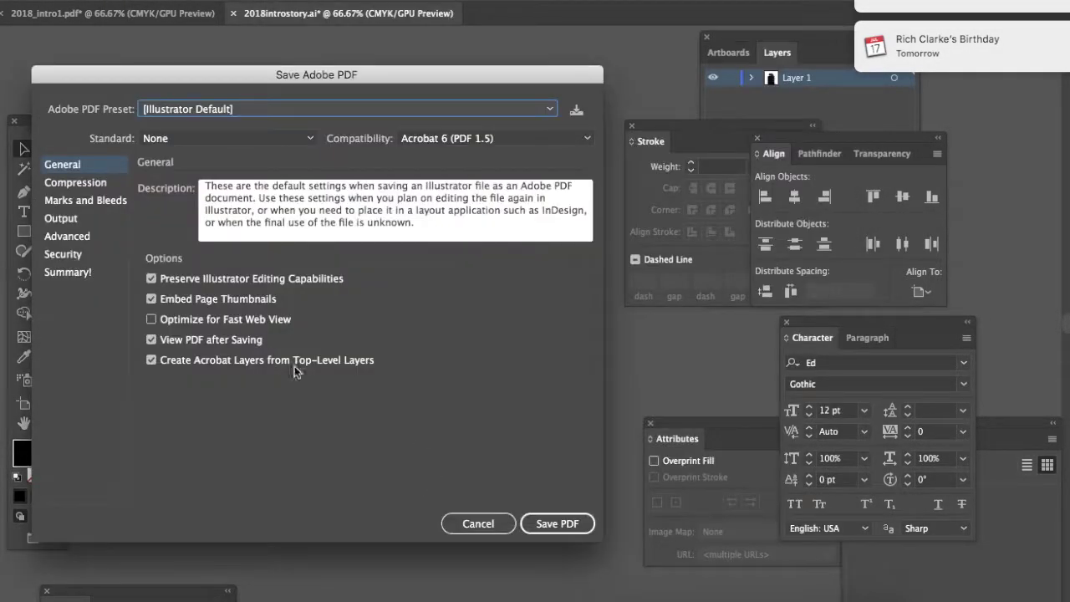
{"action": "left_click", "coordinate": [152, 318]}
{"action": "left_click", "coordinate": [152, 365]}
{"action": "left_click", "coordinate": [559, 587]}
{"action": "scroll", "coordinate": [602, 385], "scroll_direction": "down", "scroll_amount": 5}
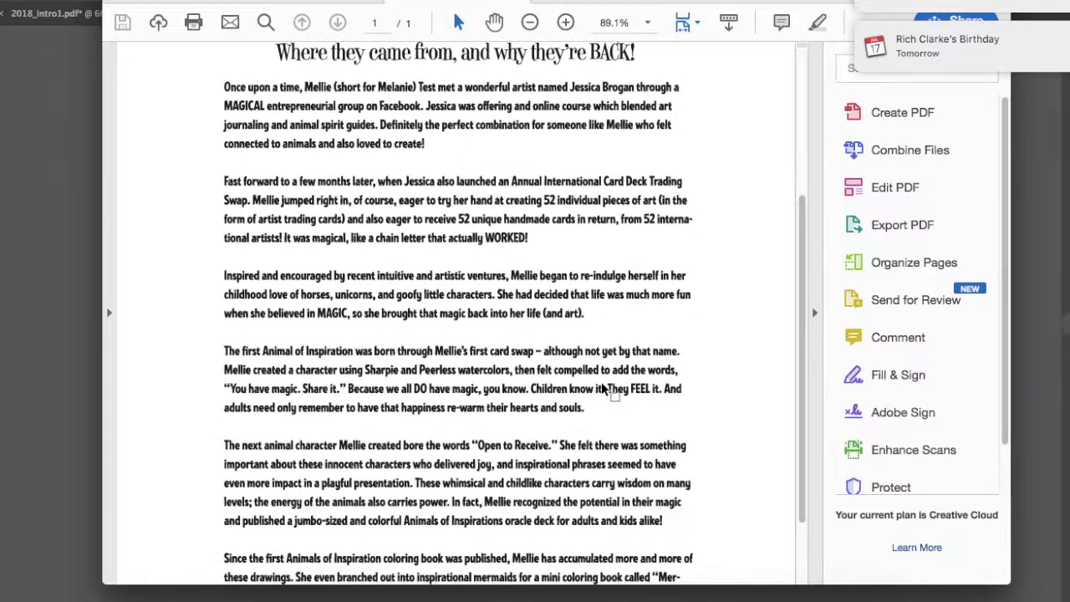
{"action": "key", "text": "super+w"}
Open coloring_maintitle.pdf, coloring_copyrightp2.pdf, coloring_byebye.pdf and coloring_aboutme.pdf from the 0 MY STUFF folder, accepting the outlined-text notices
{"action": "left_click", "coordinate": [78, 295]}
{"action": "key", "text": "super+o"}
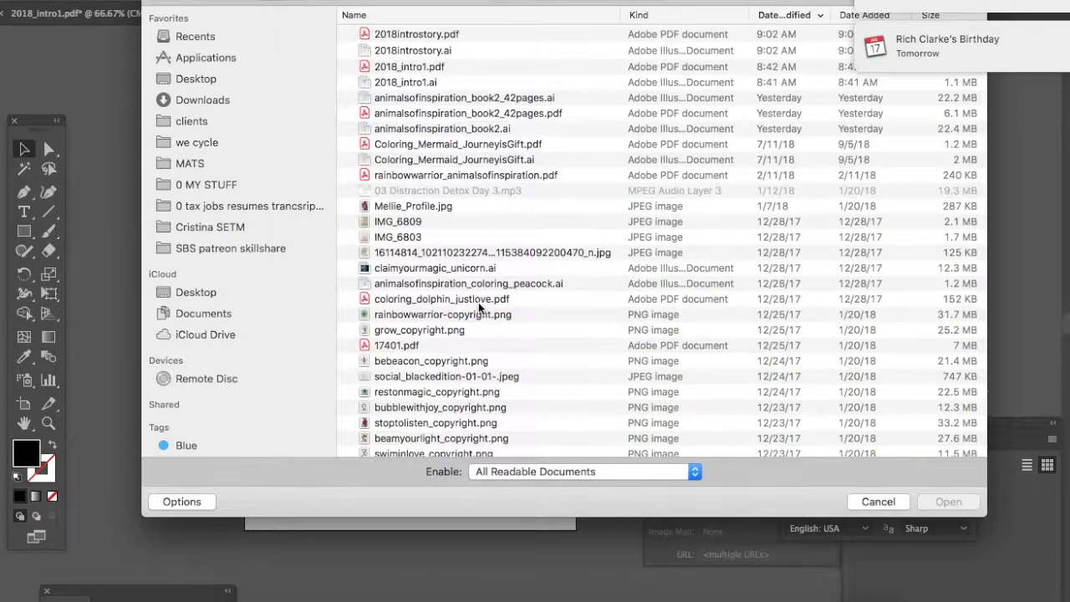
{"action": "left_click", "coordinate": [205, 100]}
{"action": "scroll", "coordinate": [539, 299], "scroll_direction": "down", "scroll_amount": 5}
{"action": "left_click", "coordinate": [207, 184]}
{"action": "scroll", "coordinate": [452, 251], "scroll_direction": "down", "scroll_amount": 10}
{"action": "left_click", "coordinate": [428, 228]}
{"action": "key", "text": "Down"}
{"action": "key", "text": "Down"}
{"action": "left_click", "coordinate": [428, 217], "text": "shift"}
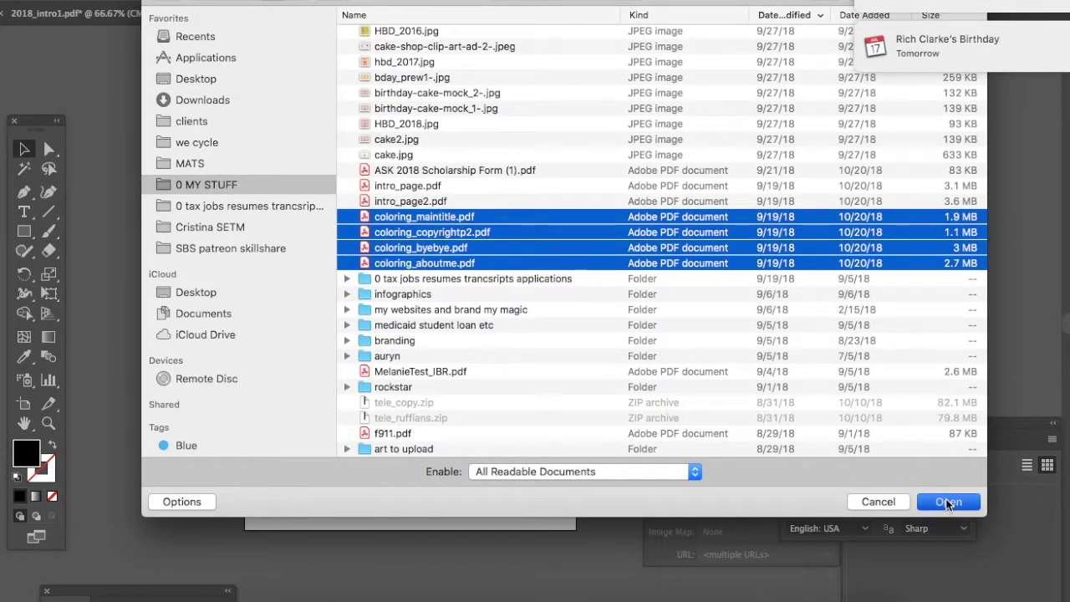
{"action": "left_click", "coordinate": [948, 502]}
{"action": "left_click", "coordinate": [692, 410]}
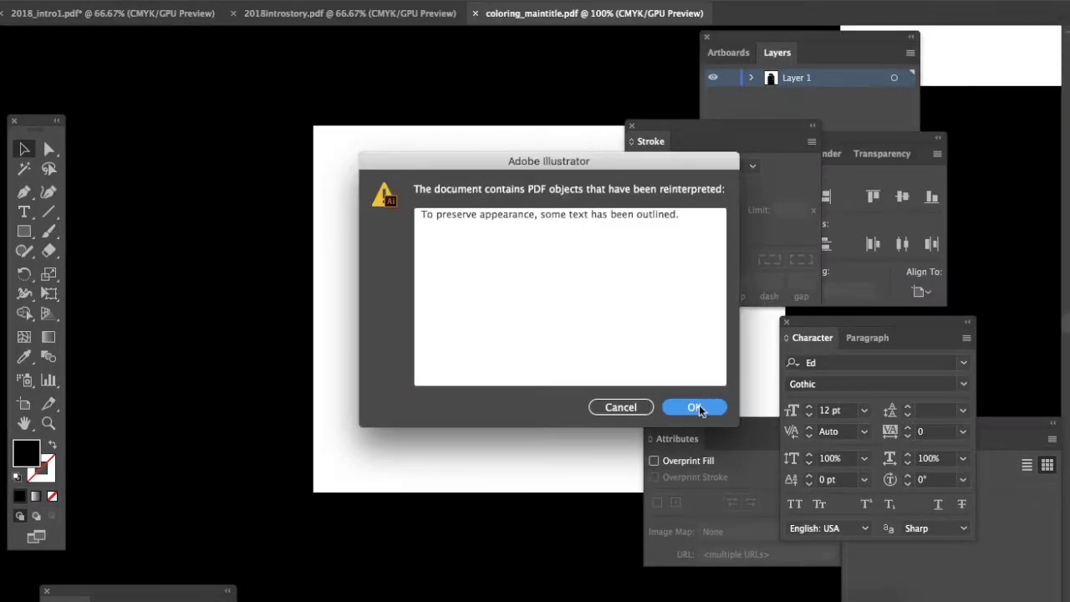
{"action": "left_click", "coordinate": [696, 409]}
{"action": "left_click", "coordinate": [694, 409]}
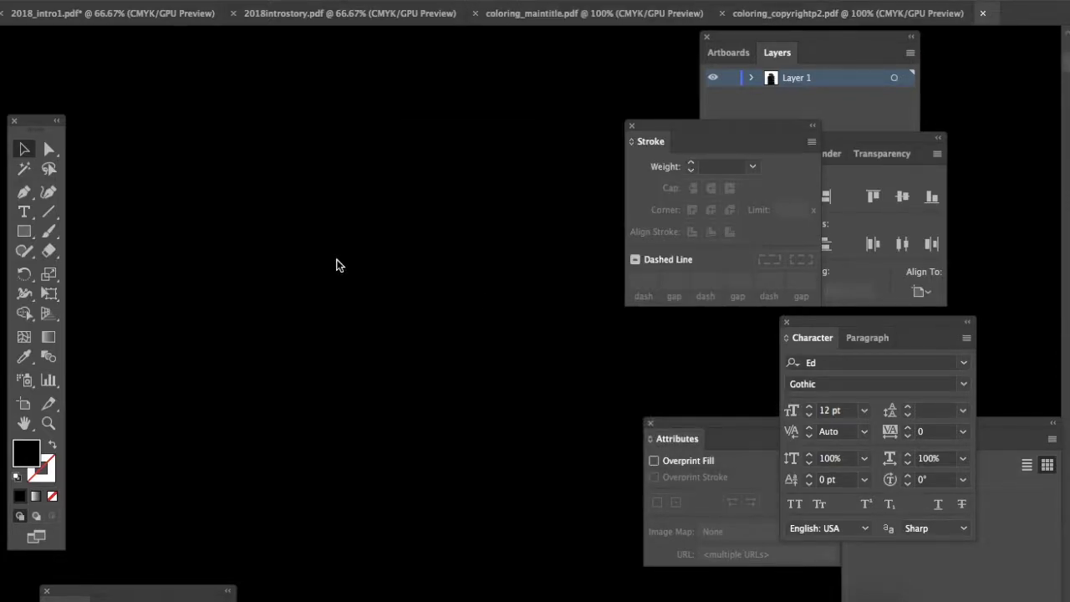
{"action": "left_click", "coordinate": [694, 409]}
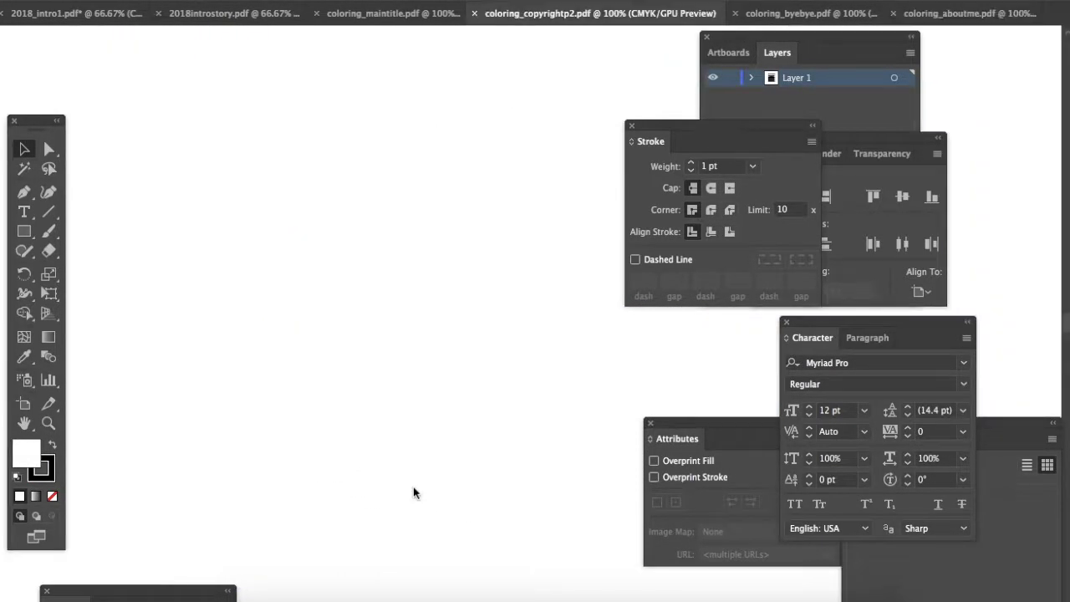
Add text above the old copyright block reading "Copyright 2018" with the author's full name, followed by "All rights reserved."
{"action": "key", "text": "t"}
{"action": "left_click", "coordinate": [317, 229]}
{"action": "type", "text": "Copyright  2018 Melanie (Mellie) Test"}
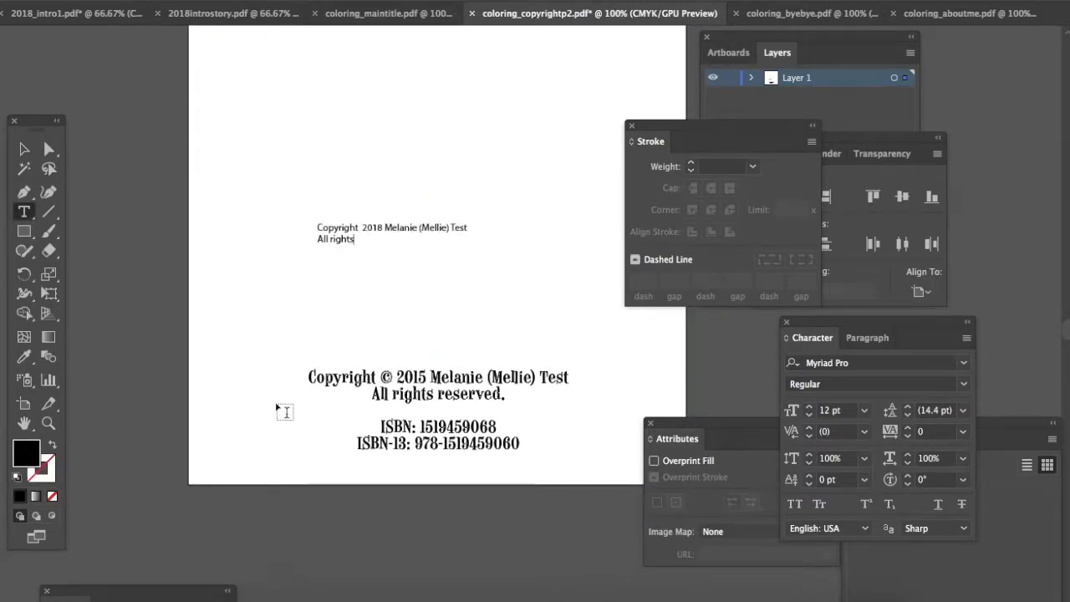
Search Notes for "isbn" and copy the ISBN-10 and ISBN-13 lines into the new copyright text
{"action": "key", "text": "super+Tab"}
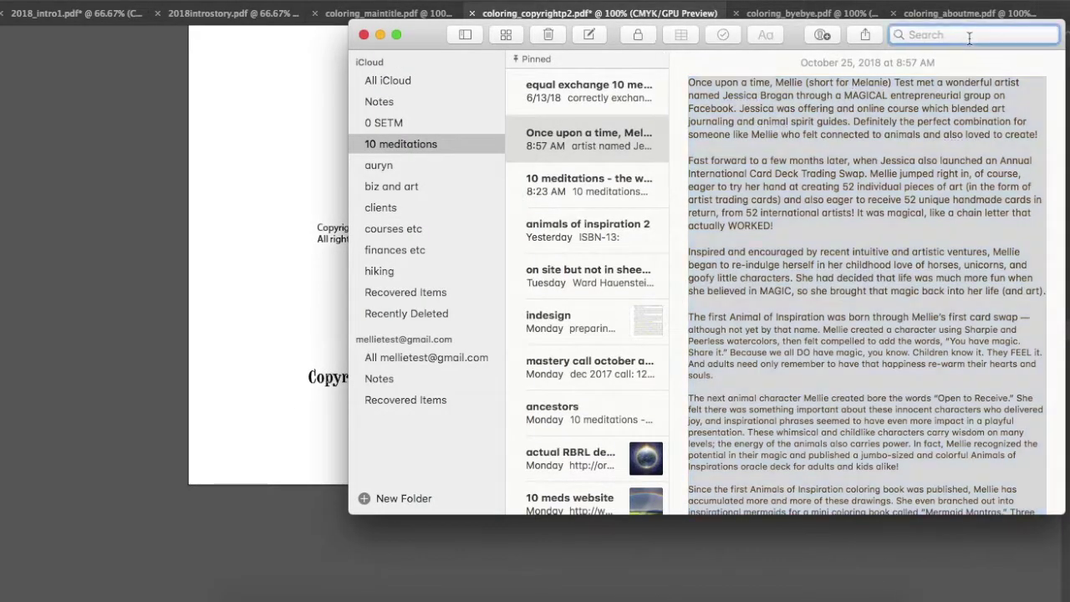
{"action": "type", "text": "isbn"}
{"action": "left_click_drag", "start_coordinate": [698, 102], "coordinate": [757, 197]}
{"action": "key", "text": "super+Tab"}
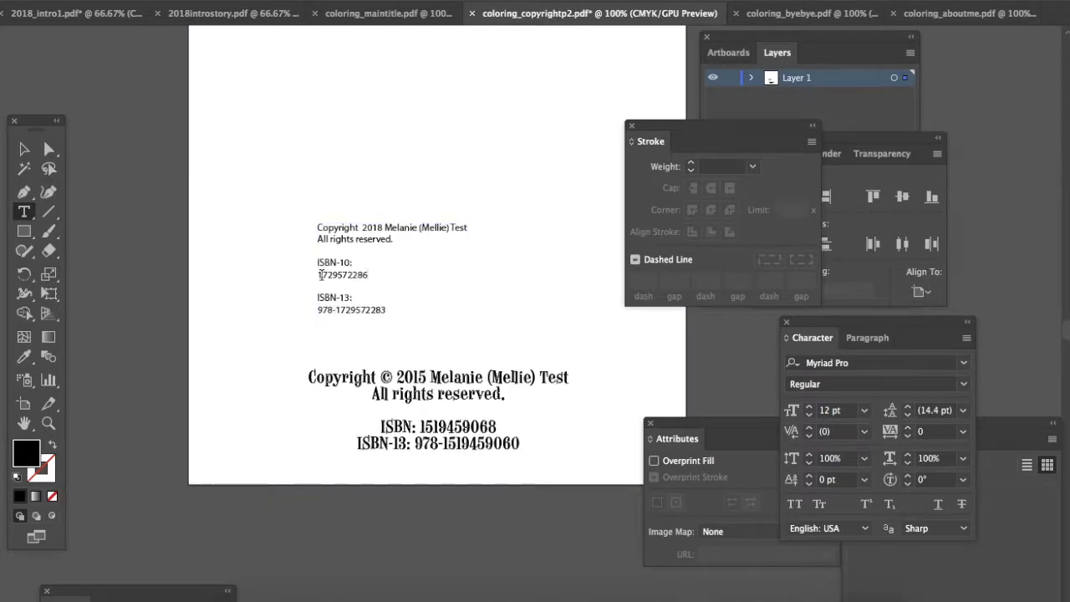
Join each ISBN label and its number onto a single line in the new copyright text
{"action": "left_click", "coordinate": [320, 275]}
{"action": "key", "text": "BackSpace"}
{"action": "left_click", "coordinate": [320, 299]}
{"action": "key", "text": "BackSpace"}
Set the new copyright text in the Ed Roman font with a tracking of 40
{"action": "left_click", "coordinate": [24, 148]}
{"action": "left_click", "coordinate": [343, 239]}
{"action": "left_click", "coordinate": [854, 362]}
{"action": "type", "text": "Ed"}
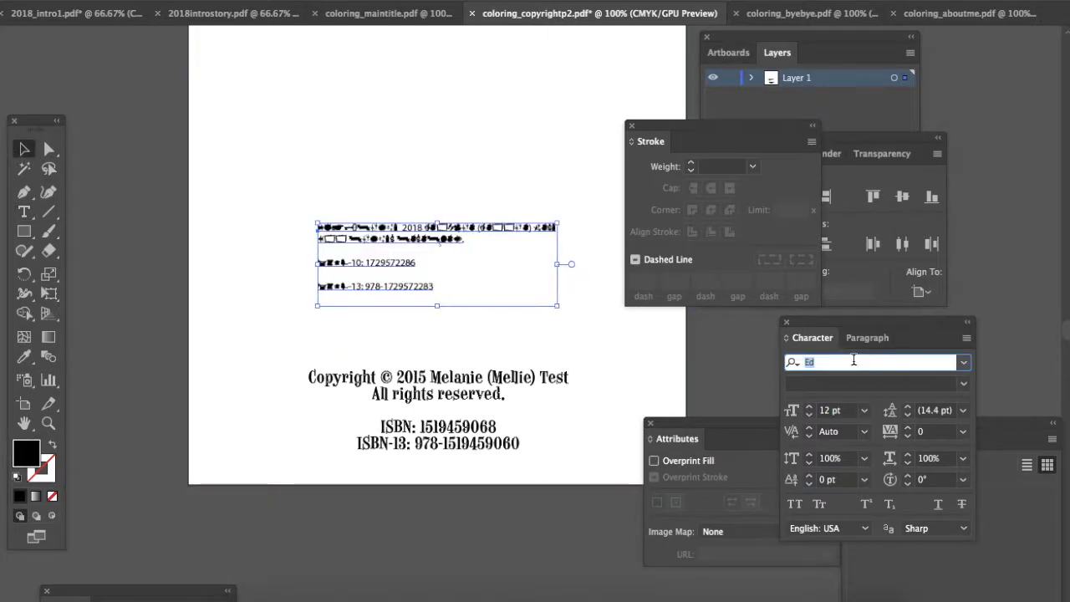
{"action": "left_click", "coordinate": [964, 362]}
{"action": "scroll", "coordinate": [836, 485], "scroll_direction": "down", "scroll_amount": 5}
{"action": "left_click", "coordinate": [840, 494]}
{"action": "double_click", "coordinate": [932, 431]}
{"action": "type", "text": "40"}
{"action": "key", "text": "Return"}
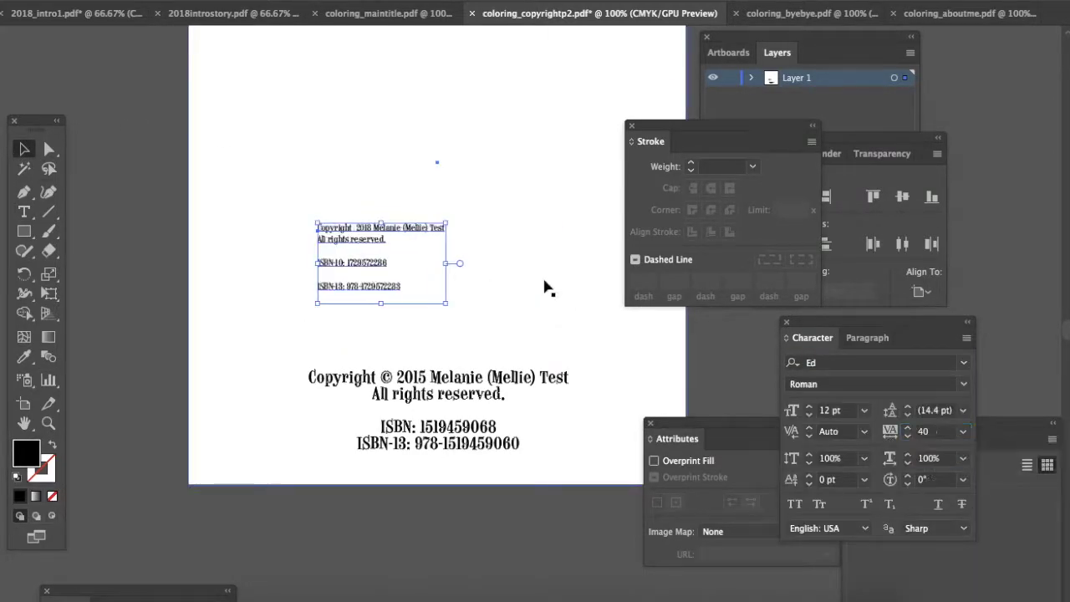
Enlarge the new copyright text slightly and center-align its paragraphs
{"action": "left_click_drag", "start_coordinate": [446, 223], "coordinate": [475, 204]}
{"action": "left_click", "coordinate": [867, 338]}
{"action": "left_click", "coordinate": [822, 365]}
Remove the blank line between the ISBN-10 and ISBN-13 lines
{"action": "left_click", "coordinate": [472, 294]}
{"action": "double_click", "coordinate": [267, 285]}
{"action": "key", "text": "BackSpace"}
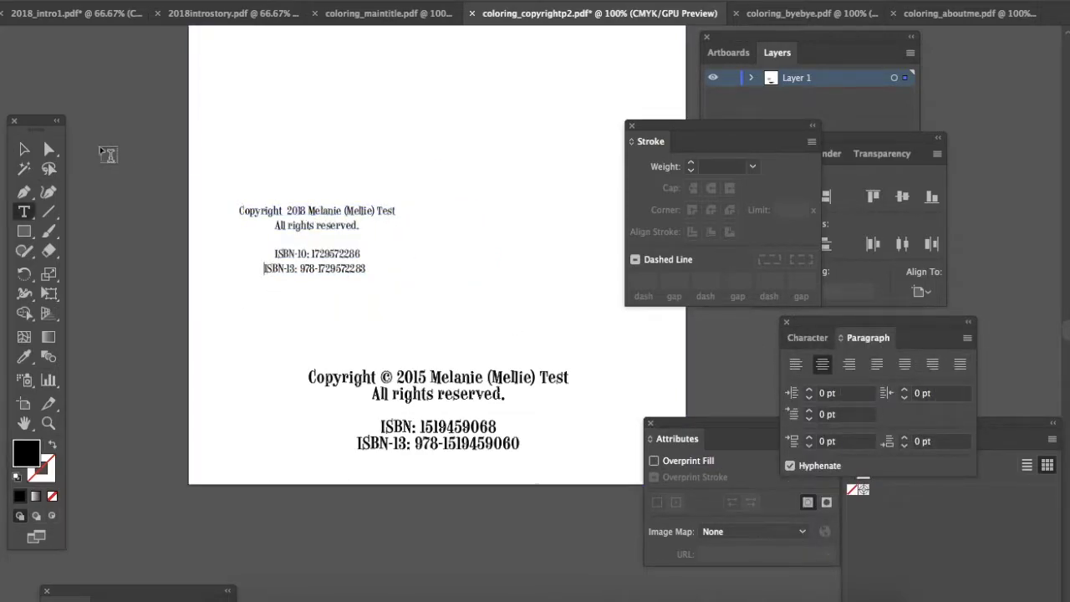
Enlarge the new copyright block a little more and move it down over the old copyright text
{"action": "left_click", "coordinate": [23, 149]}
{"action": "left_click_drag", "start_coordinate": [396, 205], "coordinate": [429, 191]}
{"action": "left_click", "coordinate": [258, 154]}
{"action": "scroll", "coordinate": [267, 154], "scroll_direction": "down", "scroll_amount": 3}
{"action": "left_click_drag", "start_coordinate": [335, 146], "coordinate": [437, 323]}
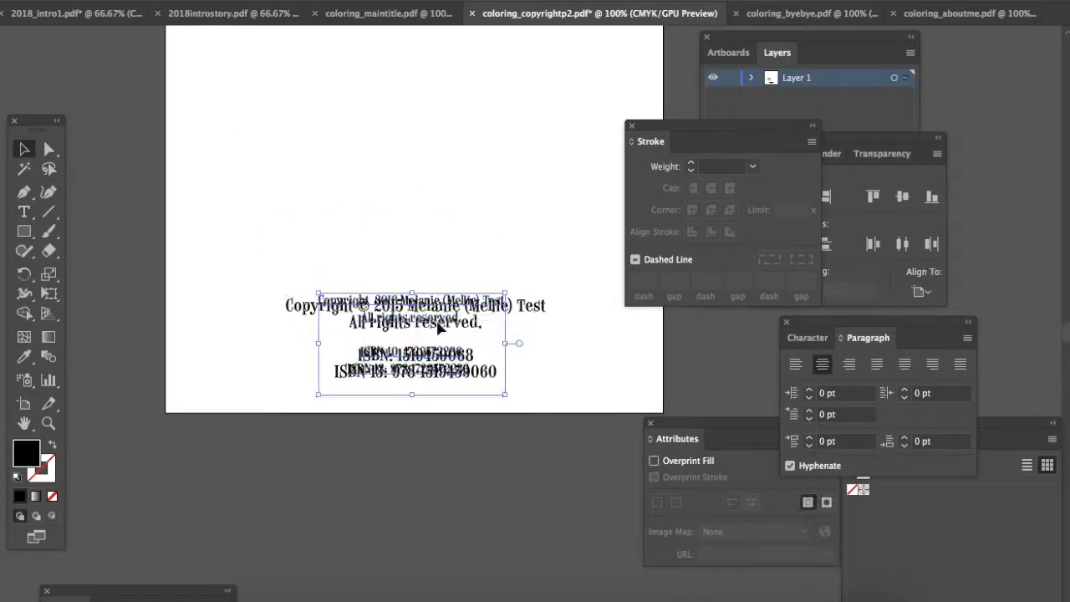
Scale the new copyright block up to nearly the old text's width, shift it left and delete the old block
{"action": "left_click_drag", "start_coordinate": [505, 293], "coordinate": [560, 237]}
{"action": "key", "text": "shift+Left"}
{"action": "key", "text": "shift+Left"}
{"action": "key", "text": "shift+Left"}
{"action": "left_click", "coordinate": [539, 306]}
{"action": "key", "text": "Delete"}
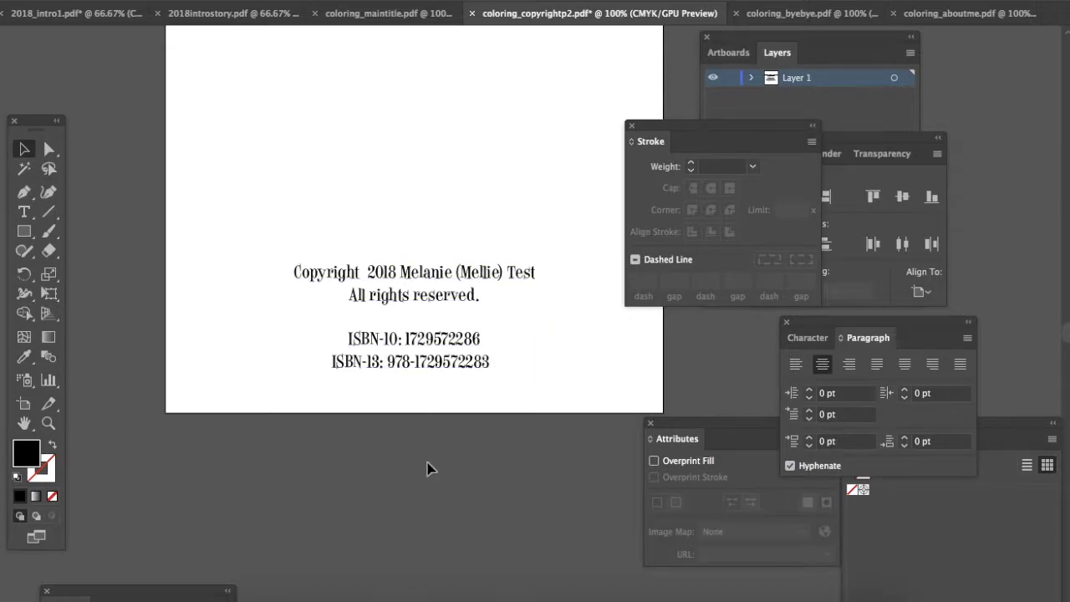
Center the new copyright block horizontally on the artboard
{"action": "left_click", "coordinate": [435, 362]}
{"action": "left_click", "coordinate": [861, 177]}
{"action": "left_click", "coordinate": [795, 197]}
Delete the old 2015 copyright block lying below the artboard
{"action": "left_click", "coordinate": [385, 478]}
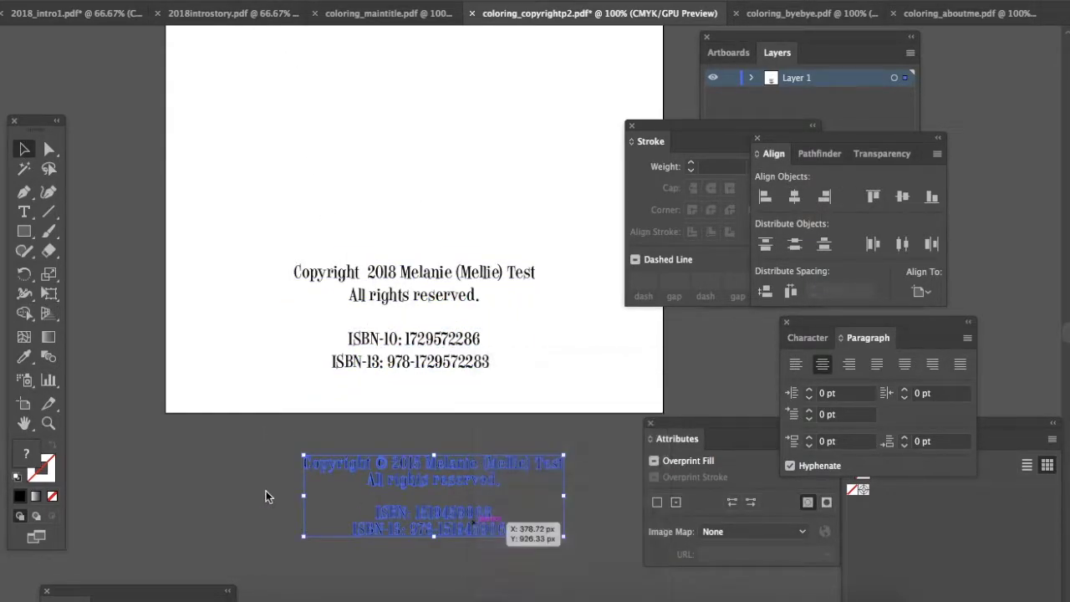
{"action": "left_click", "coordinate": [391, 474]}
{"action": "key", "text": "Delete"}
{"action": "key", "text": "Delete"}
Remove the extra space before 2018 in the copyright line
{"action": "key", "text": "equal"}
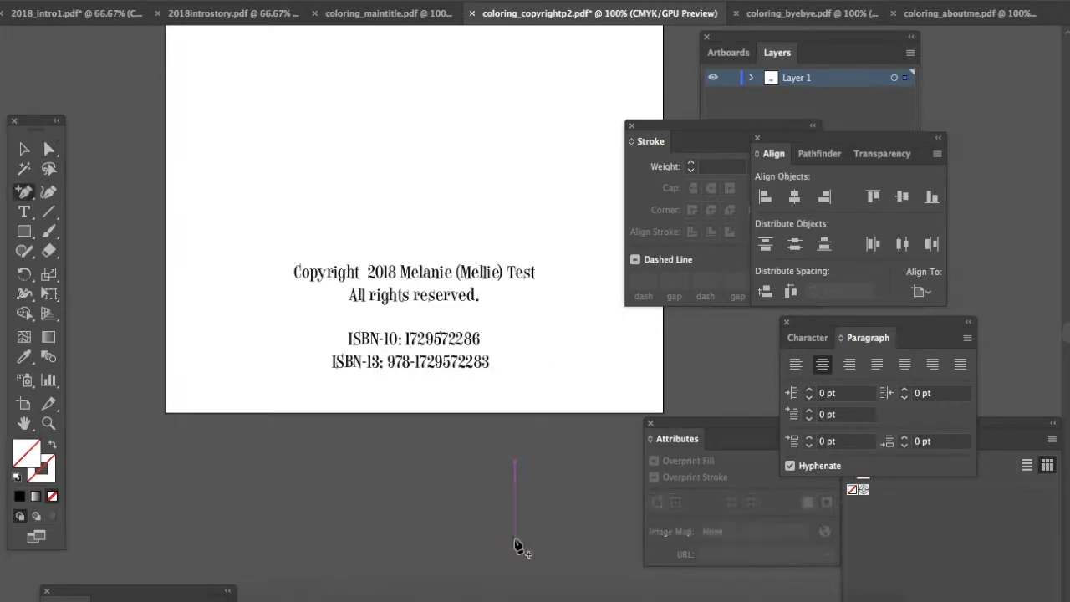
{"action": "double_click", "coordinate": [366, 272]}
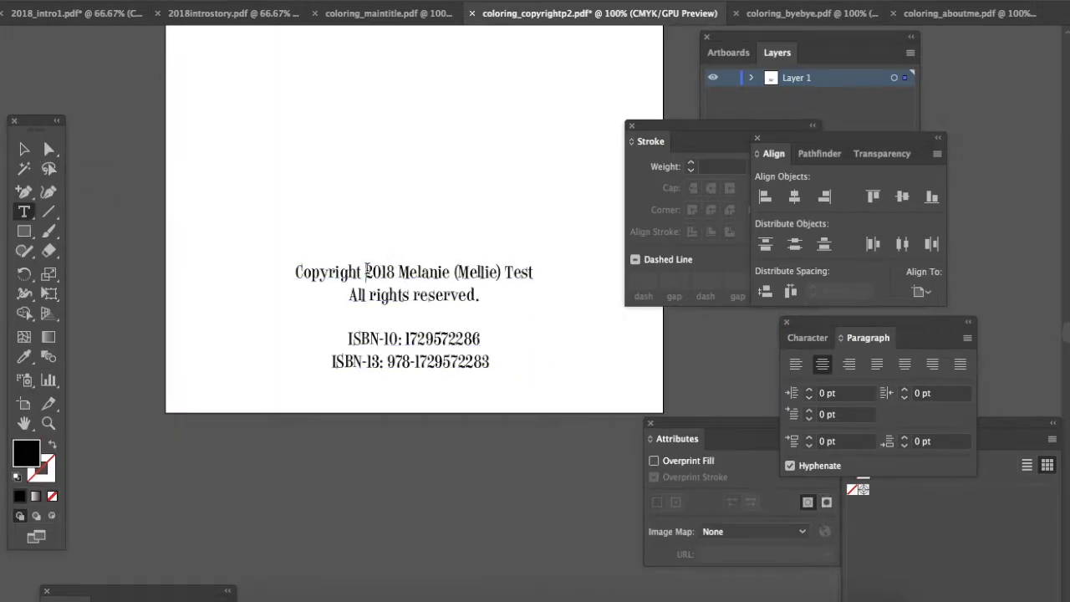
{"action": "left_click", "coordinate": [456, 476]}
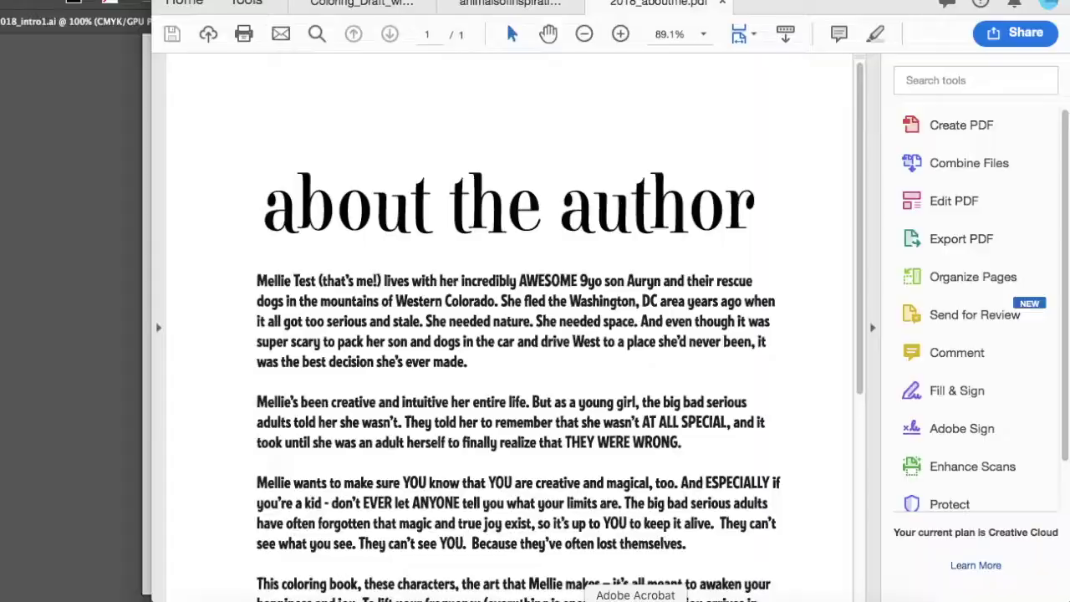
Close 2018_aboutme.pdf and look through the coloring pages of the animals of inspiration PDF
{"action": "left_click", "coordinate": [721, 6]}
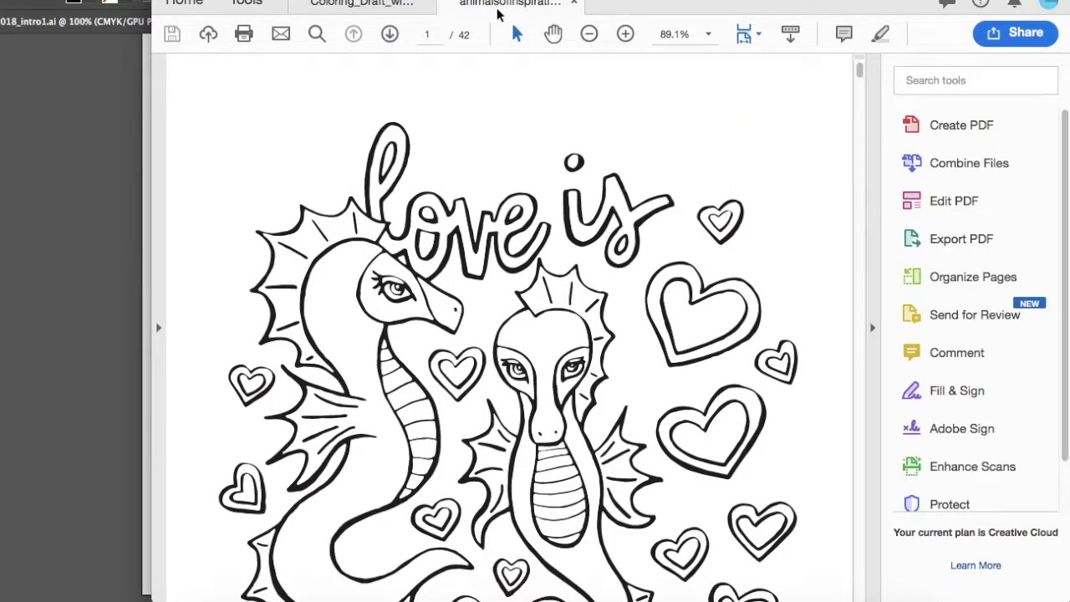
{"action": "scroll", "coordinate": [527, 166], "scroll_direction": "down", "scroll_amount": 20}
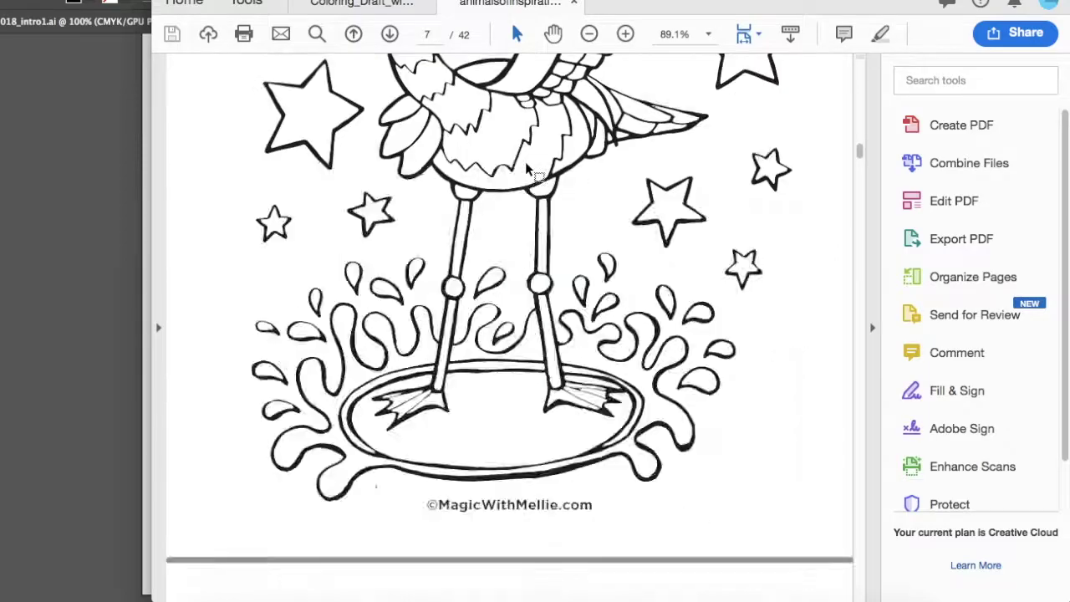
{"action": "scroll", "coordinate": [527, 165], "scroll_direction": "up", "scroll_amount": 20}
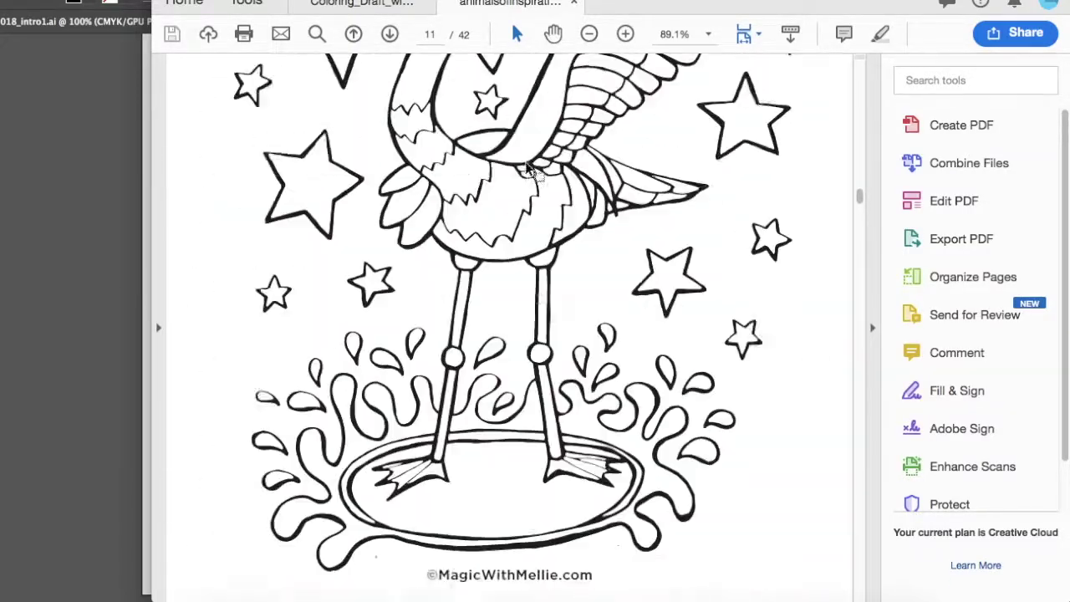
{"action": "scroll", "coordinate": [526, 165], "scroll_direction": "down", "scroll_amount": 1}
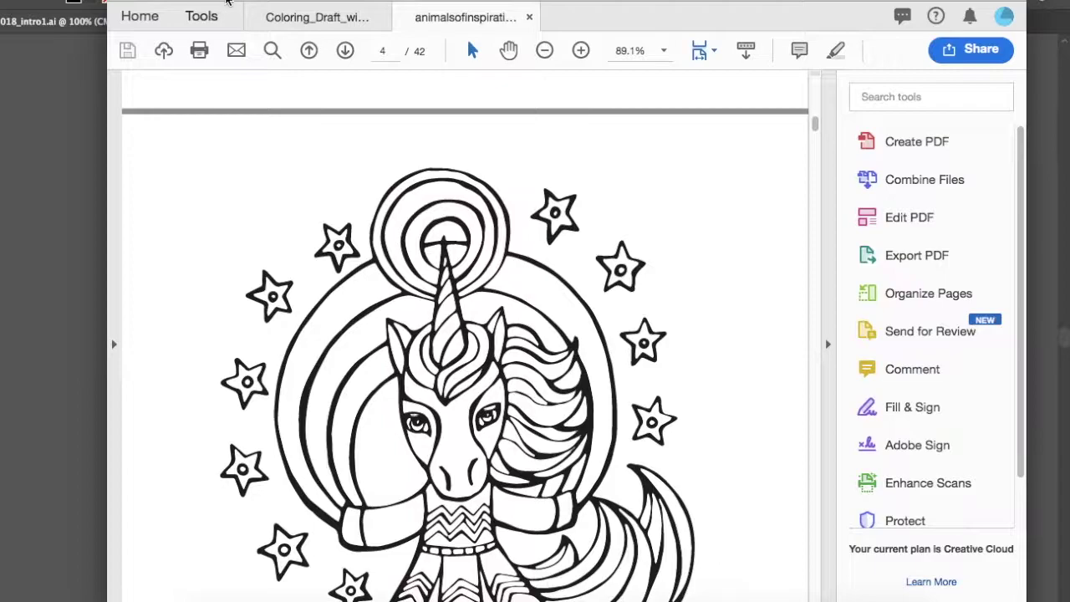
Open the Organize Pages tool for the coloring PDF and review the page thumbnails
{"action": "left_click", "coordinate": [247, 2]}
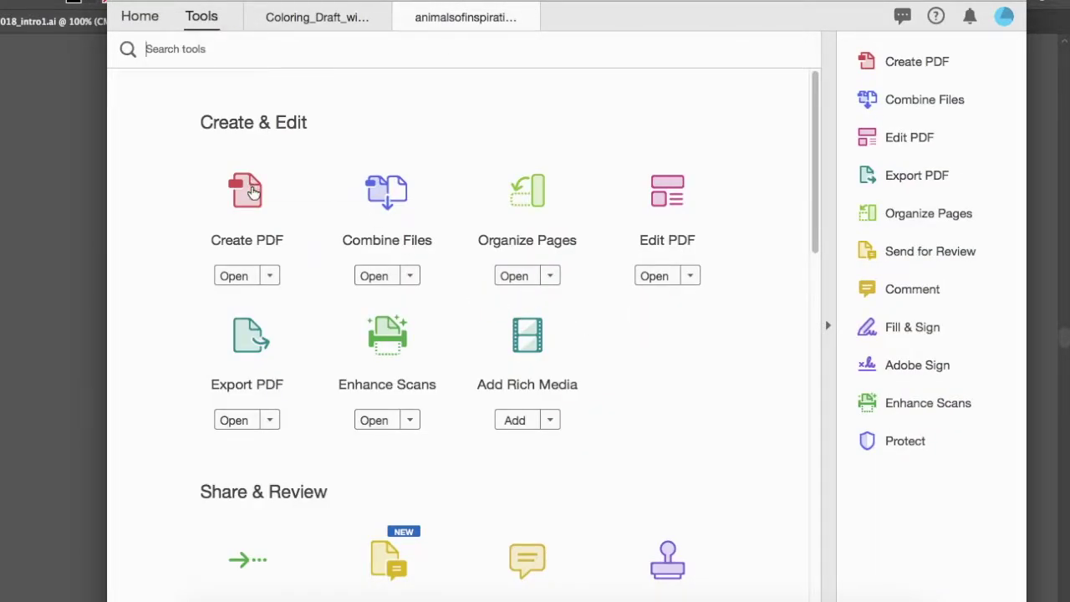
{"action": "left_click", "coordinate": [525, 203]}
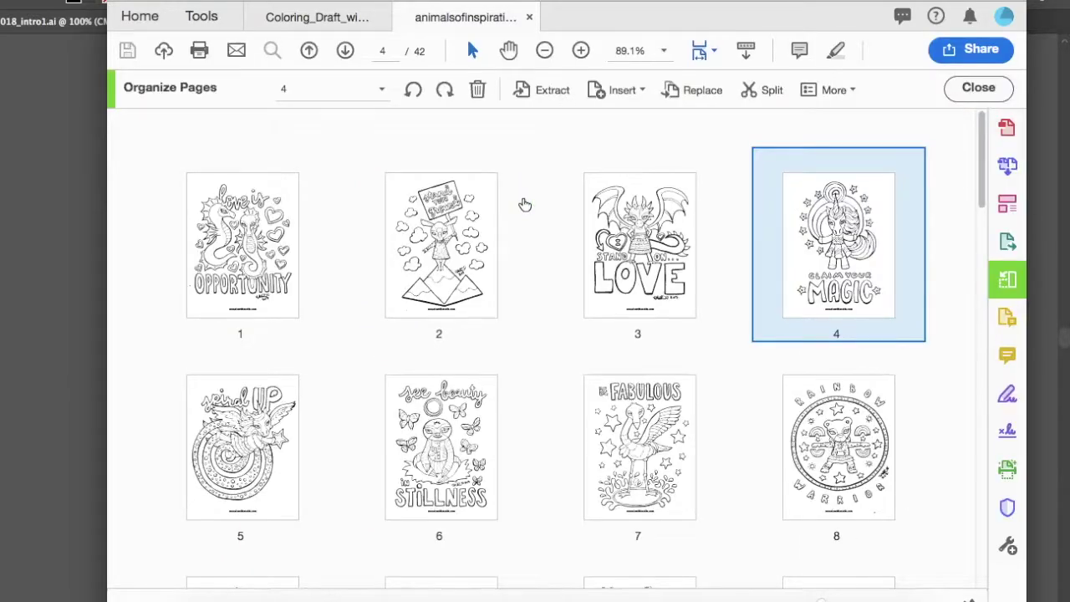
{"action": "scroll", "coordinate": [615, 437], "scroll_direction": "down", "scroll_amount": 2}
{"action": "scroll", "coordinate": [612, 435], "scroll_direction": "down", "scroll_amount": 10}
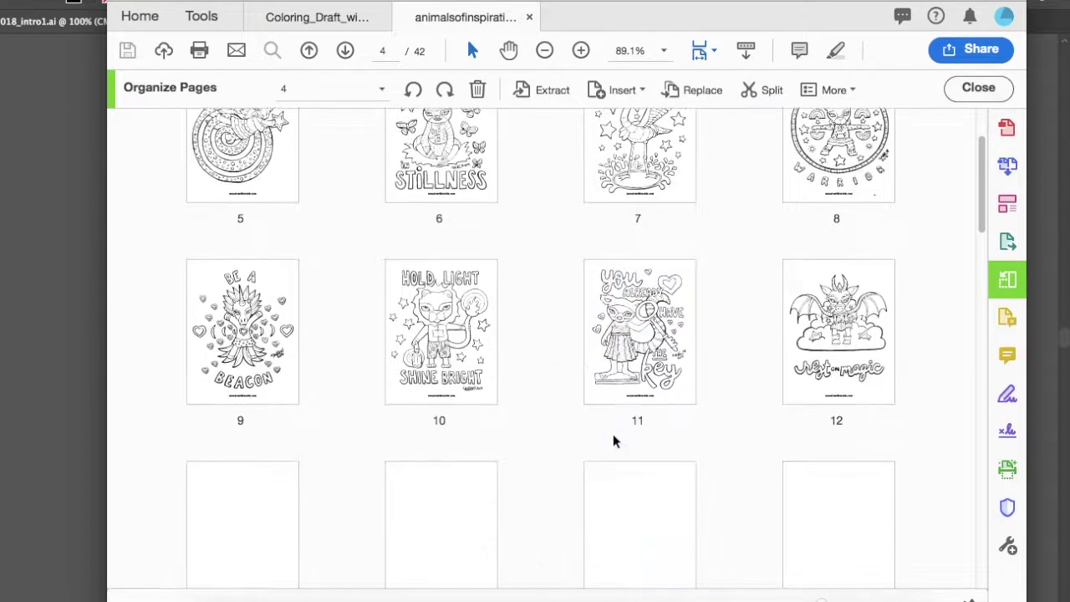
{"action": "scroll", "coordinate": [613, 436], "scroll_direction": "down", "scroll_amount": 9}
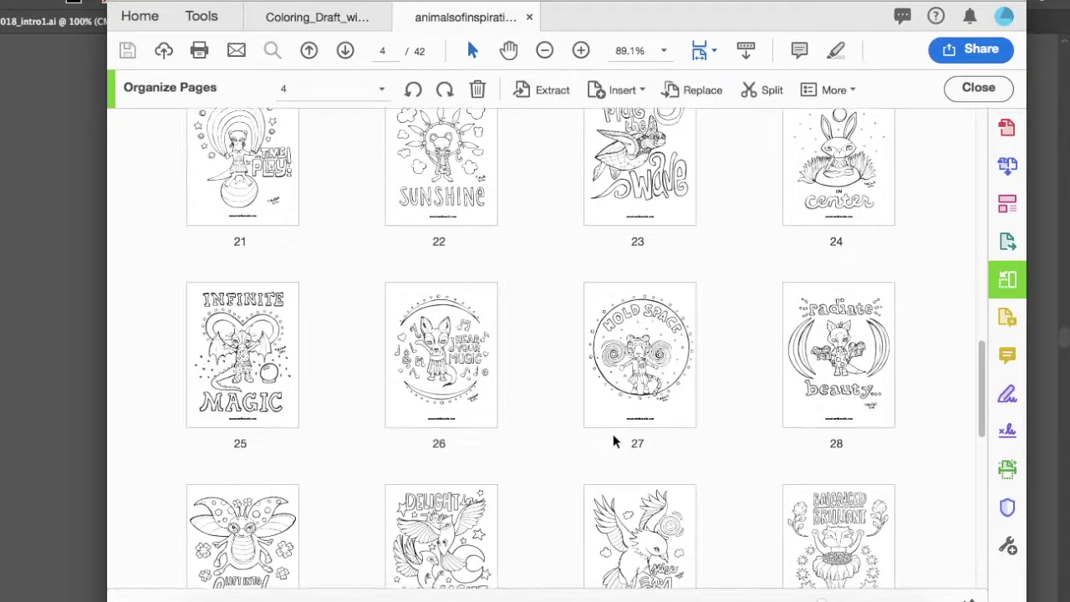
{"action": "scroll", "coordinate": [614, 439], "scroll_direction": "up", "scroll_amount": 20}
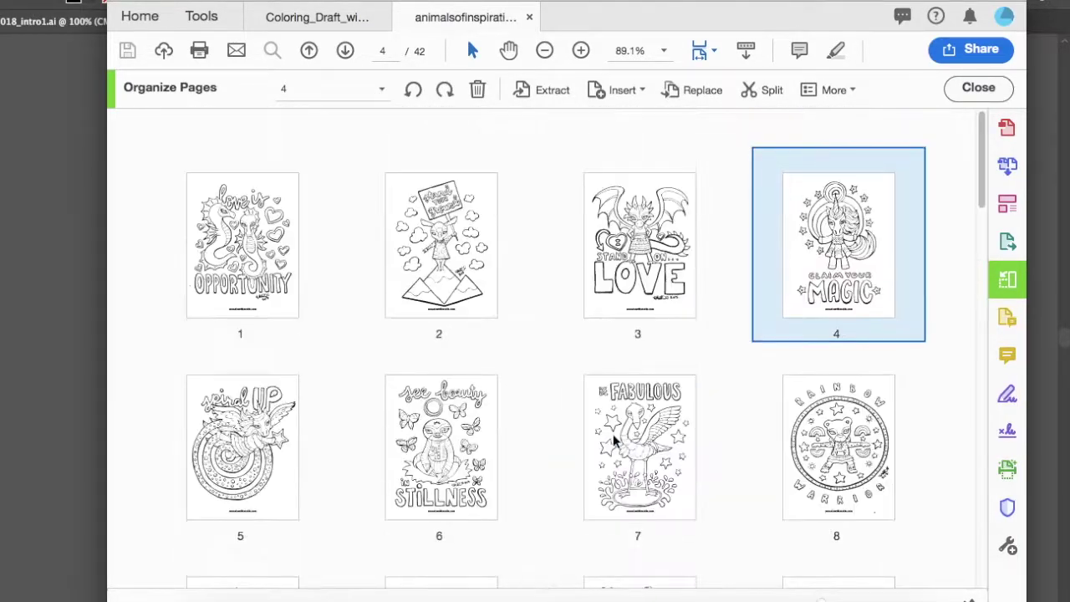
Insert a blank page after page 1, the seahorse "love is opportunity" drawing
{"action": "left_click", "coordinate": [277, 207]}
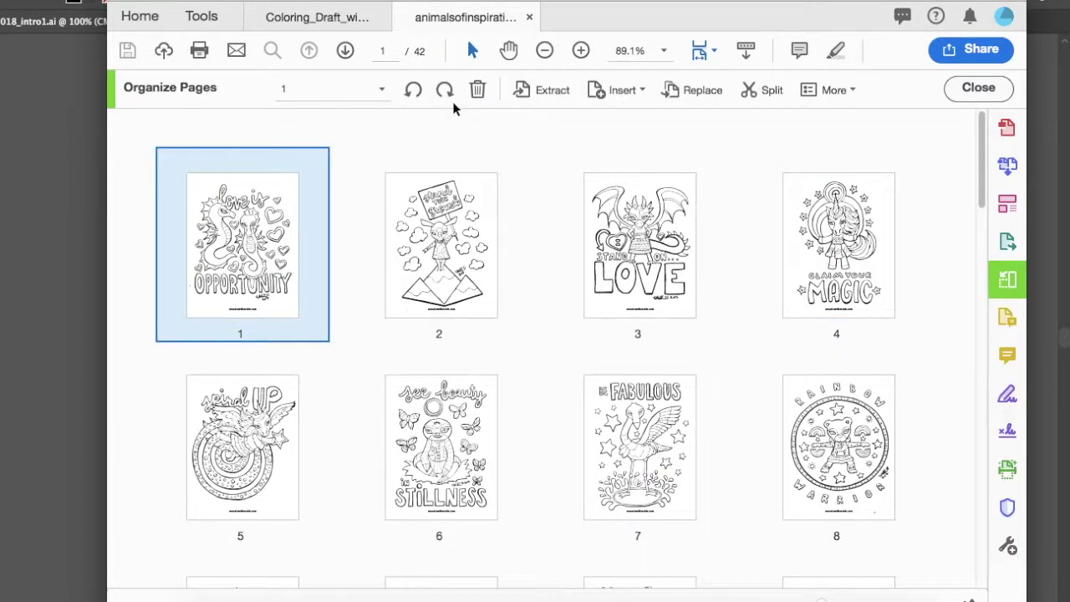
{"action": "left_click", "coordinate": [640, 92]}
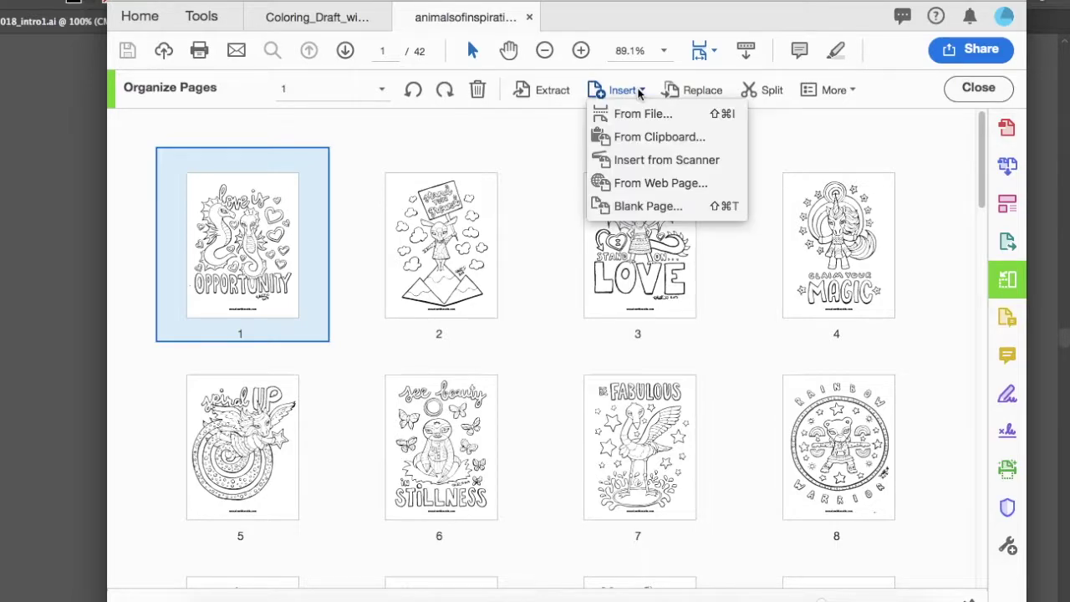
{"action": "left_click", "coordinate": [644, 203]}
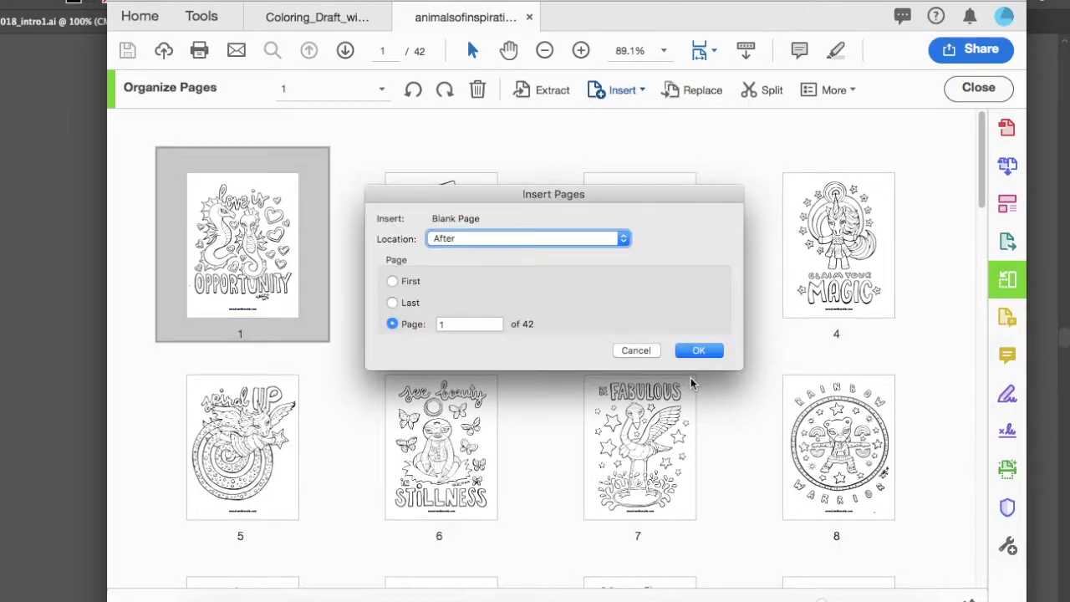
{"action": "left_click", "coordinate": [699, 352]}
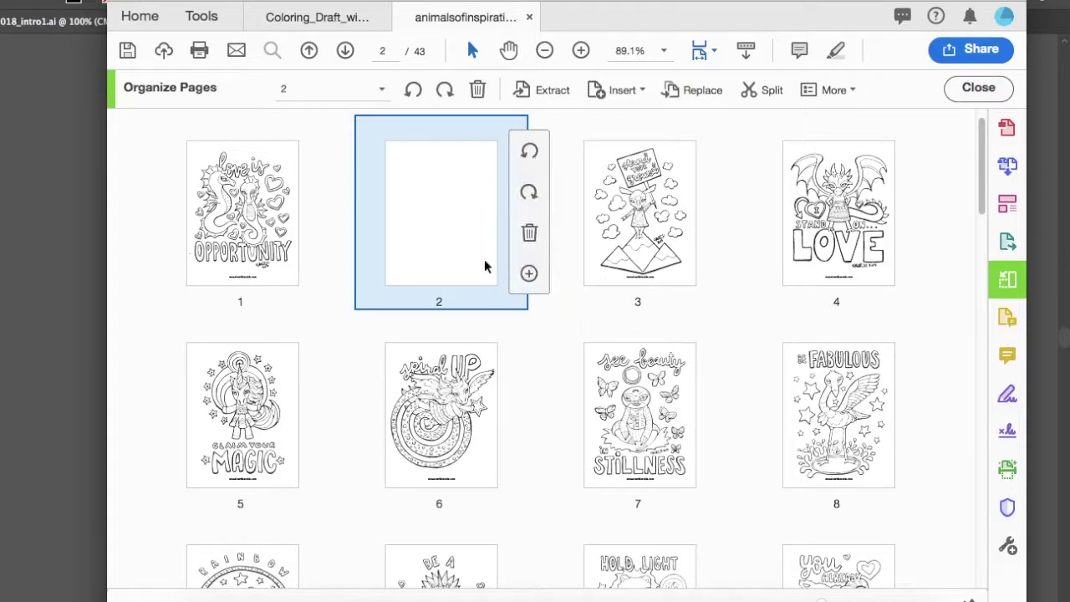
Insert a blank page after page 3, the drawing of the character holding a sign on the mountains
{"action": "left_click", "coordinate": [676, 263]}
{"action": "left_click", "coordinate": [640, 92]}
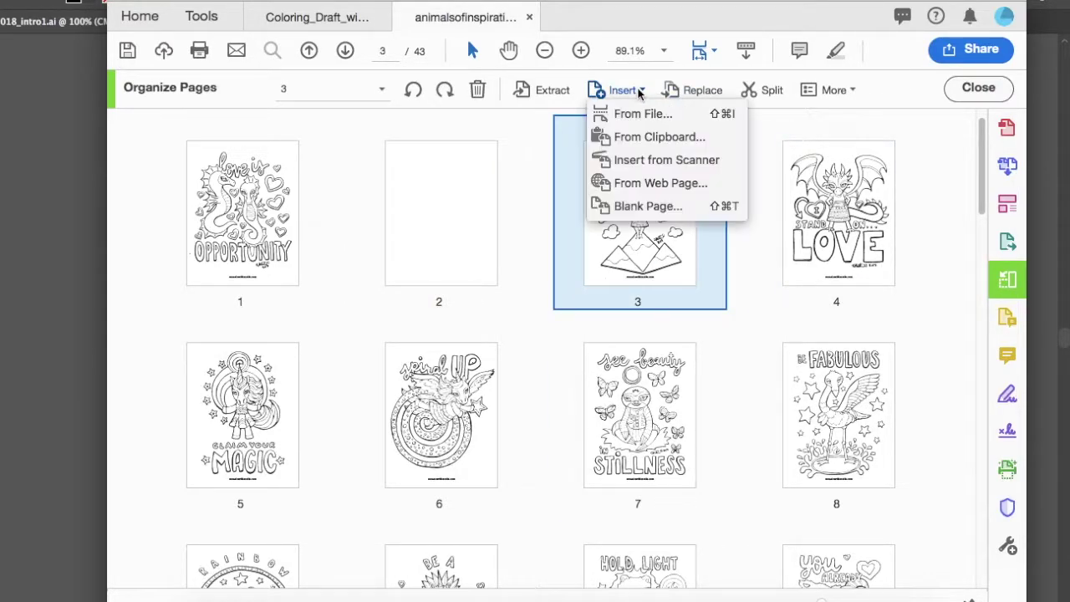
{"action": "left_click", "coordinate": [675, 208]}
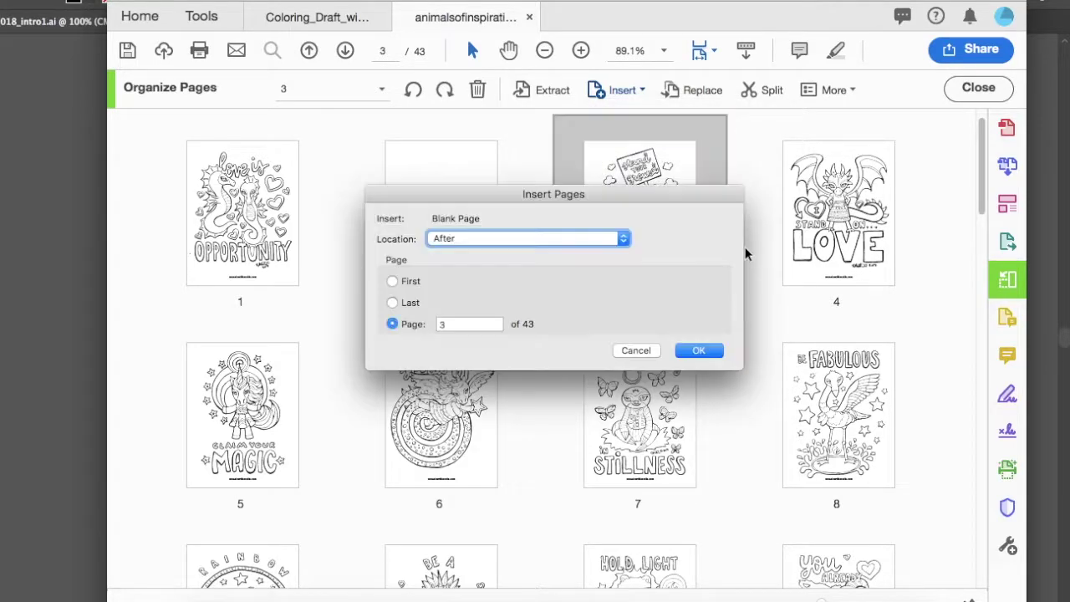
{"action": "left_click", "coordinate": [701, 351]}
Insert a blank page after page 5 ("Stand on Love") and another after page 7 ("Claim Your Magic")
{"action": "left_click", "coordinate": [269, 432]}
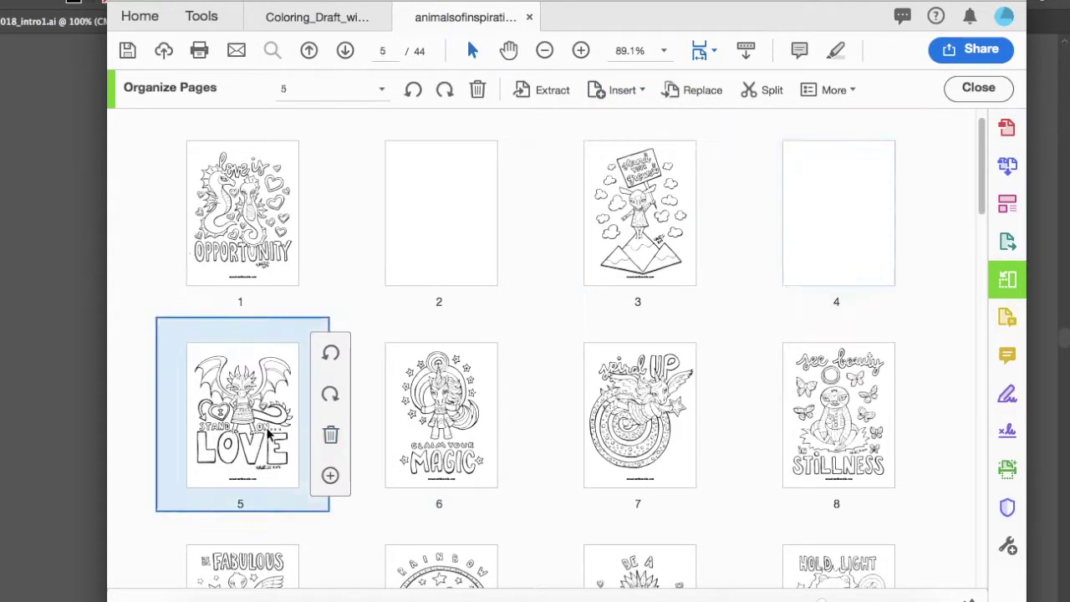
{"action": "key", "text": "shift+super+q"}
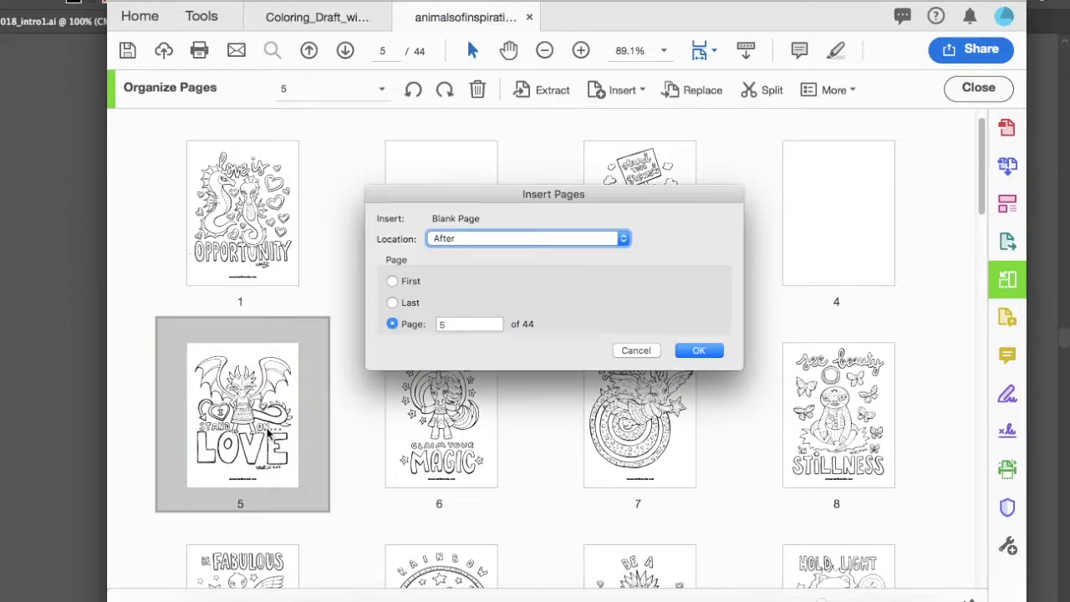
{"action": "key", "text": "Return"}
{"action": "left_click", "coordinate": [658, 215]}
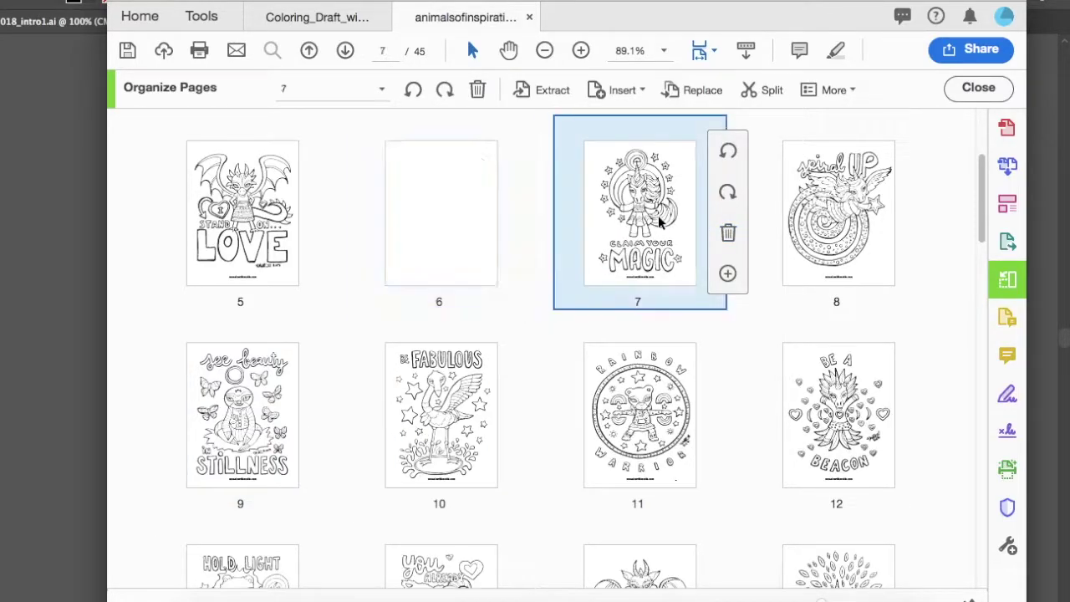
{"action": "key", "text": "super+shift+t"}
{"action": "key", "text": "Return"}
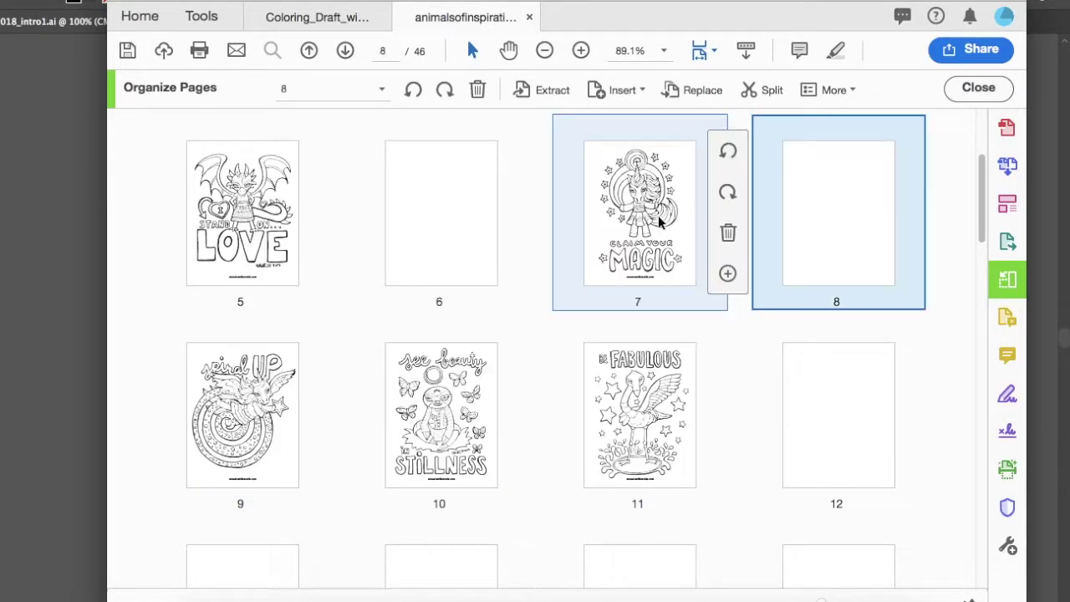
Insert a blank page after page 9 ("Spiral Up") and another after page 11 ("See Beauty in Stillness")
{"action": "left_click", "coordinate": [266, 403]}
{"action": "key", "text": "super+shift+t"}
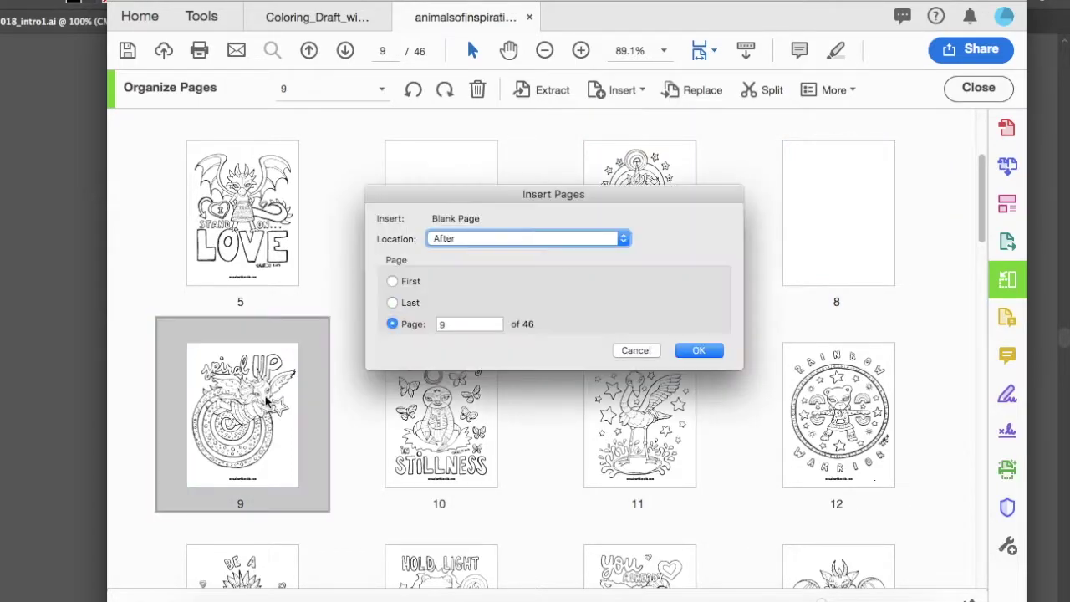
{"action": "key", "text": "Return"}
{"action": "left_click", "coordinate": [640, 231]}
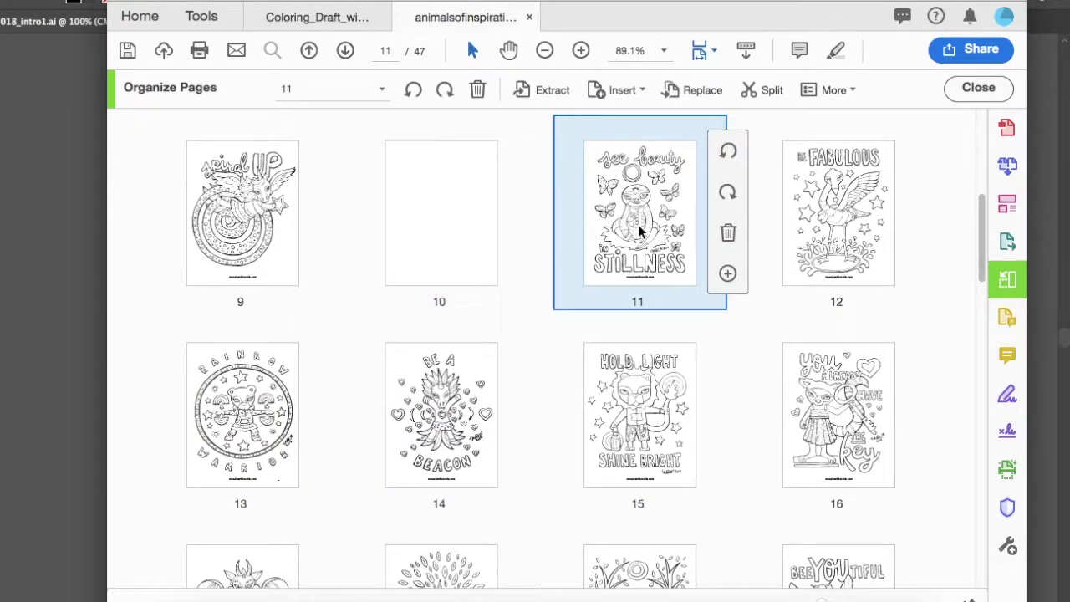
{"action": "key", "text": "super+shift+t"}
{"action": "key", "text": "Return"}
Insert a blank page after page 13 ("Be Fabulous") and another after page 15 ("Rainbow Warrior")
{"action": "left_click", "coordinate": [261, 415]}
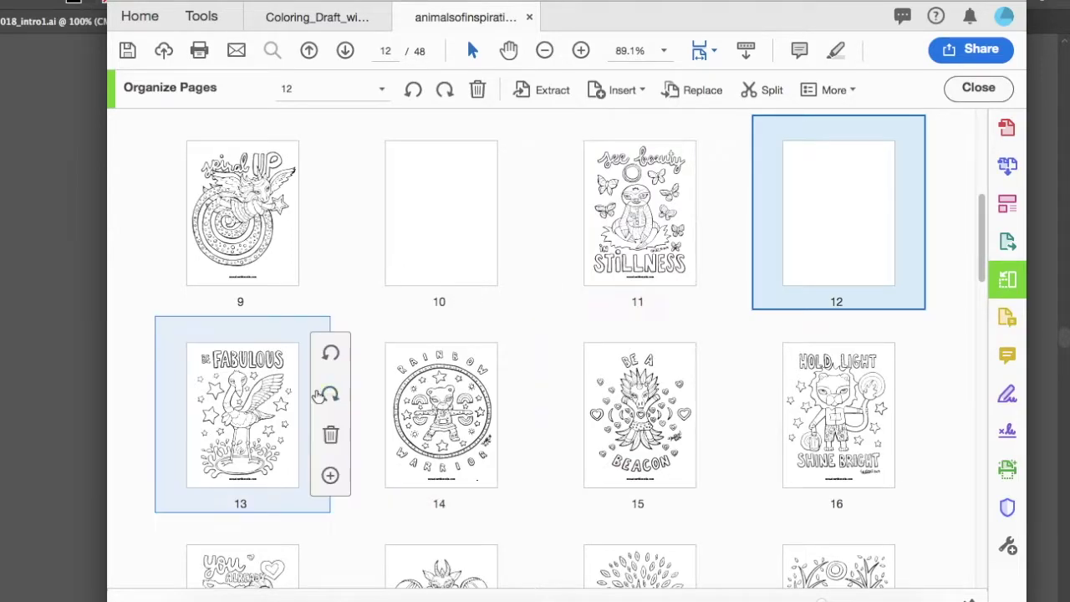
{"action": "key", "text": "super+shift+t"}
{"action": "key", "text": "Return"}
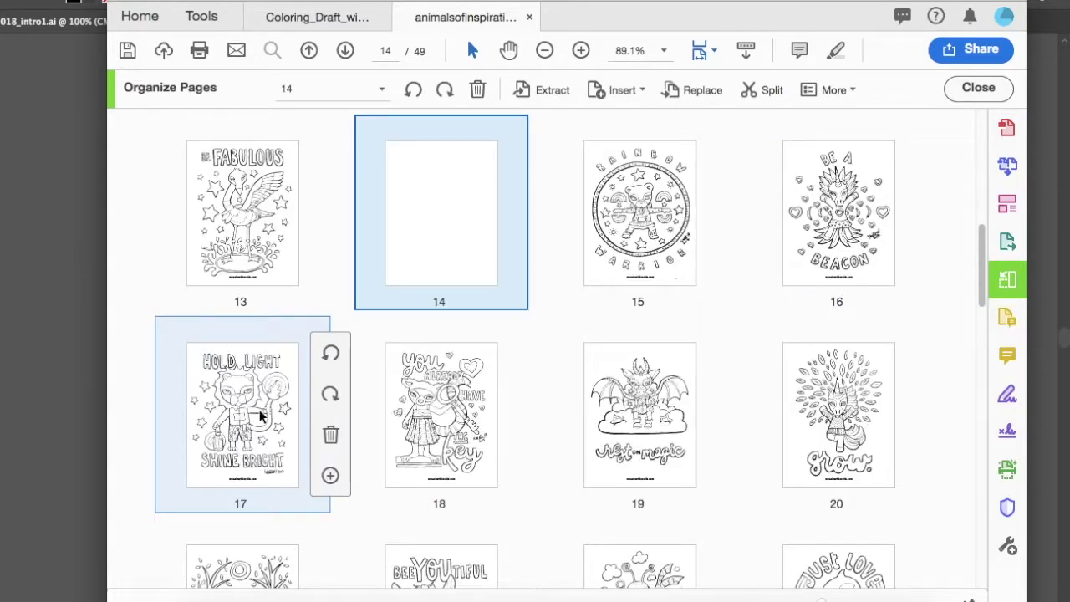
{"action": "left_click", "coordinate": [581, 242]}
{"action": "key", "text": "super+shift+t"}
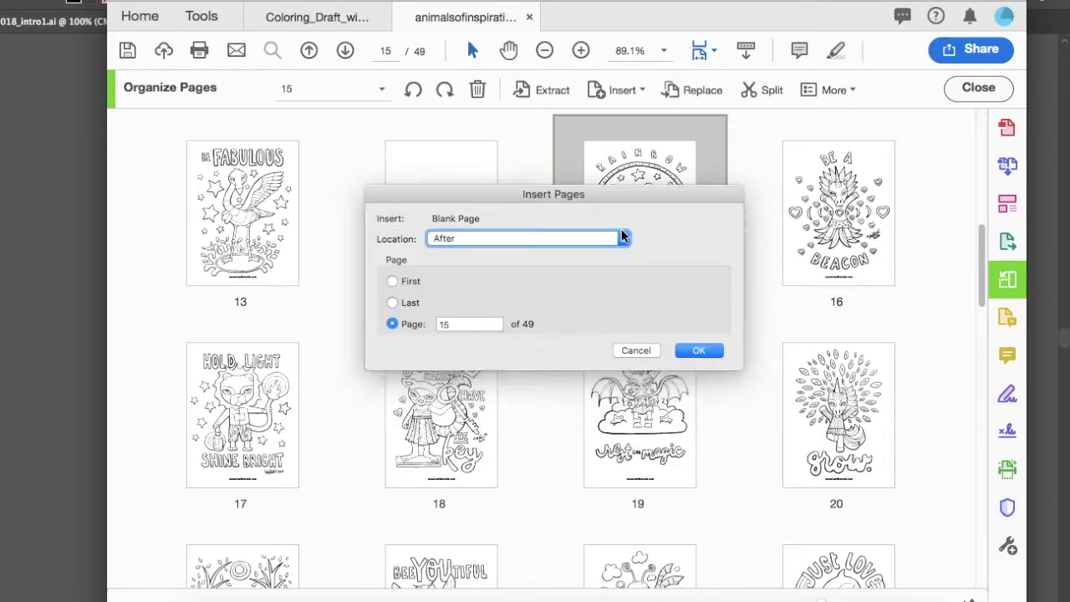
{"action": "key", "text": "Return"}
Insert a blank page after page 17 ("Be a Beacon") and another after page 19 ("Hold Light Shine Bright")
{"action": "left_click", "coordinate": [251, 362]}
{"action": "left_click", "coordinate": [251, 358]}
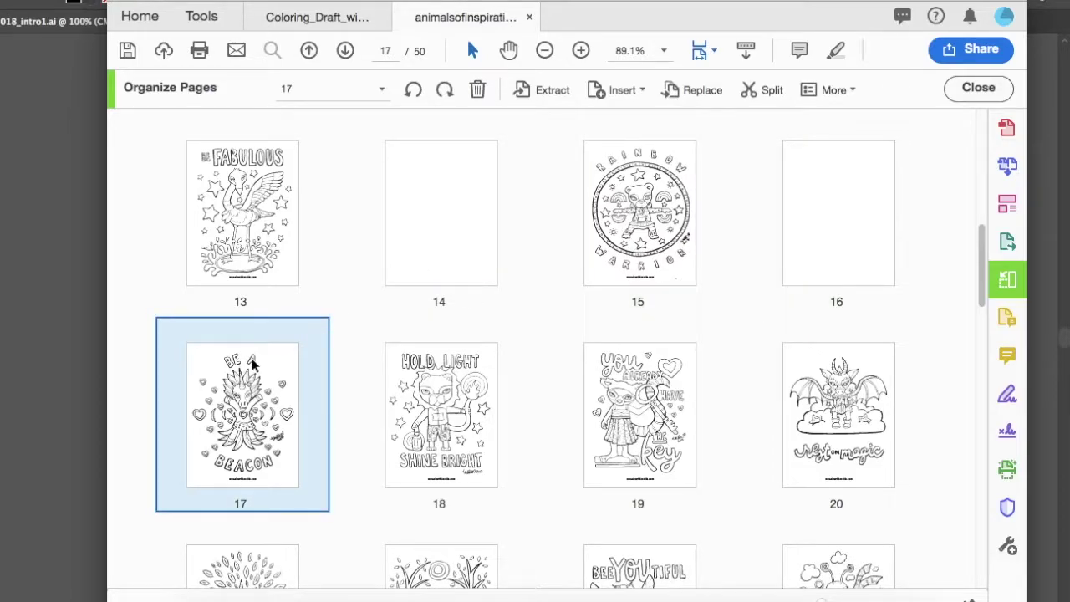
{"action": "key", "text": "super+shift+t"}
{"action": "key", "text": "Return"}
{"action": "left_click", "coordinate": [617, 244]}
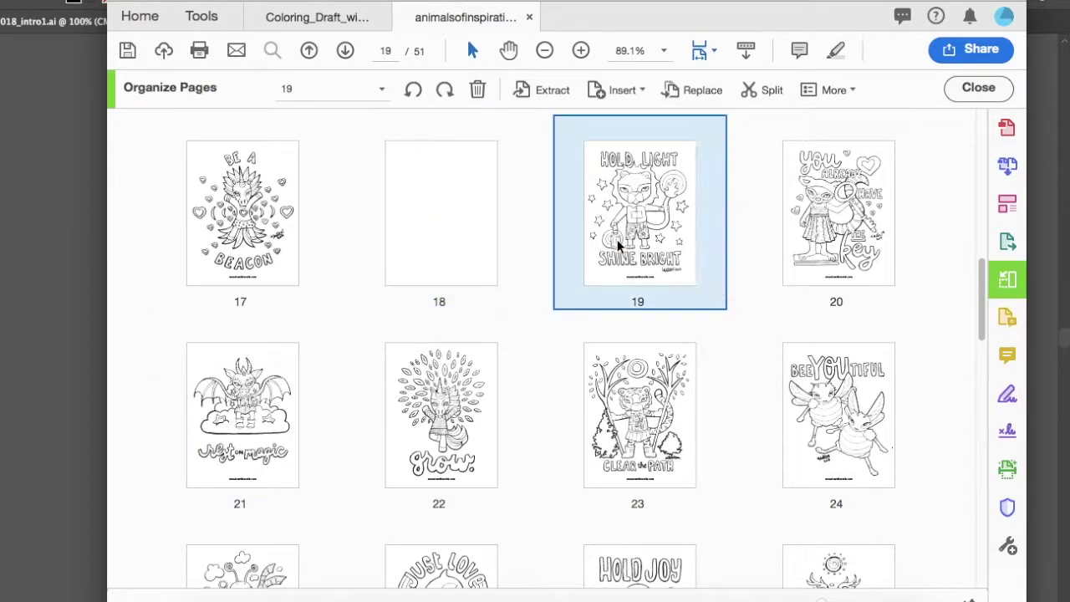
{"action": "key", "text": "super+shift+t"}
{"action": "key", "text": "Return"}
Insert a blank page after page 21 ("You Already Have the Key") and another after page 23 ("Rest on Magic")
{"action": "left_click", "coordinate": [275, 410]}
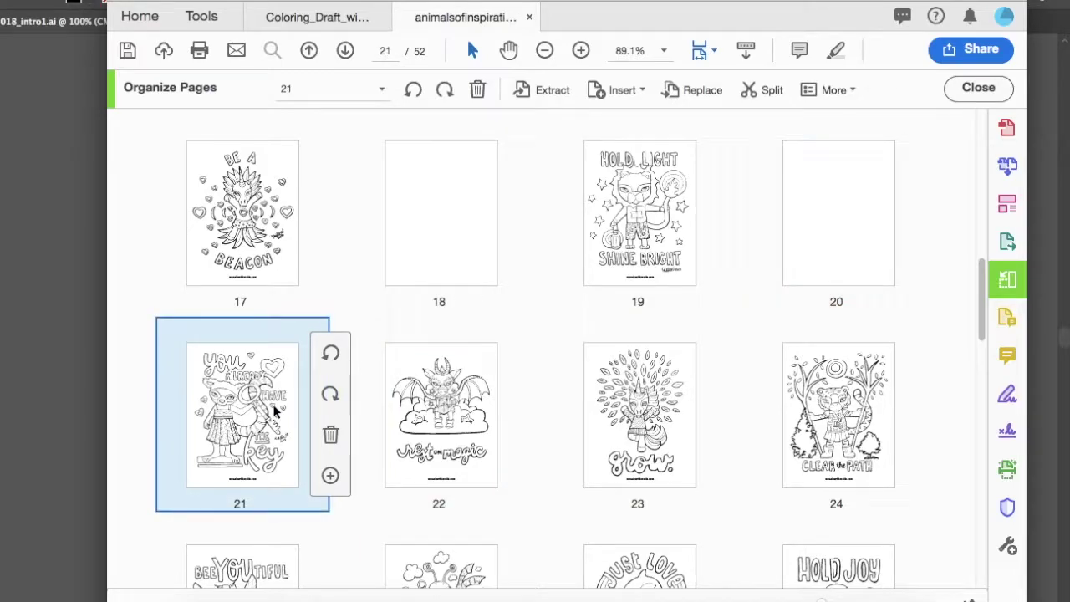
{"action": "key", "text": "super+shift+t"}
{"action": "key", "text": "Return"}
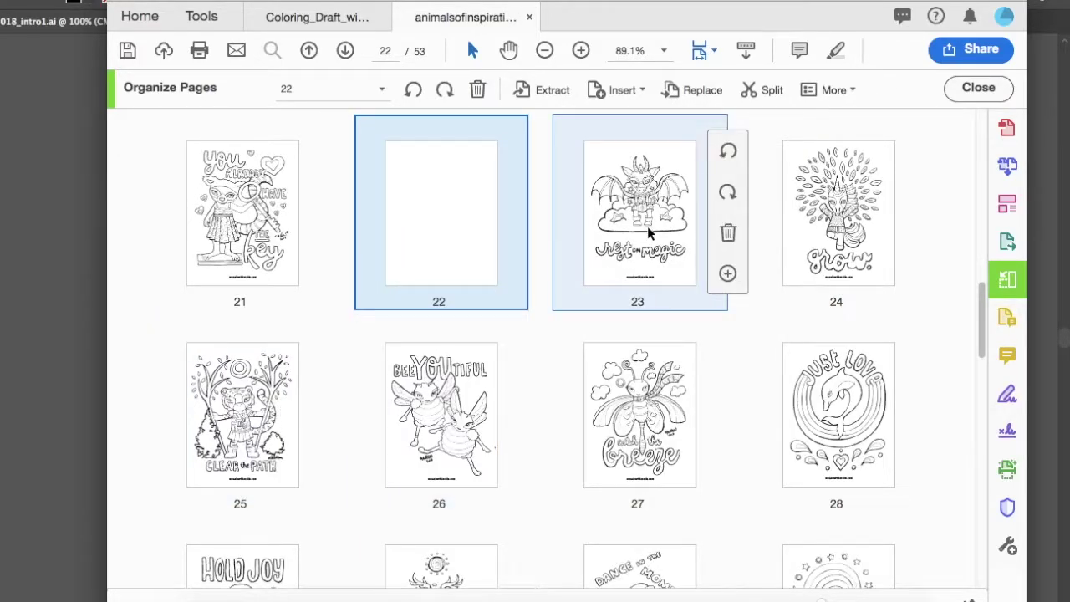
{"action": "left_click", "coordinate": [647, 226]}
{"action": "key", "text": "super+shift+t"}
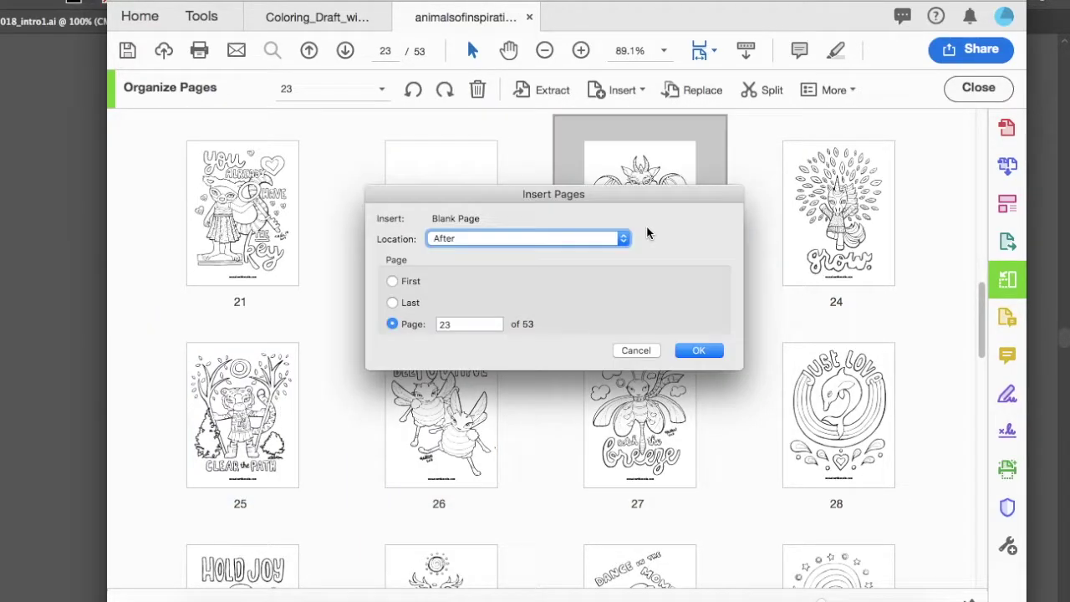
{"action": "key", "text": "Return"}
Insert a blank page after page 25 ("Grow") and another after page 27 ("Clear the Path")
{"action": "left_click", "coordinate": [251, 412]}
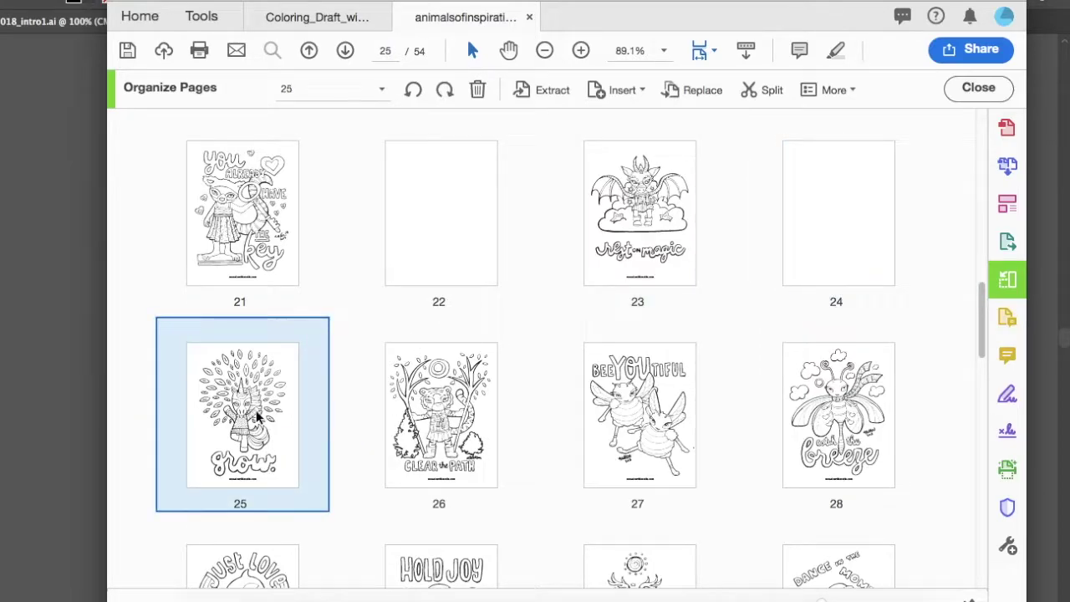
{"action": "key", "text": "super+shift+t"}
{"action": "key", "text": "Return"}
{"action": "left_click", "coordinate": [626, 238]}
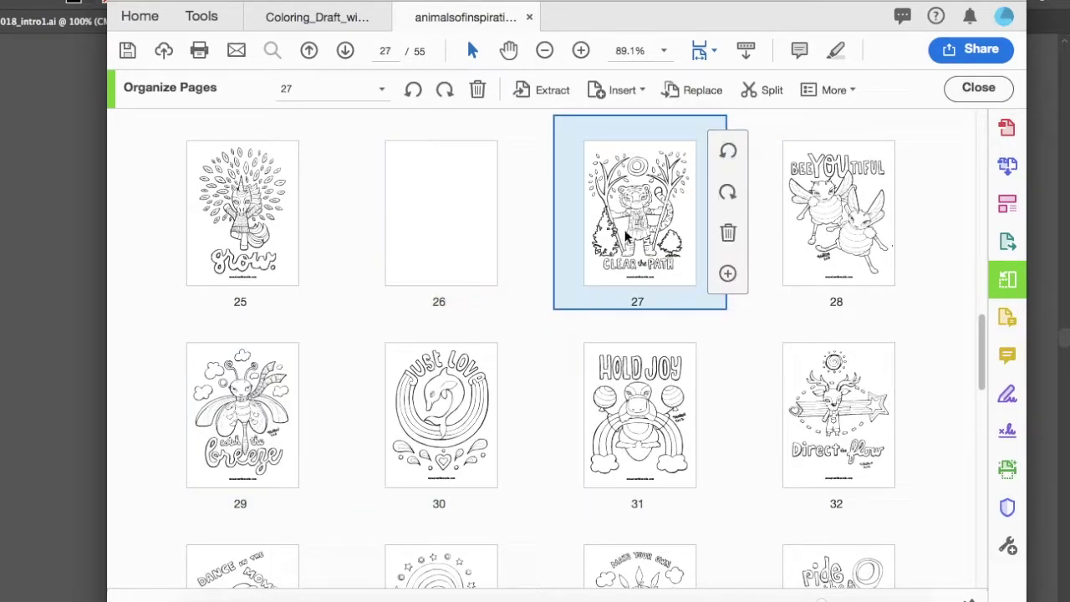
{"action": "key", "text": "super+shift+t"}
{"action": "key", "text": "Return"}
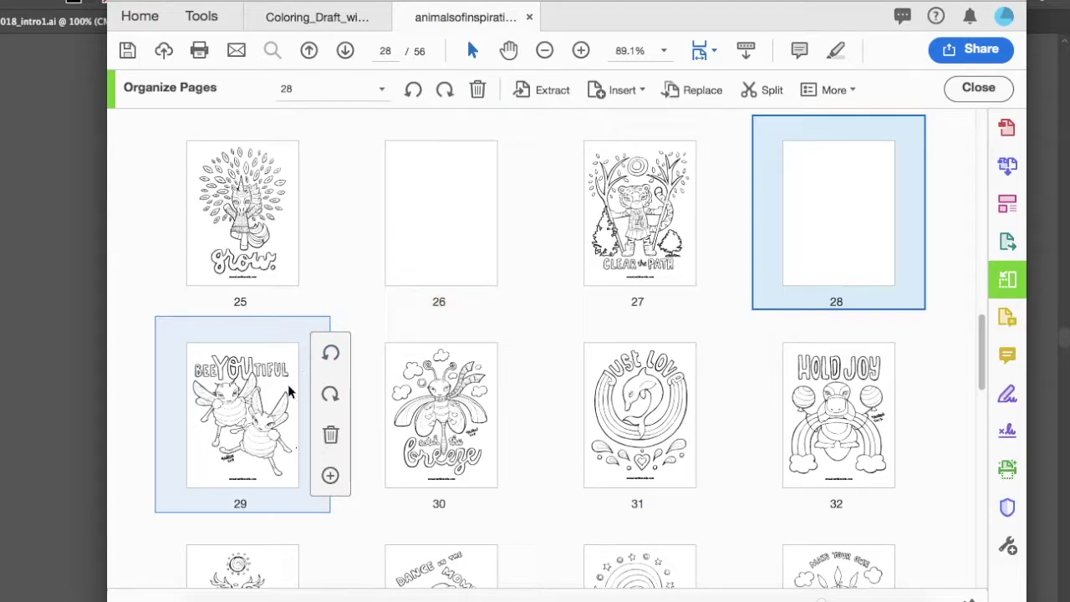
Insert a blank page after page 29 ("BeeYOUtiful") and another after page 33 ("Hold Joy")
{"action": "left_click", "coordinate": [281, 386]}
{"action": "key", "text": "super+shift+t"}
{"action": "key", "text": "Return"}
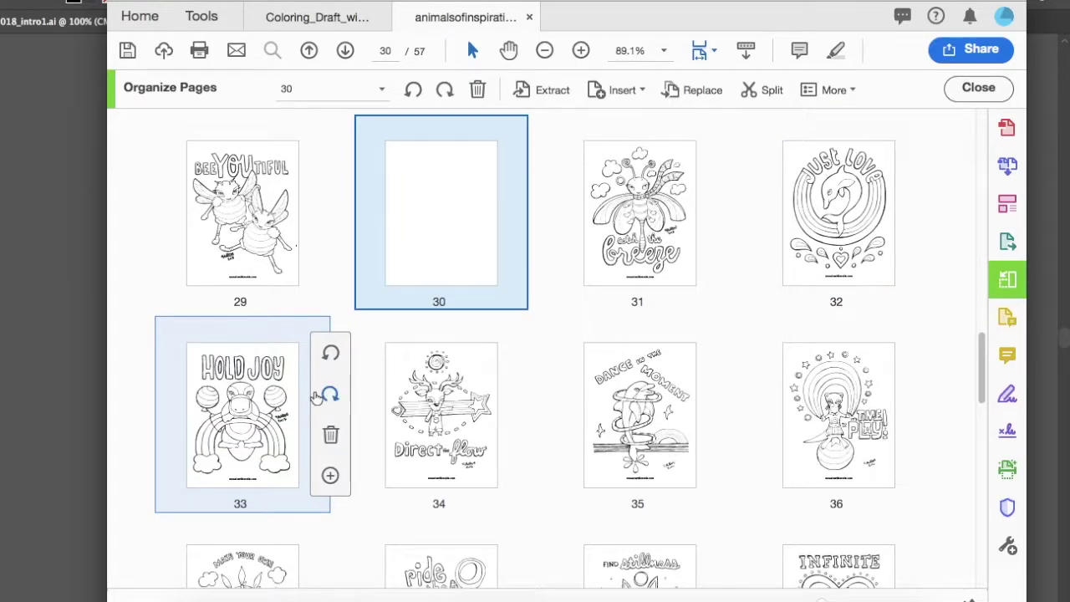
{"action": "left_click", "coordinate": [245, 392]}
{"action": "key", "text": "super+shift+t"}
{"action": "key", "text": "Return"}
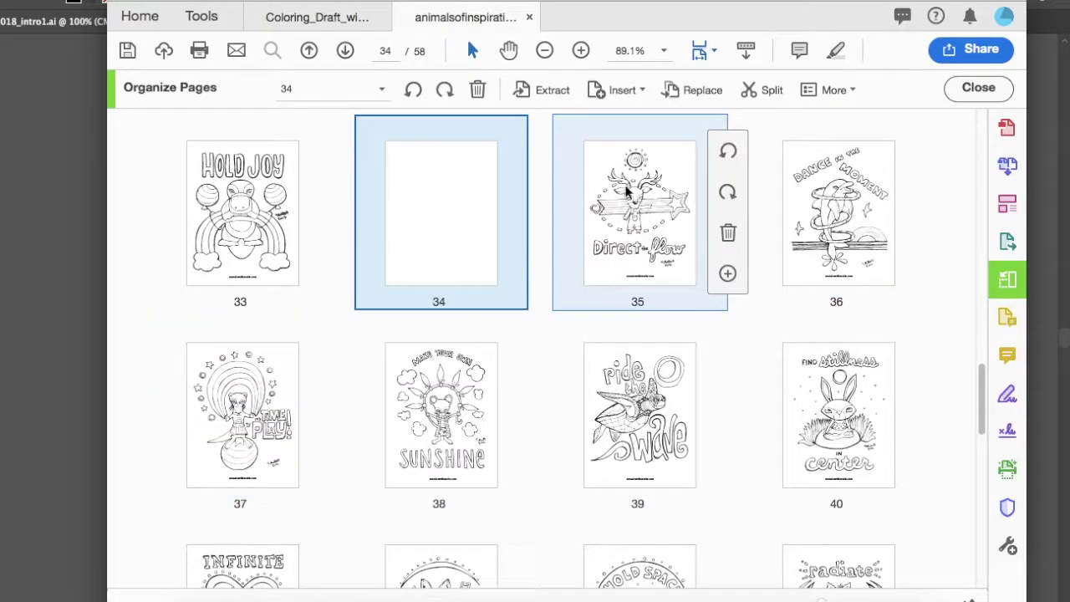
Insert a blank page after page 35, the "Direct the Flow" drawing
{"action": "left_click", "coordinate": [639, 197]}
{"action": "key", "text": "super+shift+t"}
{"action": "key", "text": "Return"}
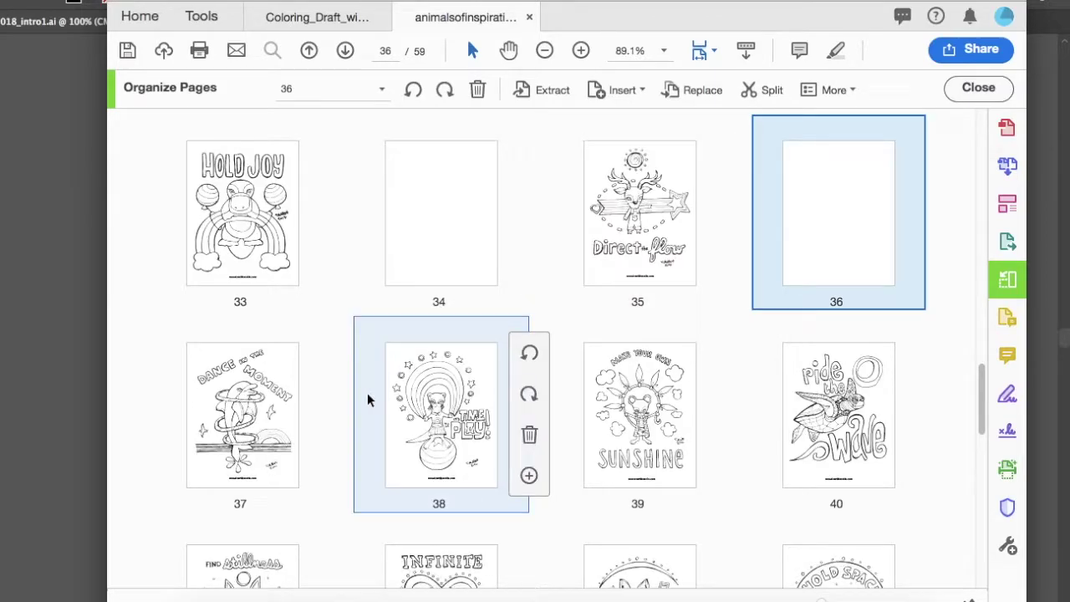
Insert a blank page after page 37 ("Dance in the Moment") and another after page 39, the "Play!" drawing
{"action": "left_click", "coordinate": [284, 412]}
{"action": "key", "text": "super+shift+t"}
{"action": "key", "text": "Return"}
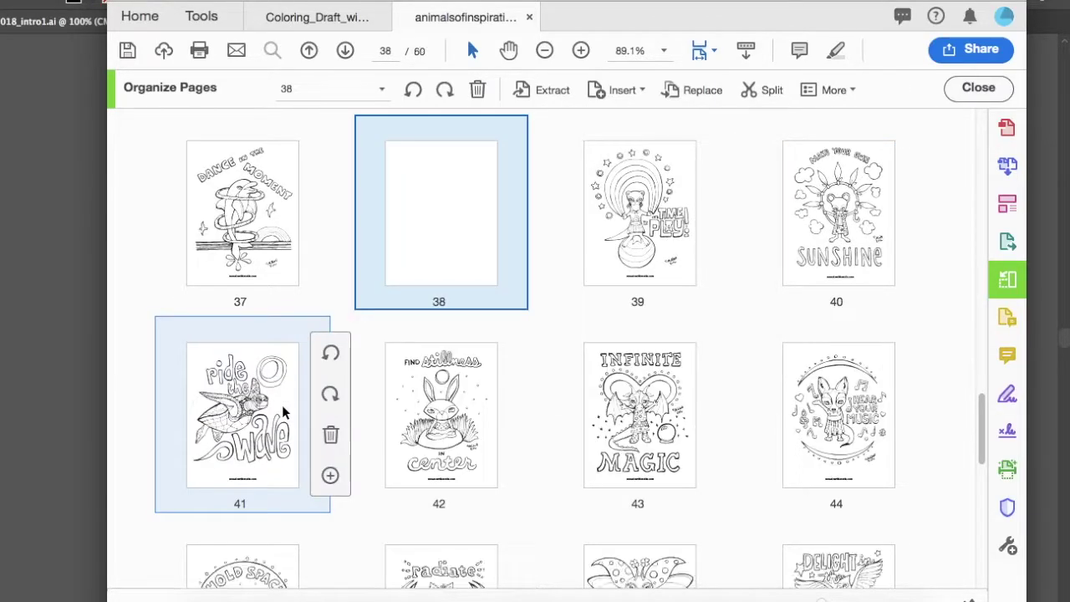
{"action": "left_click", "coordinate": [612, 219]}
{"action": "key", "text": "super+shift+t"}
{"action": "key", "text": "Return"}
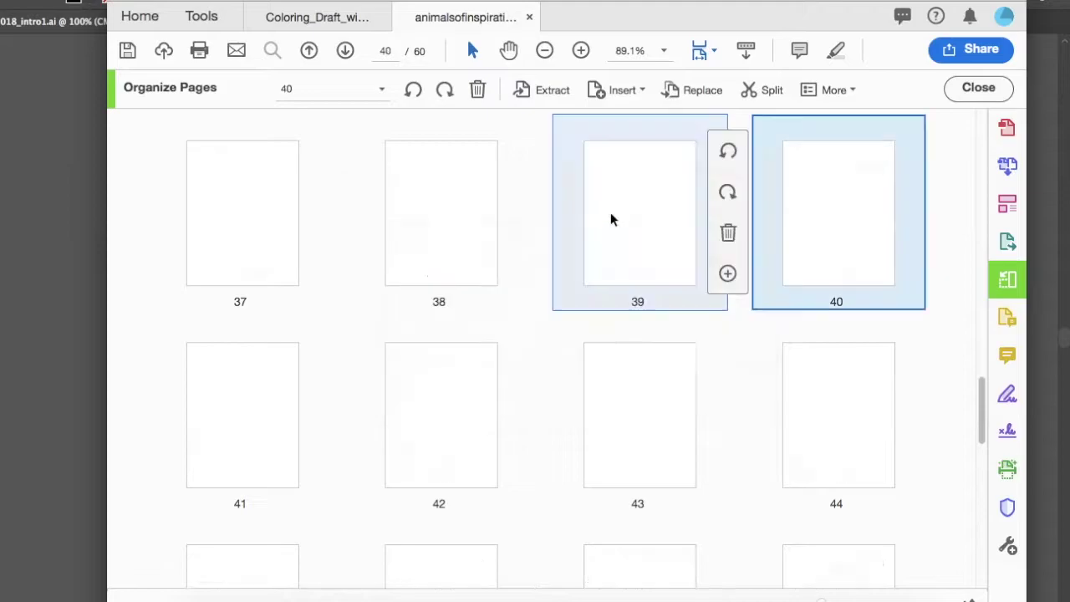
Insert a blank page after page 41 ("Make Your Own Sunshine") and another after page 43 ("Ride the Wave")
{"action": "left_click", "coordinate": [246, 412]}
{"action": "key", "text": "super+shift+t"}
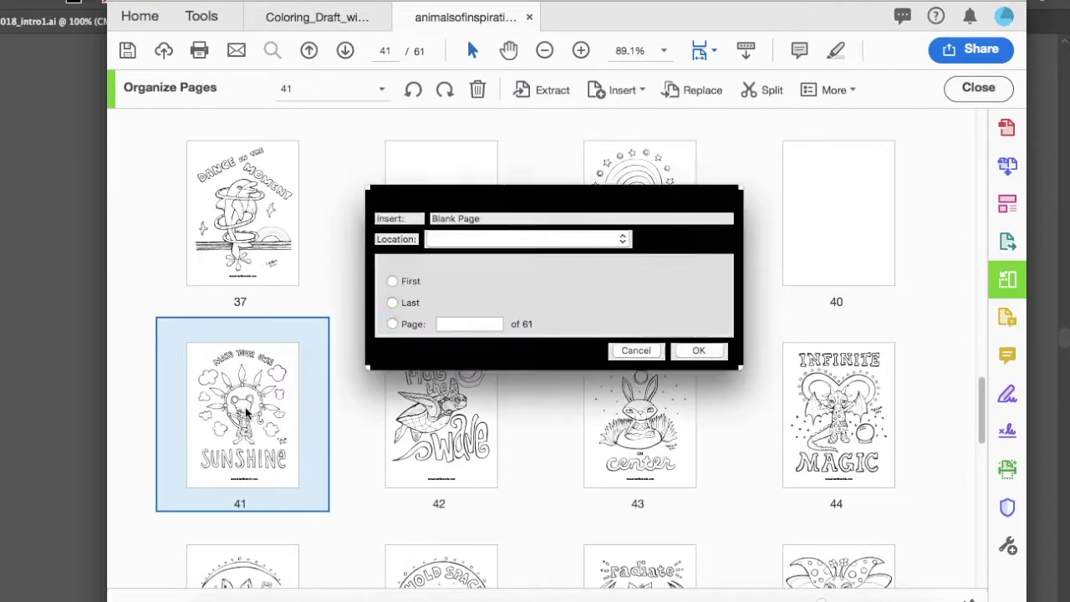
{"action": "key", "text": "Return"}
{"action": "left_click", "coordinate": [615, 209]}
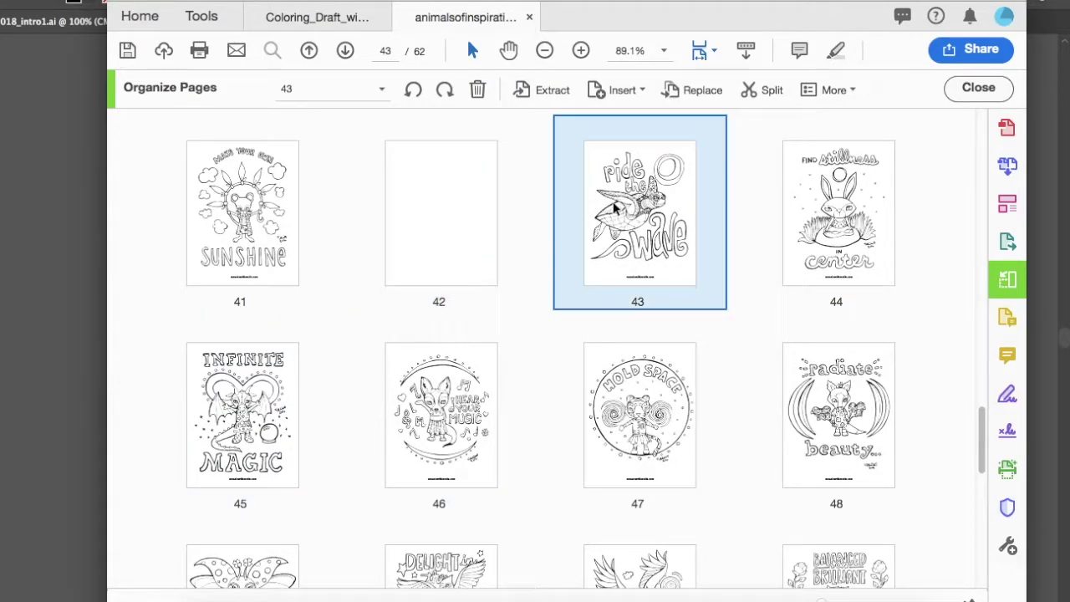
{"action": "key", "text": "super+shift+t"}
{"action": "key", "text": "Return"}
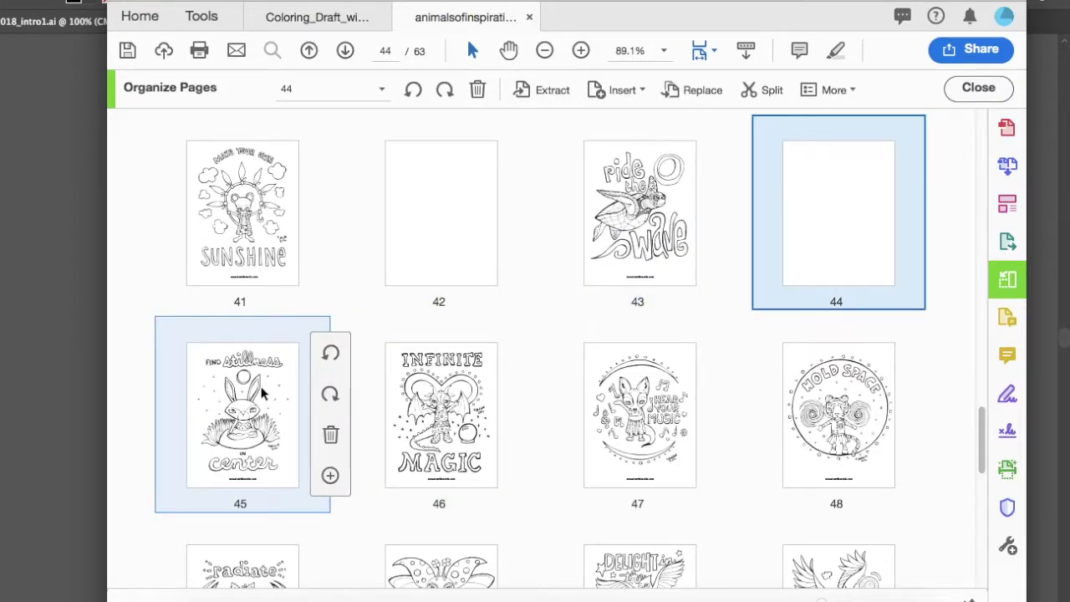
Insert a blank page after page 45 ("Find Stillness in Center") and another after page 47 ("Infinite Magic")
{"action": "left_click", "coordinate": [262, 393]}
{"action": "key", "text": "super+shift+t"}
{"action": "key", "text": "Return"}
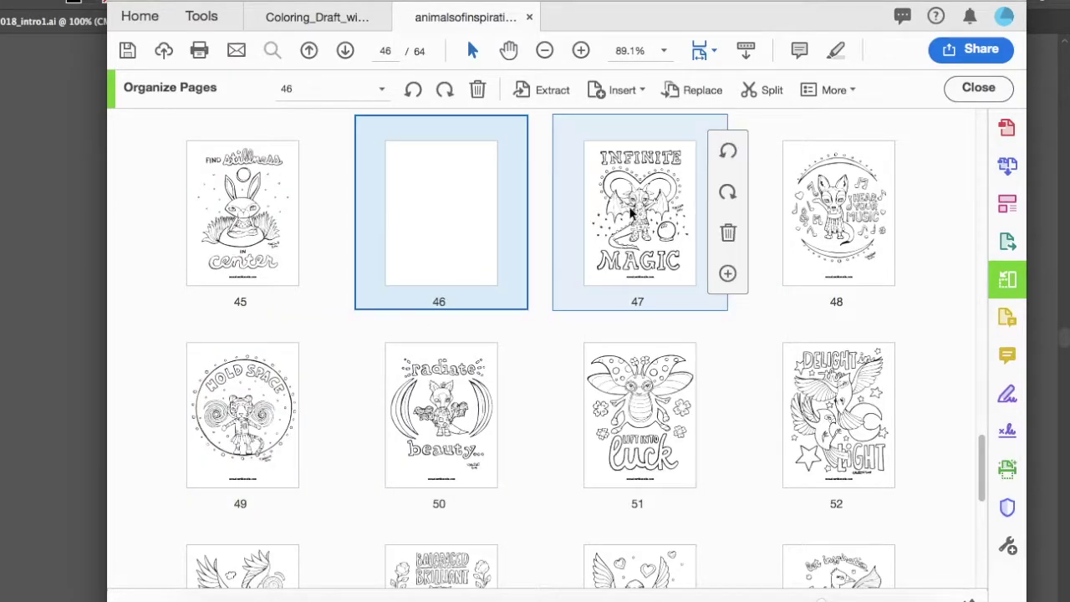
{"action": "left_click", "coordinate": [631, 214]}
{"action": "key", "text": "super+shift+t"}
{"action": "key", "text": "Return"}
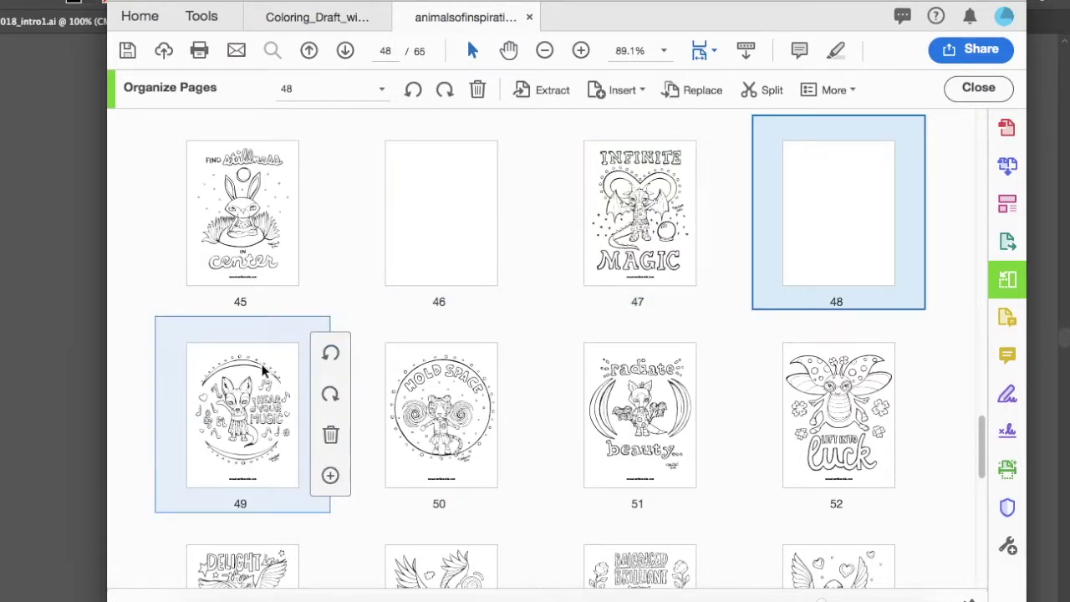
Insert a blank page after page 49 ("Hear Your Music") and another after page 51 ("Hold Space")
{"action": "left_click", "coordinate": [263, 370]}
{"action": "key", "text": "super+shift+t"}
{"action": "key", "text": "Return"}
{"action": "left_click", "coordinate": [620, 191]}
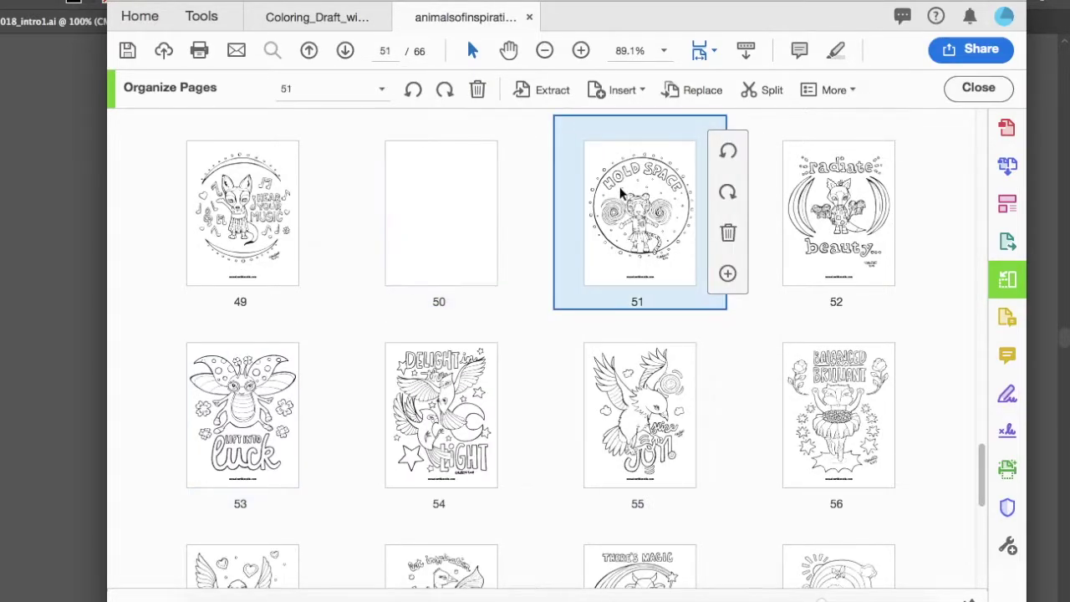
{"action": "key", "text": "super+shift+t"}
{"action": "key", "text": "Return"}
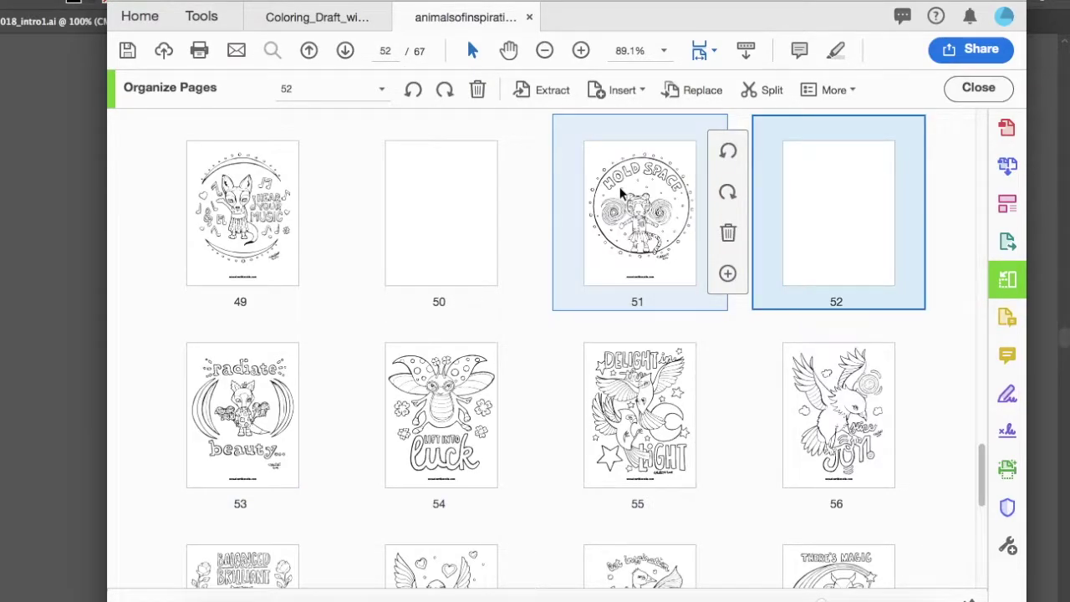
Insert a blank page after page 53 ("Radiate Beauty") and another after page 55, the "Luck" beetle drawing
{"action": "left_click", "coordinate": [214, 394]}
{"action": "key", "text": "super+shift+t"}
{"action": "key", "text": "Return"}
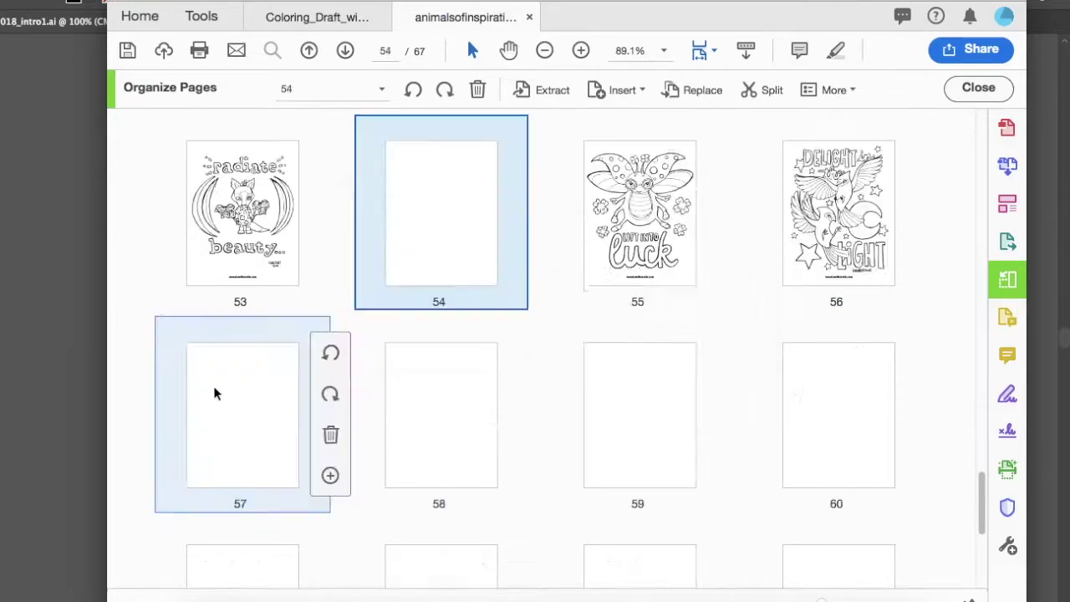
{"action": "left_click", "coordinate": [633, 189]}
{"action": "key", "text": "super+shift+t"}
{"action": "key", "text": "Return"}
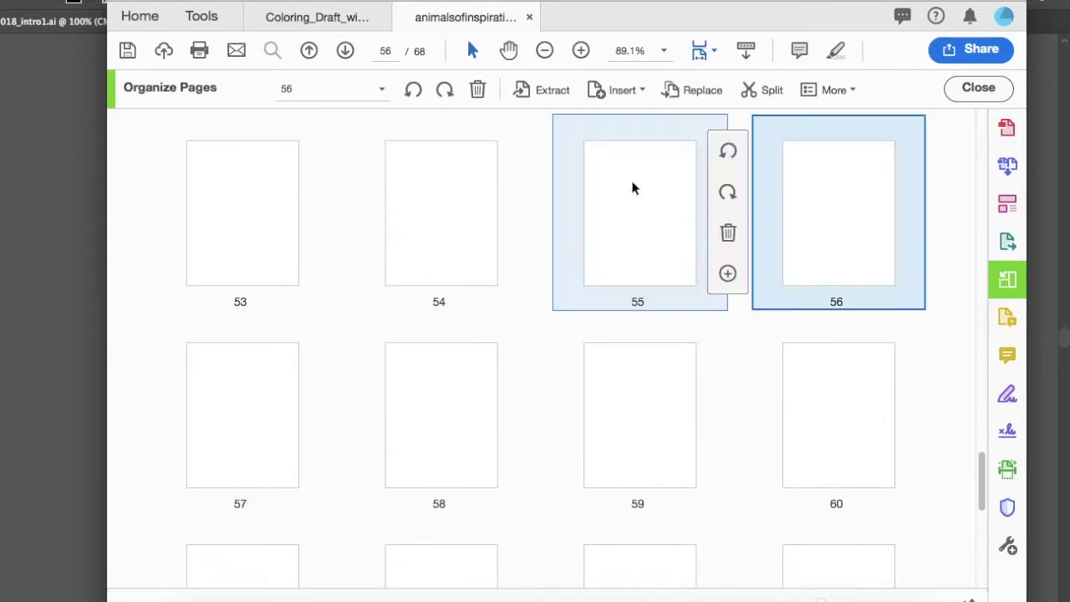
Insert a blank page after page 57 ("Delight in the Light") and another after page 59, the "Joy!" bird drawing
{"action": "left_click", "coordinate": [279, 381]}
{"action": "key", "text": "super+shift+t"}
{"action": "key", "text": "Return"}
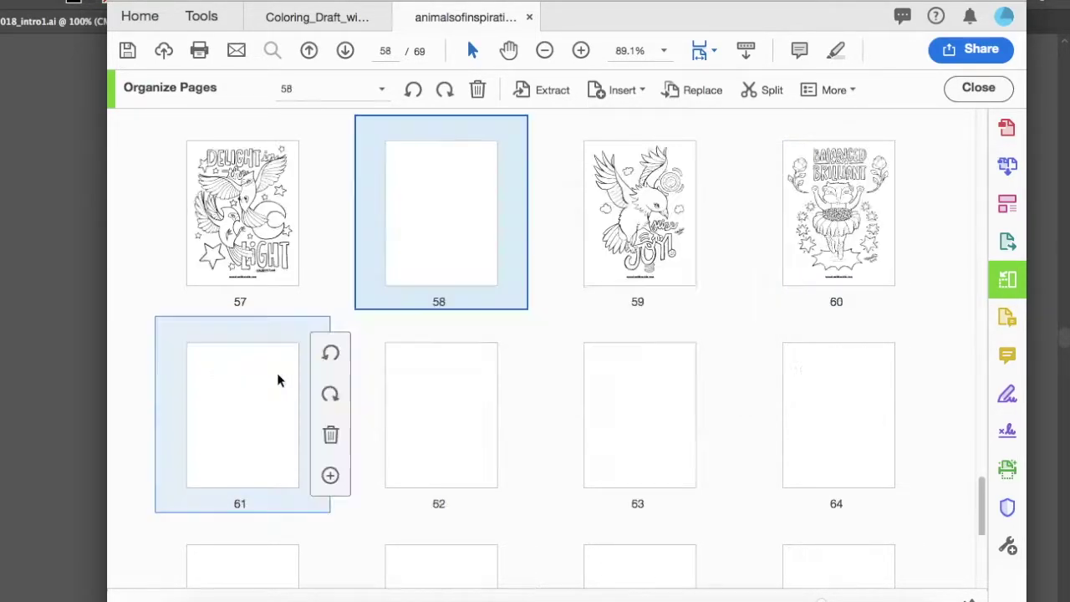
{"action": "left_click", "coordinate": [629, 214]}
{"action": "key", "text": "super+shift+t"}
{"action": "key", "text": "Return"}
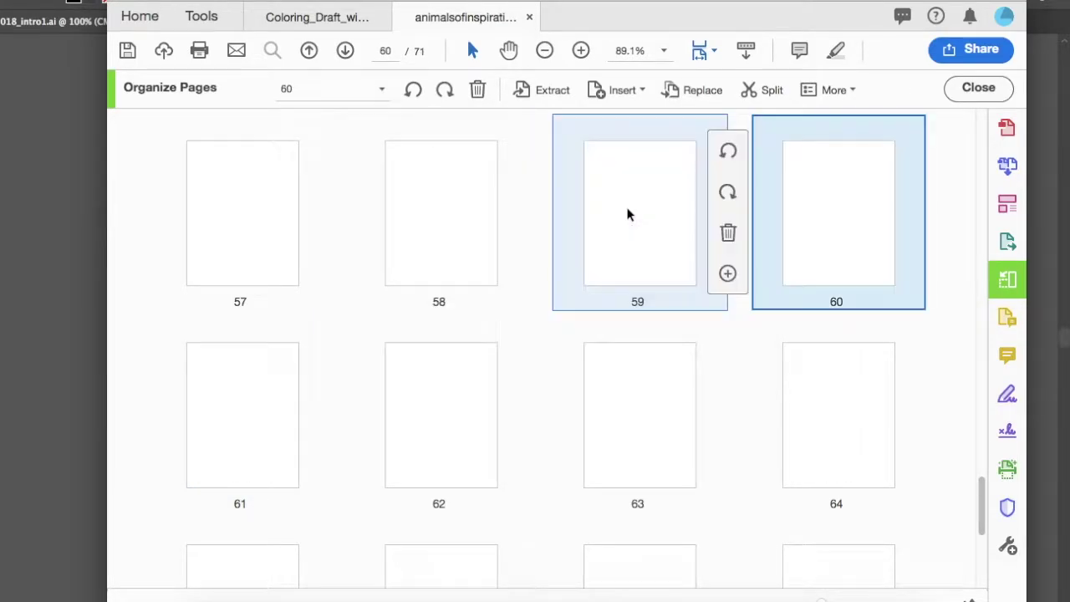
Insert a blank page after page 61 ("Balanced Brilliant") and another after page 63 ("Spread Love")
{"action": "left_click", "coordinate": [266, 384]}
{"action": "key", "text": "super+shift+t"}
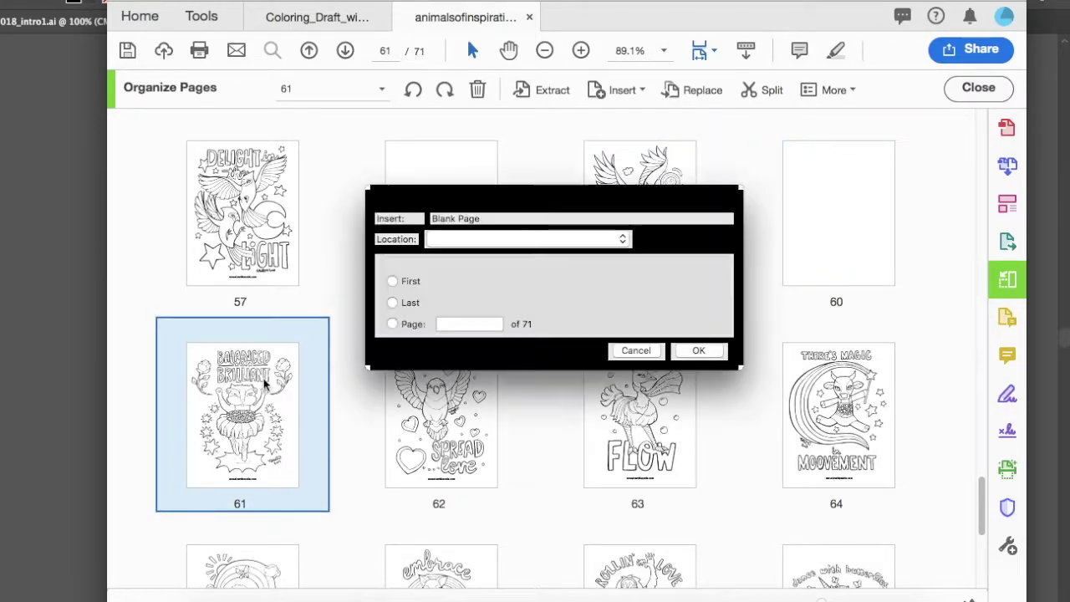
{"action": "key", "text": "Return"}
{"action": "left_click", "coordinate": [585, 232]}
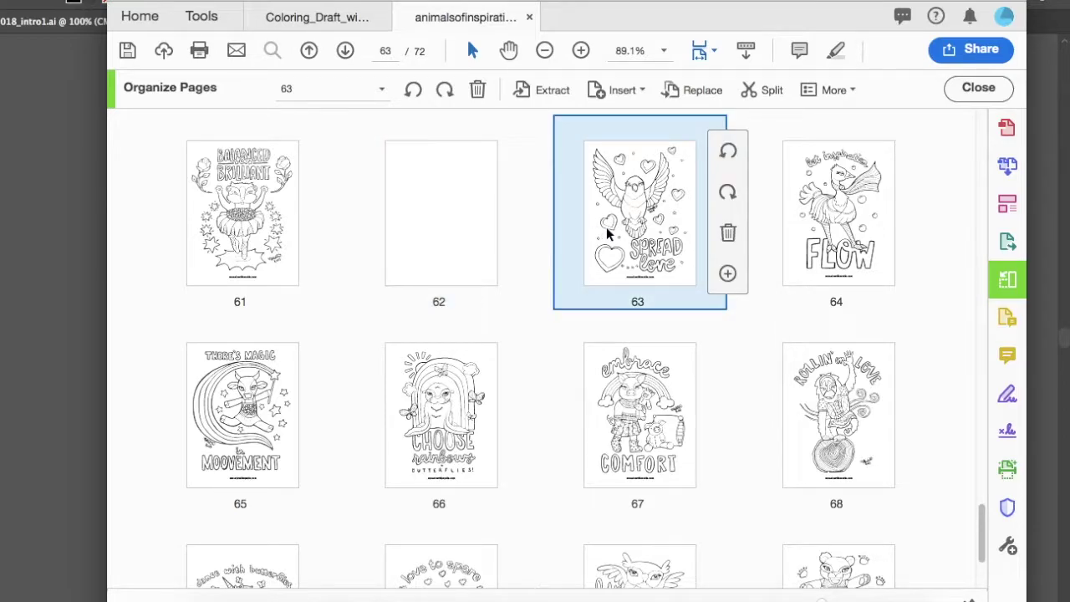
{"action": "key", "text": "super+shift+t"}
{"action": "key", "text": "Return"}
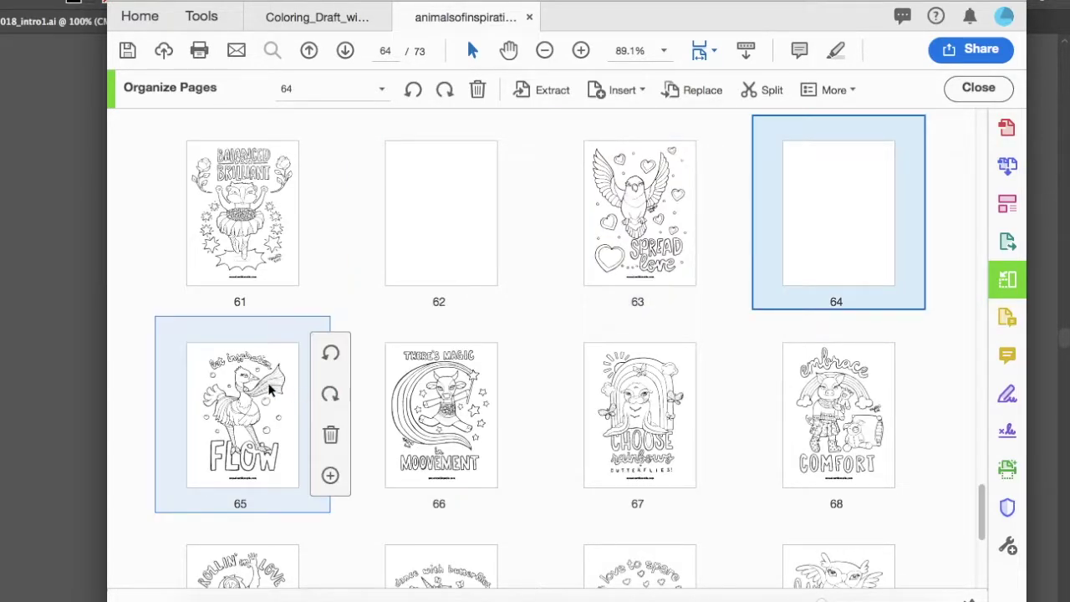
Insert a blank page after page 65, the "Flow" drawing, and another after page 67 ("There's Magic in Moovement")
{"action": "left_click", "coordinate": [269, 389]}
{"action": "key", "text": "super+shift+t"}
{"action": "key", "text": "Return"}
{"action": "left_click", "coordinate": [635, 191]}
{"action": "key", "text": "super+shift+t"}
{"action": "key", "text": "Return"}
Insert a blank page after page 69 ("Choose Rainbows & Butterflies!") and another after page 71 ("Embrace Comfort")
{"action": "left_click", "coordinate": [279, 398]}
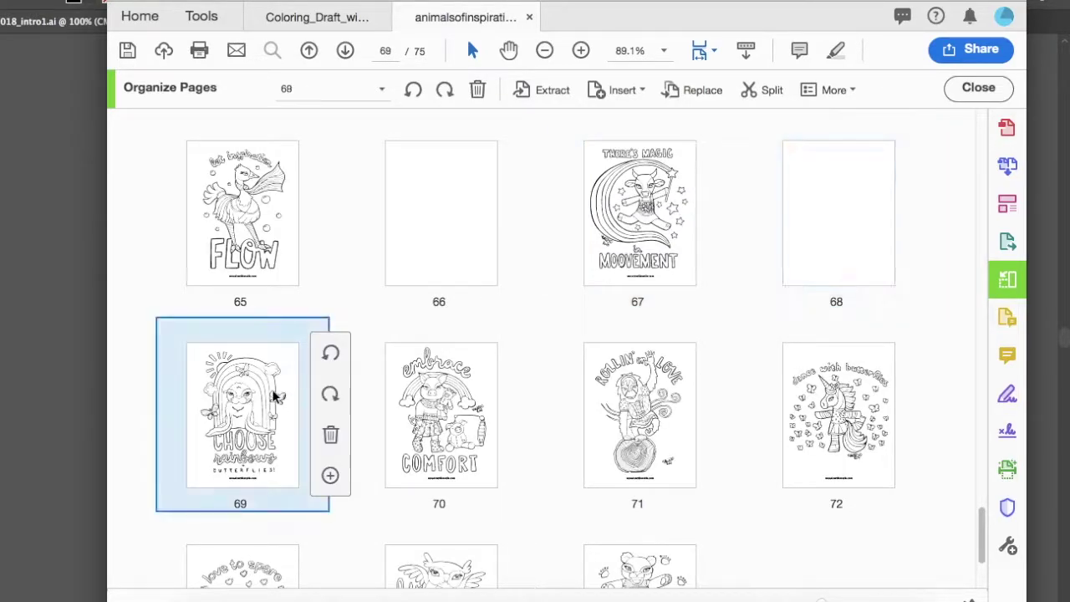
{"action": "key", "text": "super+shift+t"}
{"action": "key", "text": "Return"}
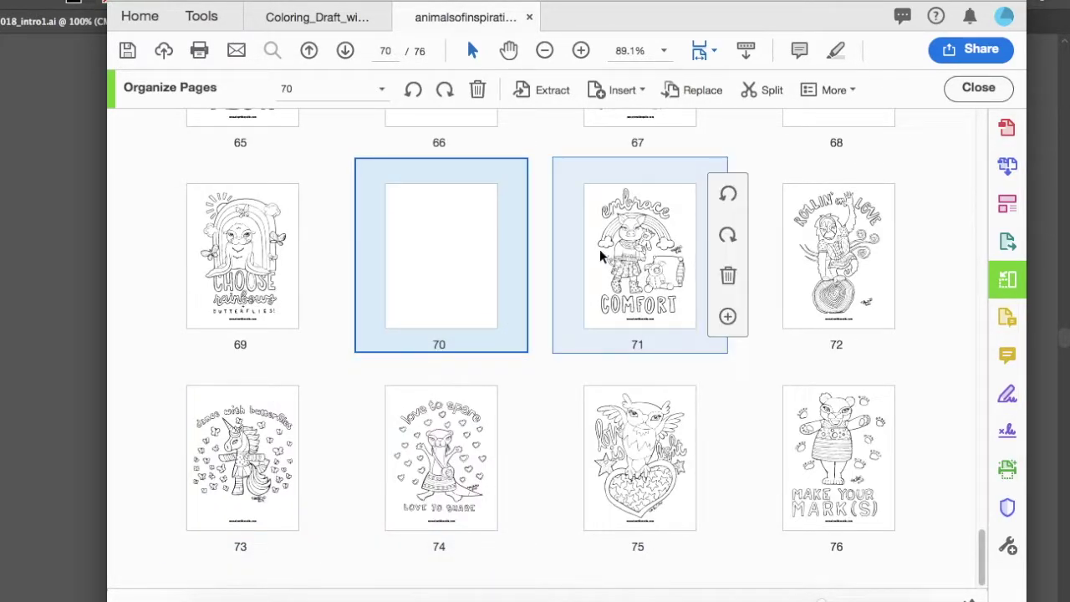
{"action": "left_click", "coordinate": [600, 249]}
{"action": "key", "text": "super+shift+t"}
{"action": "key", "text": "Return"}
Insert a blank page after page 73 ("Rollin' in Love") and another after page 75 ("Dance with Butterflies")
{"action": "left_click", "coordinate": [286, 384]}
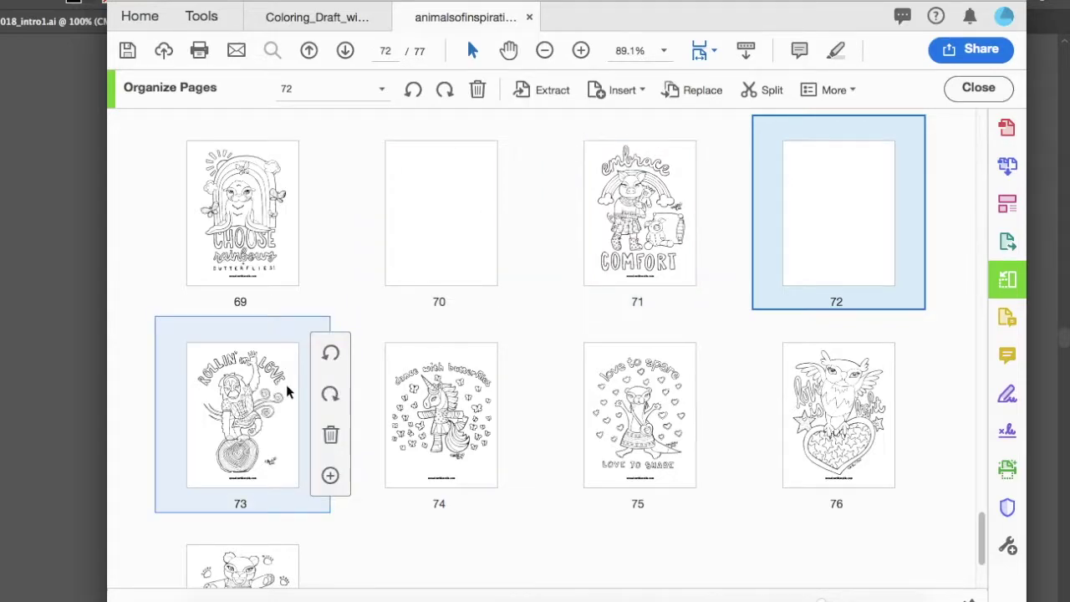
{"action": "key", "text": "super+shift+t"}
{"action": "key", "text": "Return"}
{"action": "left_click", "coordinate": [637, 266]}
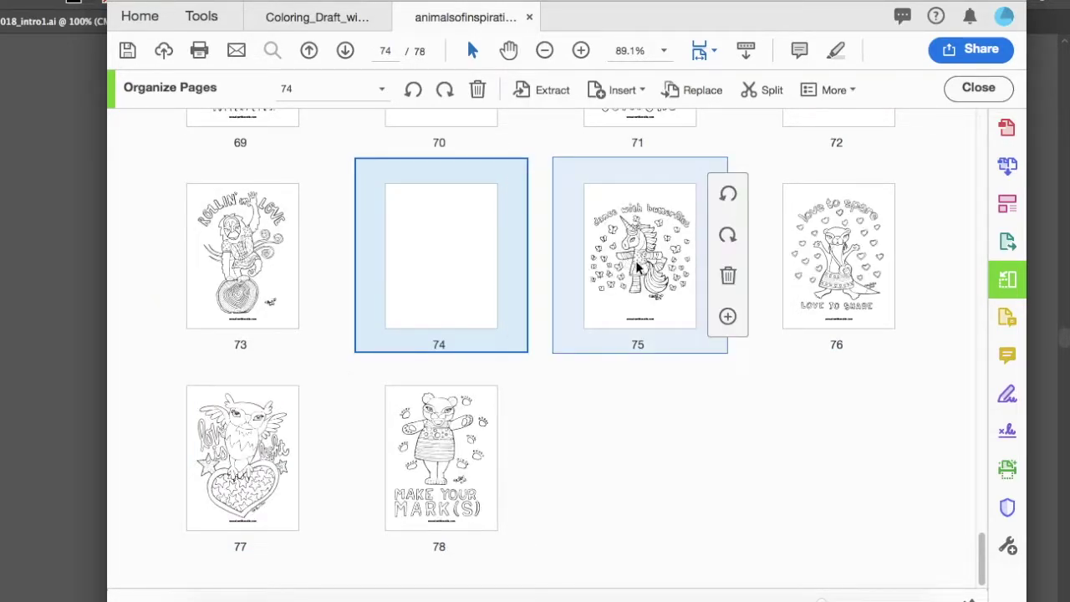
{"action": "key", "text": "super+shift+t"}
{"action": "key", "text": "Return"}
Insert a blank page after page 77 ("Love to Spare, Love to Share") and another after page 79, the owl drawing
{"action": "left_click", "coordinate": [281, 449]}
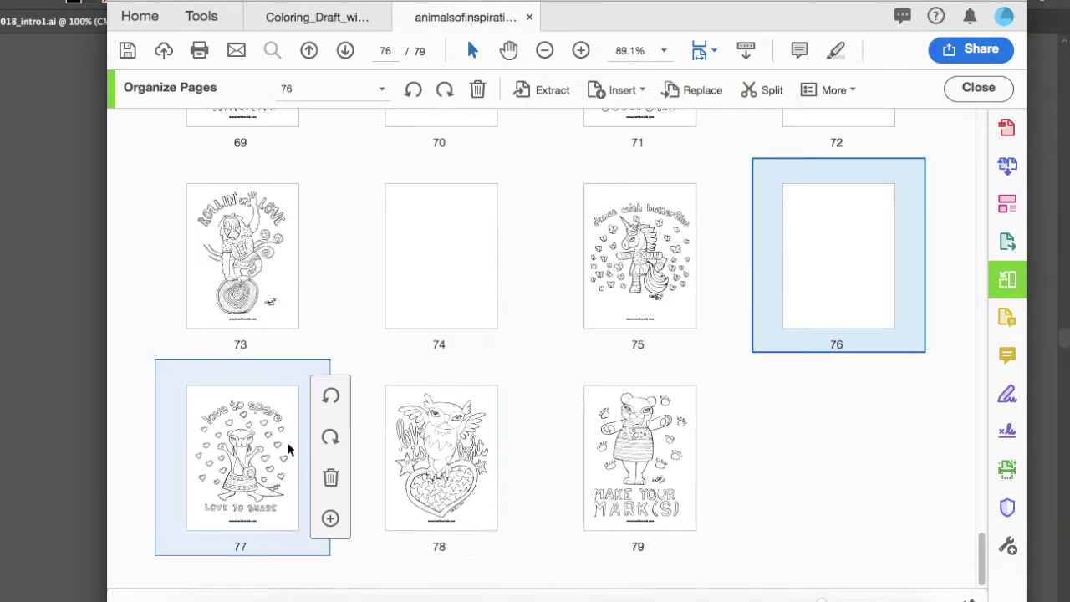
{"action": "key", "text": "super+shift+t"}
{"action": "key", "text": "Return"}
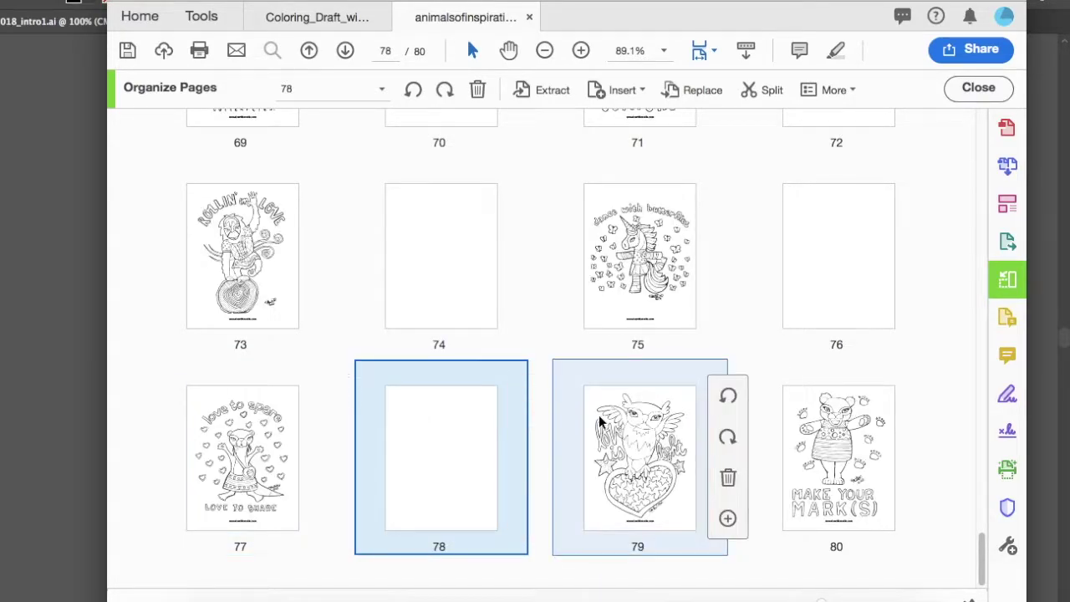
{"action": "left_click", "coordinate": [622, 437]}
{"action": "key", "text": "super+shift+t"}
{"action": "key", "text": "Return"}
Insert a blank page after the last drawing, page 81 ("Make Your Mark(s)")
{"action": "left_click", "coordinate": [255, 430]}
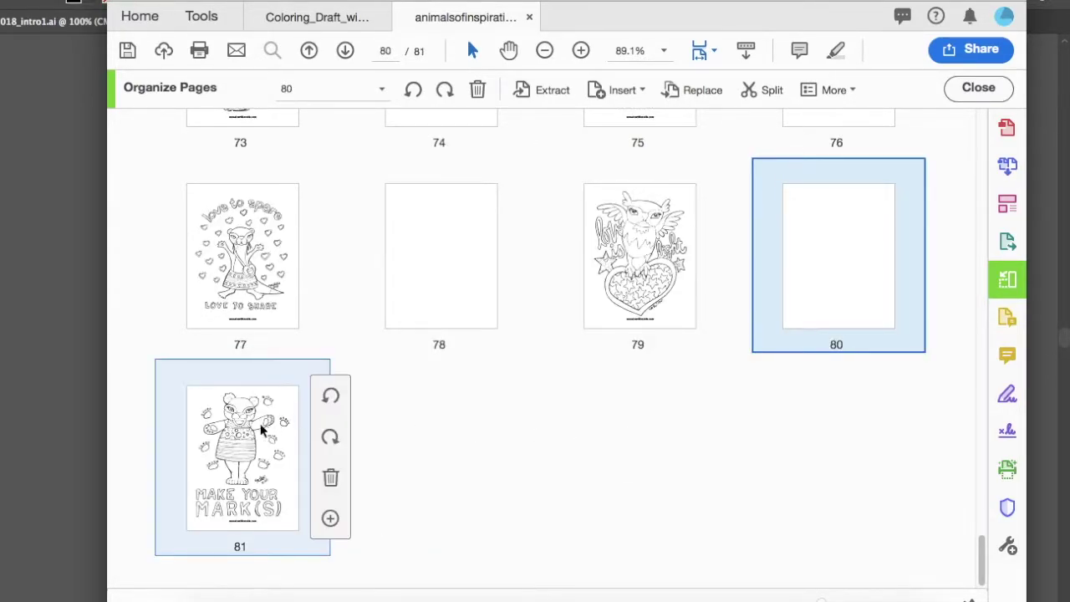
{"action": "key", "text": "super+shift+t"}
{"action": "key", "text": "Return"}
Compare the start of the animalsofinspiration PDF with the front pages of the Coloring_Draft PDF
{"action": "scroll", "coordinate": [549, 263], "scroll_direction": "up", "scroll_amount": 15}
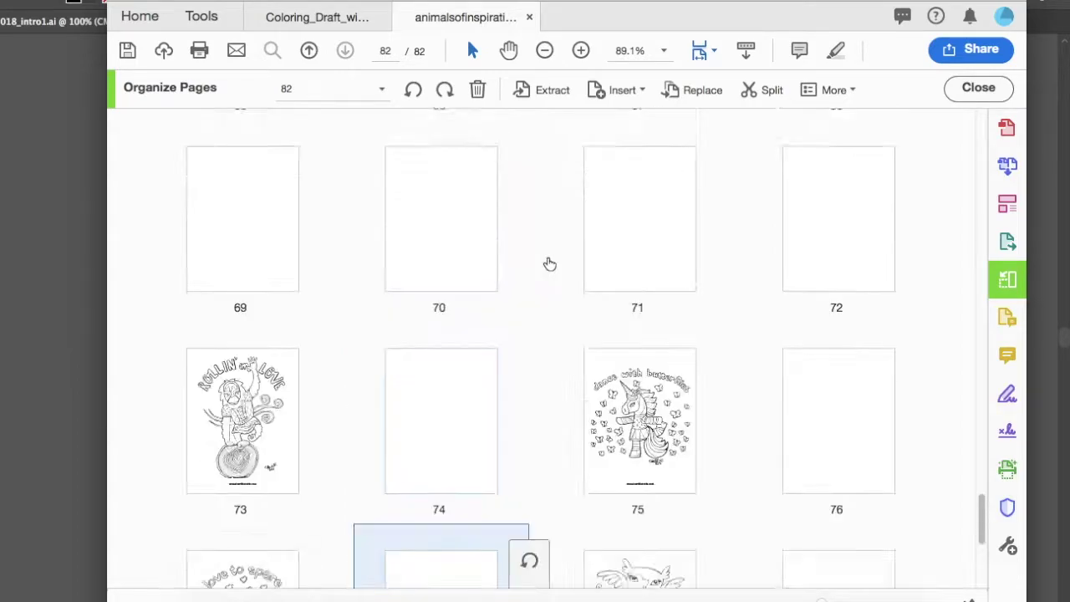
{"action": "scroll", "coordinate": [550, 264], "scroll_direction": "up", "scroll_amount": 5}
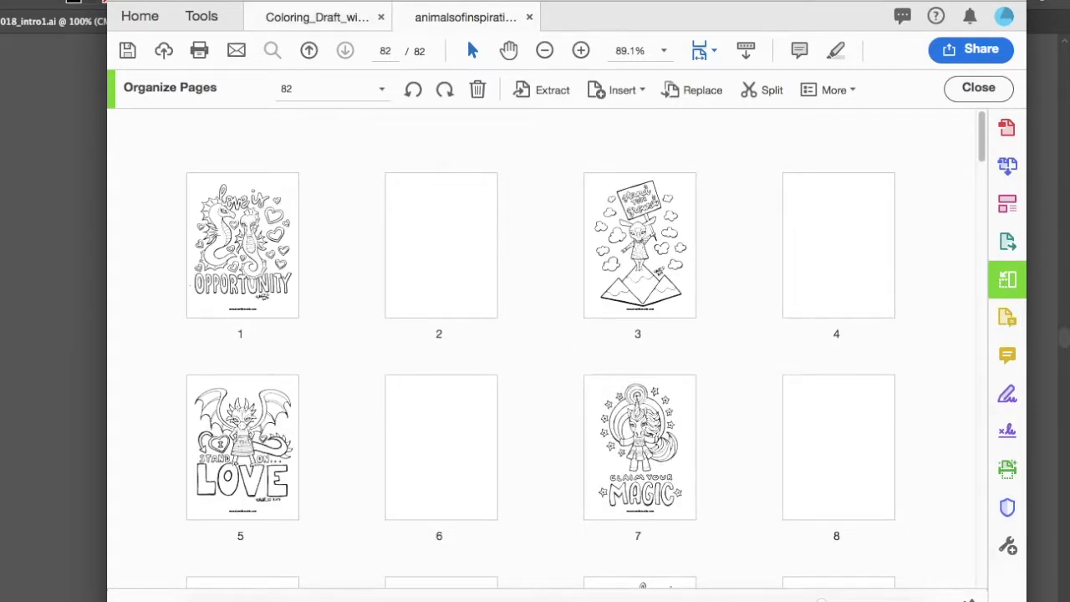
{"action": "left_click", "coordinate": [310, 19]}
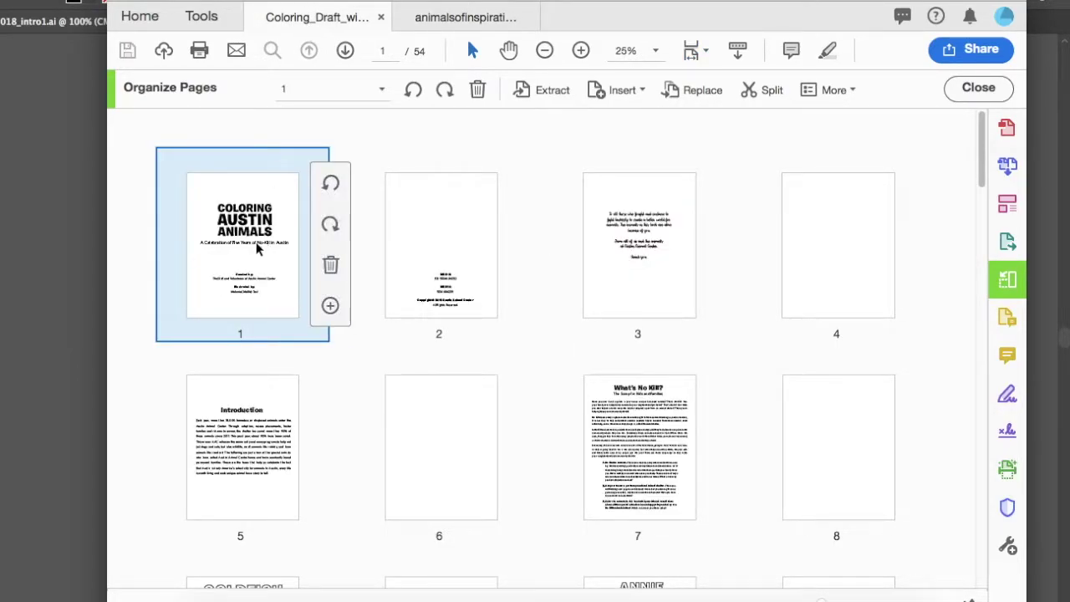
{"action": "left_click", "coordinate": [446, 26]}
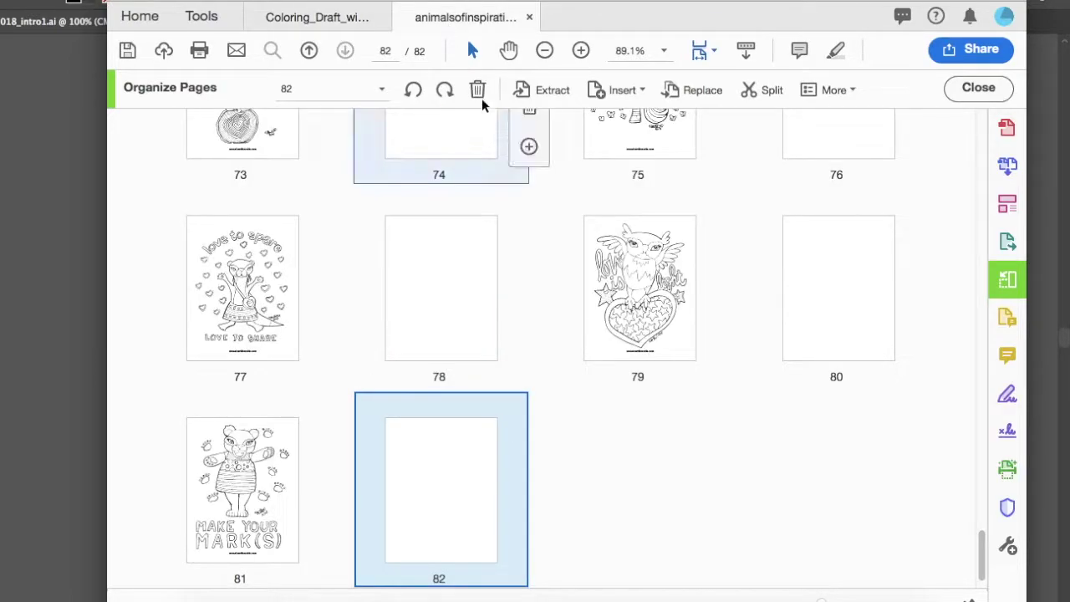
Insert the files 2018_maintitlep1.pdf and 2018_copyrightp2.pdf before page 1 of the animalsofinspiration PDF
{"action": "scroll", "coordinate": [270, 162], "scroll_direction": "up", "scroll_amount": 20}
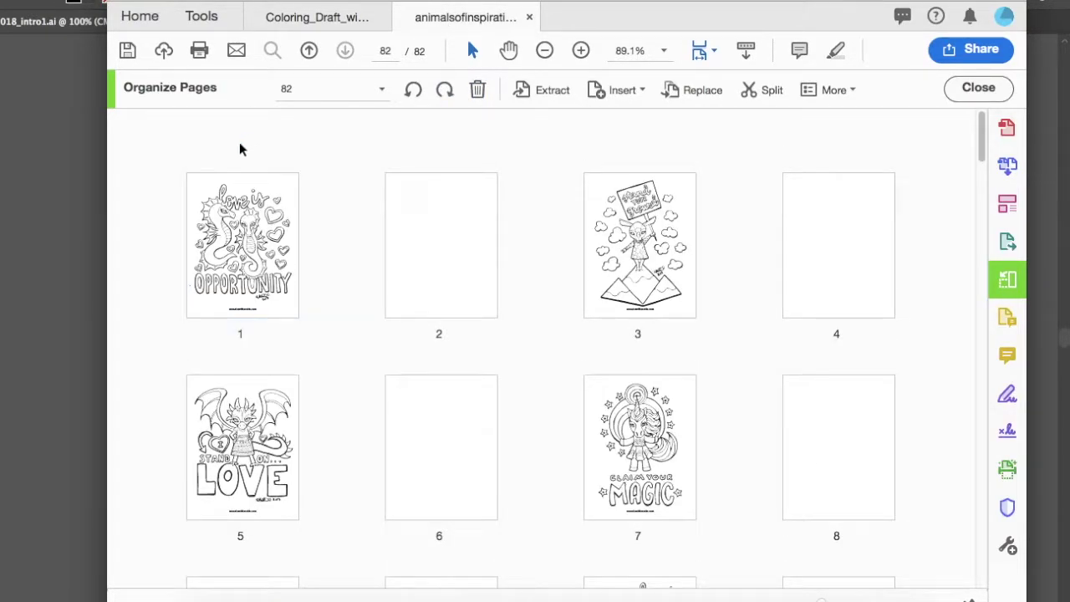
{"action": "left_click", "coordinate": [241, 152]}
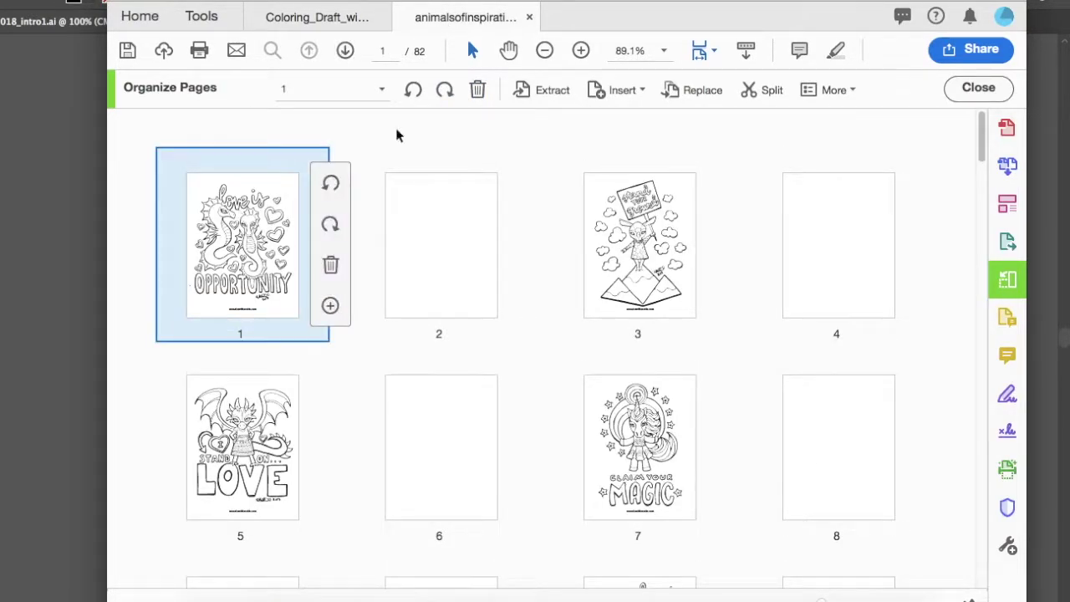
{"action": "left_click", "coordinate": [642, 90]}
{"action": "left_click", "coordinate": [644, 114]}
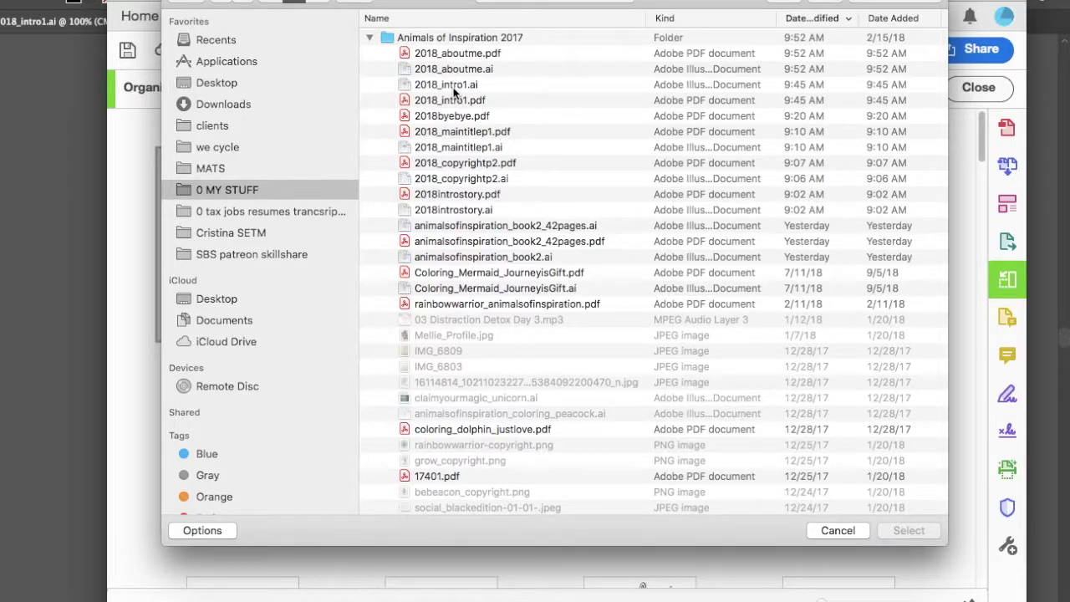
{"action": "left_click", "coordinate": [467, 134]}
{"action": "left_click", "coordinate": [468, 166], "text": "super"}
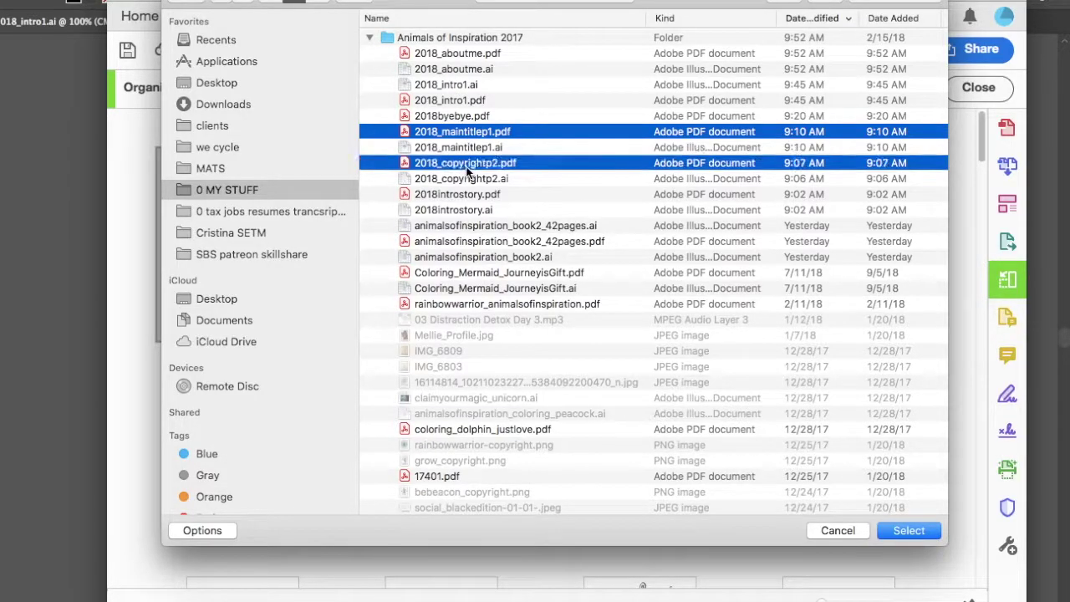
{"action": "left_click", "coordinate": [909, 530]}
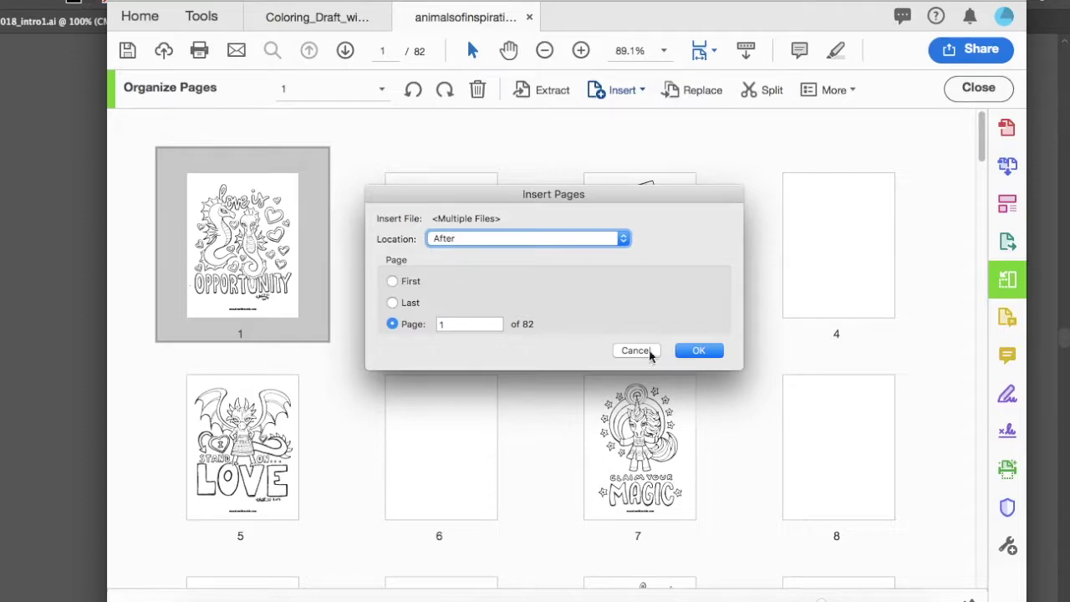
{"action": "left_click", "coordinate": [525, 239]}
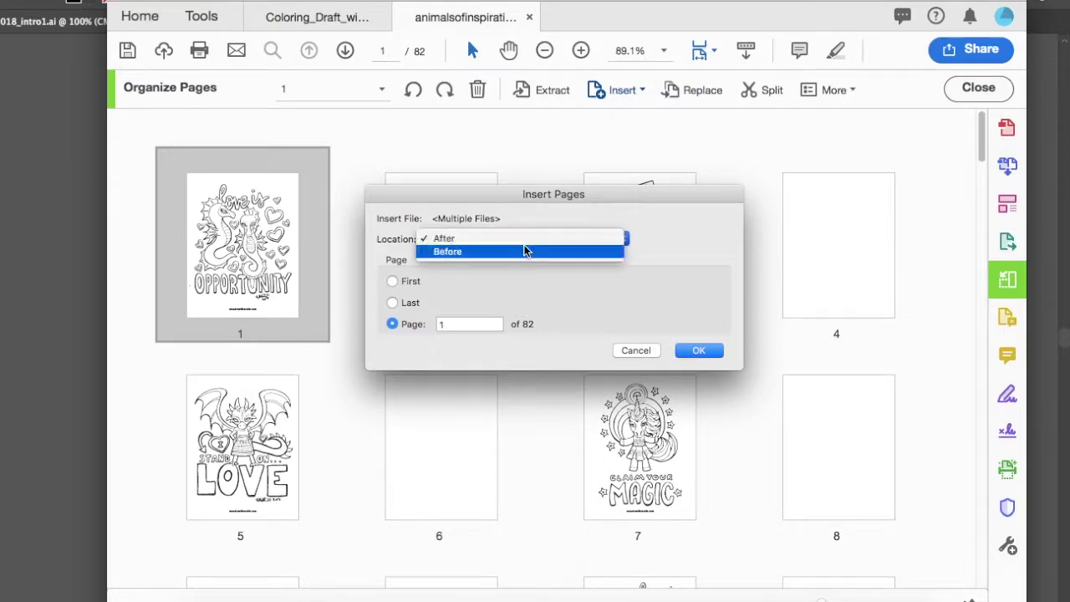
{"action": "left_click", "coordinate": [525, 249]}
{"action": "left_click", "coordinate": [700, 353]}
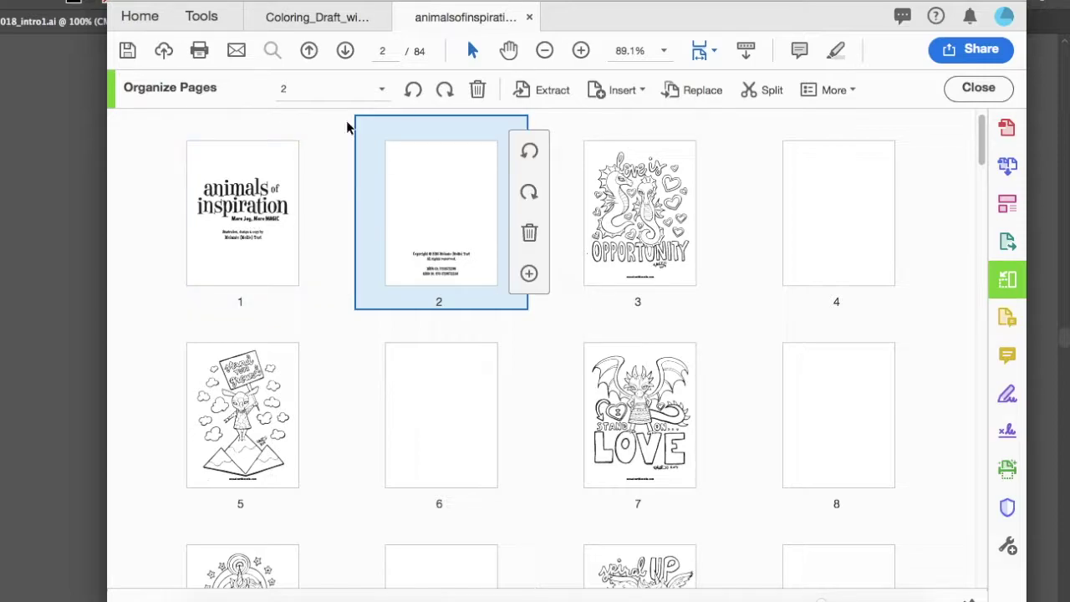
Insert the files 2018_intro1.pdf and 2018introstory.pdf after page 2, the copyright page of the animalsofinspiration PDF
{"action": "left_click", "coordinate": [330, 25]}
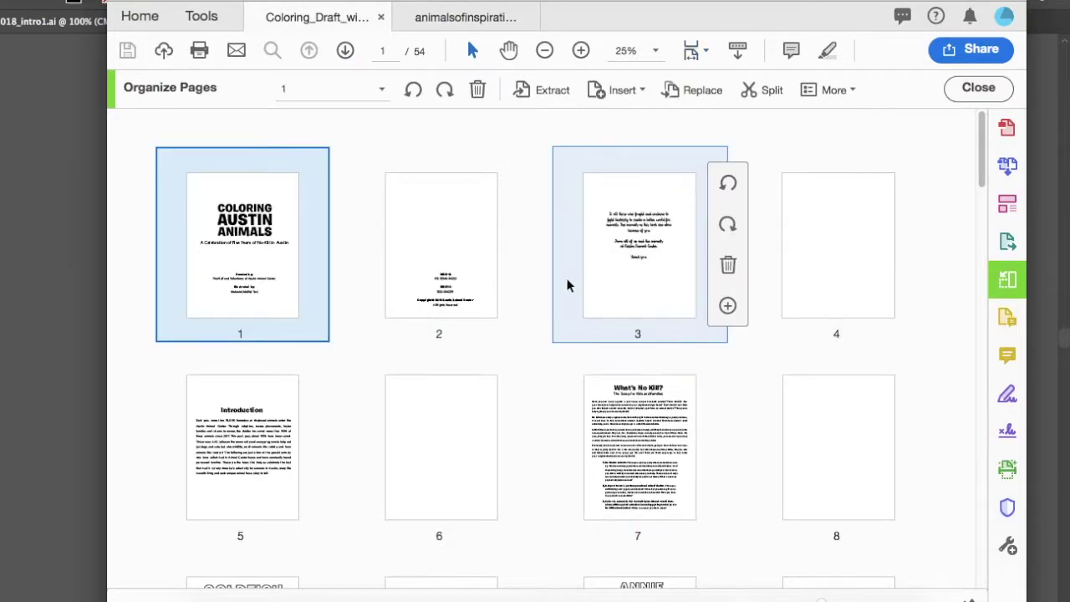
{"action": "left_click", "coordinate": [468, 27]}
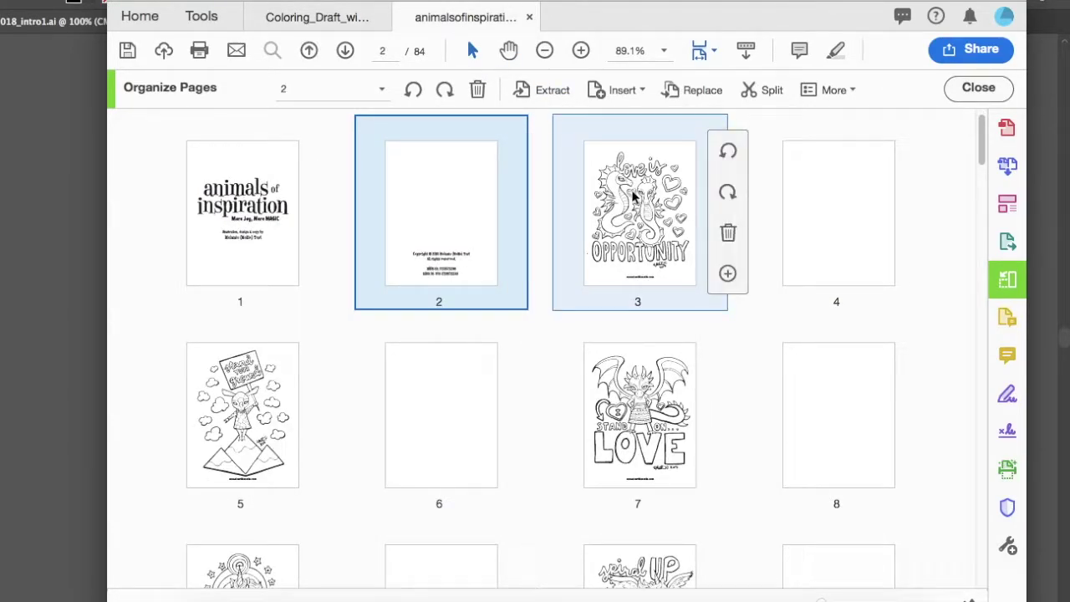
{"action": "left_click", "coordinate": [611, 184]}
{"action": "left_click", "coordinate": [451, 196]}
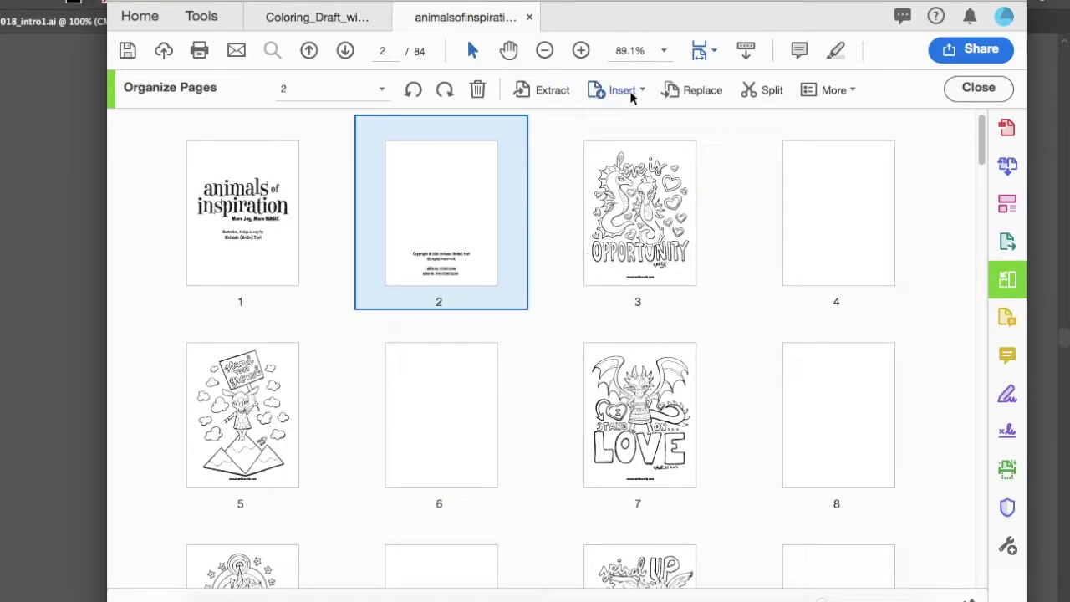
{"action": "left_click", "coordinate": [622, 89]}
{"action": "left_click", "coordinate": [637, 115]}
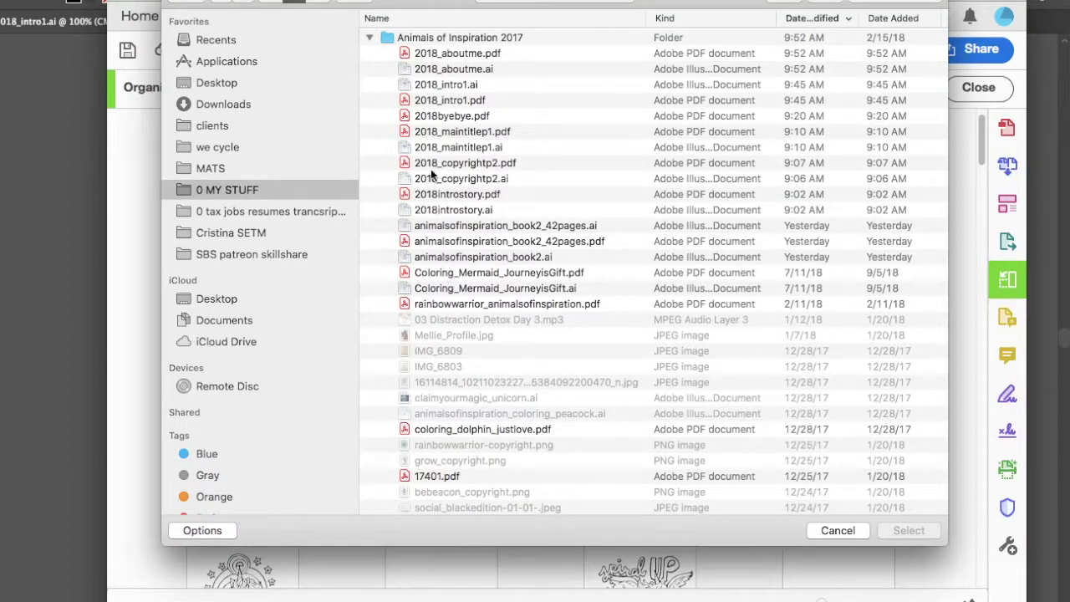
{"action": "left_click", "coordinate": [448, 99]}
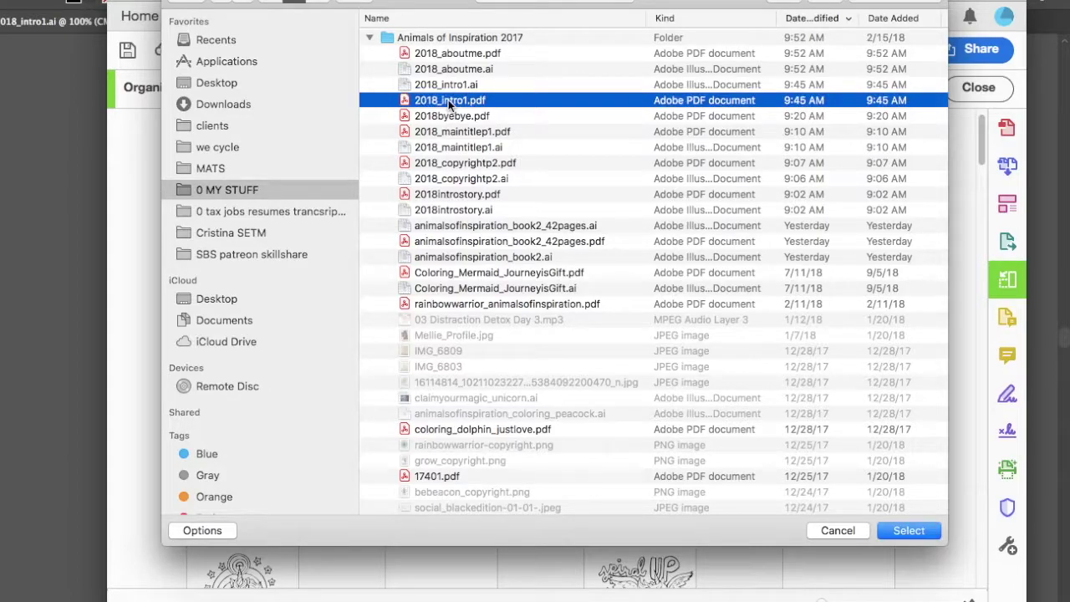
{"action": "left_click", "coordinate": [456, 194], "text": "super"}
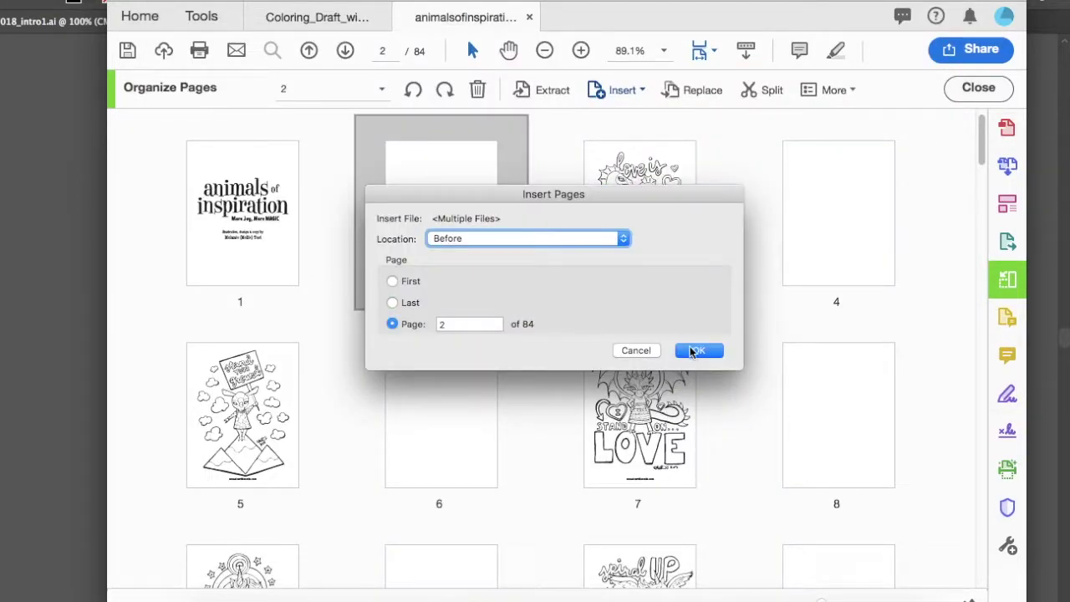
{"action": "left_click", "coordinate": [528, 238]}
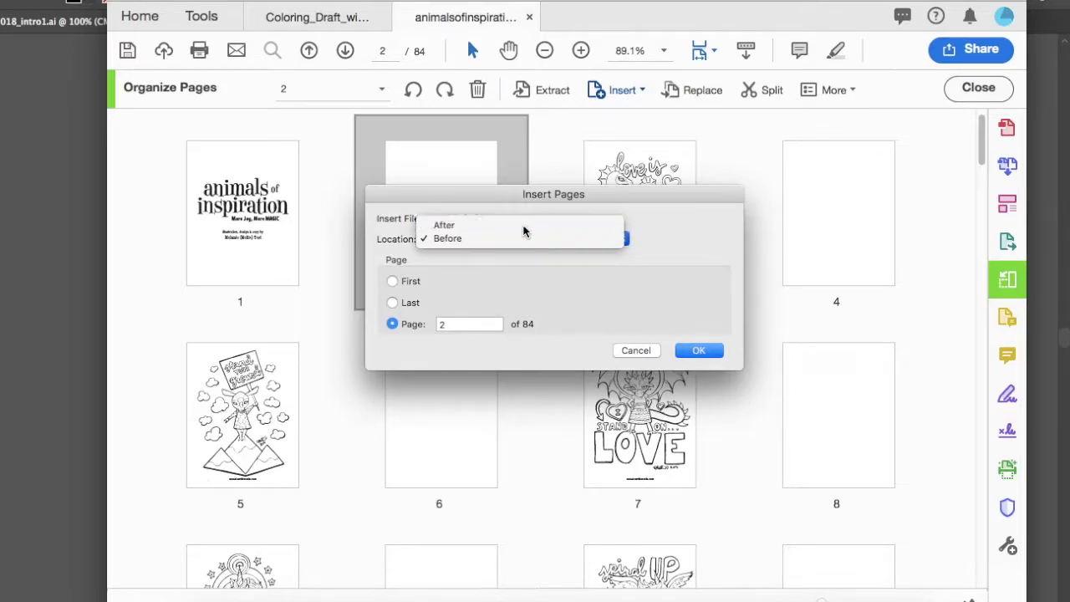
{"action": "left_click", "coordinate": [468, 223]}
{"action": "left_click", "coordinate": [702, 350]}
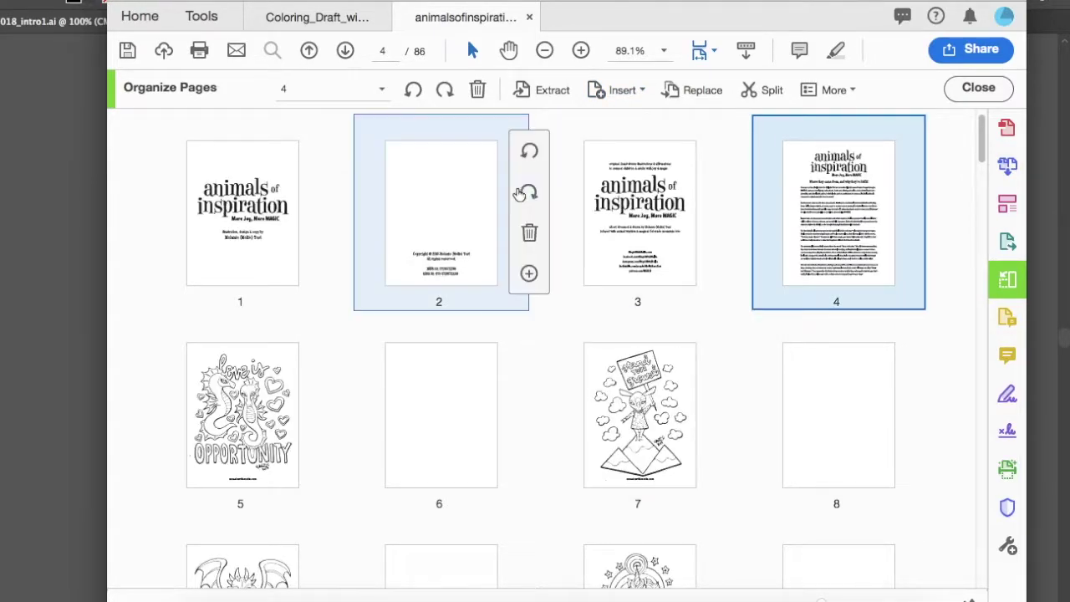
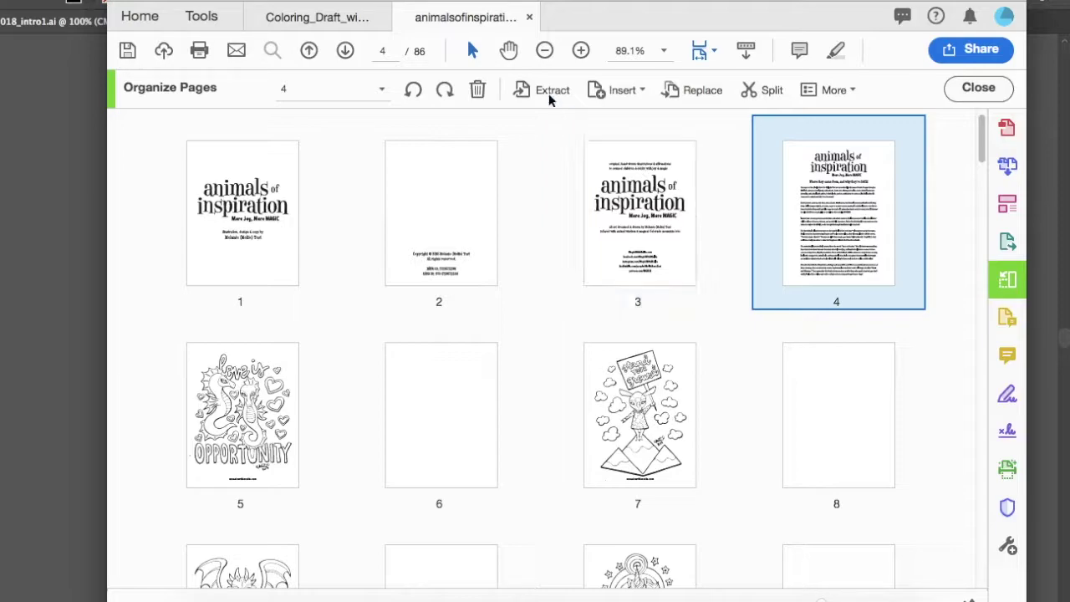
Move the intro title page from page 3 to page 2 and delete the simpler title page, page 1
{"action": "left_click", "coordinate": [324, 19]}
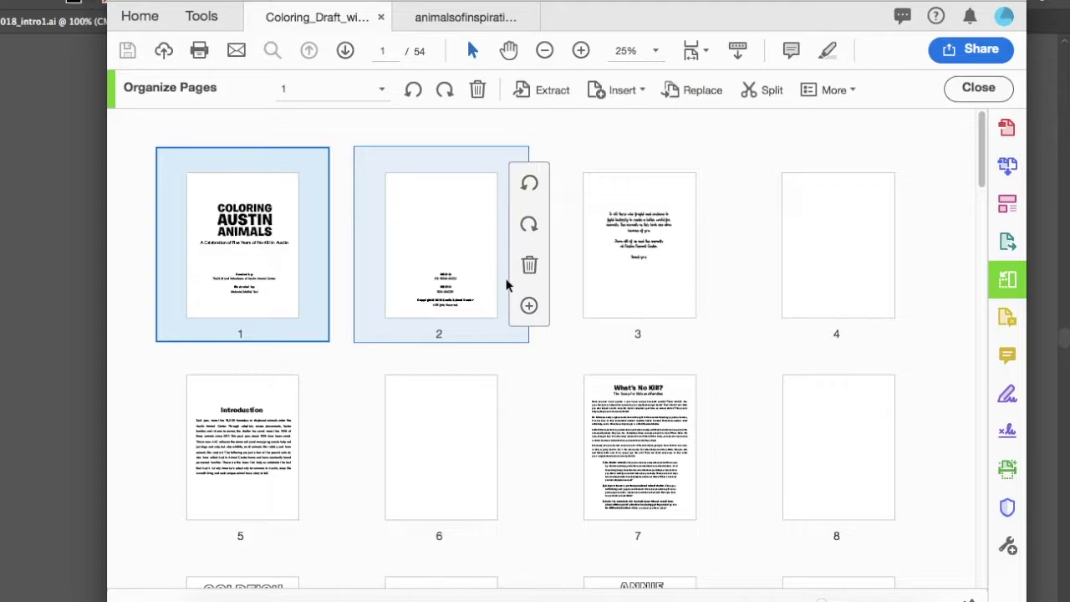
{"action": "left_click", "coordinate": [484, 17]}
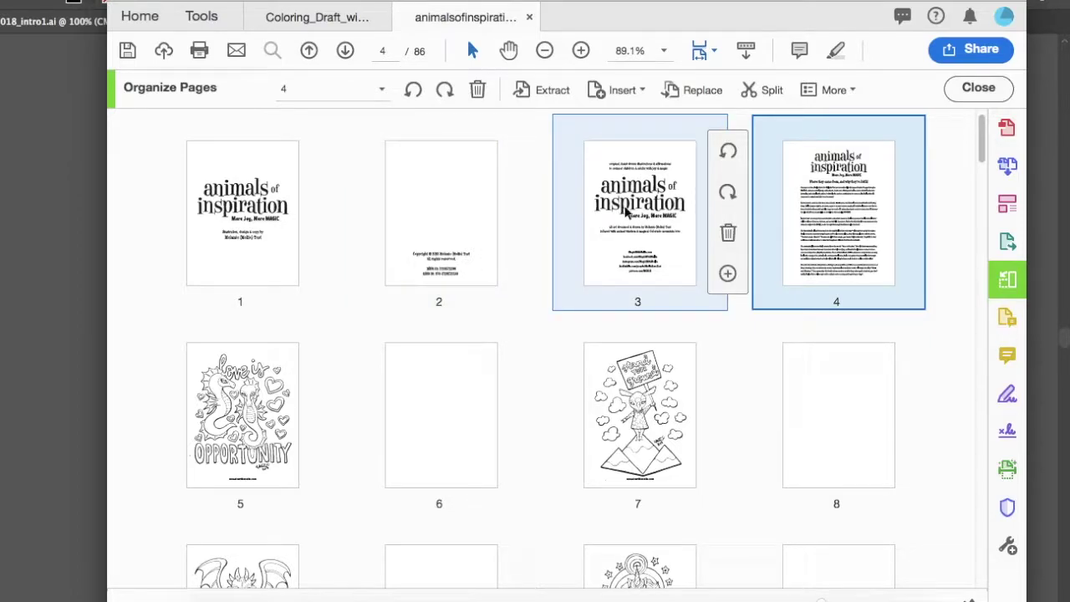
{"action": "left_click_drag", "start_coordinate": [640, 213], "coordinate": [354, 231]}
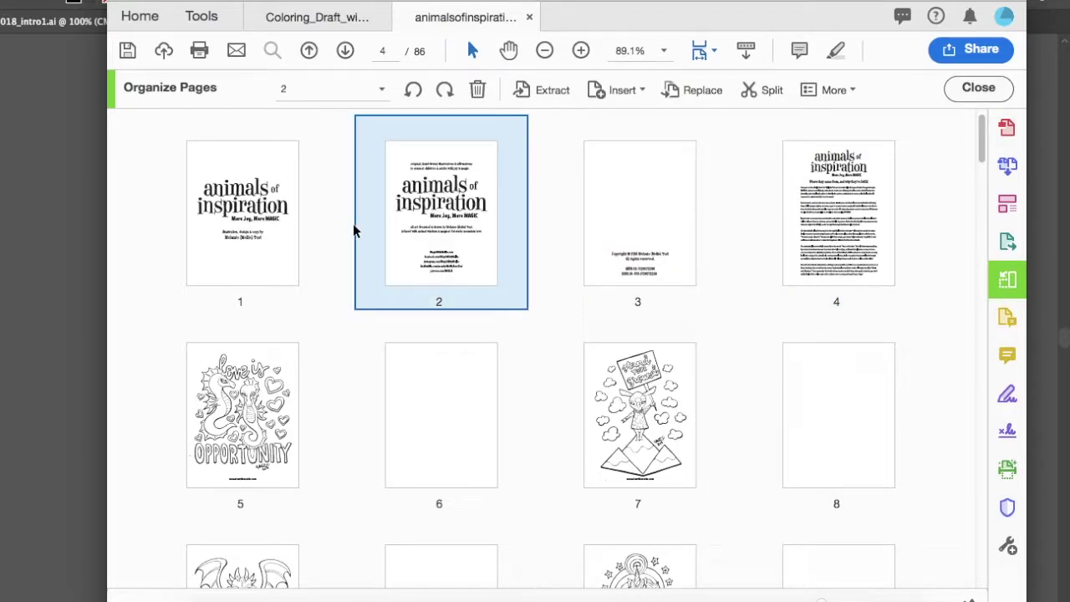
{"action": "mouse_move", "coordinate": [275, 247]}
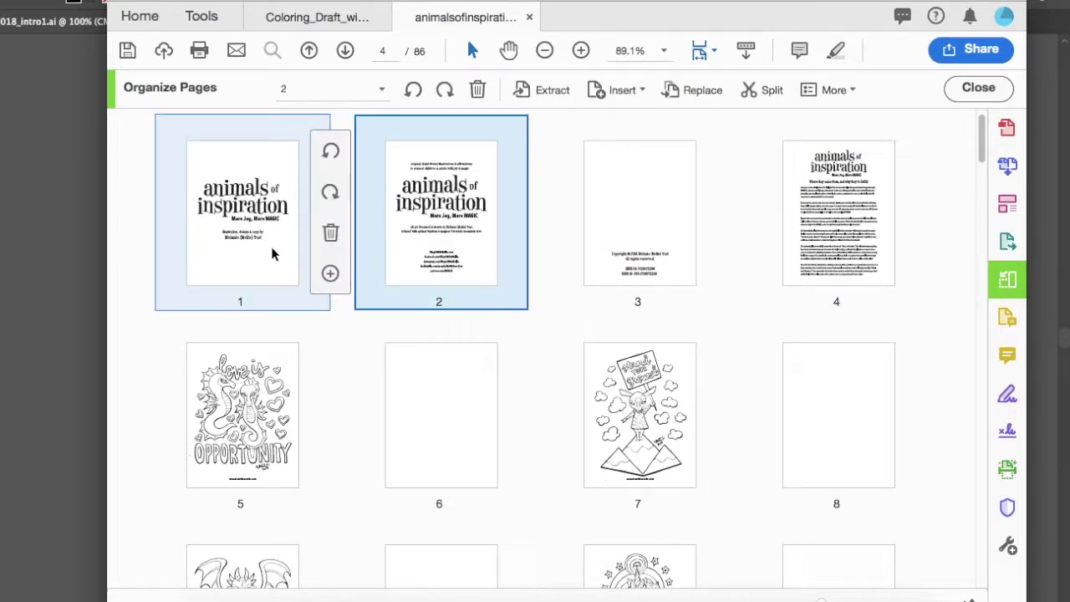
{"action": "left_click", "coordinate": [330, 234]}
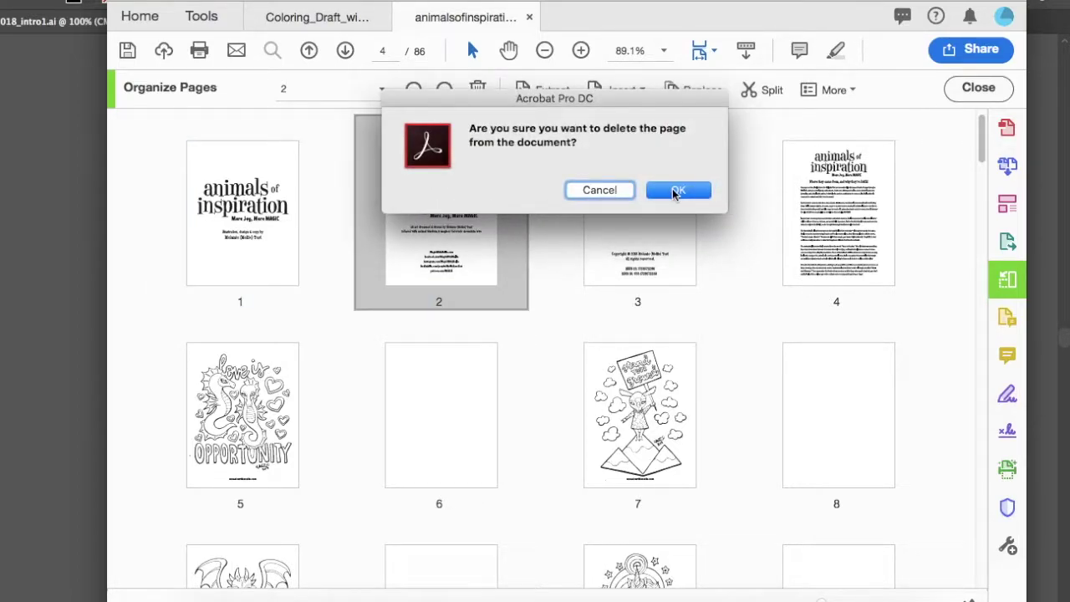
{"action": "left_click", "coordinate": [679, 190]}
Switch to Illustrator to look over the title page artwork in 2018_intro1.ai and return to the PDF in Acrobat
{"action": "left_click", "coordinate": [41, 270]}
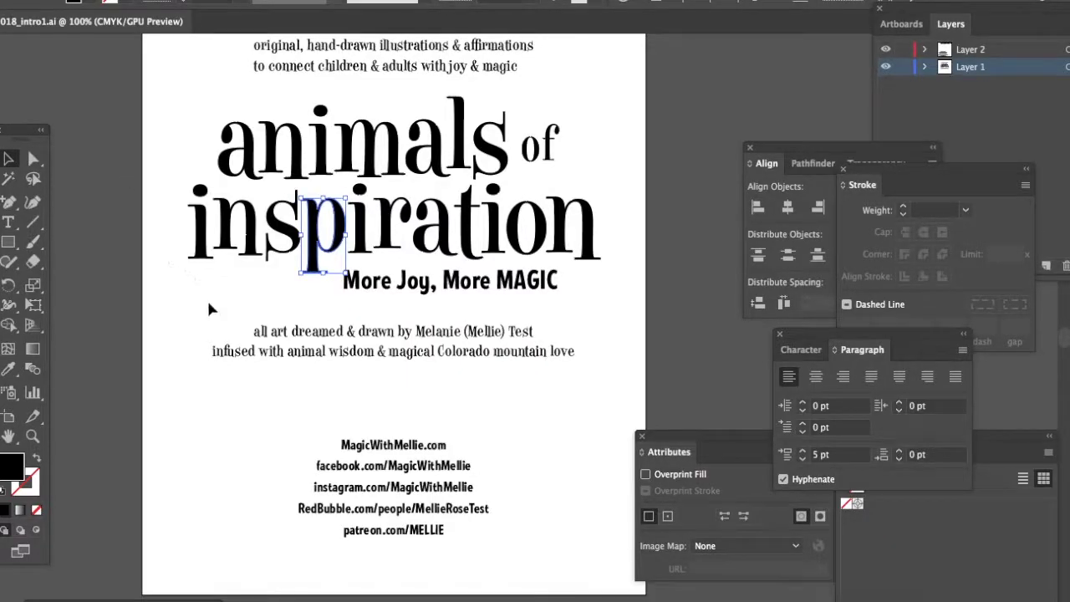
{"action": "left_click", "coordinate": [304, 403]}
{"action": "left_click", "coordinate": [388, 330]}
{"action": "left_click", "coordinate": [459, 409]}
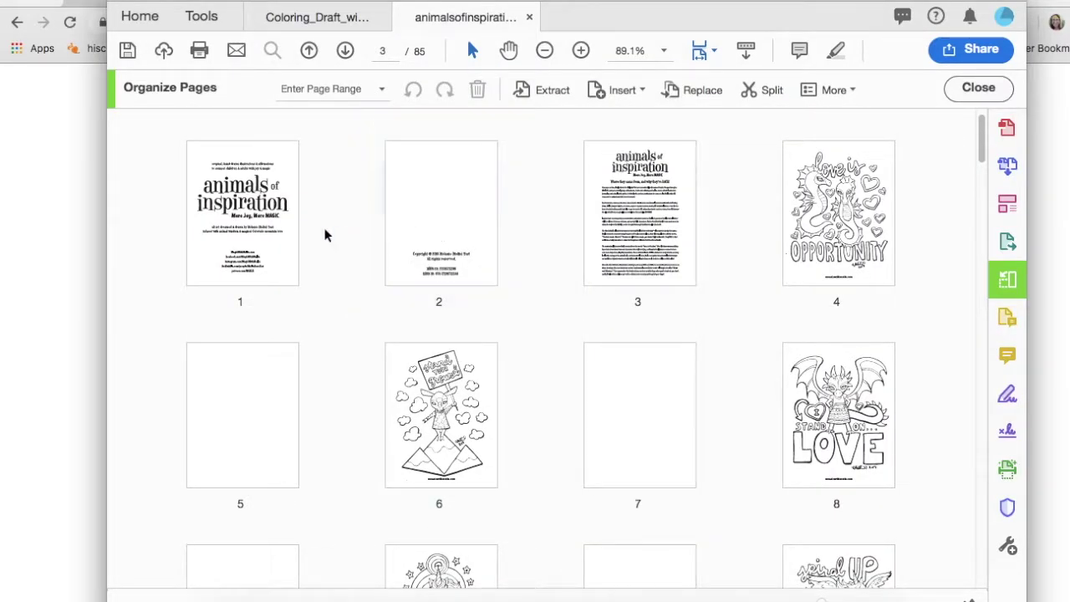
Insert a blank page after page 3, the intro story page
{"action": "left_click", "coordinate": [260, 243]}
{"action": "left_click", "coordinate": [623, 251]}
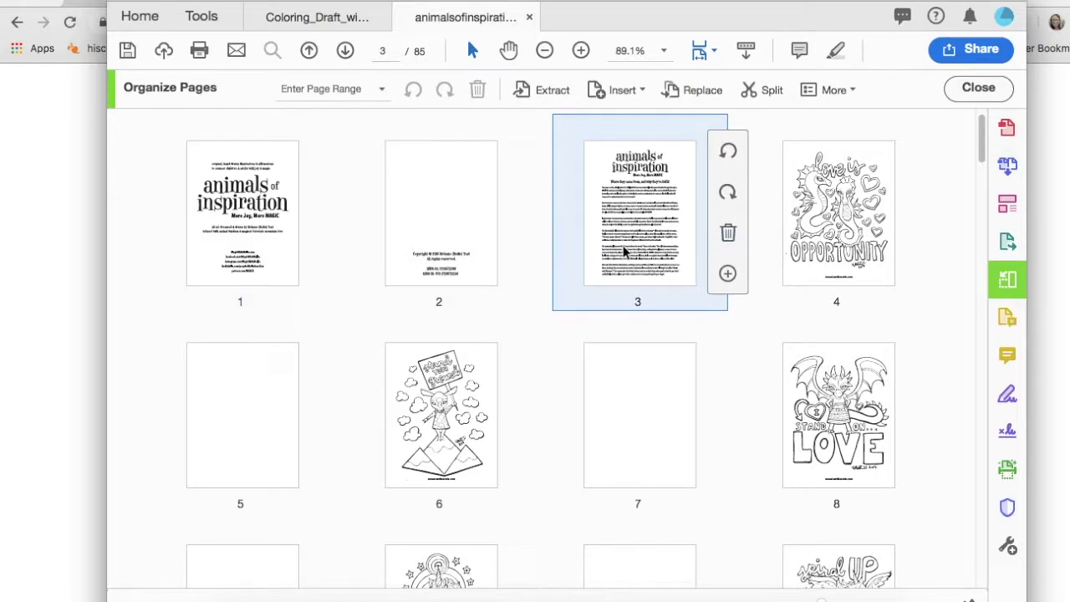
{"action": "left_click", "coordinate": [667, 220]}
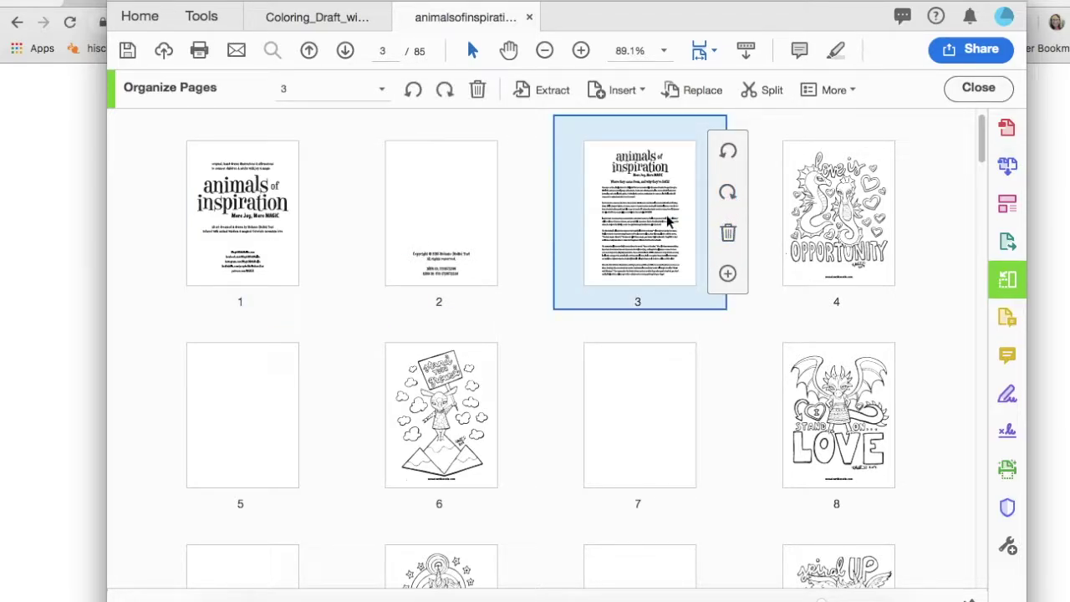
{"action": "key", "text": "super+shift+t"}
{"action": "key", "text": "Return"}
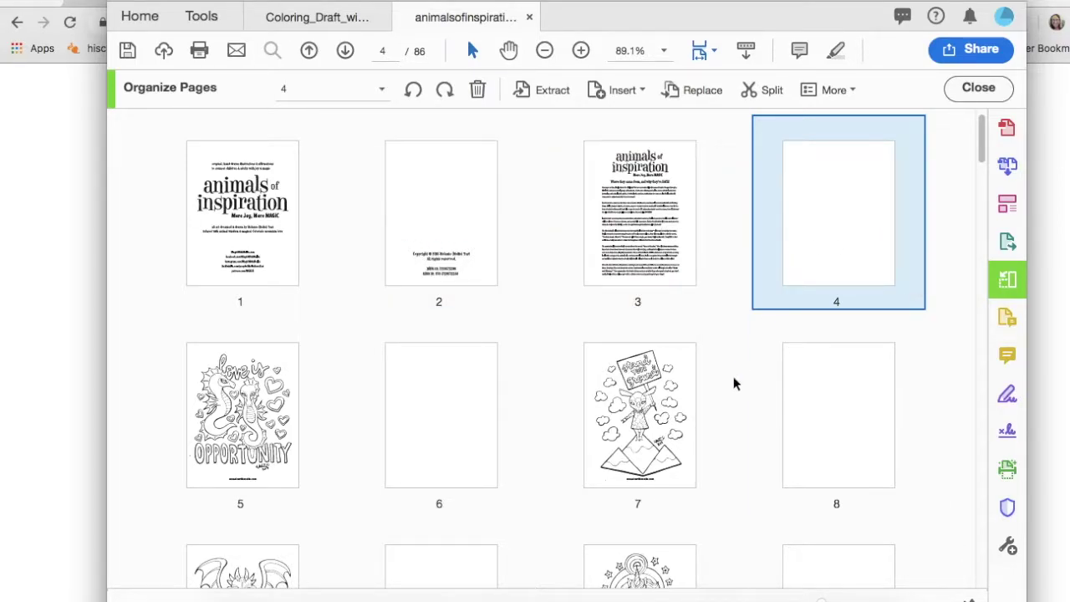
Insert the files 2018_aboutme.pdf and 2018byebye.pdf after page 86, the blank page at the end
{"action": "scroll", "coordinate": [735, 381], "scroll_direction": "down", "scroll_amount": 2}
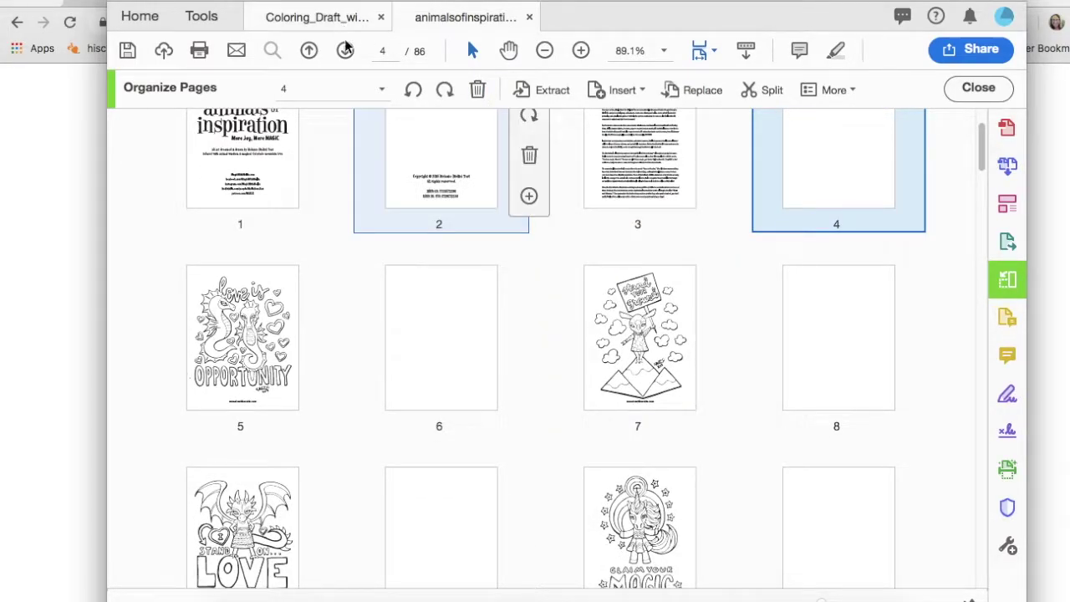
{"action": "scroll", "coordinate": [478, 287], "scroll_direction": "down", "scroll_amount": 20}
{"action": "scroll", "coordinate": [479, 287], "scroll_direction": "down", "scroll_amount": 18}
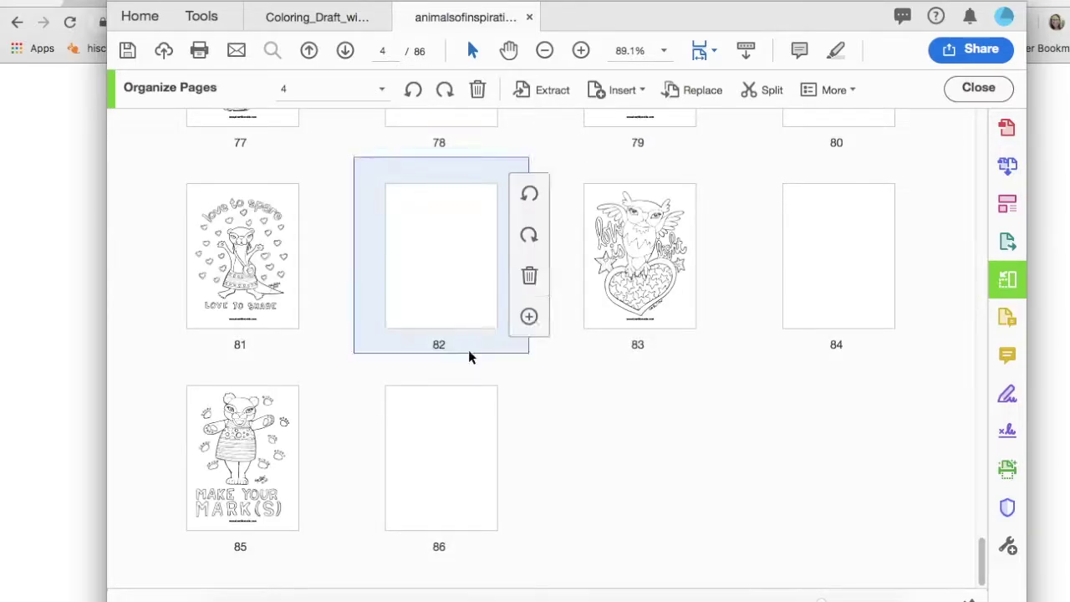
{"action": "left_click", "coordinate": [430, 435]}
{"action": "left_click", "coordinate": [622, 91]}
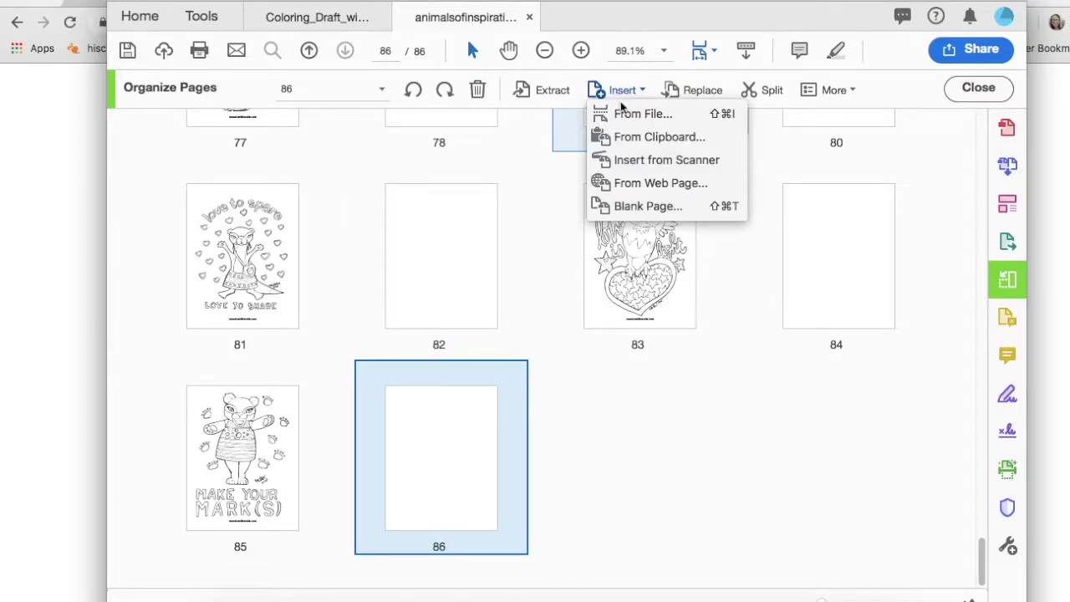
{"action": "left_click", "coordinate": [627, 113]}
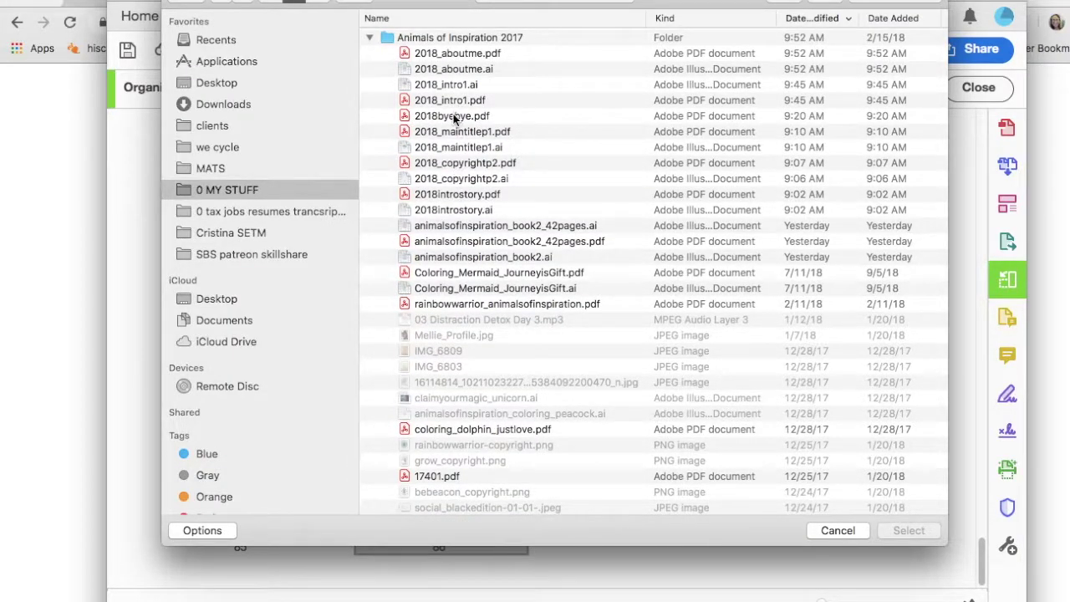
{"action": "left_click", "coordinate": [465, 55]}
{"action": "left_click", "coordinate": [458, 118], "text": "super"}
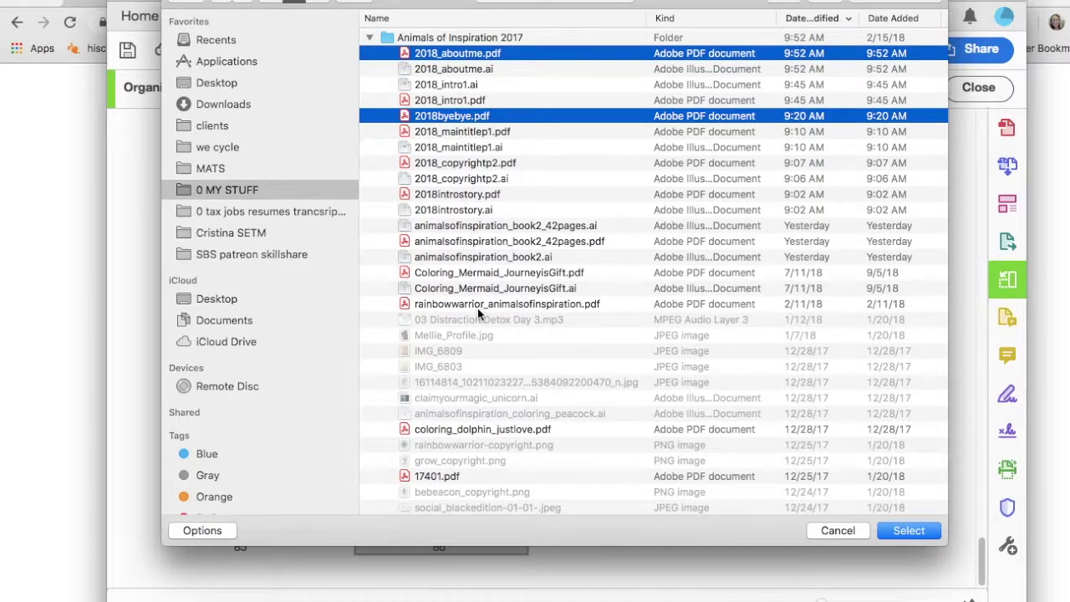
{"action": "left_click", "coordinate": [906, 531]}
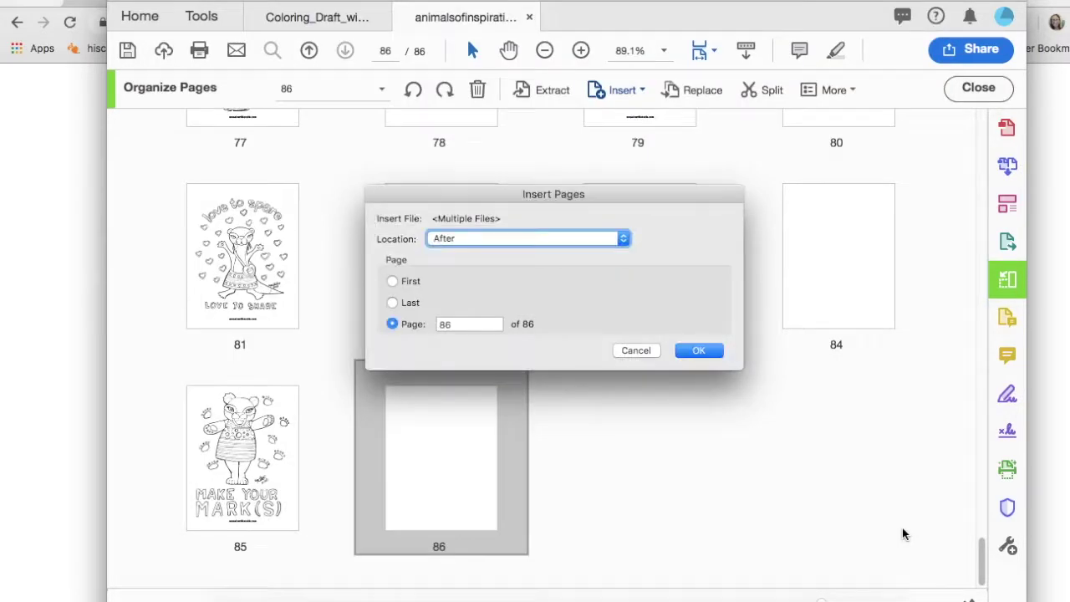
{"action": "left_click", "coordinate": [700, 350]}
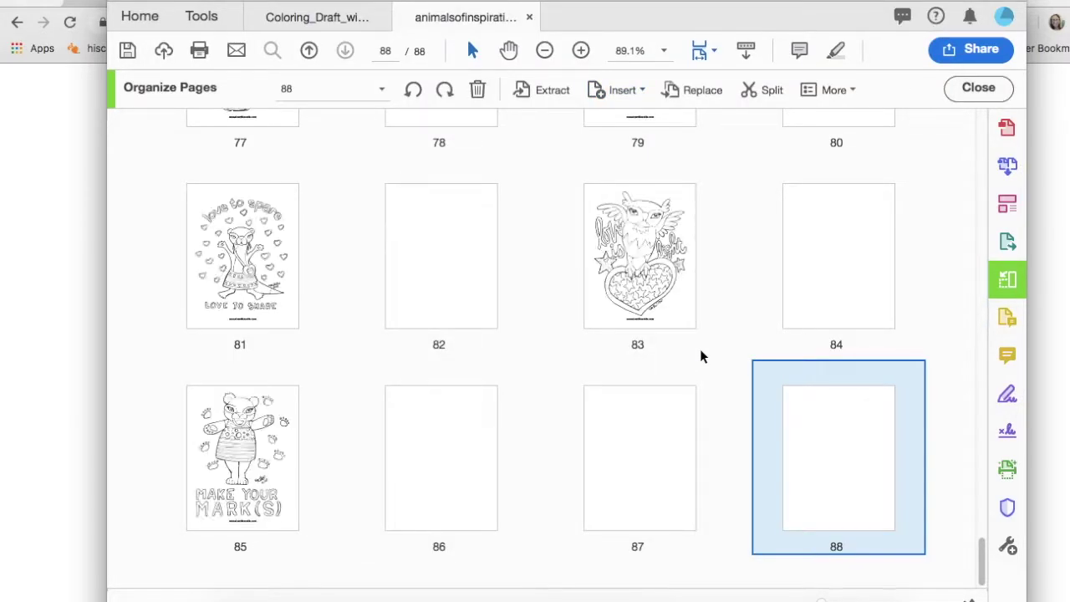
Insert a blank page after page 87 ("about the author") and another after page 89 ("bye bye!")
{"action": "left_click", "coordinate": [659, 457]}
{"action": "key", "text": "shift+super+t"}
{"action": "key", "text": "Return"}
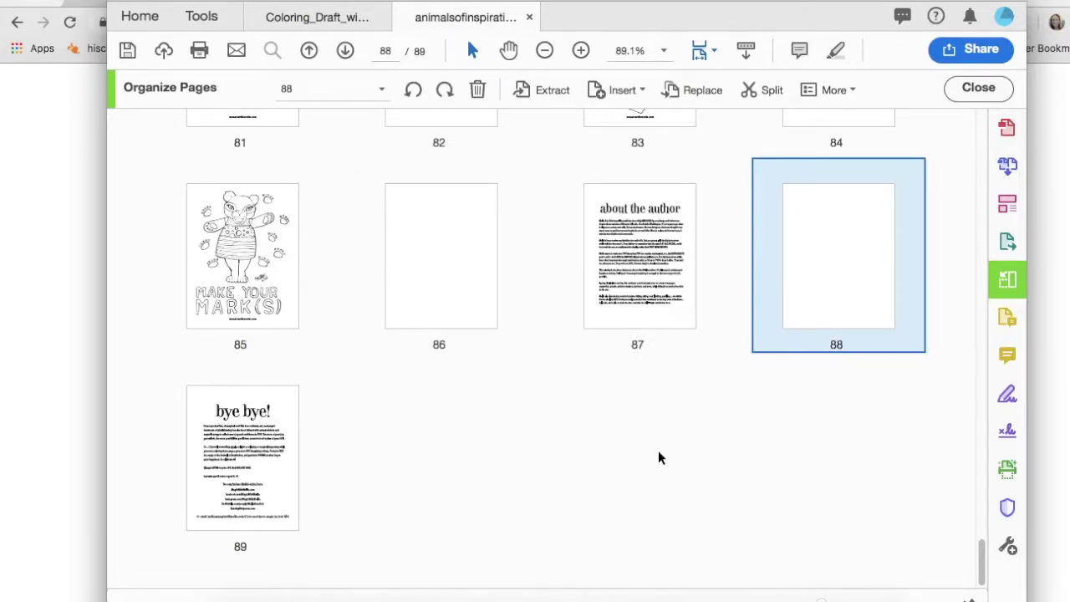
{"action": "left_click", "coordinate": [257, 456]}
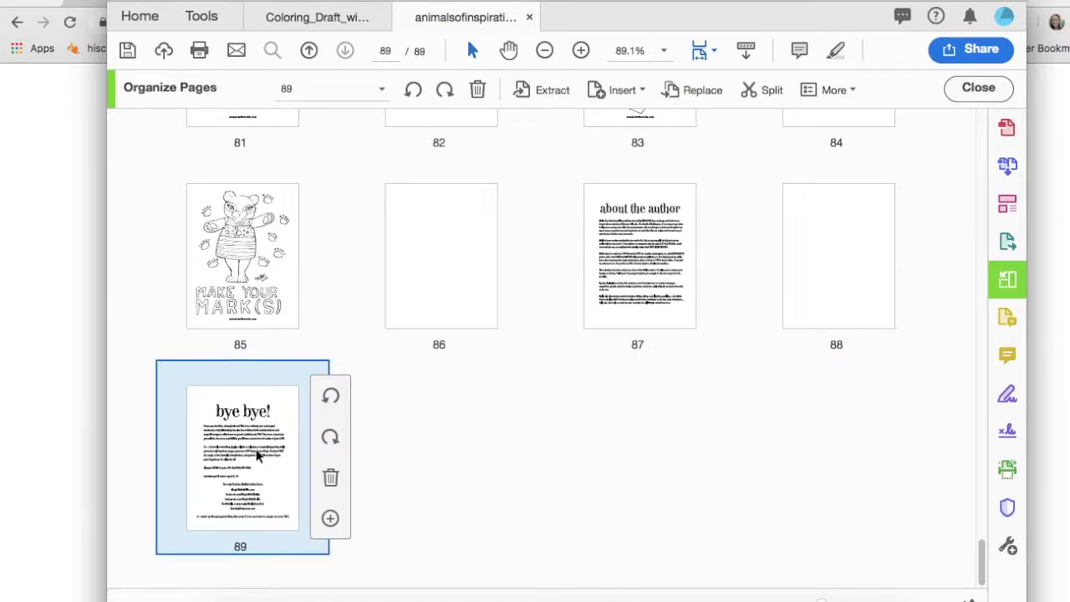
{"action": "key", "text": "super+shift+t"}
{"action": "key", "text": "Return"}
Review the page order of the assembled book from the closing pages to the title page and back to the end
{"action": "scroll", "coordinate": [447, 480], "scroll_direction": "up", "scroll_amount": 1}
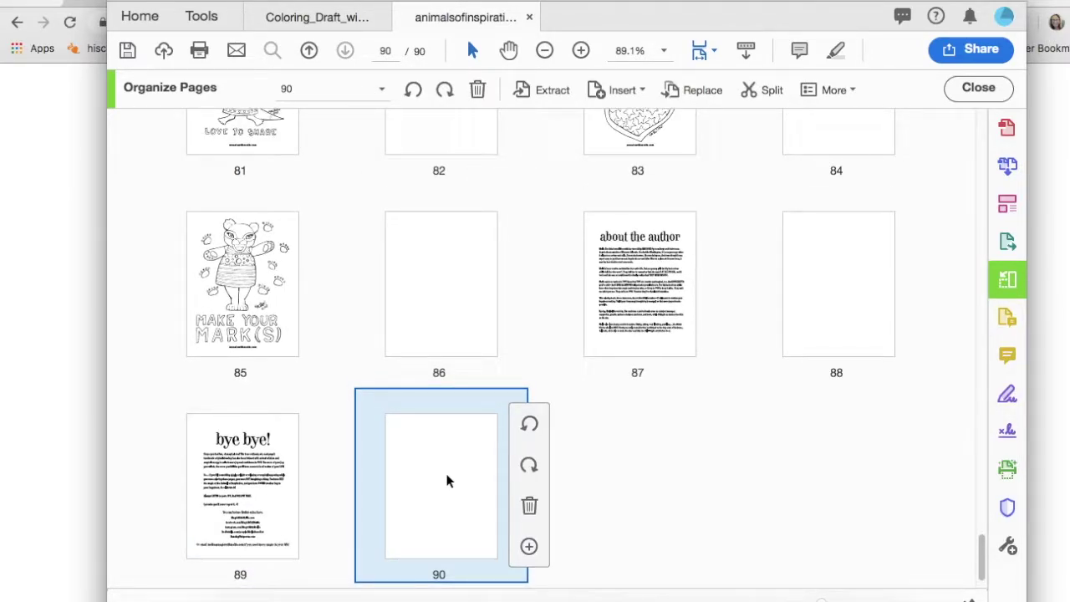
{"action": "scroll", "coordinate": [446, 481], "scroll_direction": "up", "scroll_amount": 1}
{"action": "scroll", "coordinate": [446, 480], "scroll_direction": "up", "scroll_amount": 6}
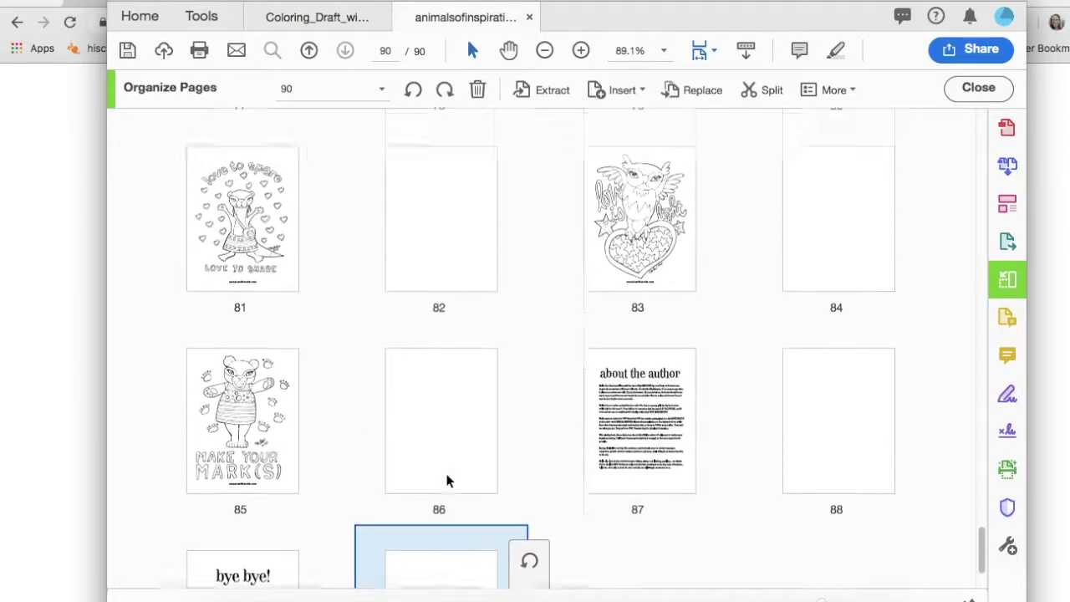
{"action": "scroll", "coordinate": [447, 481], "scroll_direction": "up", "scroll_amount": 20}
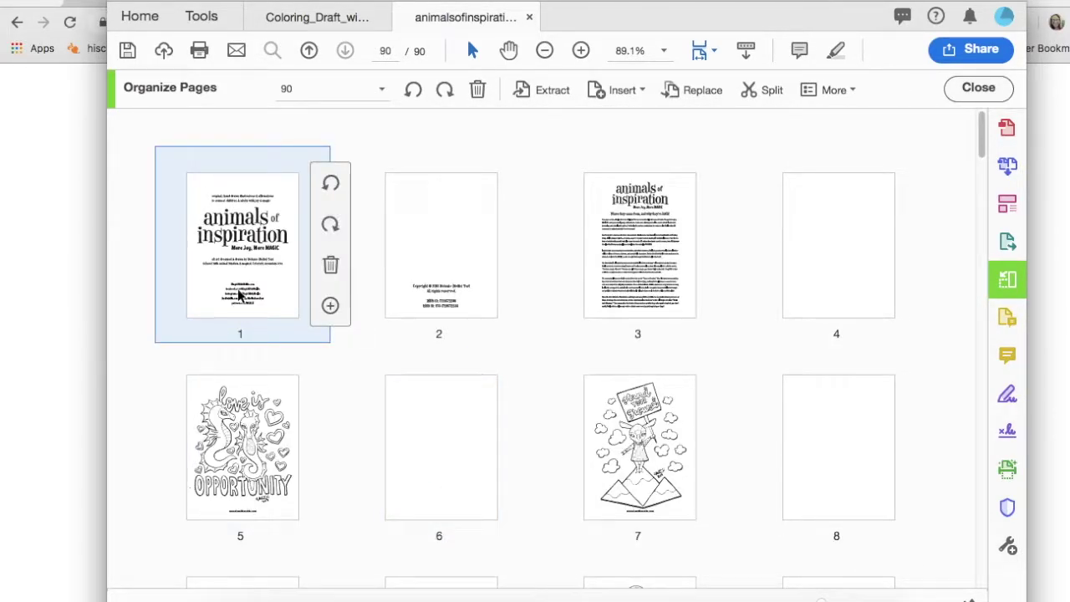
{"action": "scroll", "coordinate": [482, 355], "scroll_direction": "down", "scroll_amount": 7}
{"action": "scroll", "coordinate": [482, 354], "scroll_direction": "down", "scroll_amount": 20}
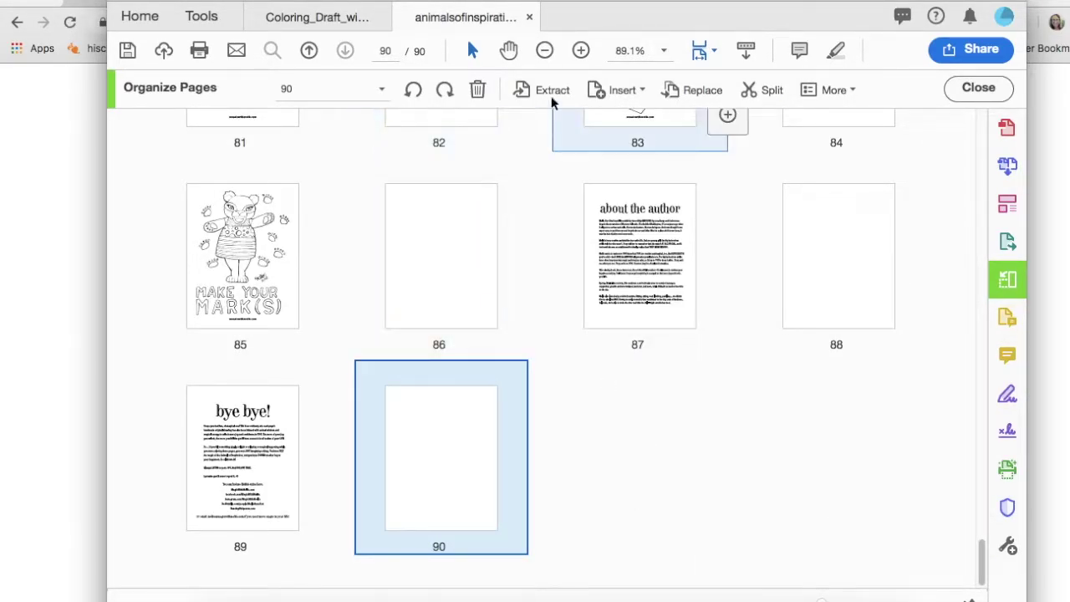
Save the assembled book as animalsofinspiration_book2FINAL_90pages in the Animals of Inspiration 2017 folder
{"action": "left_click", "coordinate": [113, 1]}
{"action": "left_click", "coordinate": [143, 35]}
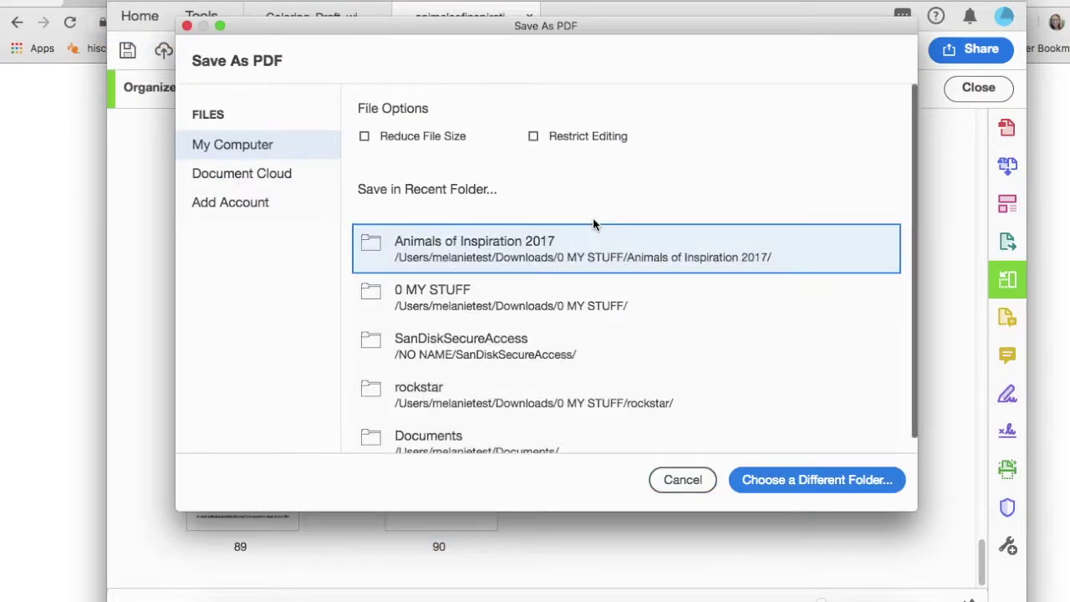
{"action": "left_click", "coordinate": [477, 253]}
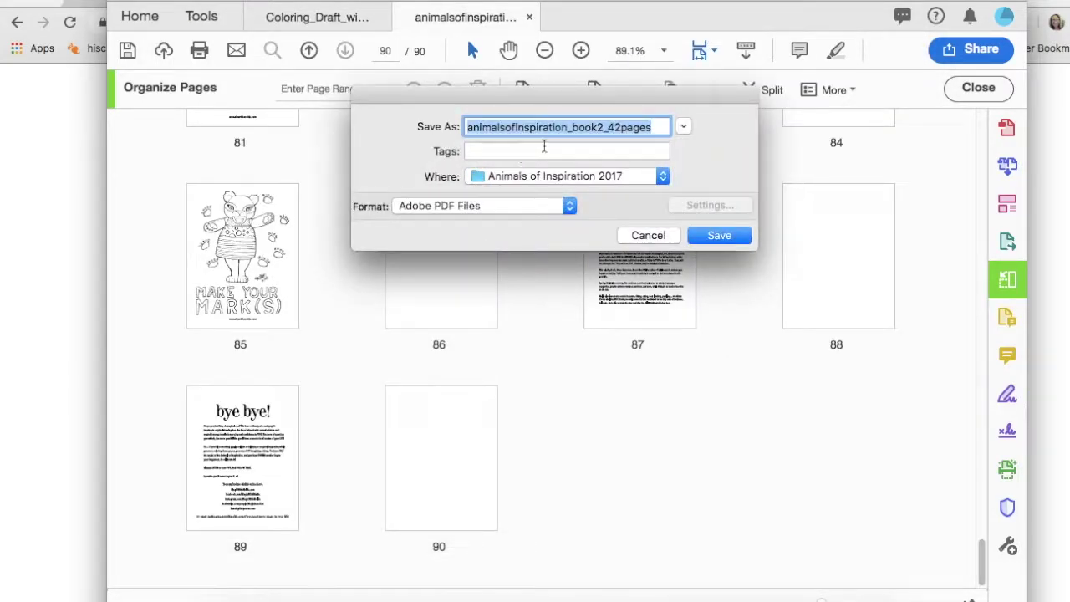
{"action": "left_click", "coordinate": [620, 127]}
{"action": "key", "text": "BackSpace"}
{"action": "key", "text": "BackSpace"}
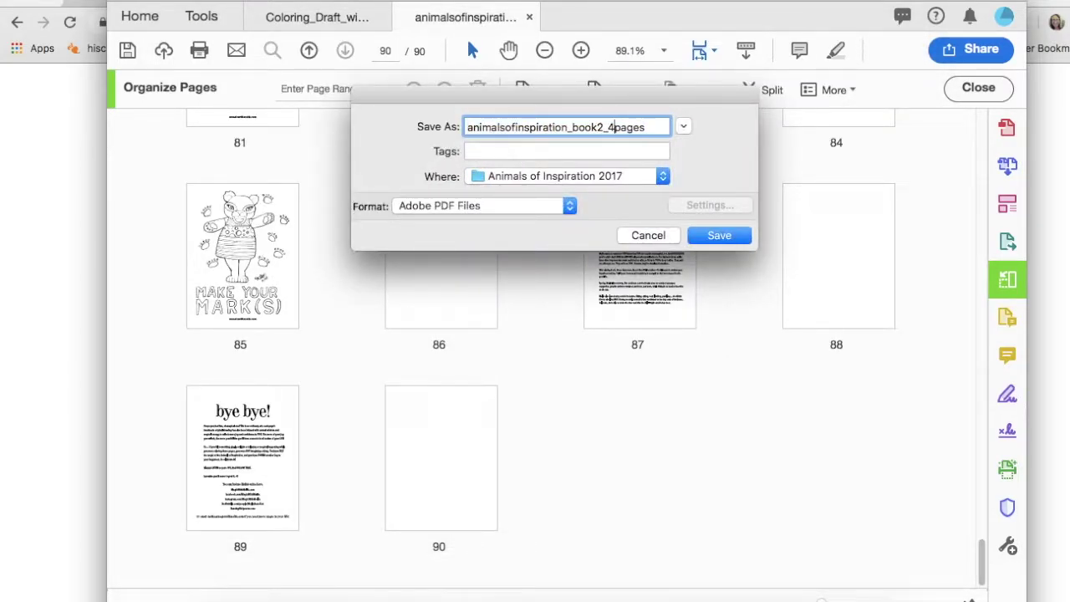
{"action": "type", "text": "90"}
{"action": "left_click", "coordinate": [601, 127]}
{"action": "type", "text": "FINAL"}
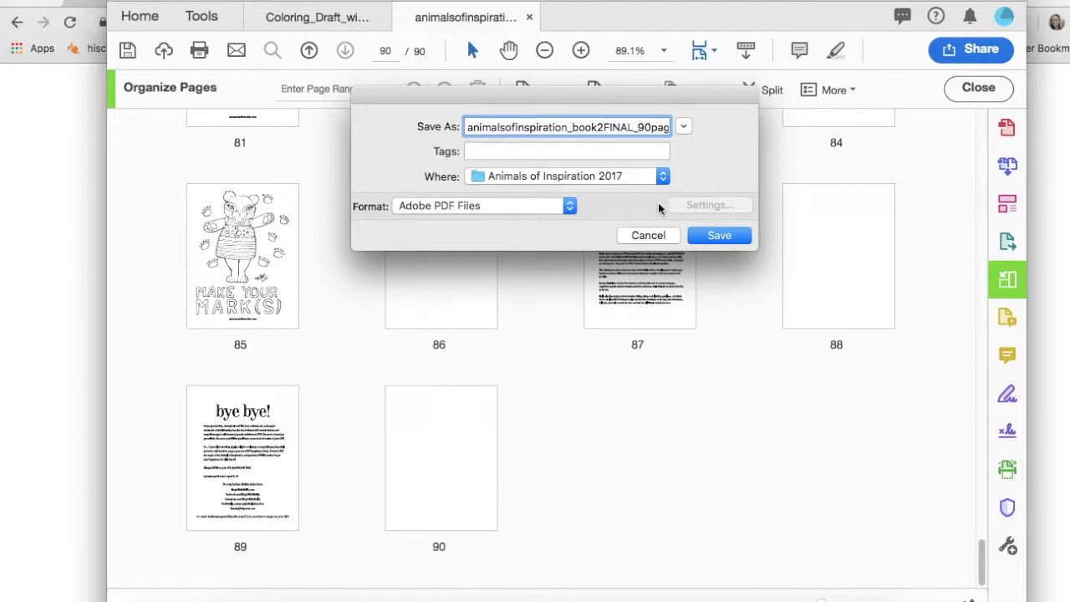
{"action": "left_click", "coordinate": [717, 237]}
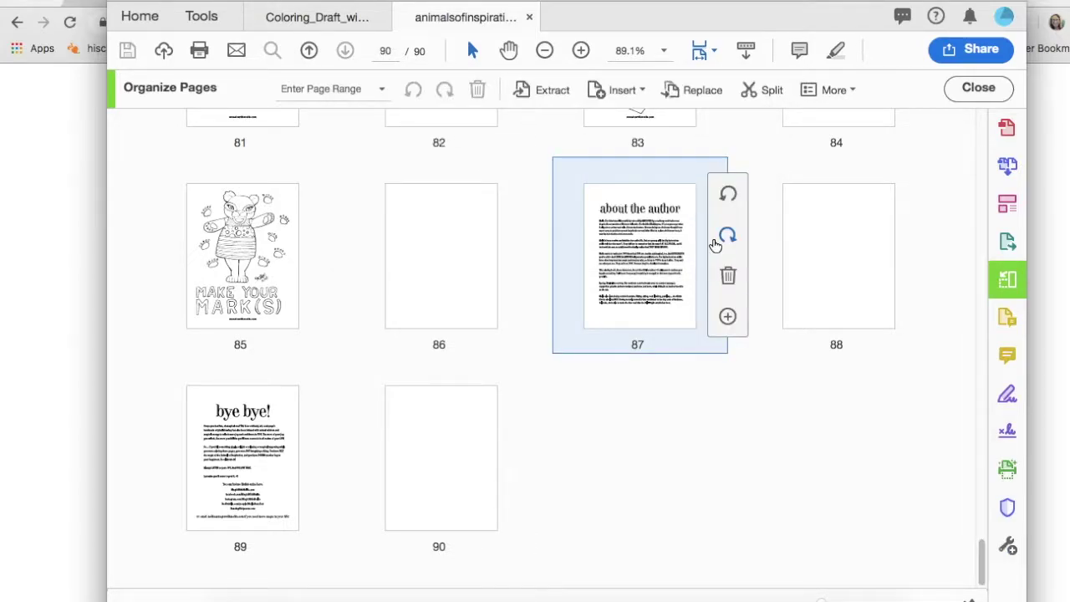
Compare the book's opening pages with the end of the Coloring_Draft document, and close that draft
{"action": "scroll", "coordinate": [572, 433], "scroll_direction": "up", "scroll_amount": 15}
{"action": "scroll", "coordinate": [572, 432], "scroll_direction": "up", "scroll_amount": 10}
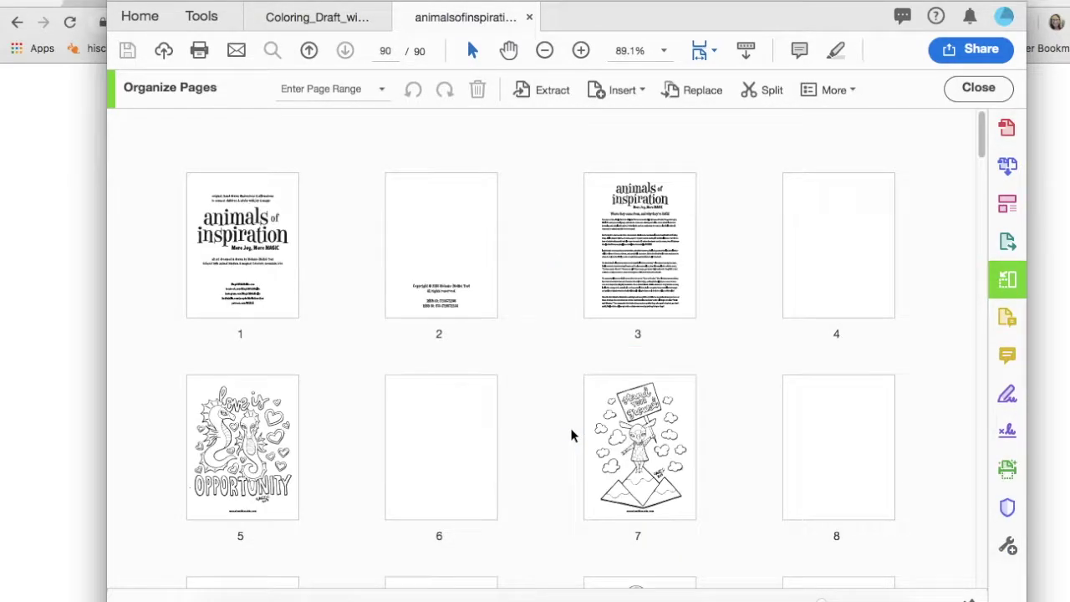
{"action": "left_click", "coordinate": [344, 19]}
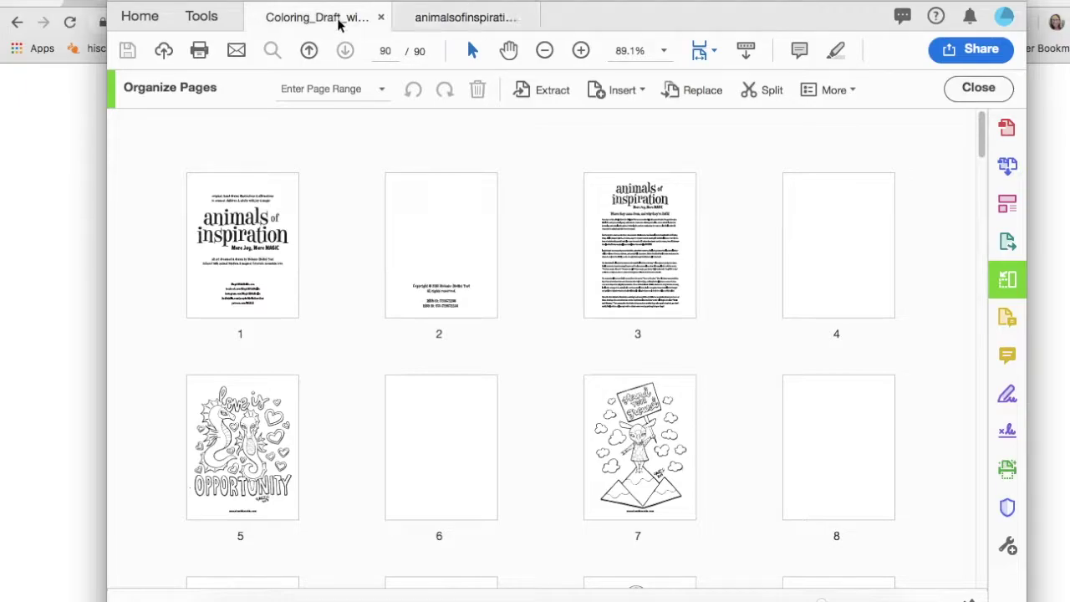
{"action": "mouse_move", "coordinate": [556, 404]}
{"action": "scroll", "coordinate": [556, 404], "scroll_direction": "down", "scroll_amount": 12}
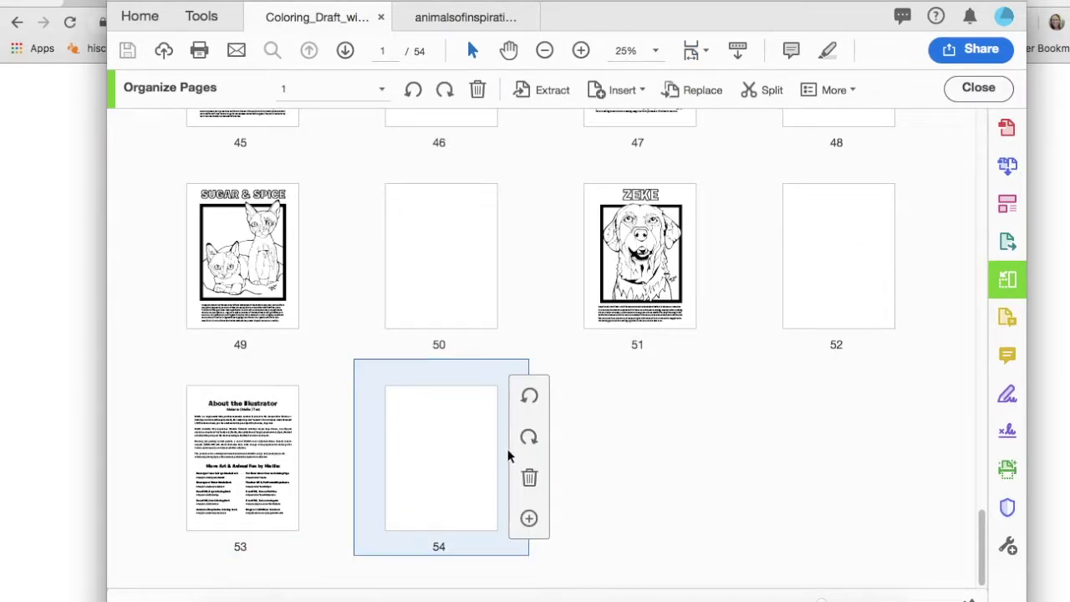
{"action": "left_click", "coordinate": [380, 18]}
{"action": "mouse_move", "coordinate": [416, 292]}
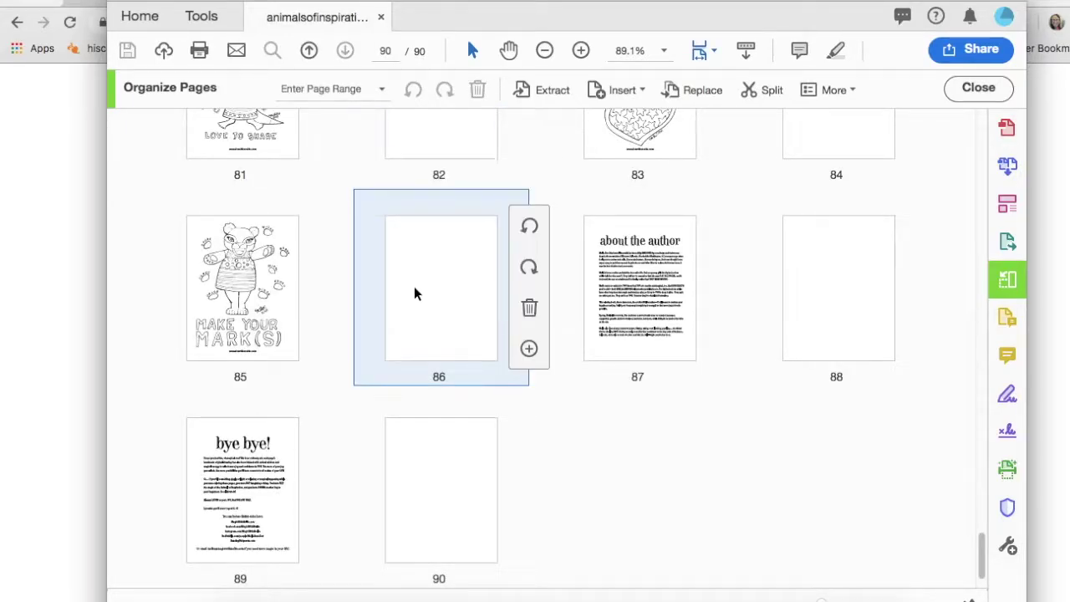
Switch to the browser and examine CreateSpace's cover page size specifications, highlighting the rule for submitting on a 19" x 13" page
{"action": "left_click", "coordinate": [136, 12]}
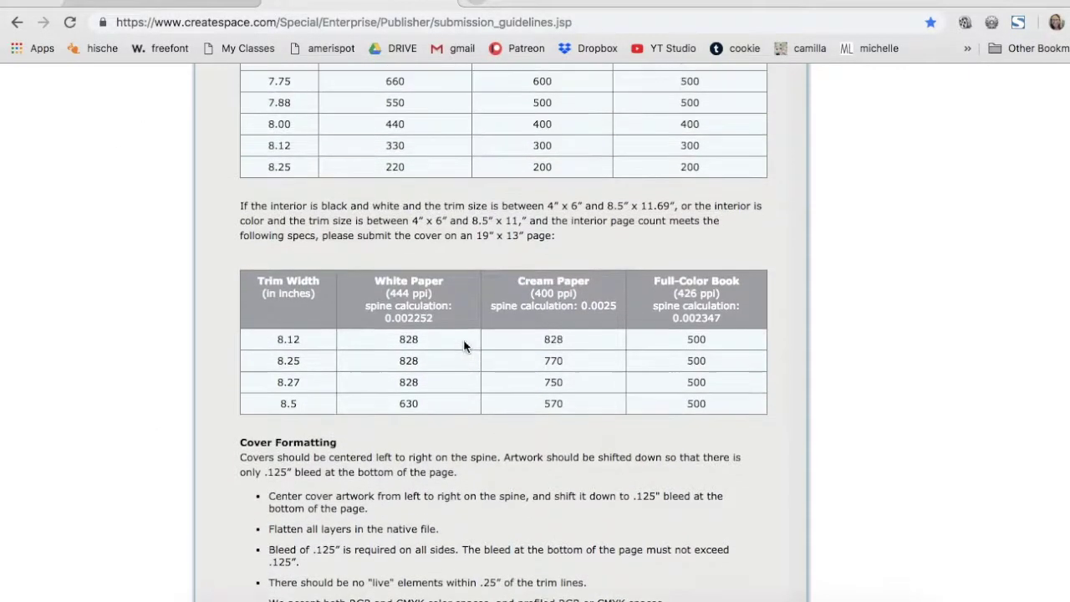
{"action": "scroll", "coordinate": [464, 342], "scroll_direction": "up", "scroll_amount": 5}
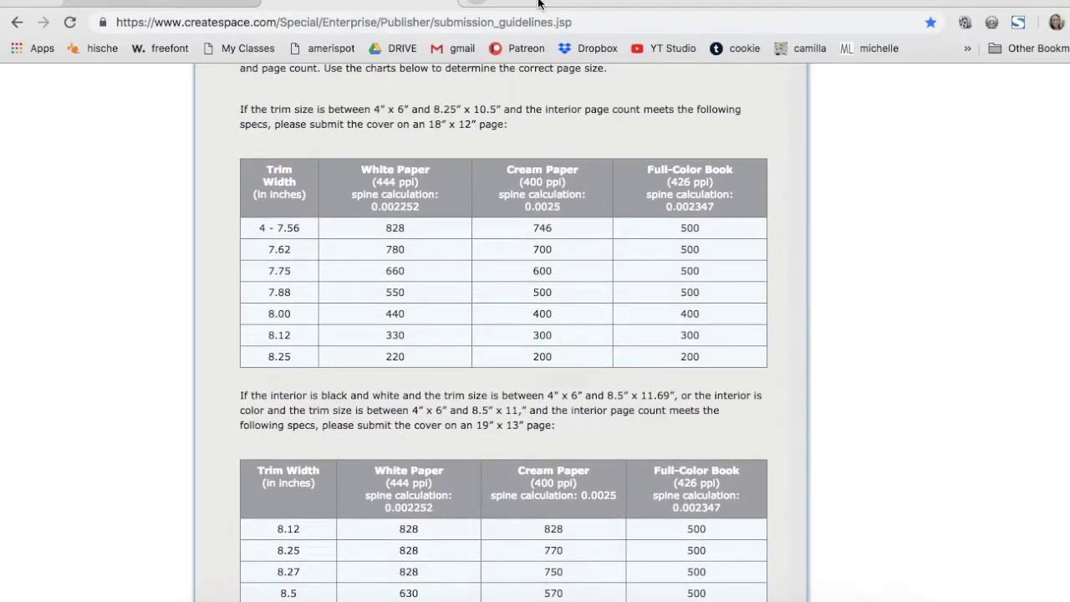
{"action": "mouse_move", "coordinate": [542, 2]}
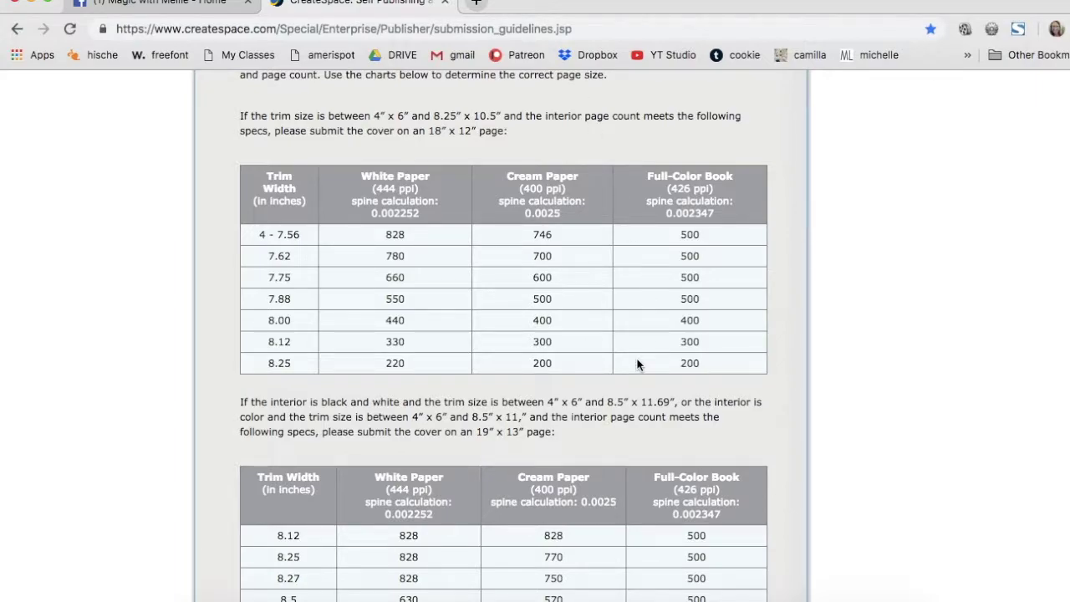
{"action": "scroll", "coordinate": [493, 149], "scroll_direction": "up", "scroll_amount": 3}
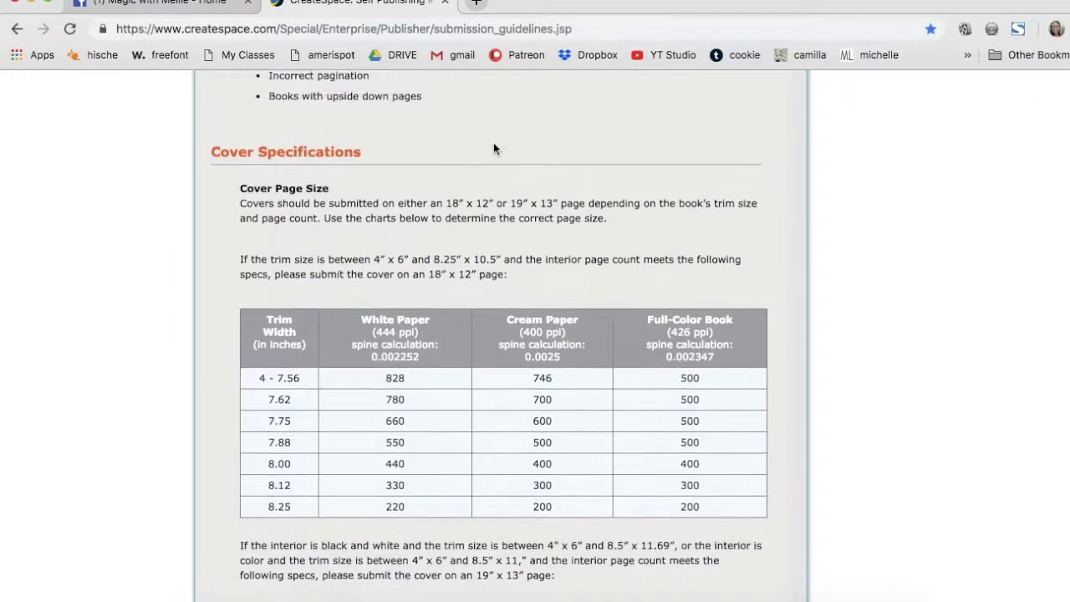
{"action": "scroll", "coordinate": [498, 310], "scroll_direction": "down", "scroll_amount": 1}
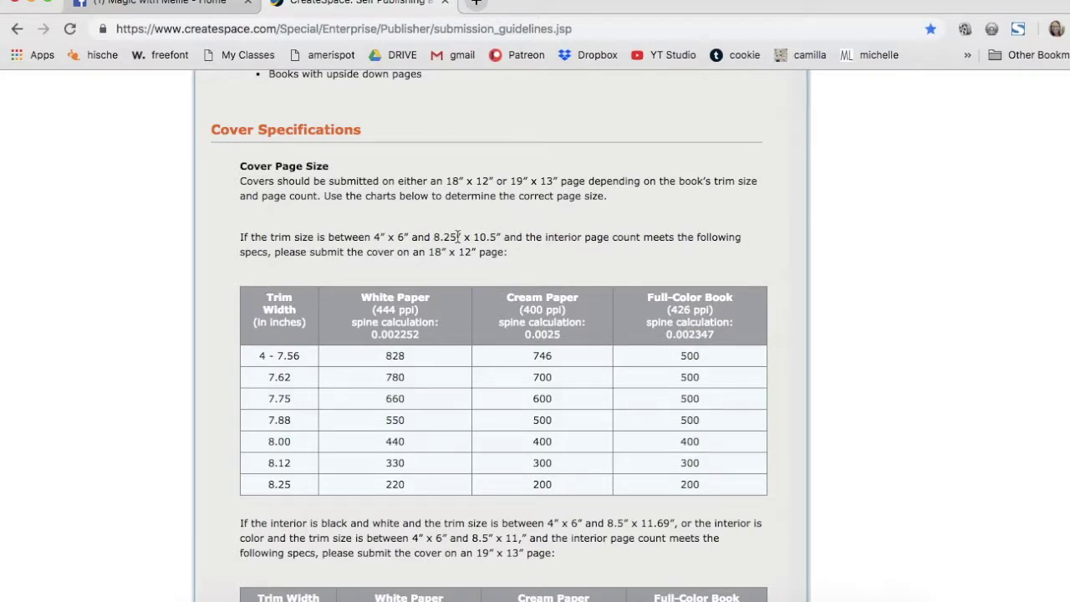
{"action": "scroll", "coordinate": [489, 267], "scroll_direction": "down", "scroll_amount": 6}
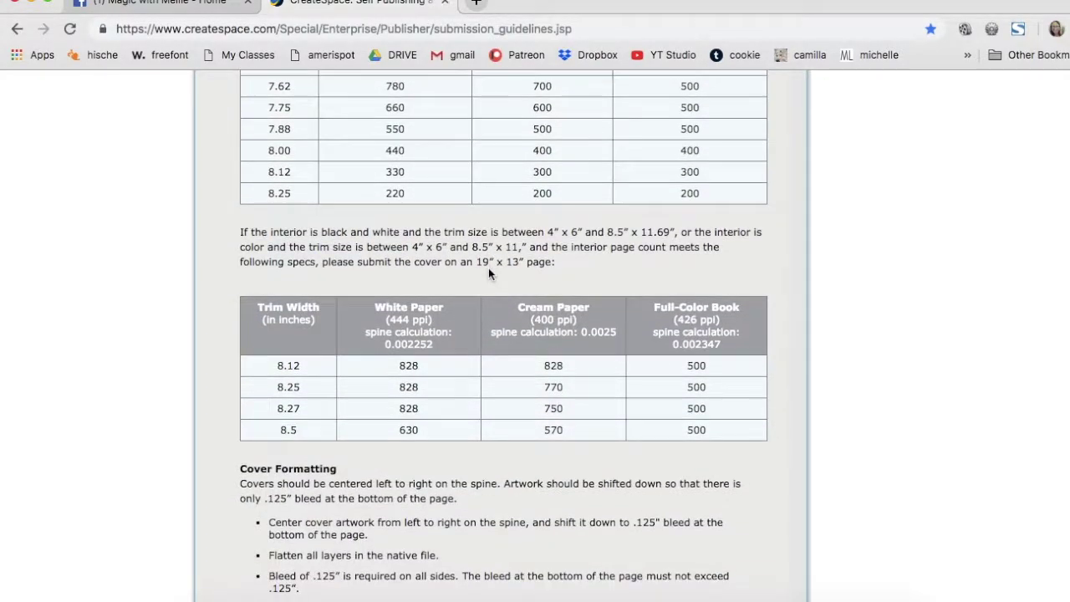
{"action": "left_click_drag", "start_coordinate": [240, 231], "coordinate": [574, 269]}
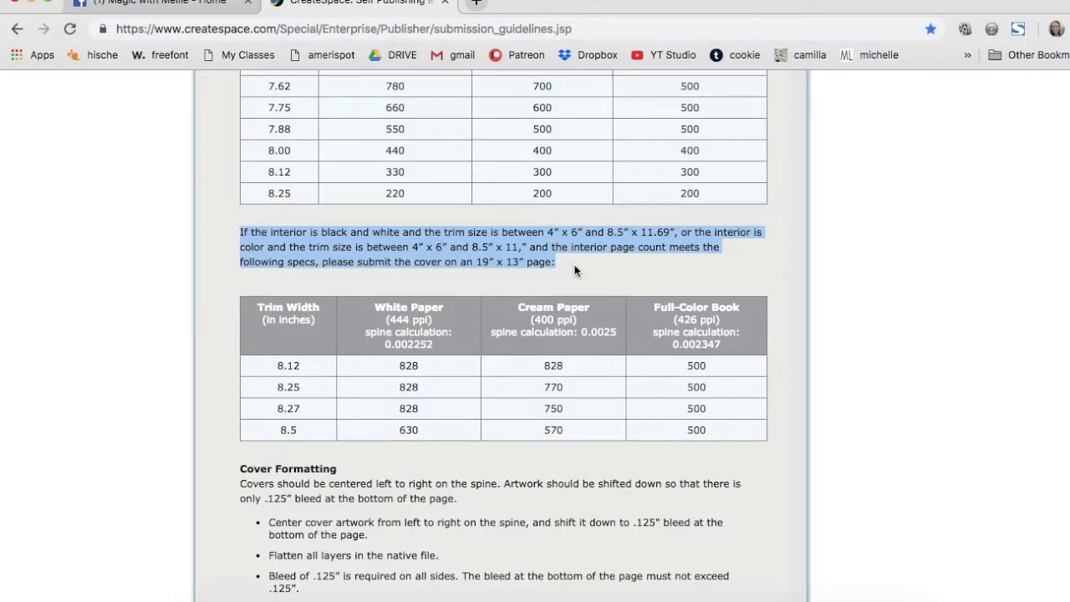
{"action": "left_click_drag", "start_coordinate": [555, 266], "coordinate": [357, 264]}
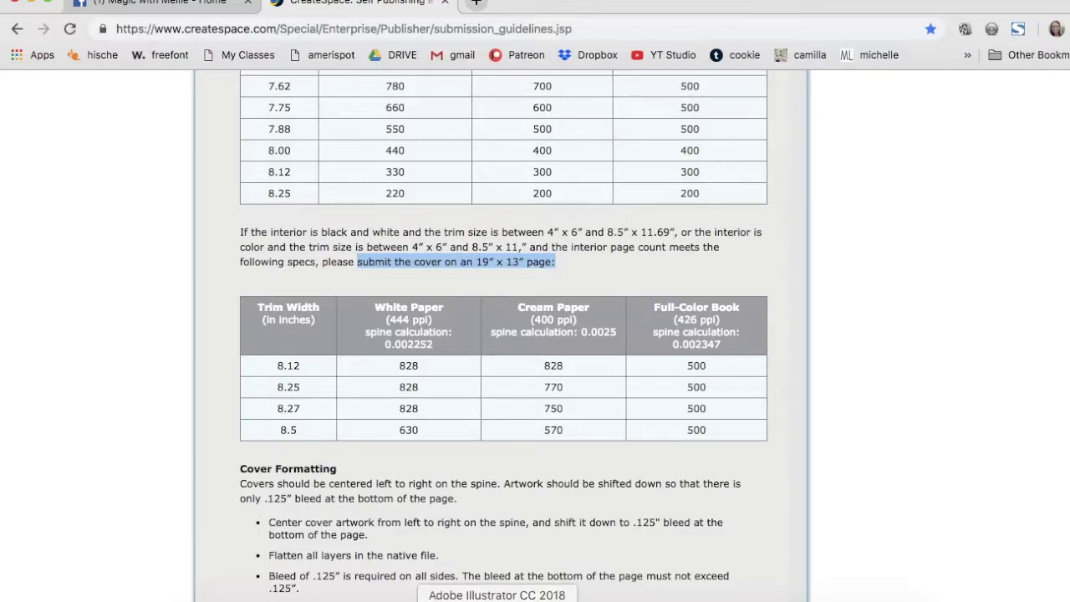
Switch to Illustrator and start a new document with its units set to inches
{"action": "left_click", "coordinate": [497, 601]}
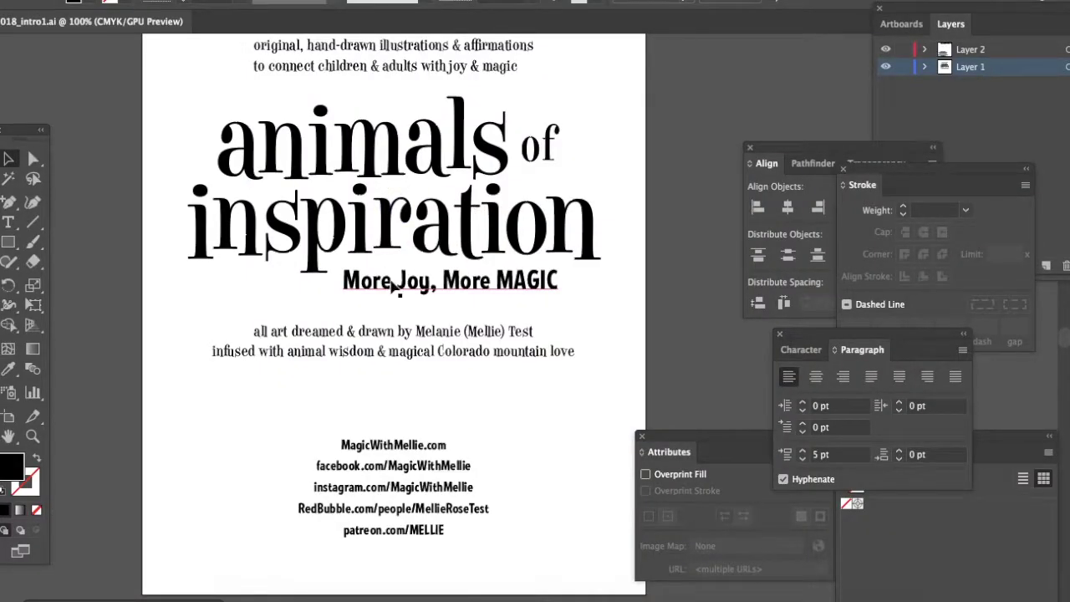
{"action": "key", "text": "super+n"}
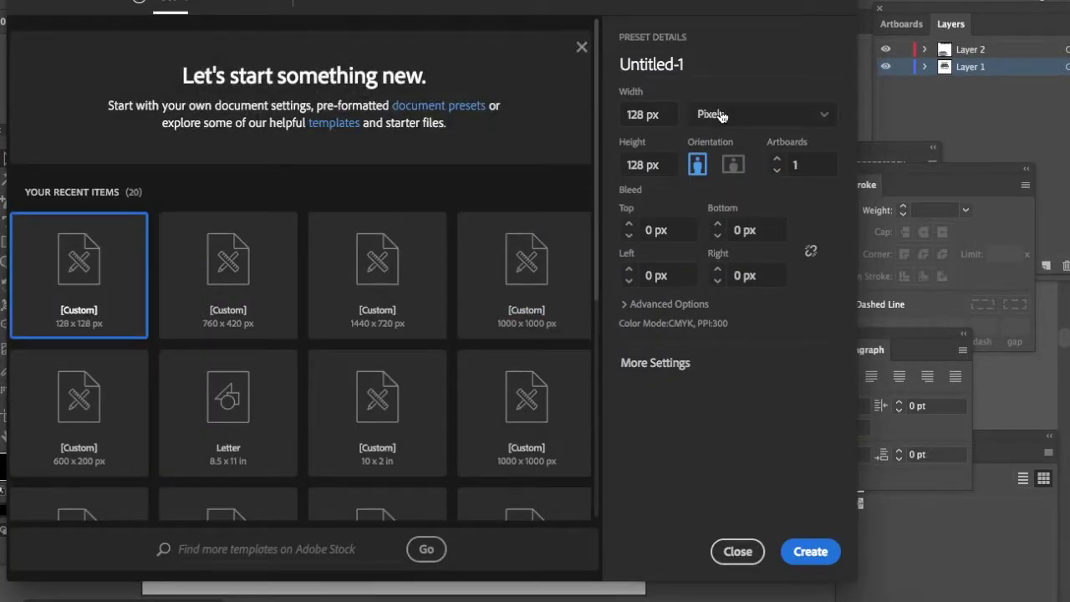
{"action": "left_click", "coordinate": [723, 116]}
{"action": "left_click", "coordinate": [716, 202]}
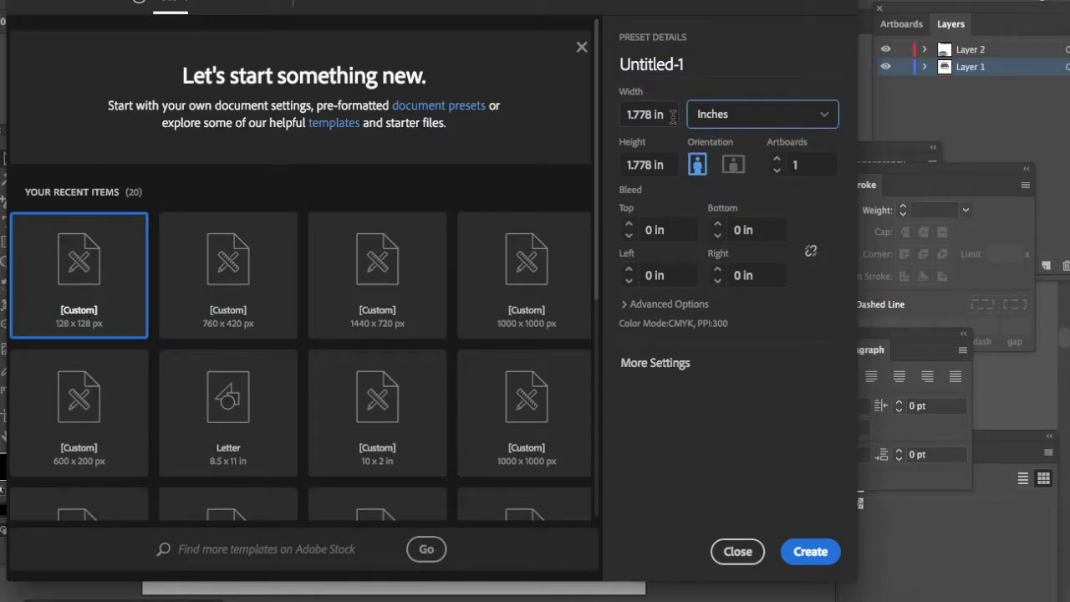
Try to create the document 19 in wide and 13 in high, and close it
{"action": "left_click", "coordinate": [673, 117]}
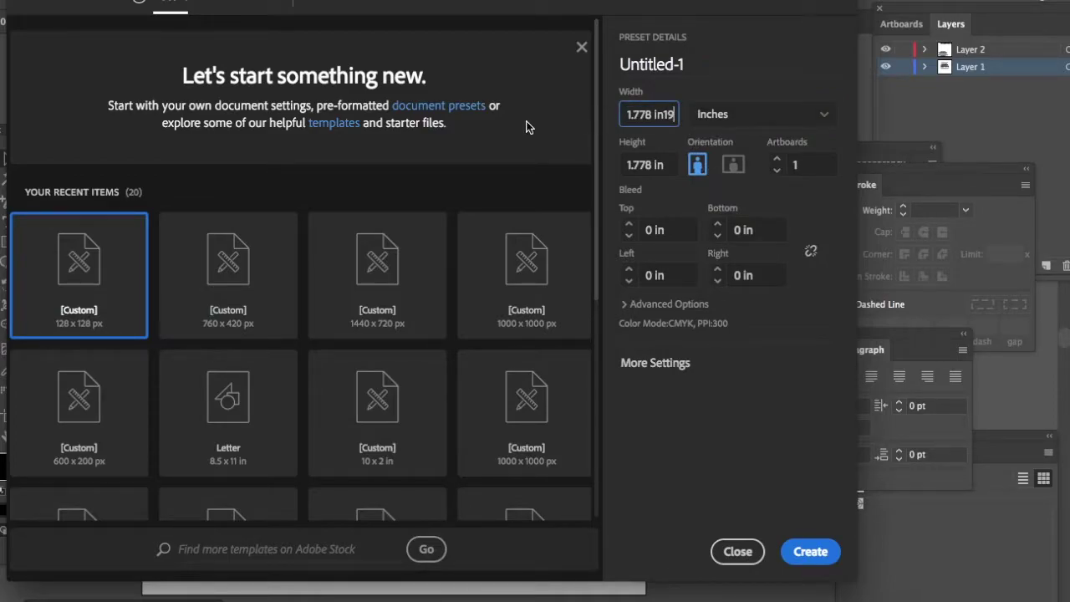
{"action": "key", "text": "Tab"}
{"action": "type", "text": "13"}
{"action": "key", "text": "Tab"}
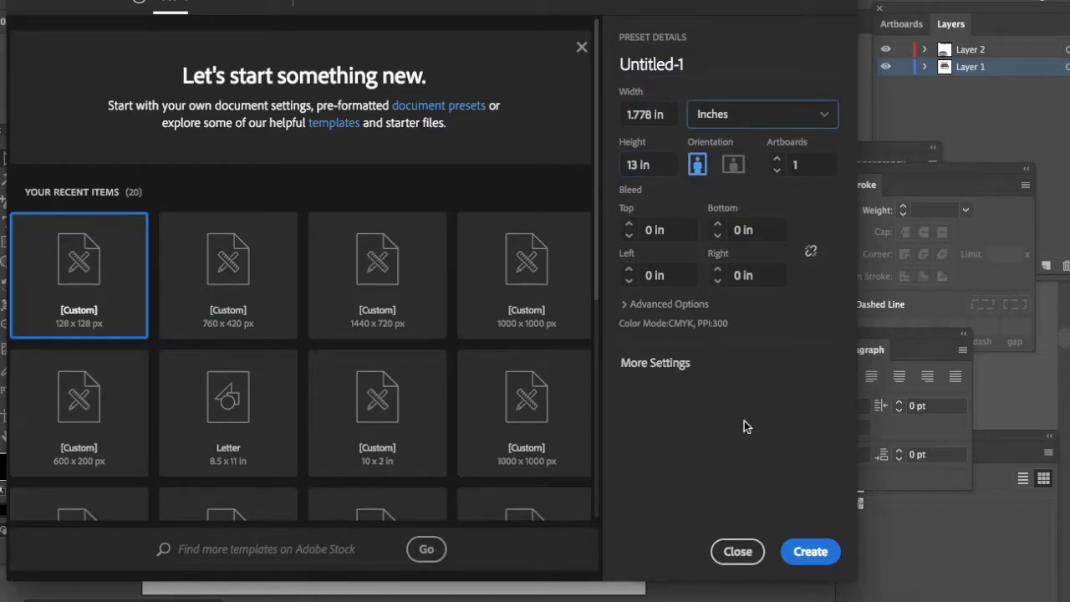
{"action": "left_click", "coordinate": [805, 552]}
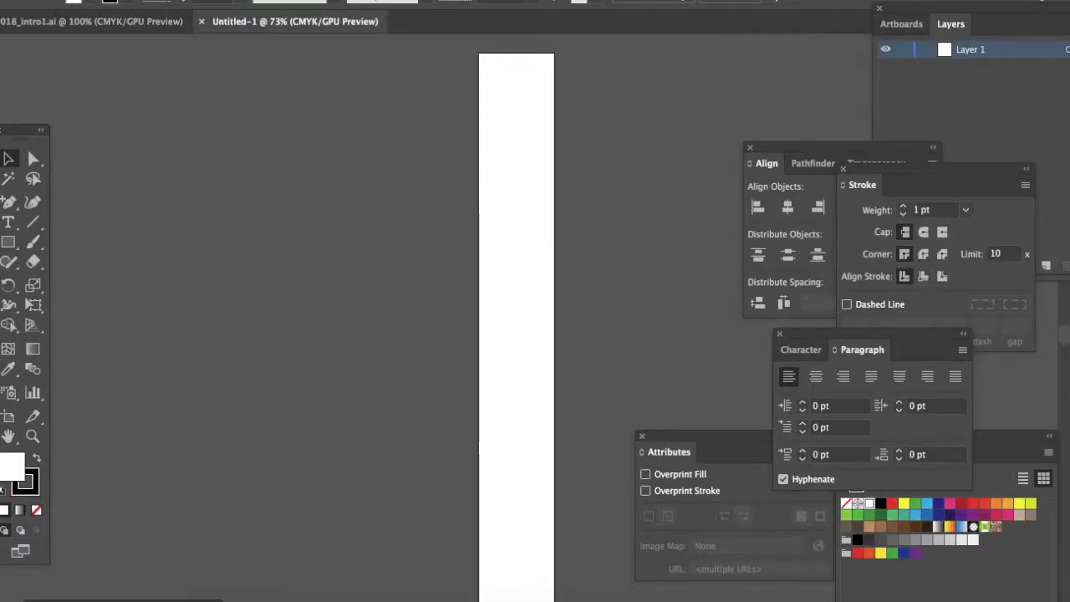
{"action": "key", "text": "super+w"}
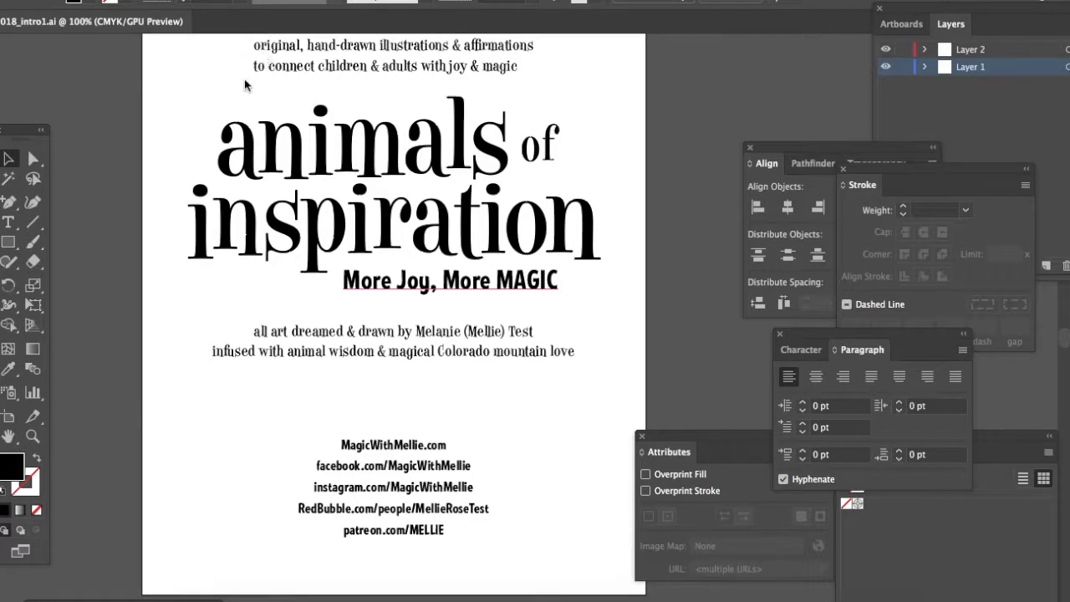
Create a new blank document 19 in wide by 13 in high for the book cover
{"action": "key", "text": "super+n"}
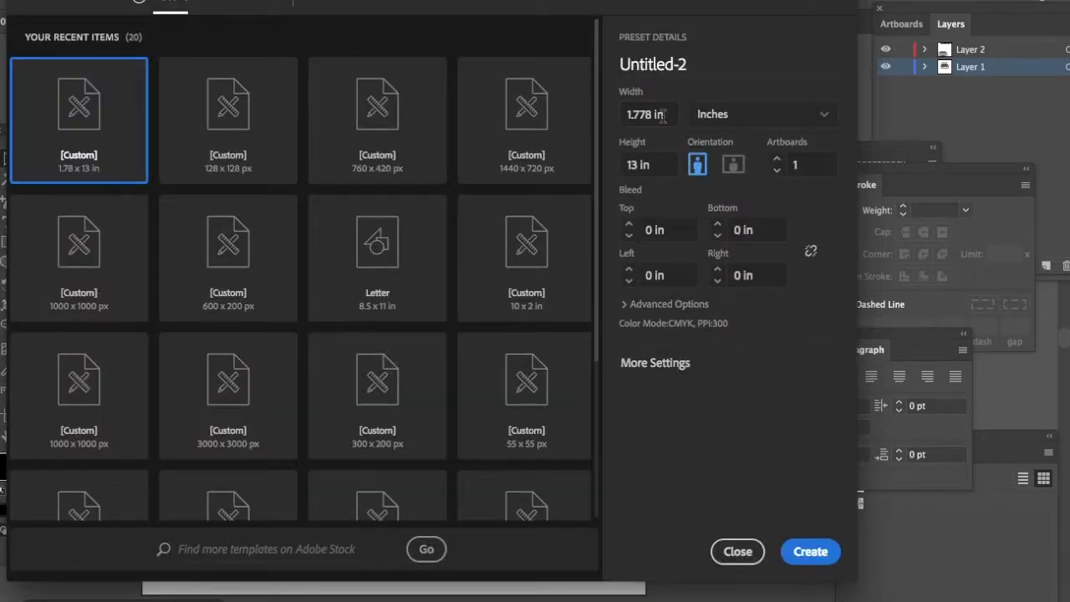
{"action": "left_click", "coordinate": [662, 115]}
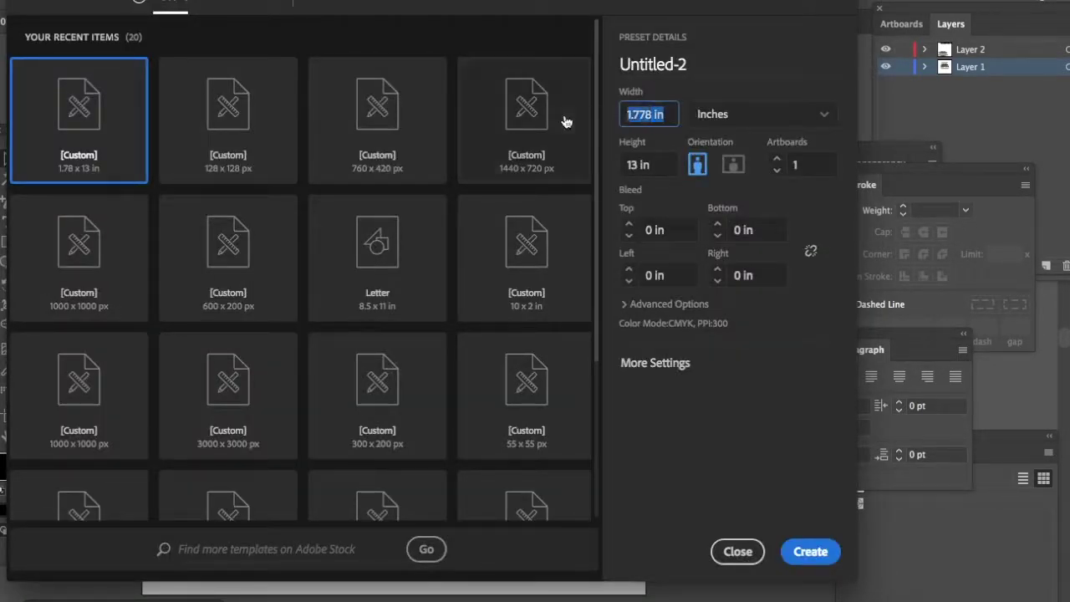
{"action": "type", "text": "19"}
{"action": "key", "text": "Tab"}
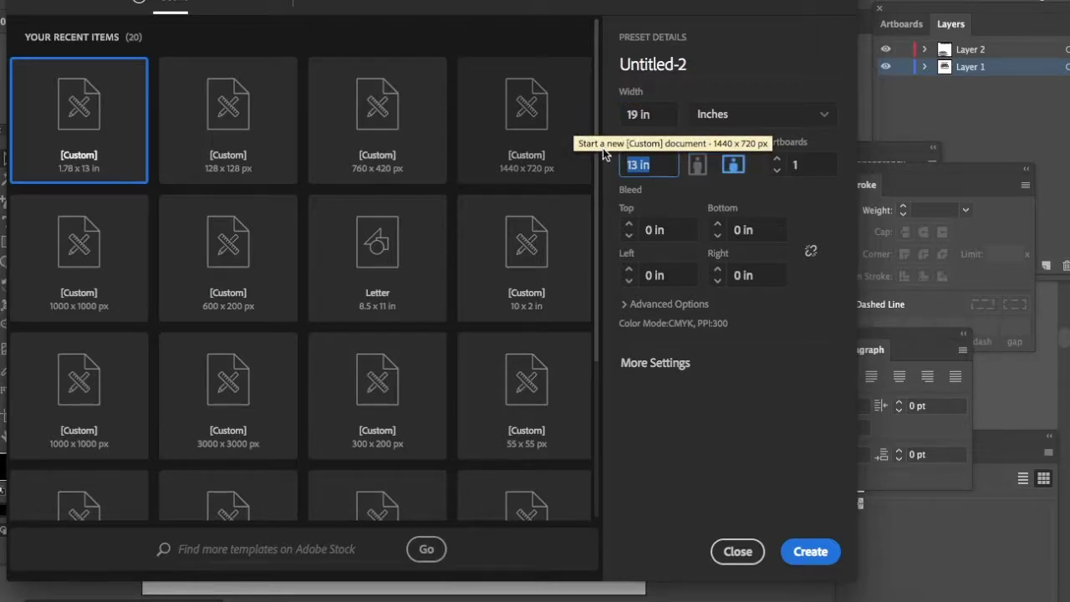
{"action": "left_click", "coordinate": [663, 163]}
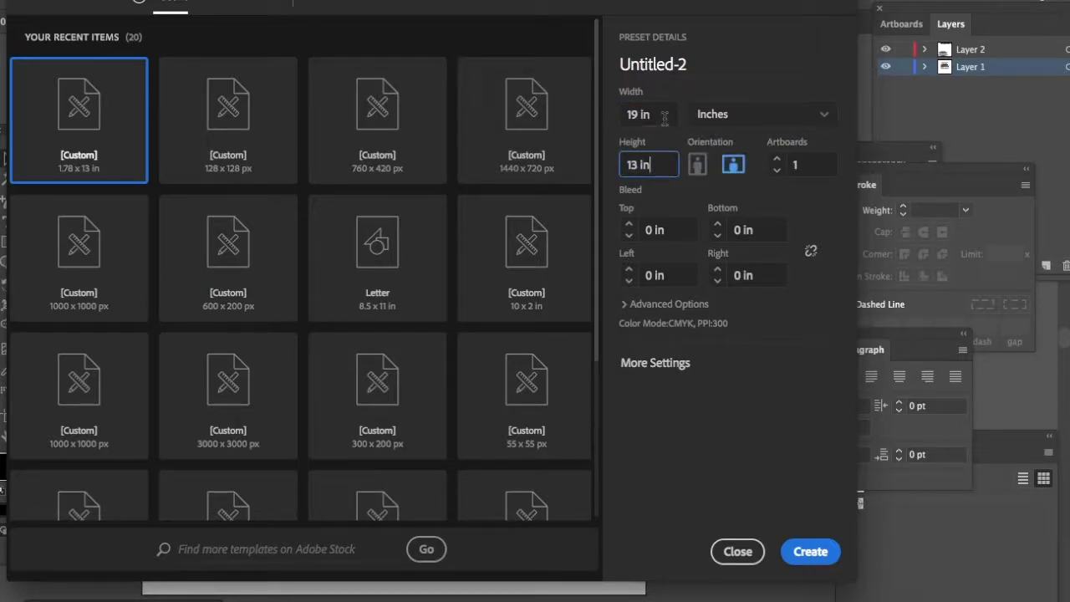
{"action": "left_click", "coordinate": [808, 554]}
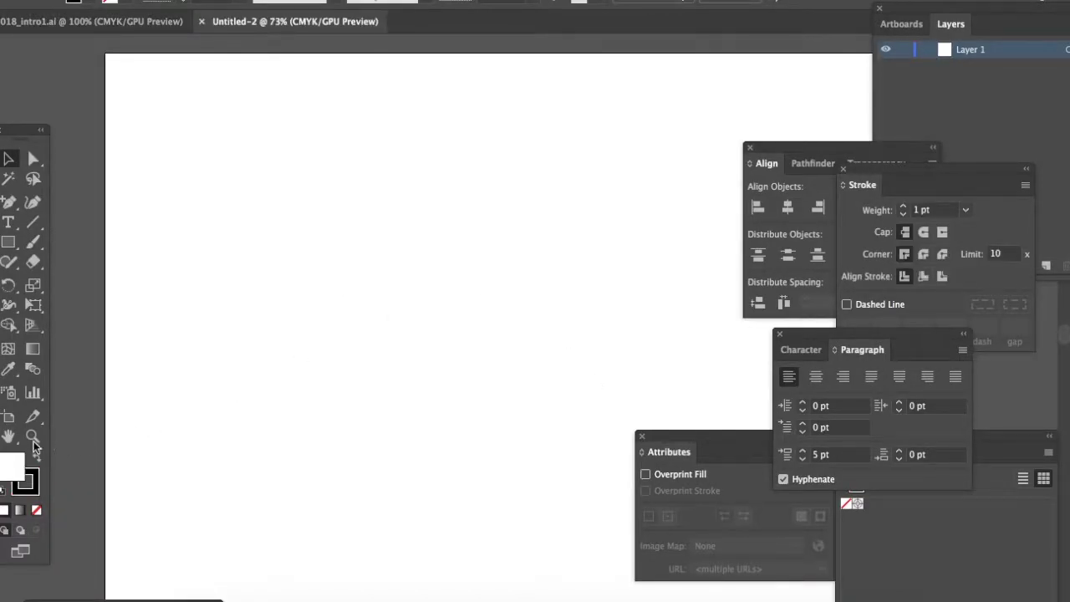
Add a rectangle 8.5 in wide by 11 in high to the cover artboard
{"action": "left_click", "coordinate": [32, 437]}
{"action": "left_click", "coordinate": [151, 200]}
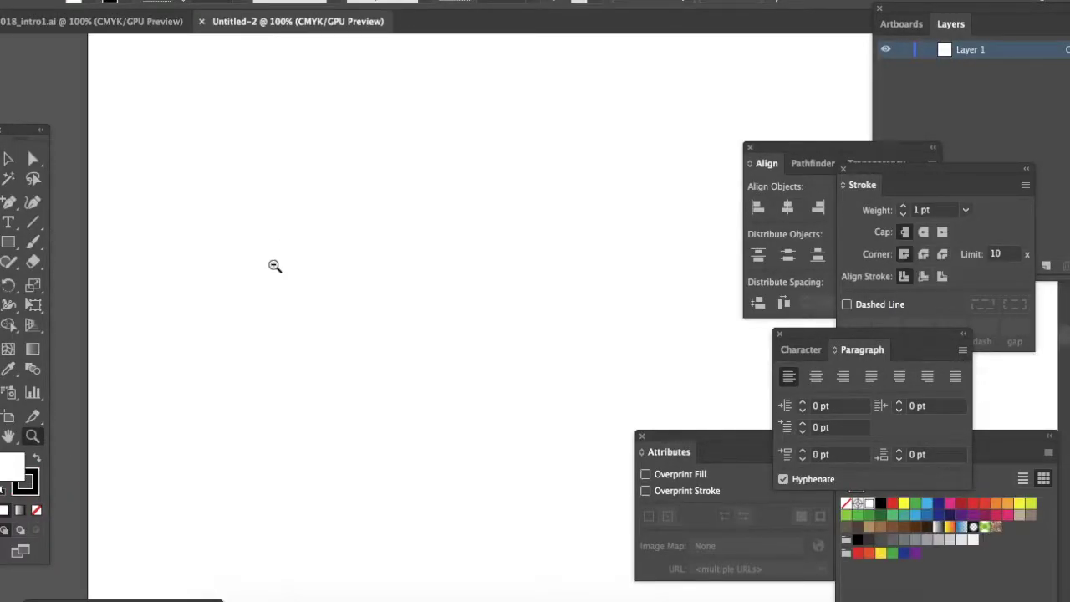
{"action": "left_click", "coordinate": [275, 266], "text": "alt"}
{"action": "left_click", "coordinate": [8, 161]}
{"action": "scroll", "coordinate": [456, 175], "scroll_direction": "right", "scroll_amount": 5}
{"action": "scroll", "coordinate": [457, 175], "scroll_direction": "down", "scroll_amount": 2}
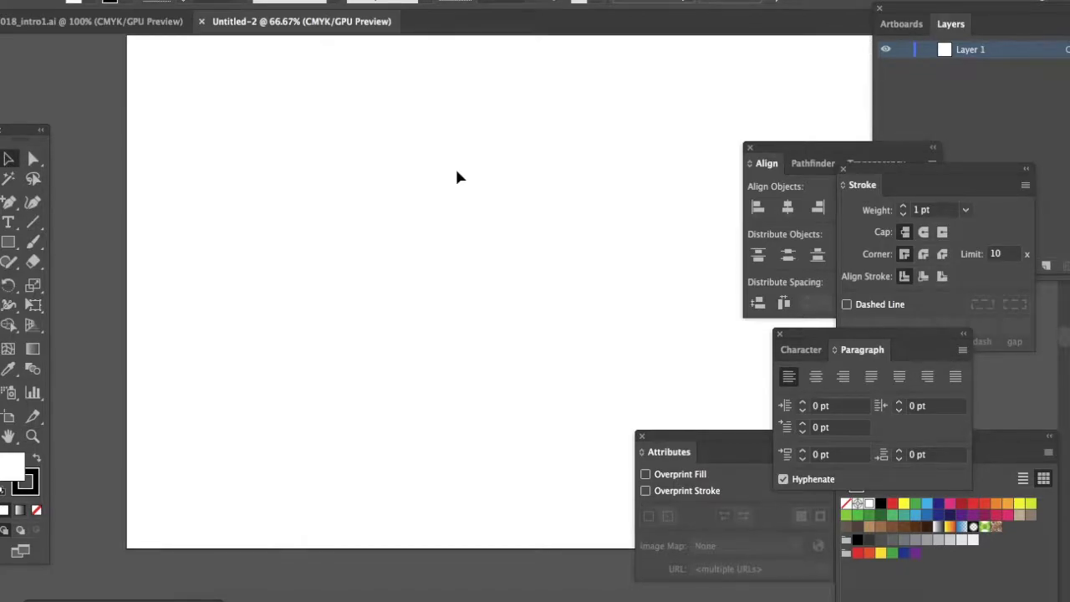
{"action": "left_click", "coordinate": [8, 243]}
{"action": "left_click", "coordinate": [322, 220]}
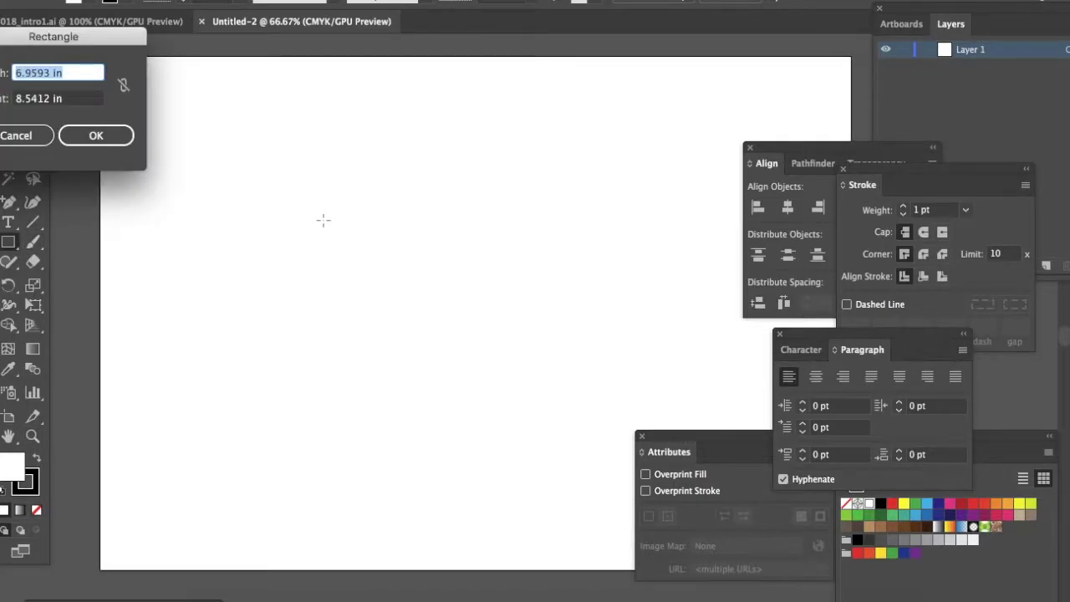
{"action": "type", "text": "8.5"}
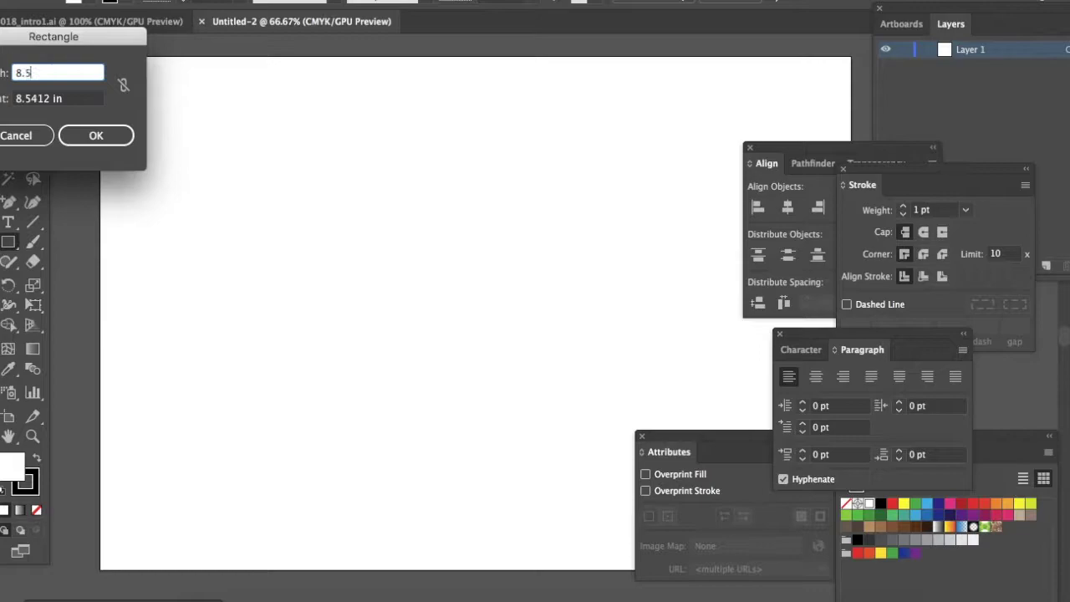
{"action": "key", "text": "Tab"}
{"action": "type", "text": "1"}
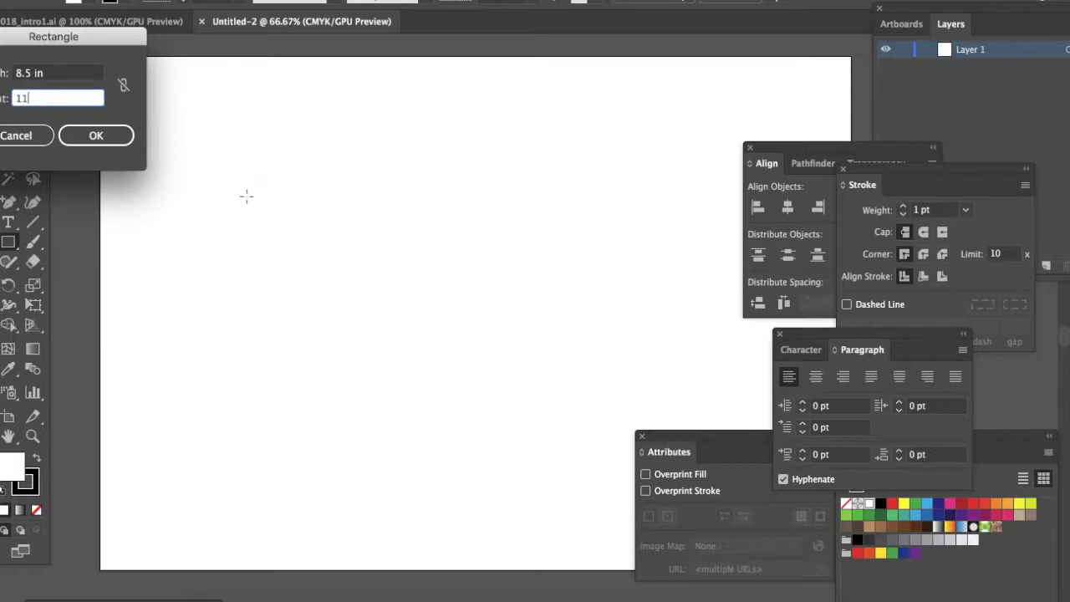
{"action": "left_click", "coordinate": [95, 134]}
Move the rectangle onto the artboard's left half and place a copy of it level beside it on the right half
{"action": "left_click", "coordinate": [8, 159]}
{"action": "left_click_drag", "start_coordinate": [347, 259], "coordinate": [538, 143]}
{"action": "scroll", "coordinate": [537, 143], "scroll_direction": "right", "scroll_amount": 2}
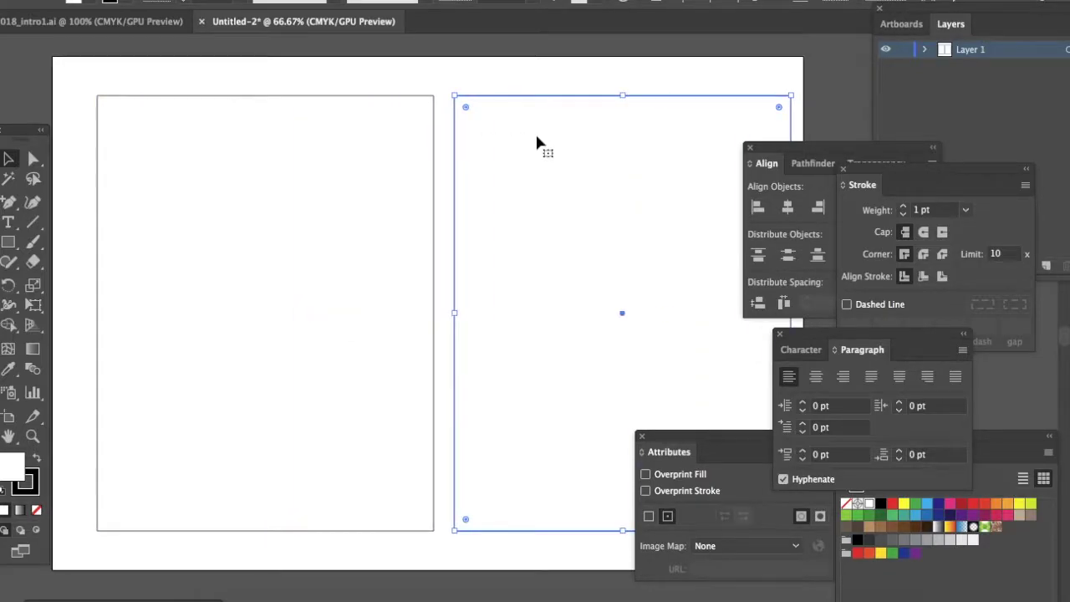
Switch to Chrome and examine CreateSpace's spine measurement formula for black and white books on white paper
{"action": "left_click", "coordinate": [478, 544]}
{"action": "left_click", "coordinate": [451, 598]}
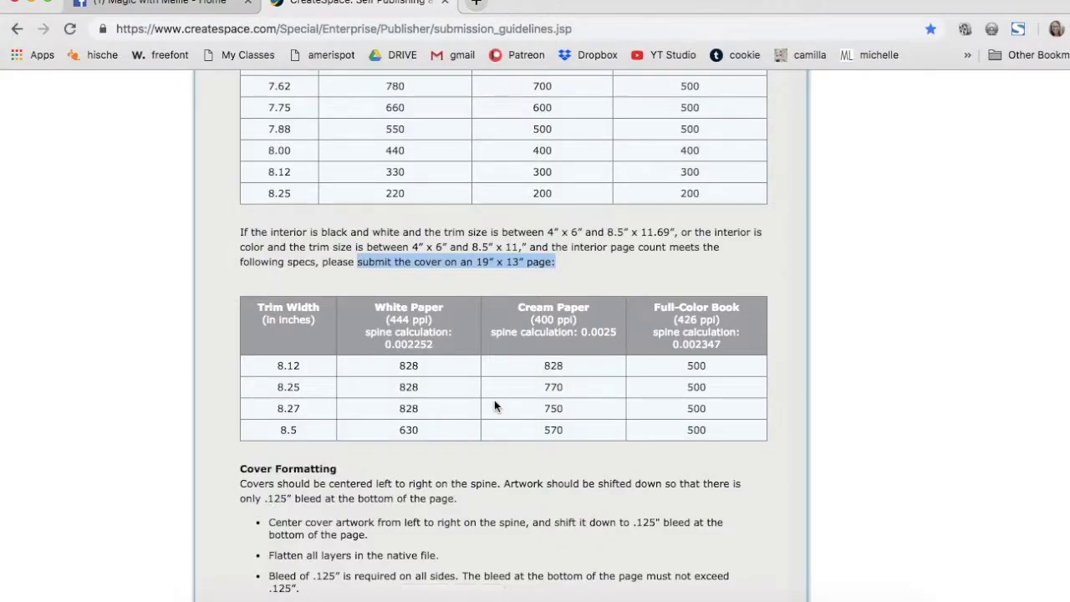
{"action": "scroll", "coordinate": [494, 405], "scroll_direction": "down", "scroll_amount": 3}
{"action": "scroll", "coordinate": [494, 403], "scroll_direction": "down", "scroll_amount": 5}
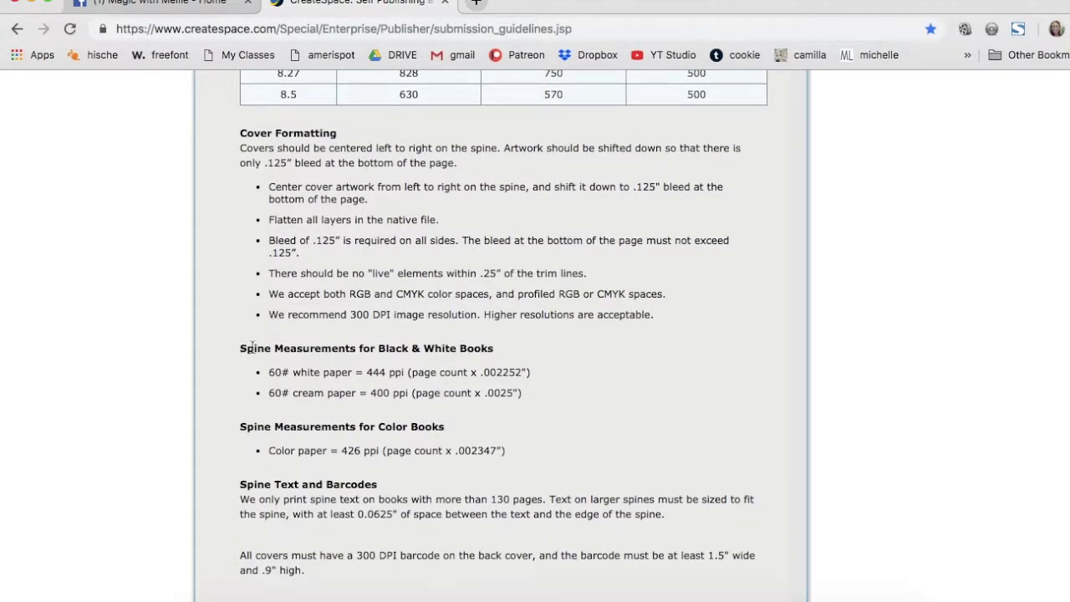
{"action": "left_click_drag", "start_coordinate": [252, 347], "coordinate": [532, 401]}
{"action": "left_click", "coordinate": [509, 379]}
{"action": "left_click_drag", "start_coordinate": [531, 374], "coordinate": [419, 378]}
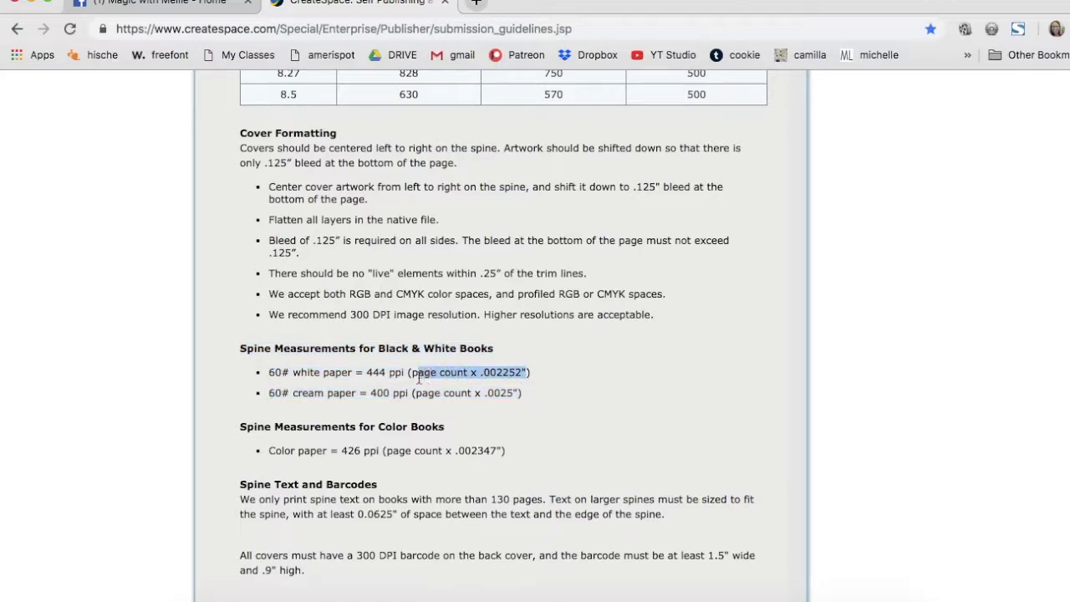
{"action": "left_click", "coordinate": [506, 372]}
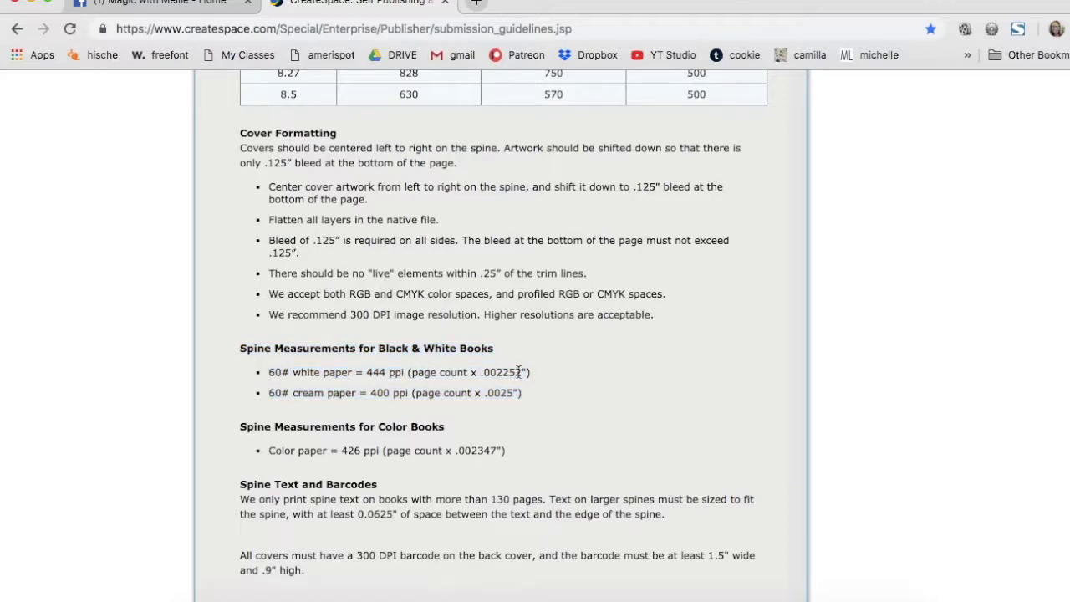
{"action": "left_click_drag", "start_coordinate": [524, 372], "coordinate": [482, 374]}
{"action": "left_click", "coordinate": [483, 427]}
Open Calculator, compute the spine width as 90 pages times 0.002252, and close the calculator
{"action": "key", "text": "super+space"}
{"action": "type", "text": "calc"}
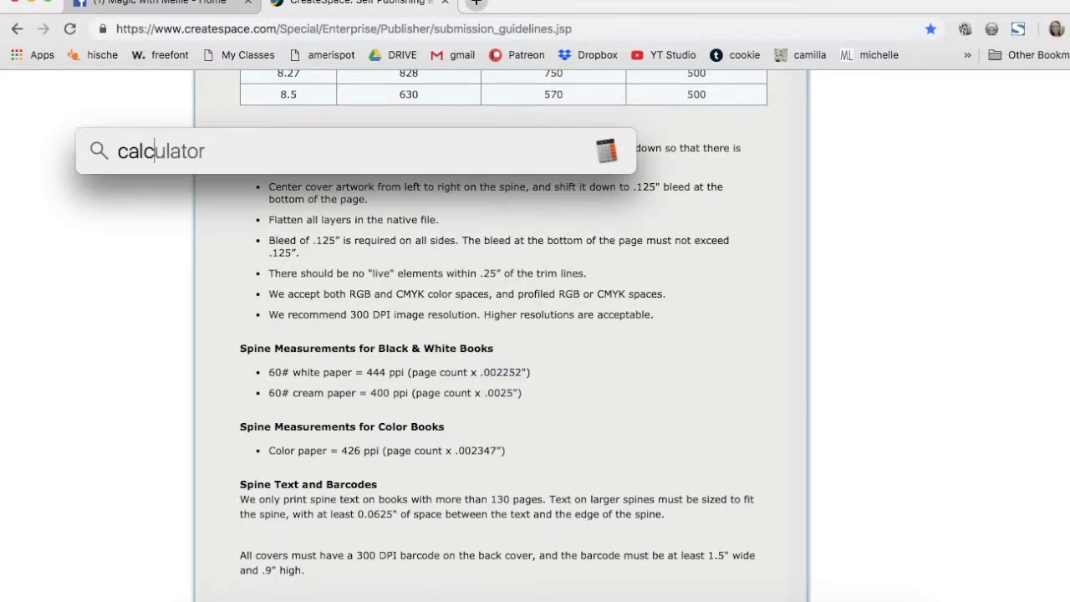
{"action": "key", "text": "Return"}
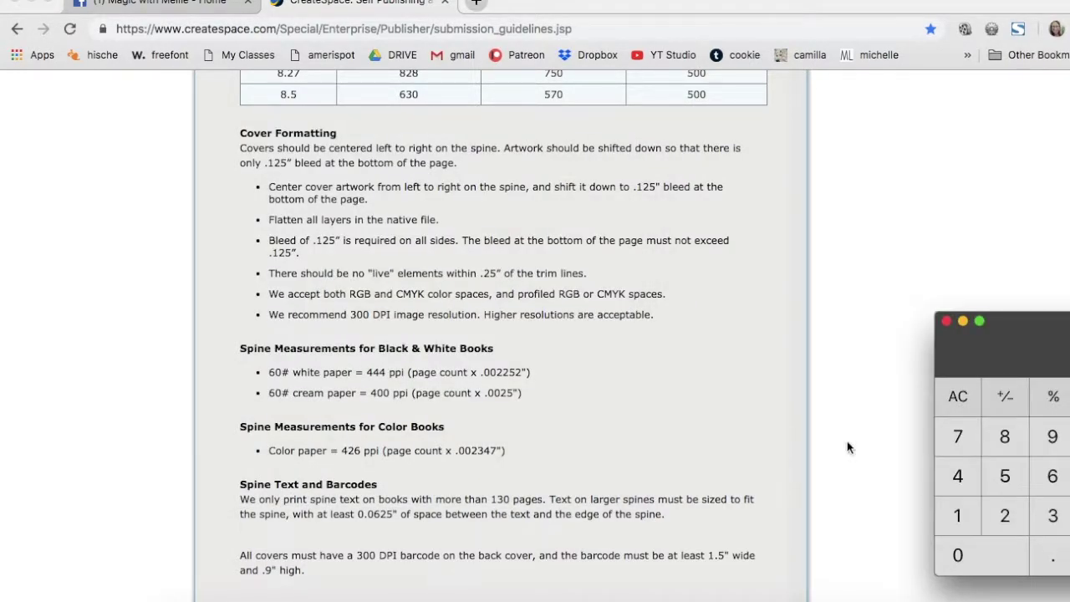
{"action": "left_click_drag", "start_coordinate": [1011, 338], "coordinate": [607, 259]}
{"action": "left_click", "coordinate": [637, 358]}
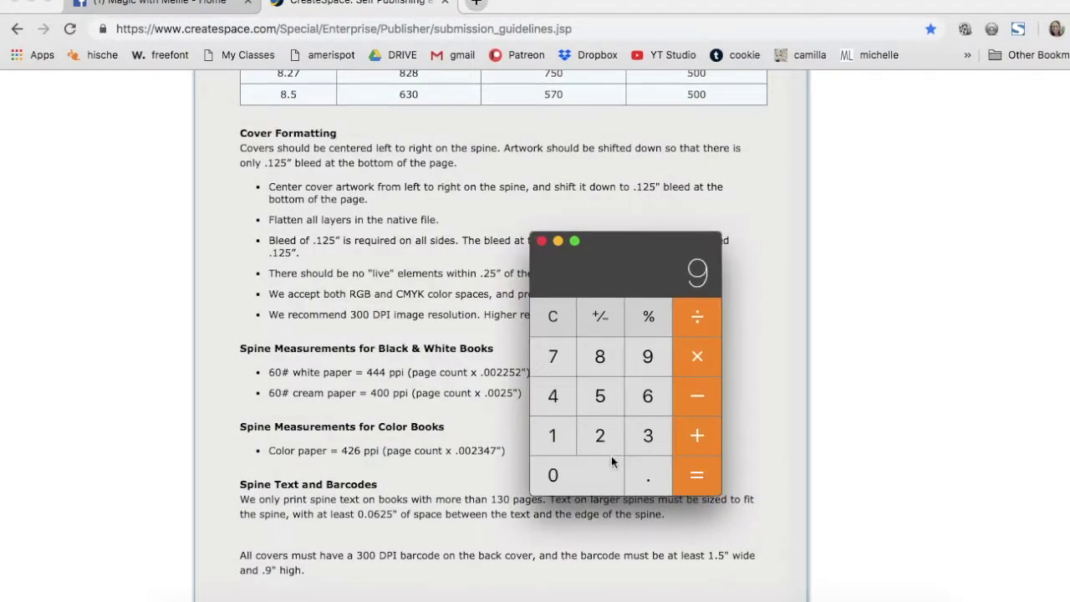
{"action": "left_click", "coordinate": [616, 461]}
{"action": "left_click", "coordinate": [700, 357]}
{"action": "type", "text": ".002252"}
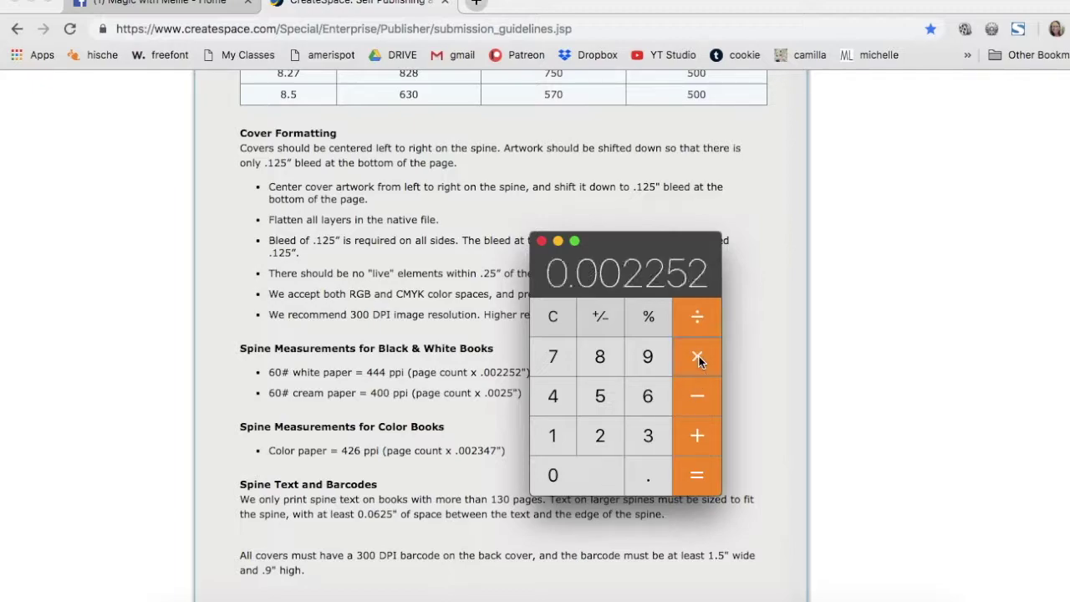
{"action": "left_click", "coordinate": [697, 476]}
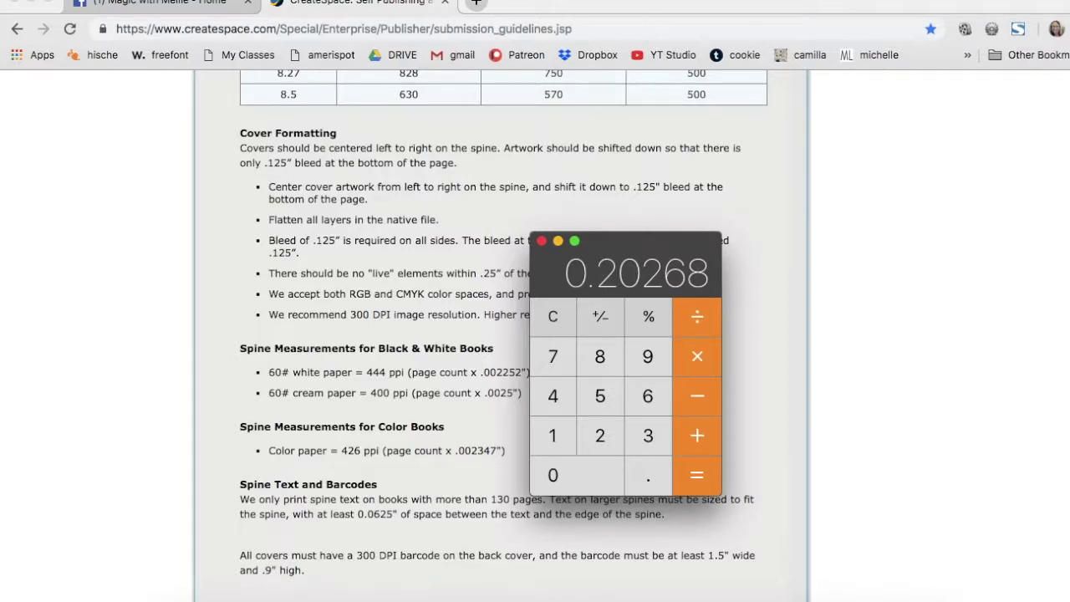
{"action": "left_click", "coordinate": [541, 241]}
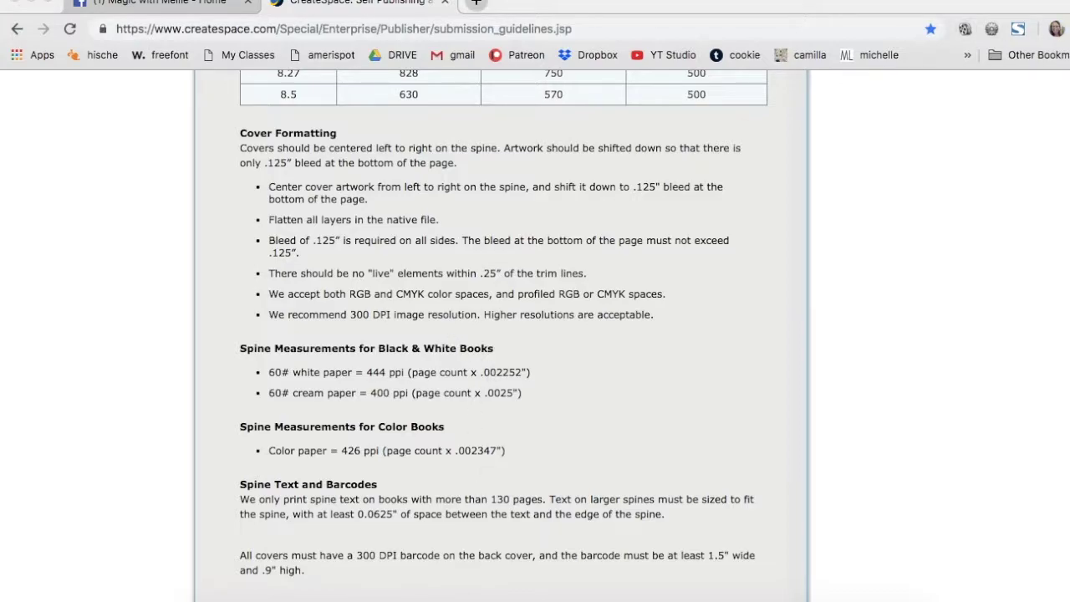
Switch back to Illustrator and add a spine rectangle 0.202 in wide by 11 in high
{"action": "left_click", "coordinate": [465, 595]}
{"action": "left_click", "coordinate": [435, 473]}
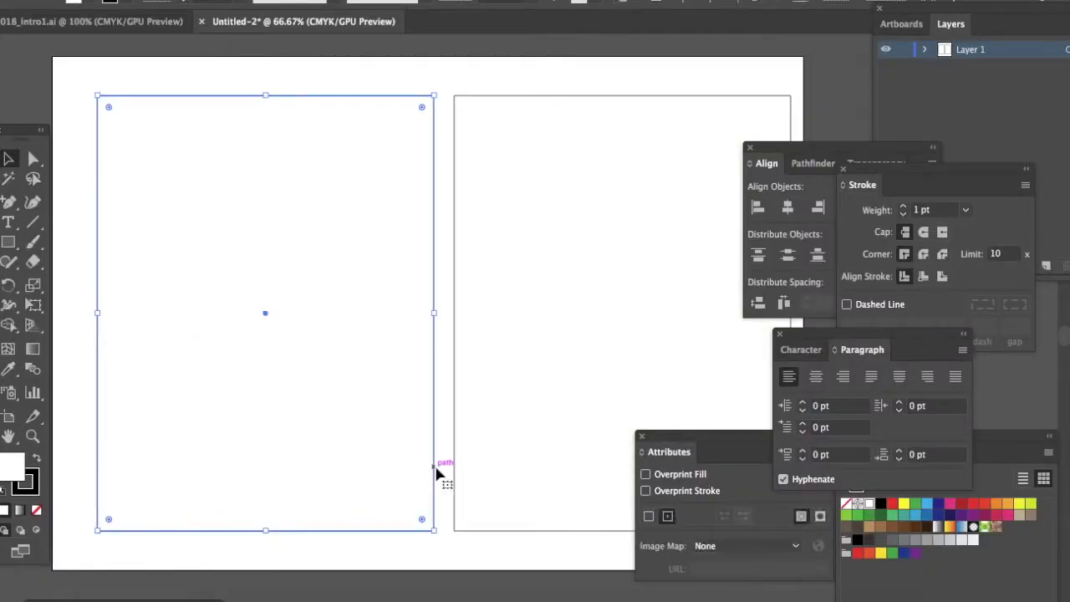
{"action": "left_click", "coordinate": [441, 444]}
{"action": "key", "text": "m"}
{"action": "left_click", "coordinate": [378, 266]}
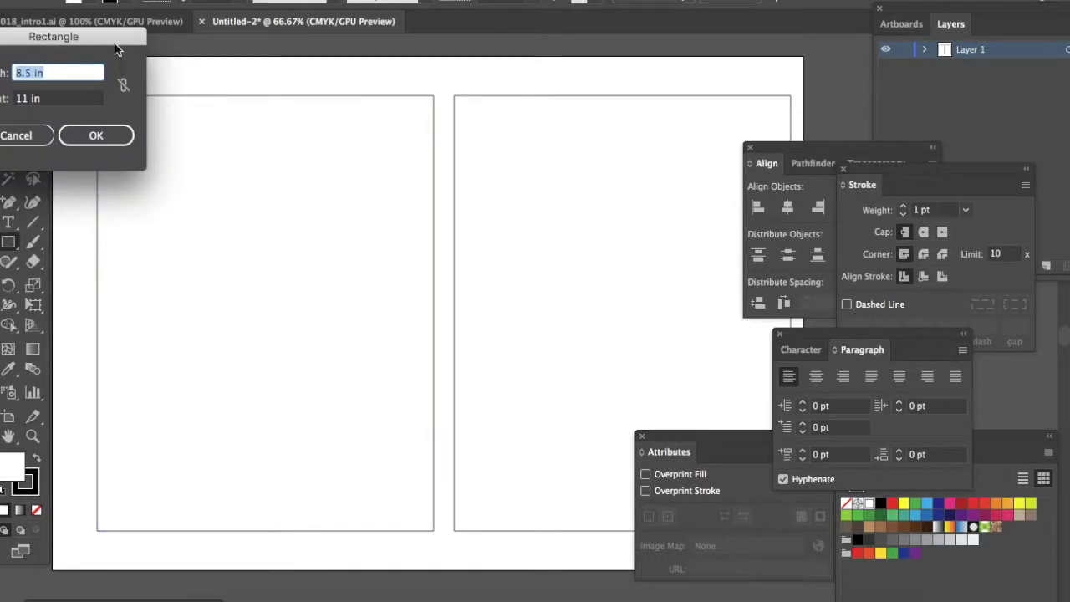
{"action": "left_click_drag", "start_coordinate": [119, 43], "coordinate": [475, 75]}
{"action": "key", "text": "Tab"}
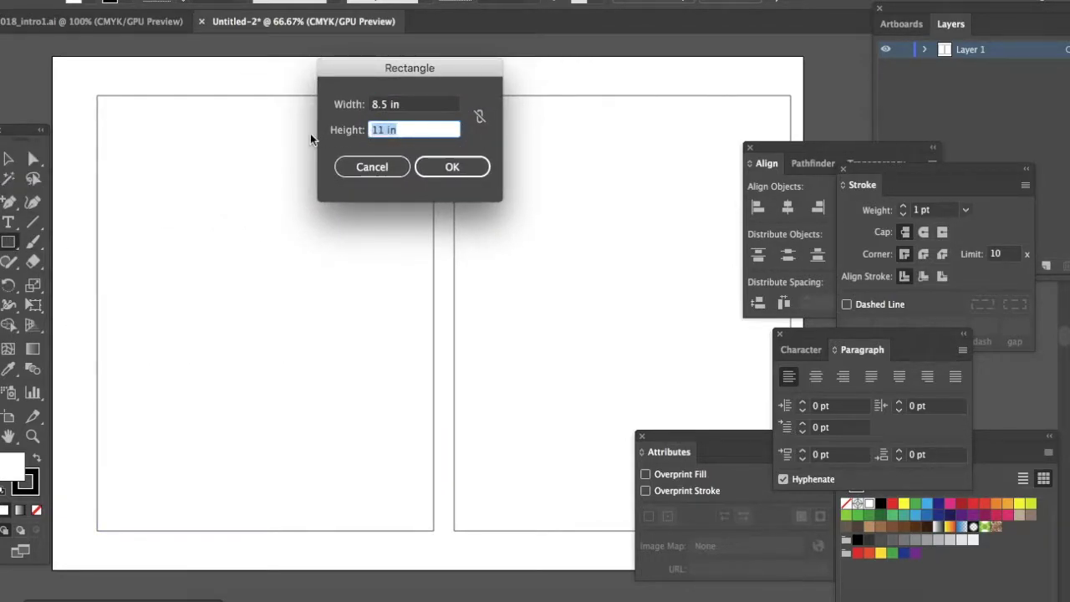
{"action": "type", "text": "8"}
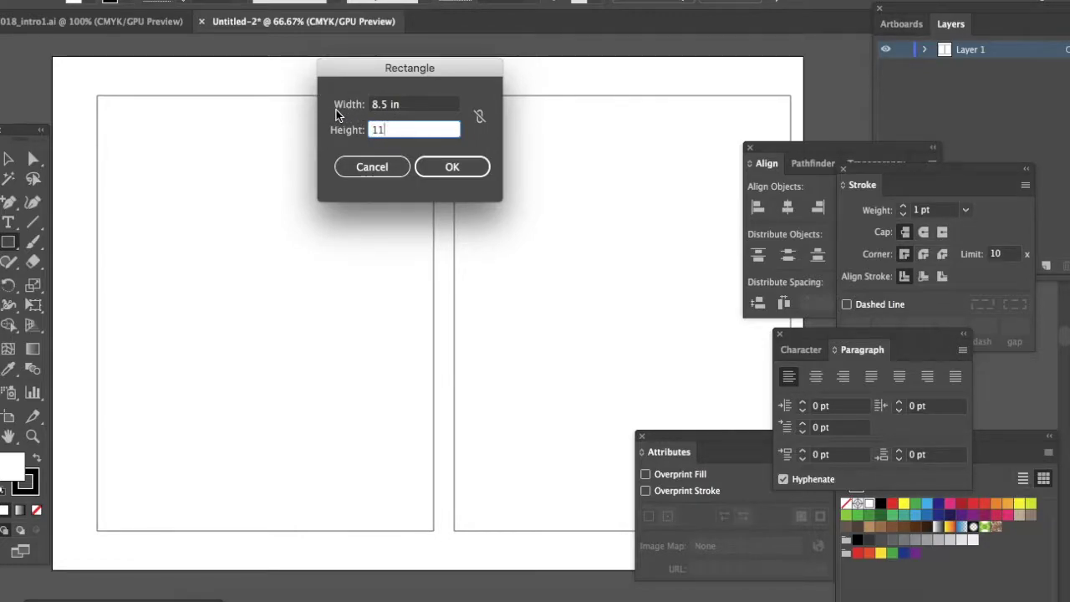
{"action": "left_click", "coordinate": [391, 107]}
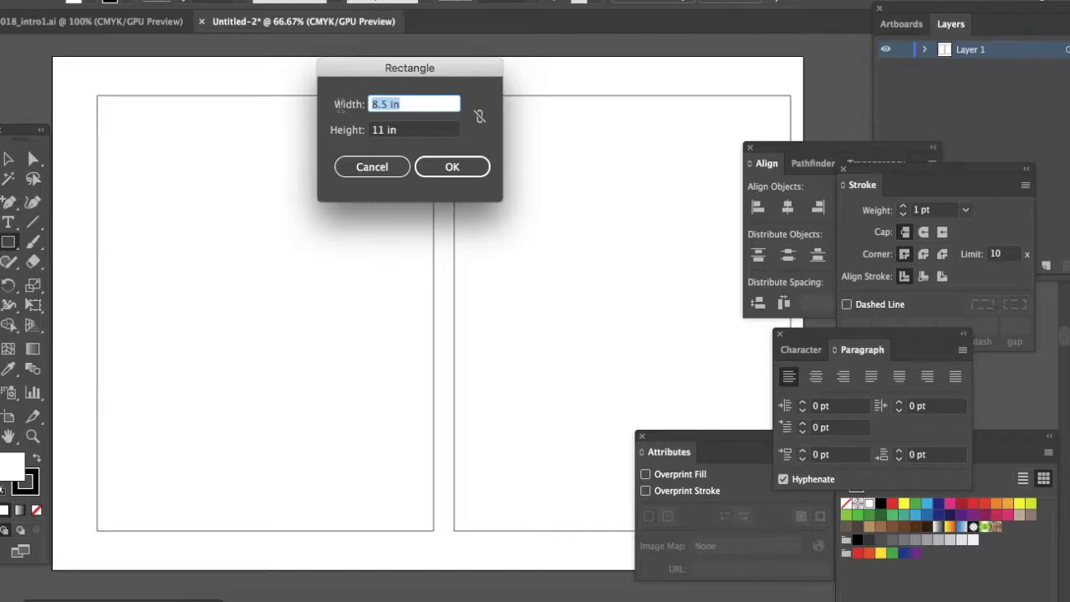
{"action": "type", "text": ".202"}
{"action": "key", "text": "Tab"}
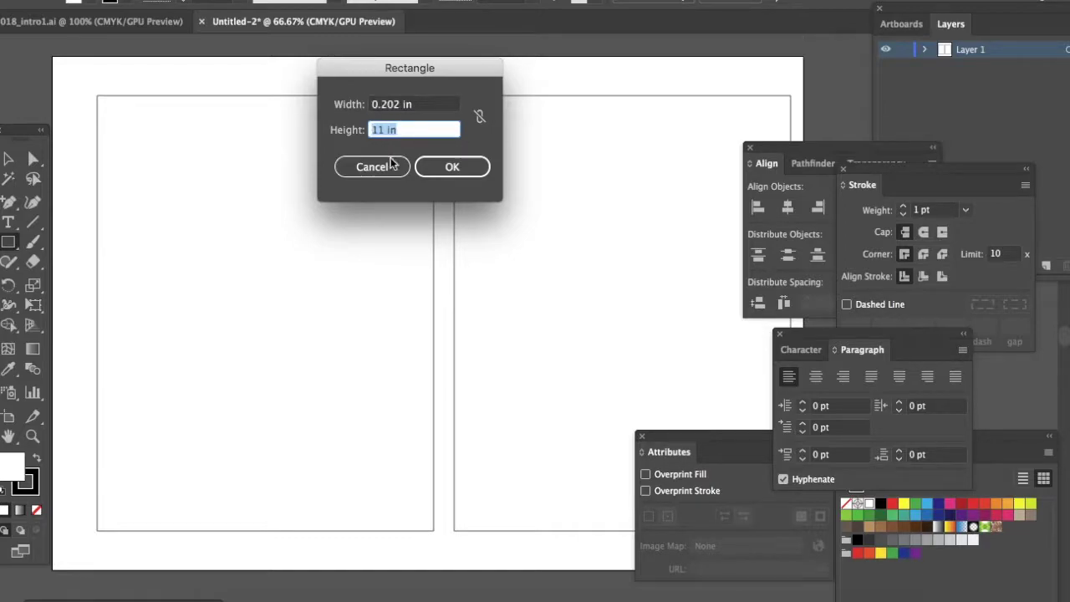
{"action": "left_click", "coordinate": [449, 172]}
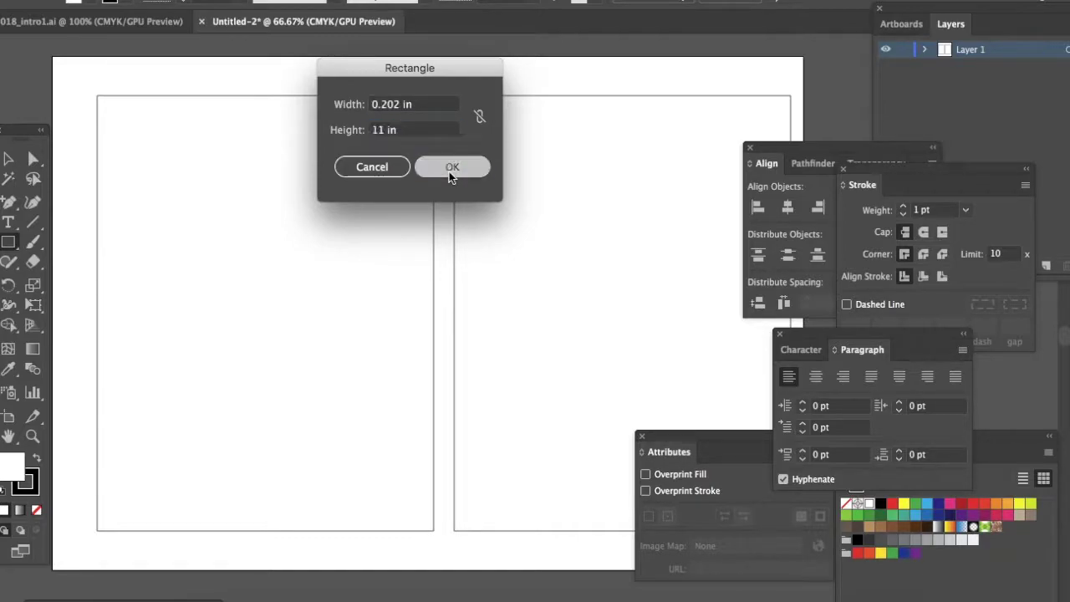
Move the spine rectangle flush against the left cover's inner edge, and move the right cover flush against the spine
{"action": "left_click", "coordinate": [10, 161]}
{"action": "left_click", "coordinate": [325, 349]}
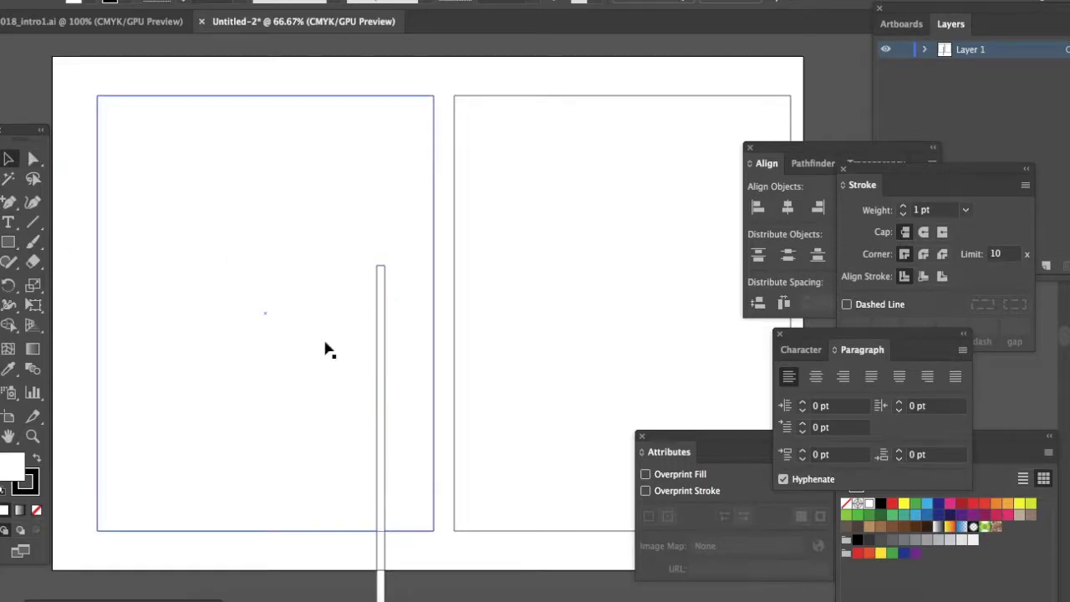
{"action": "left_click_drag", "start_coordinate": [382, 376], "coordinate": [442, 209]}
{"action": "left_click", "coordinate": [494, 235]}
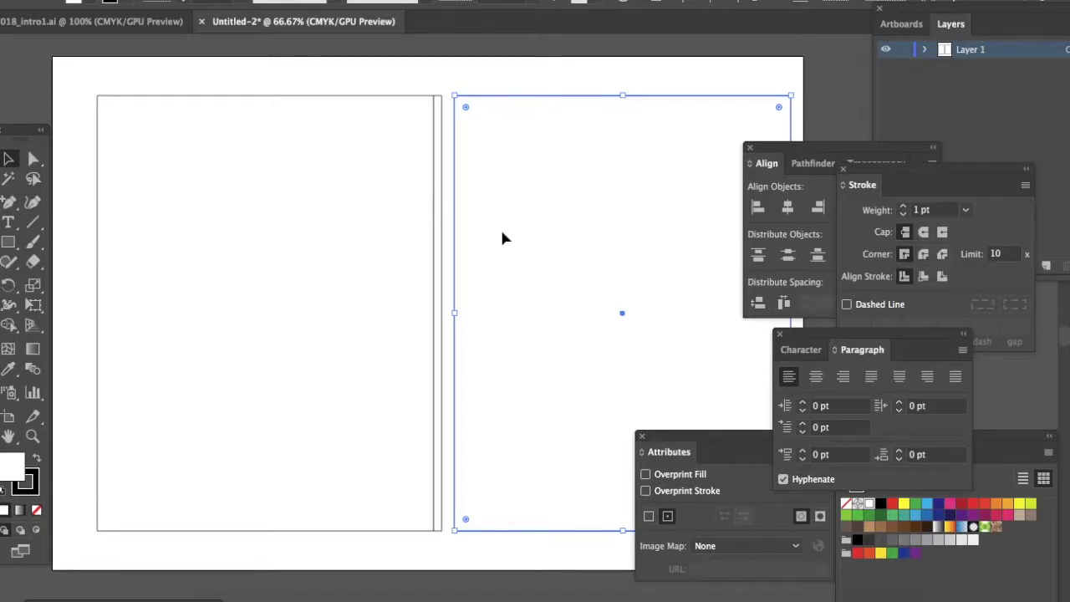
{"action": "left_click_drag", "start_coordinate": [500, 235], "coordinate": [487, 235]}
{"action": "left_click", "coordinate": [442, 82]}
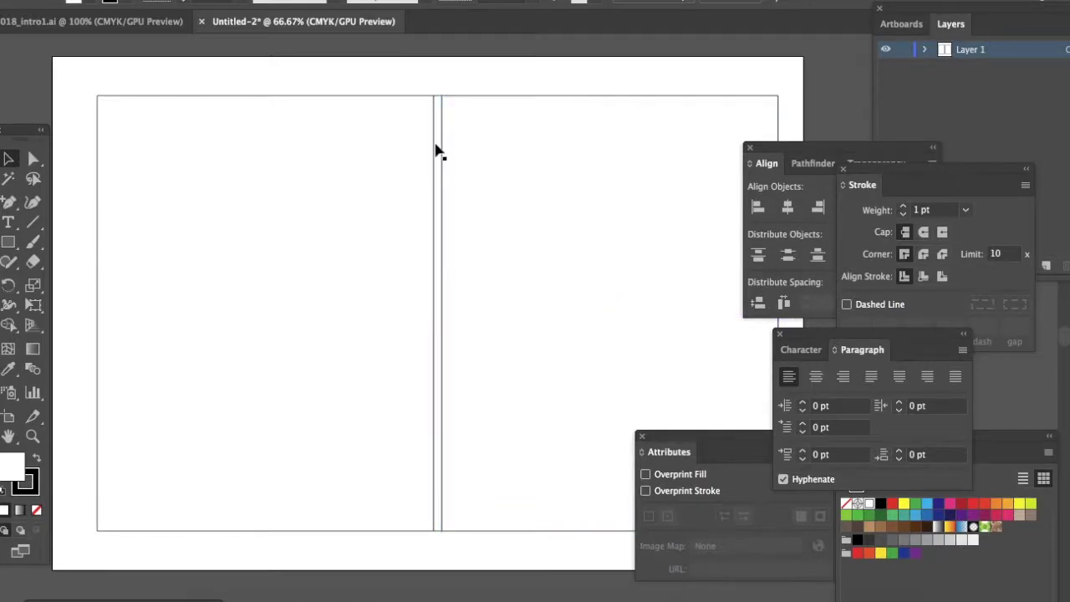
Select all three cover rectangles and rename their layer as guides
{"action": "left_click_drag", "start_coordinate": [437, 539], "coordinate": [355, 438]}
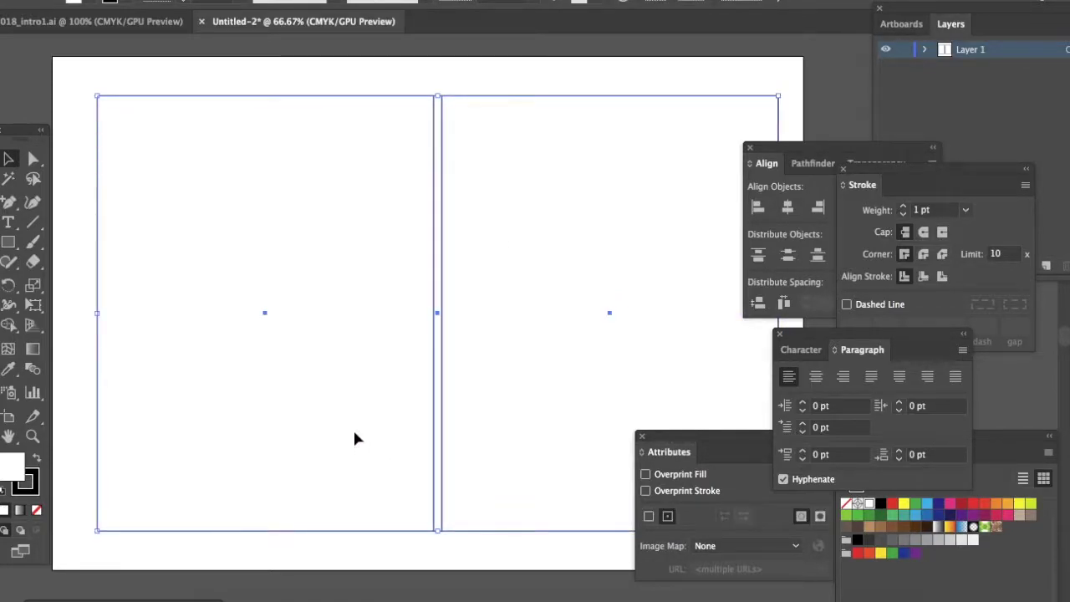
{"action": "left_click", "coordinate": [975, 49]}
{"action": "double_click", "coordinate": [975, 49]}
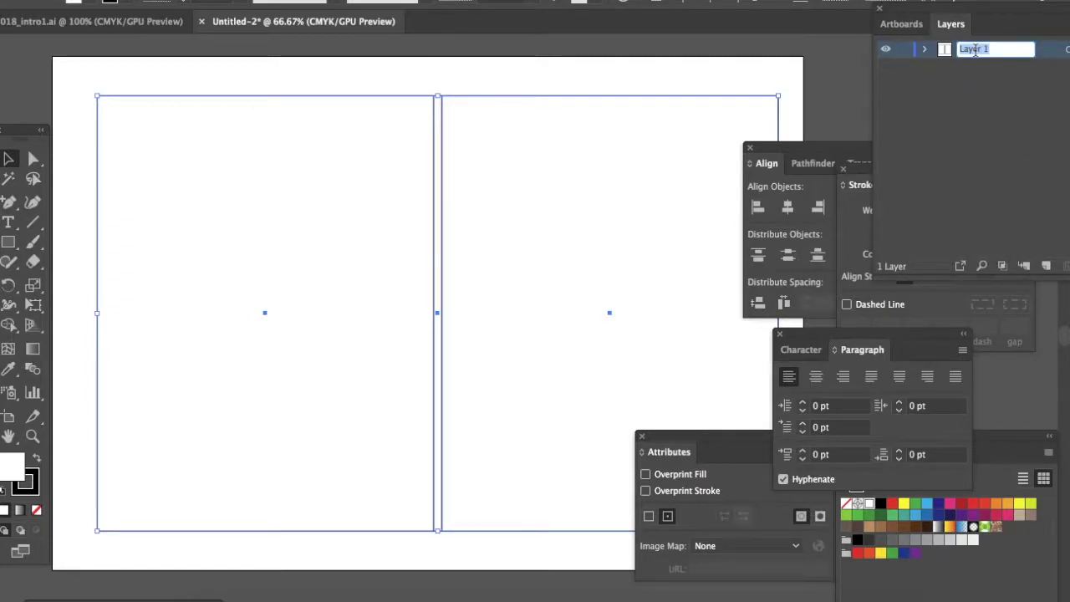
{"action": "type", "text": "guides"}
{"action": "key", "text": "Return"}
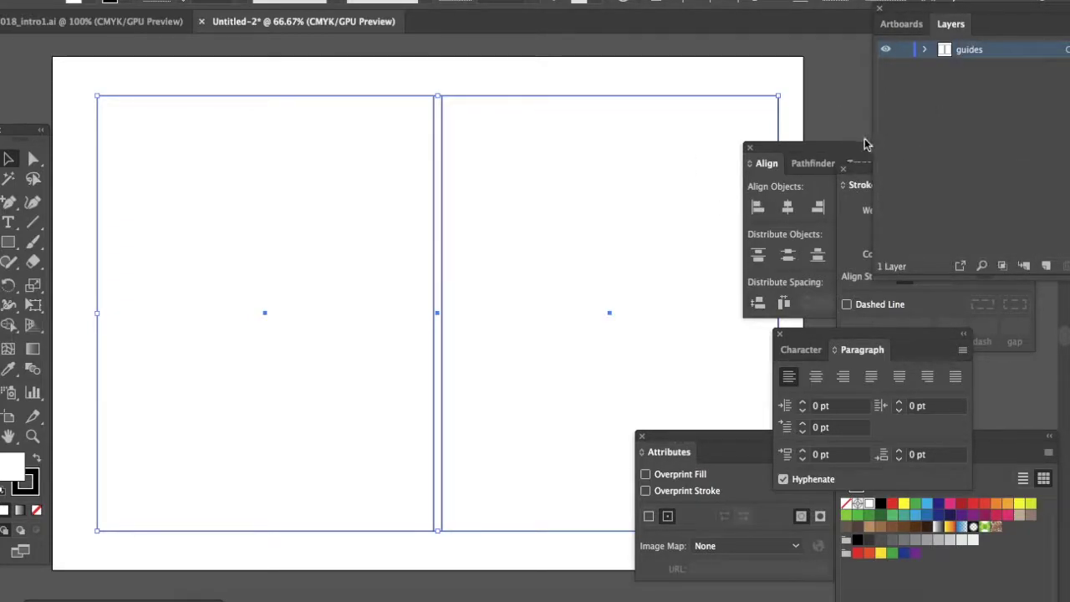
Center the selected cover and spine rectangles horizontally on the artboard and deselect them
{"action": "left_click", "coordinate": [800, 148]}
{"action": "left_click", "coordinate": [787, 207]}
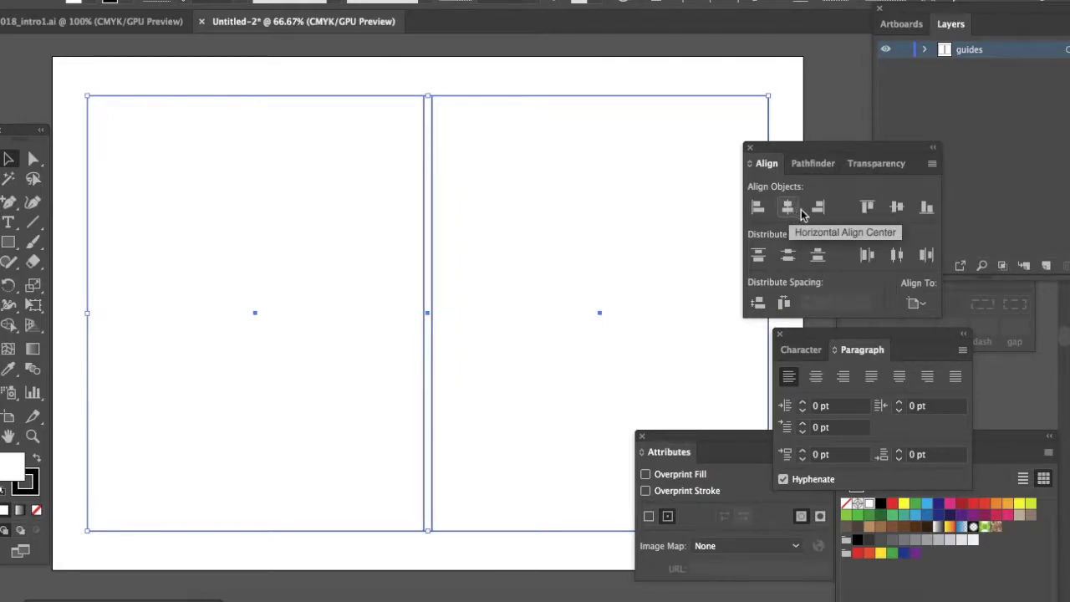
{"action": "left_click", "coordinate": [655, 87]}
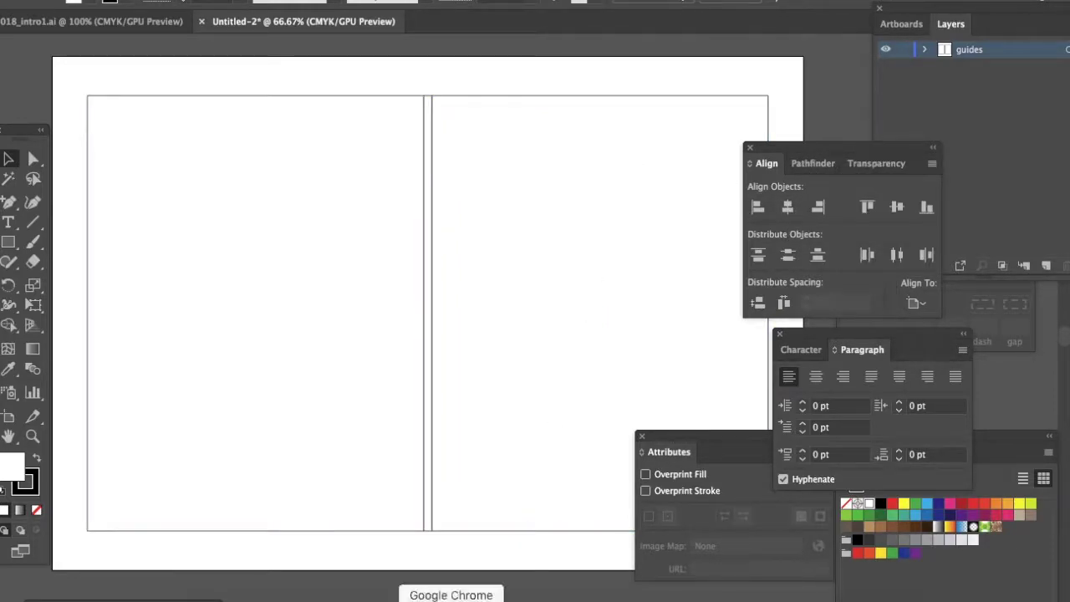
Switch to Chrome and examine the cover formatting rules on required bleed and artwork placement
{"action": "left_click", "coordinate": [456, 577]}
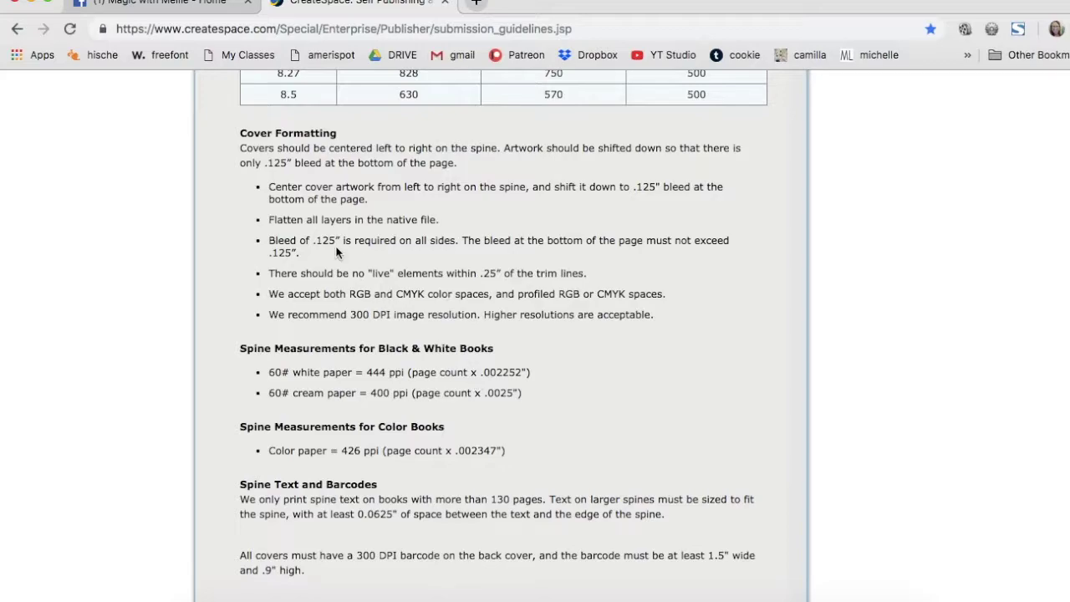
{"action": "left_click_drag", "start_coordinate": [269, 241], "coordinate": [304, 255]}
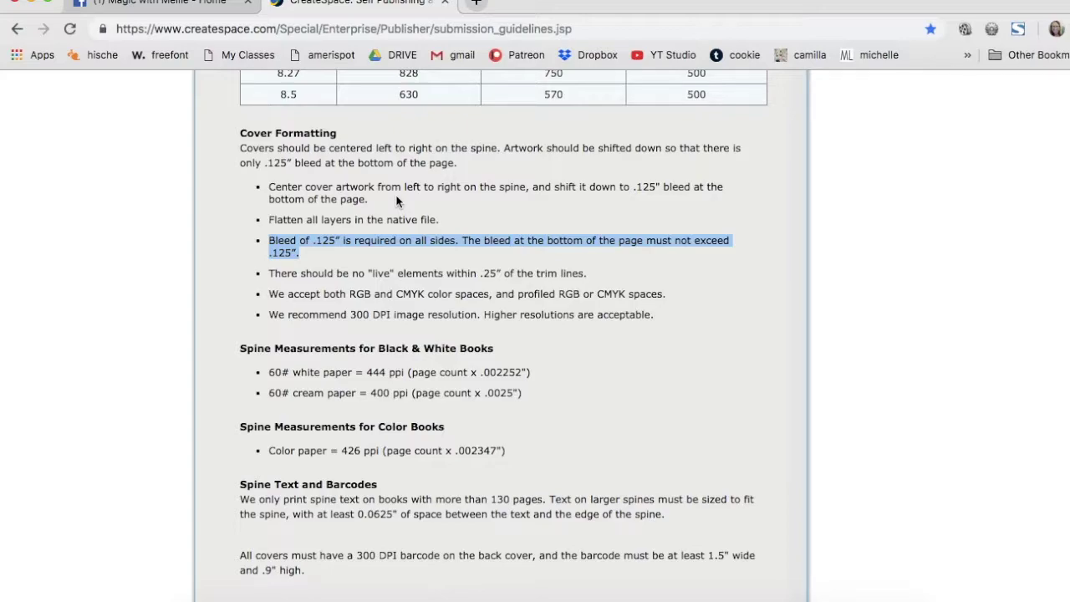
{"action": "left_click_drag", "start_coordinate": [270, 188], "coordinate": [373, 201]}
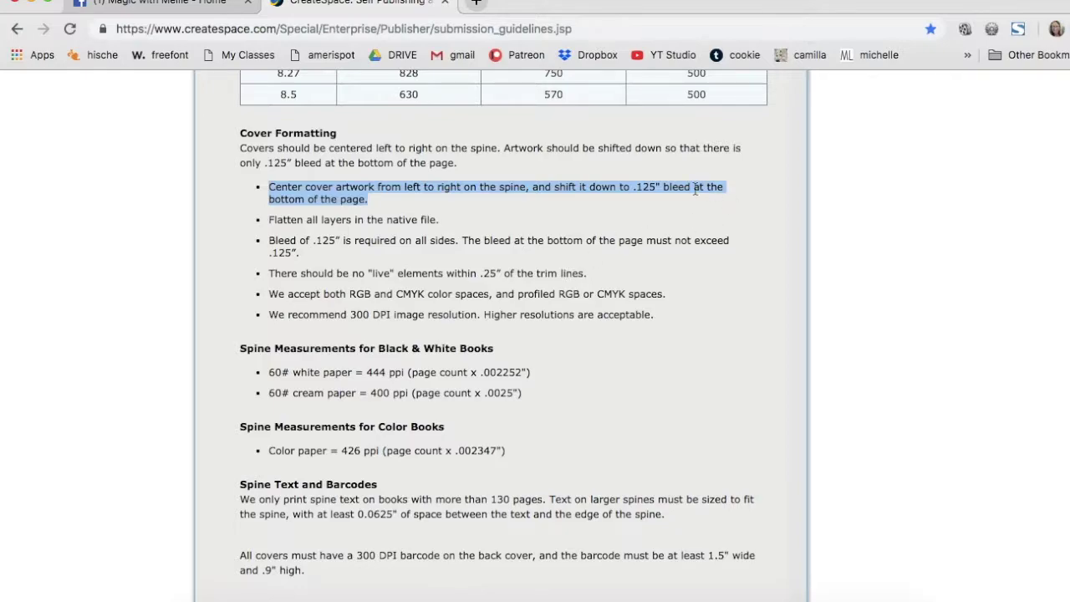
{"action": "left_click", "coordinate": [1069, 156]}
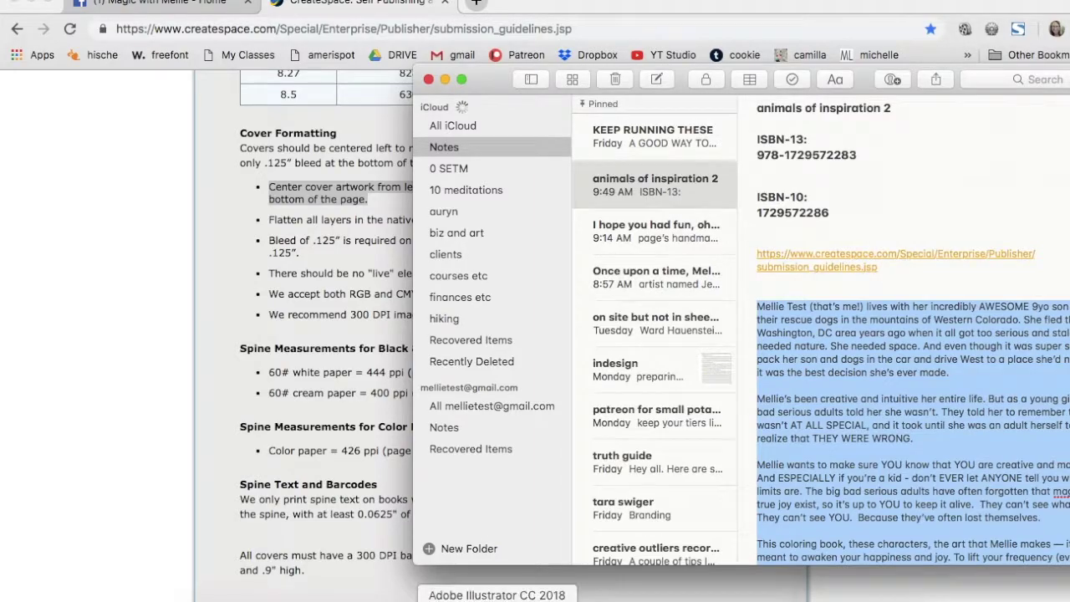
Switch back to Illustrator and add a thin rectangle 11 in wide by 0.125 in high for measuring the bleed
{"action": "left_click", "coordinate": [497, 601]}
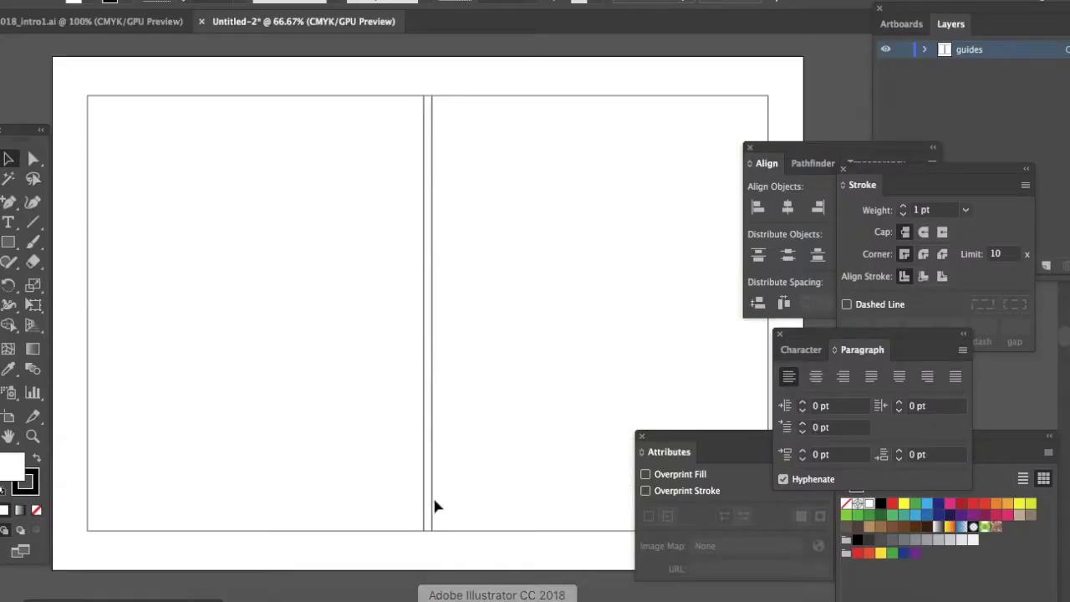
{"action": "left_click", "coordinate": [8, 241]}
{"action": "left_click", "coordinate": [276, 320]}
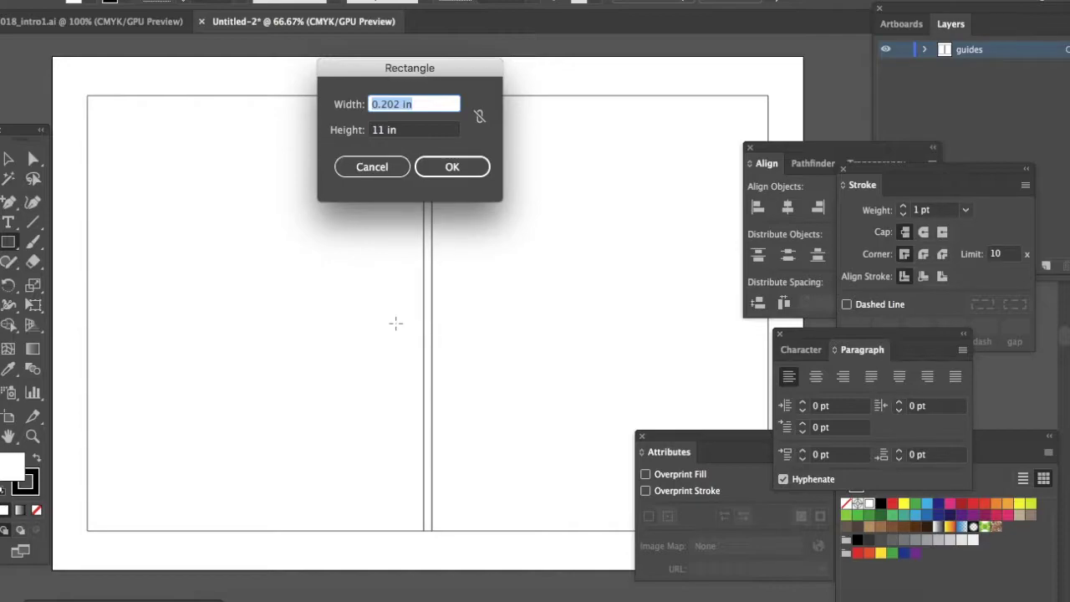
{"action": "type", "text": "11"}
{"action": "key", "text": "Tab"}
{"action": "type", "text": ".125"}
{"action": "key", "text": "Return"}
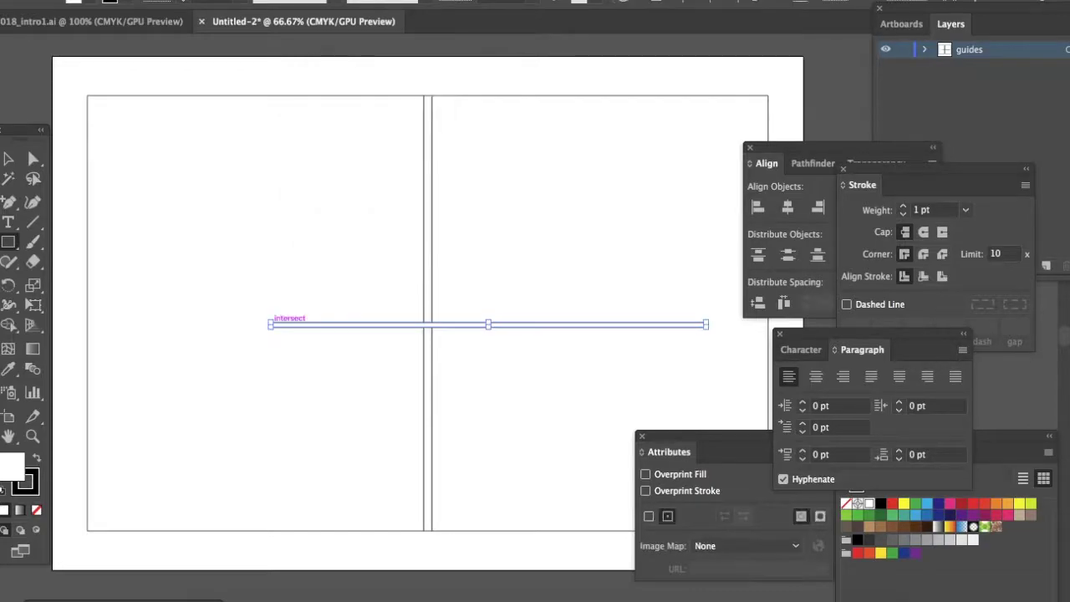
Move the thin bleed strip flush beneath the cover rectangles' lower edge, then activate Direct Selection and deselect the strip
{"action": "key", "text": "v"}
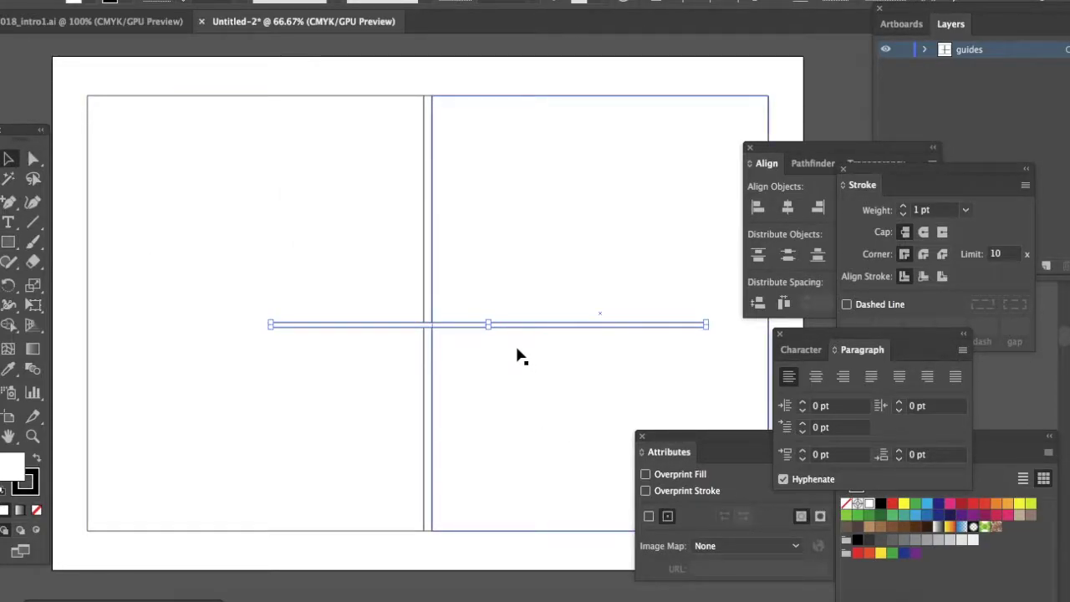
{"action": "left_click_drag", "start_coordinate": [457, 326], "coordinate": [279, 538]}
{"action": "scroll", "coordinate": [393, 527], "scroll_direction": "right", "scroll_amount": 3}
{"action": "scroll", "coordinate": [393, 527], "scroll_direction": "down", "scroll_amount": 1}
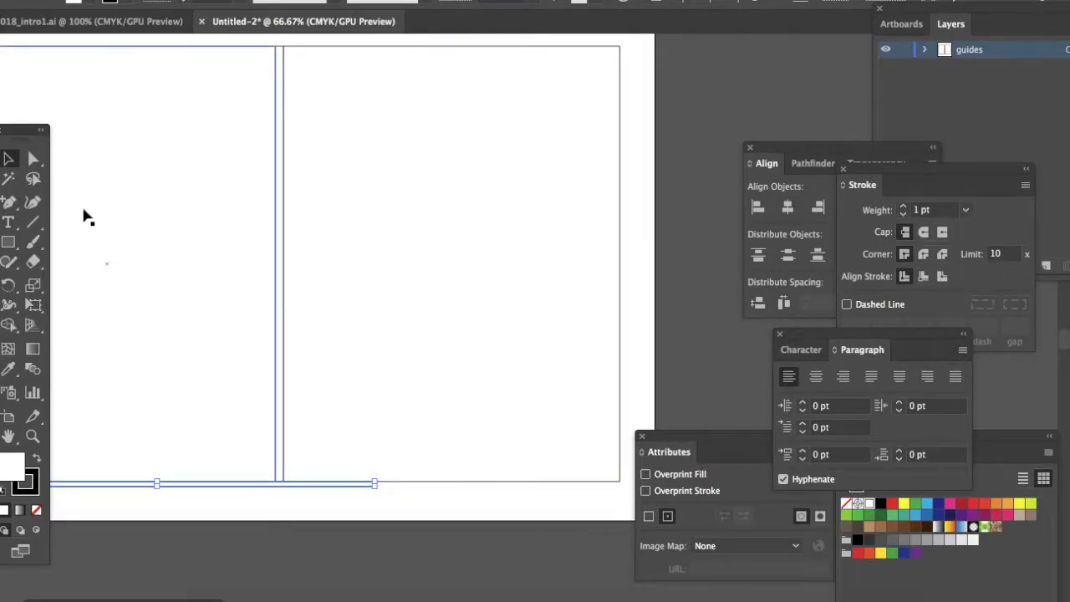
{"action": "left_click", "coordinate": [34, 159]}
{"action": "left_click", "coordinate": [393, 406]}
{"action": "left_click", "coordinate": [397, 520]}
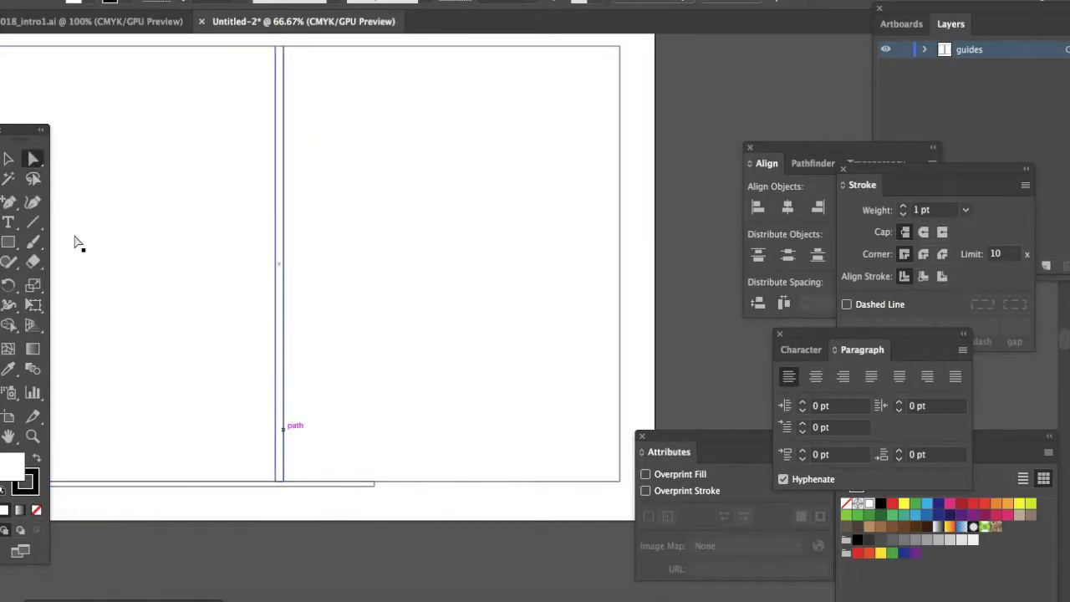
Stretch the lower bleed strip's free end across to the front cover's outer edge so it spans the full cover width
{"action": "left_click", "coordinate": [8, 159]}
{"action": "key", "text": "super+a"}
{"action": "key", "text": "super+shift+a"}
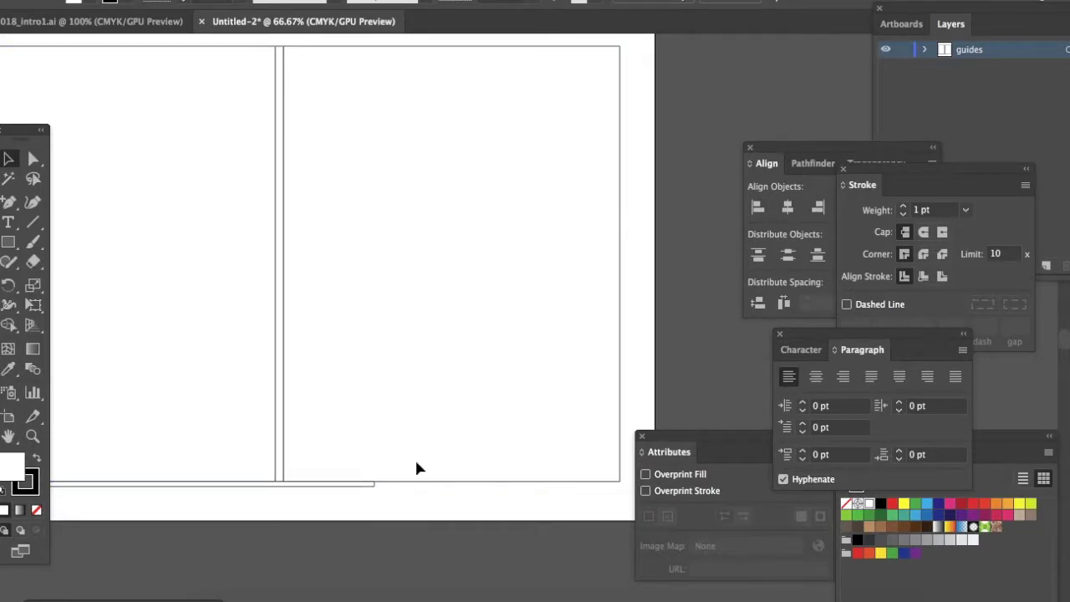
{"action": "left_click", "coordinate": [33, 159]}
{"action": "left_click_drag", "start_coordinate": [416, 520], "coordinate": [314, 400]}
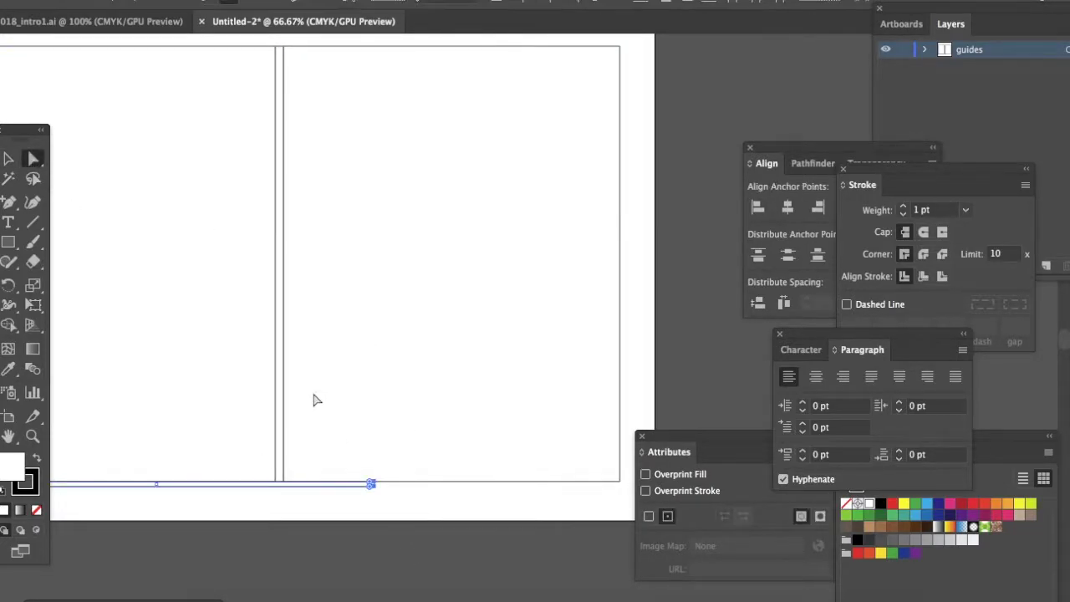
{"action": "key", "text": "shift+Right"}
{"action": "key", "text": "shift+Right"}
{"action": "key", "text": "shift+Right"}
{"action": "key", "text": "shift+Right"}
{"action": "key", "text": "shift+Right"}
{"action": "key", "text": "shift+Right"}
{"action": "key", "text": "shift+Right"}
{"action": "key", "text": "shift+Right"}
{"action": "key", "text": "shift+Right"}
{"action": "key", "text": "shift+Right"}
{"action": "key", "text": "shift+Right"}
{"action": "key", "text": "shift+Right"}
{"action": "key", "text": "shift+Right"}
{"action": "key", "text": "shift+Right"}
{"action": "key", "text": "shift+Right"}
{"action": "key", "text": "shift+Right"}
{"action": "key", "text": "shift+Right"}
{"action": "key", "text": "shift+Right"}
{"action": "key", "text": "shift+Right"}
{"action": "key", "text": "shift+Right"}
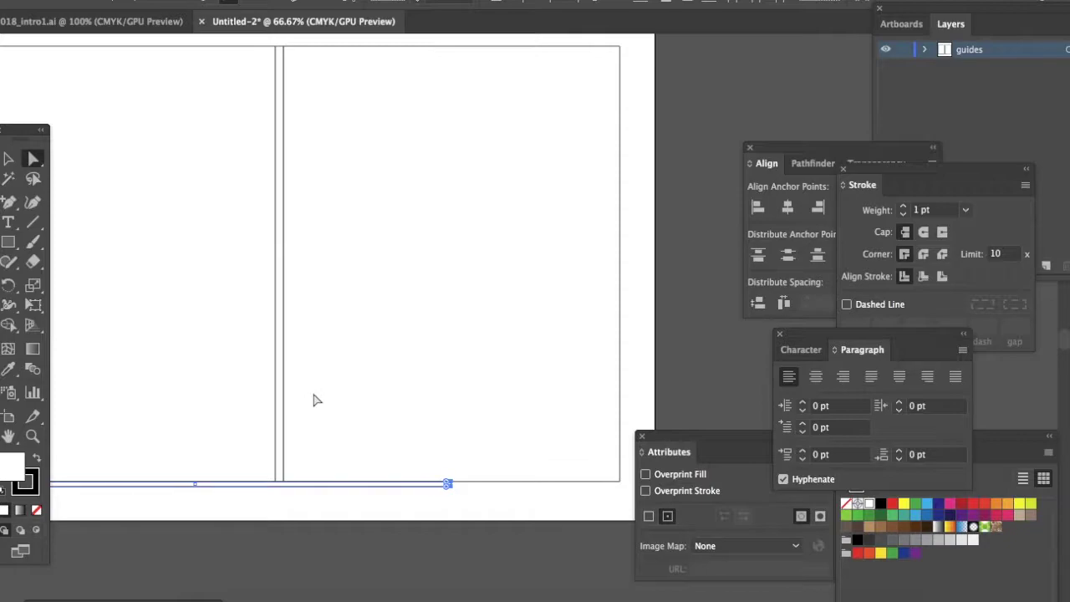
{"action": "key", "text": "shift+Right"}
{"action": "key", "text": "shift+Right"}
{"action": "key", "text": "shift+Right"}
{"action": "key", "text": "shift+Right"}
{"action": "key", "text": "shift+Right"}
{"action": "key", "text": "shift+Right"}
{"action": "key", "text": "shift+Right"}
{"action": "key", "text": "shift+Right"}
{"action": "key", "text": "shift+Right"}
{"action": "key", "text": "shift+Right"}
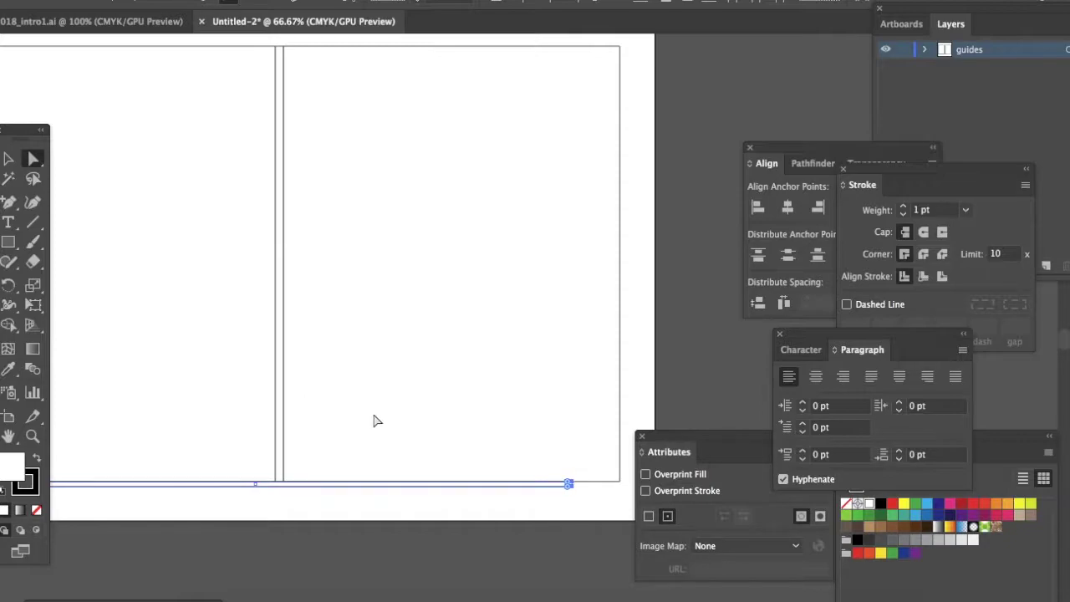
{"action": "scroll", "coordinate": [435, 443], "scroll_direction": "right", "scroll_amount": 3}
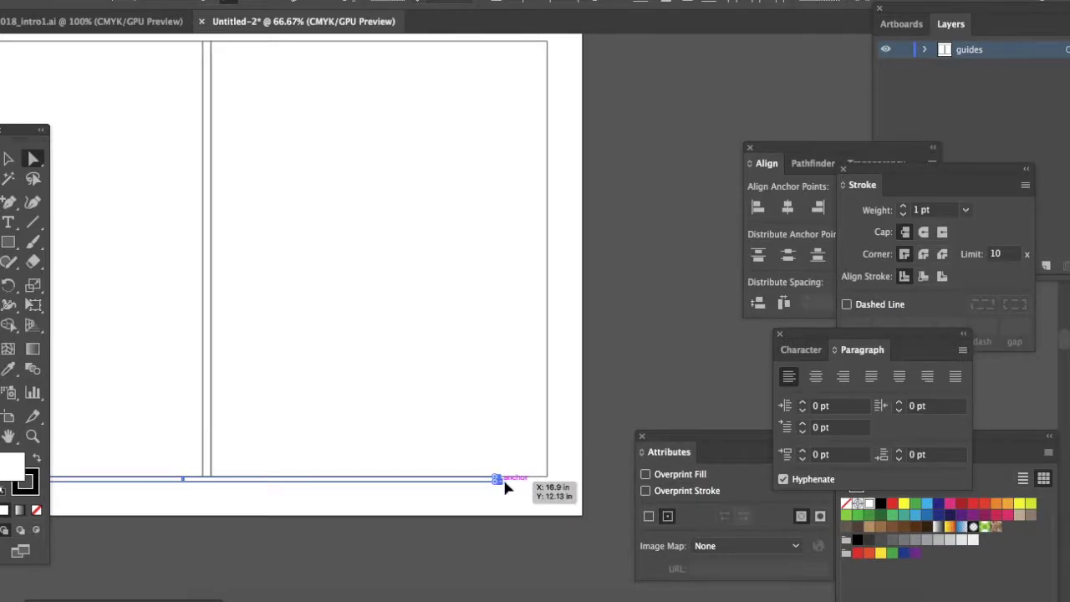
{"action": "left_click_drag", "start_coordinate": [504, 487], "coordinate": [548, 482]}
{"action": "left_click", "coordinate": [547, 505]}
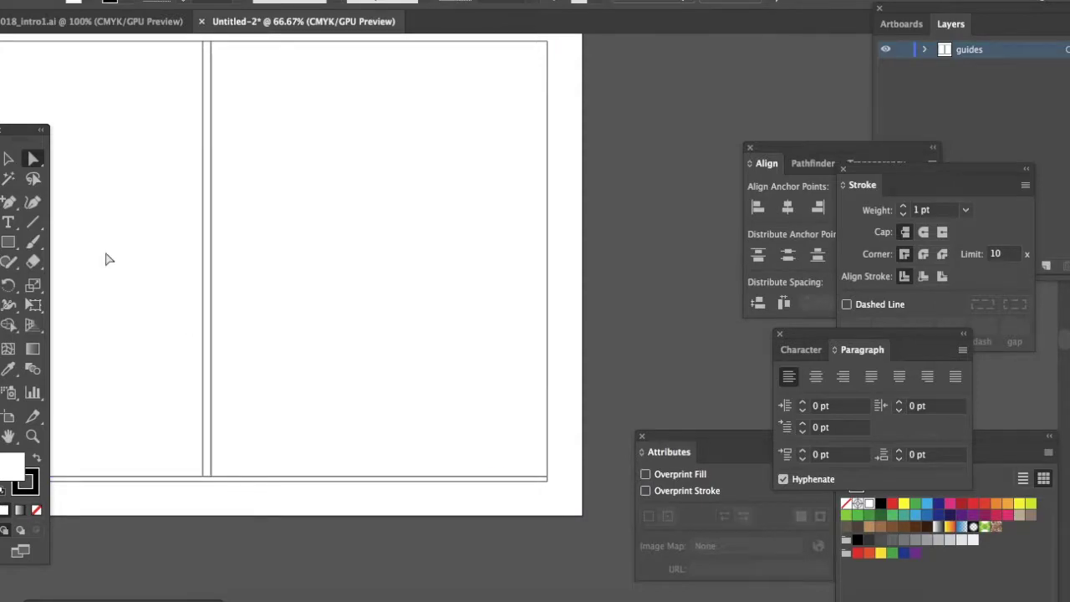
Move the cover and spine rectangles together with the bleed strip down until the strip meets the artboard's lower edge
{"action": "left_click", "coordinate": [7, 160]}
{"action": "scroll", "coordinate": [222, 210], "scroll_direction": "left", "scroll_amount": 3}
{"action": "key", "text": "ctrl+a"}
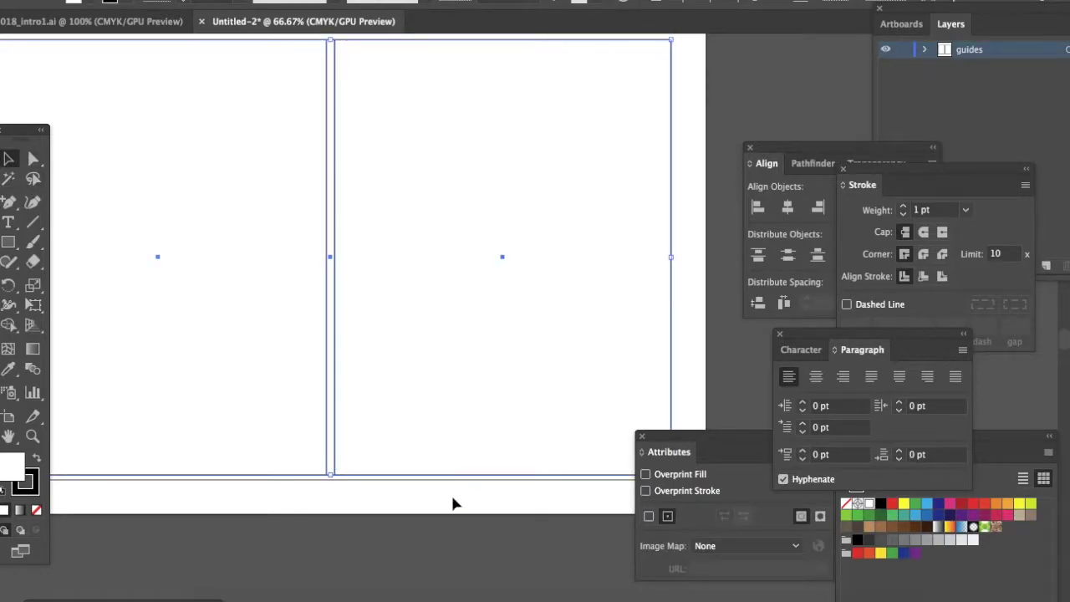
{"action": "left_click_drag", "start_coordinate": [351, 405], "coordinate": [357, 428]}
{"action": "left_click", "coordinate": [375, 558]}
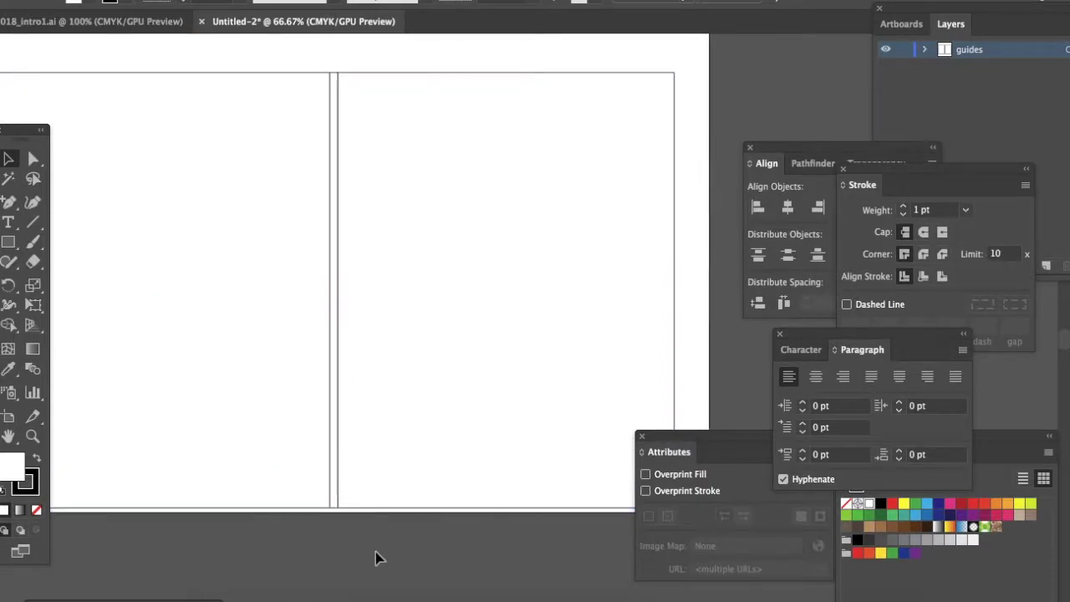
Duplicate the lower bleed strip and place the copy flush along the upper edge of the cover rectangles
{"action": "scroll", "coordinate": [375, 554], "scroll_direction": "left", "scroll_amount": 3}
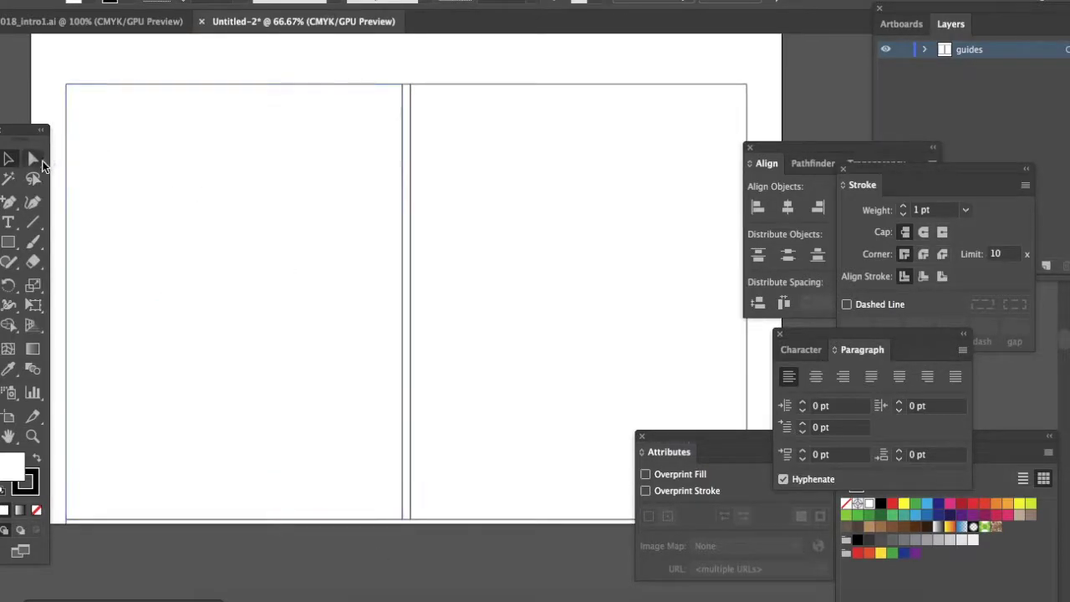
{"action": "scroll", "coordinate": [132, 224], "scroll_direction": "left", "scroll_amount": 3}
{"action": "scroll", "coordinate": [133, 224], "scroll_direction": "down", "scroll_amount": 1}
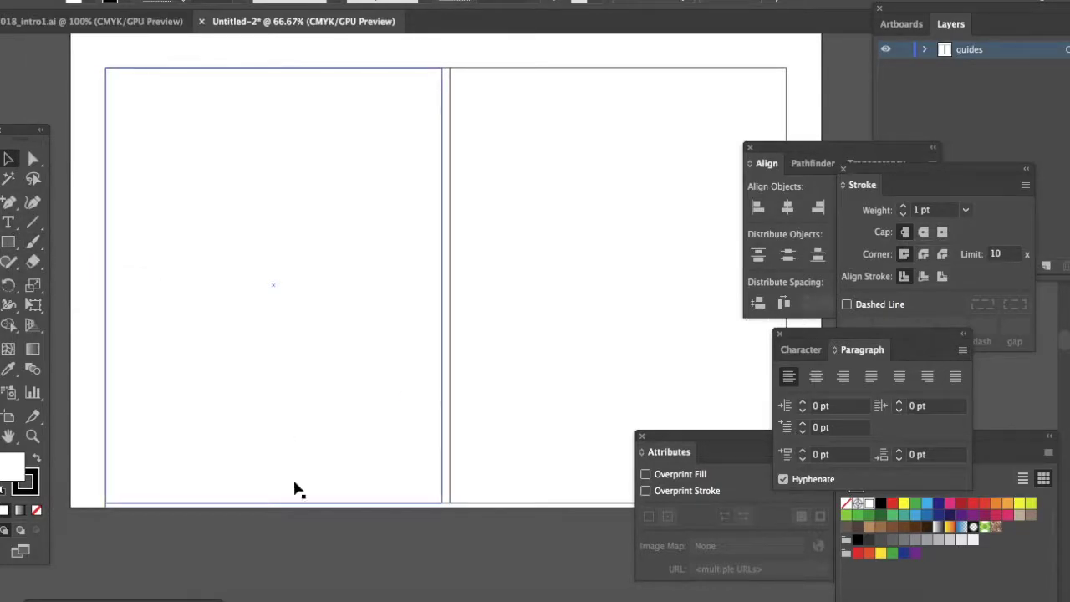
{"action": "left_click_drag", "start_coordinate": [298, 506], "coordinate": [244, 105]}
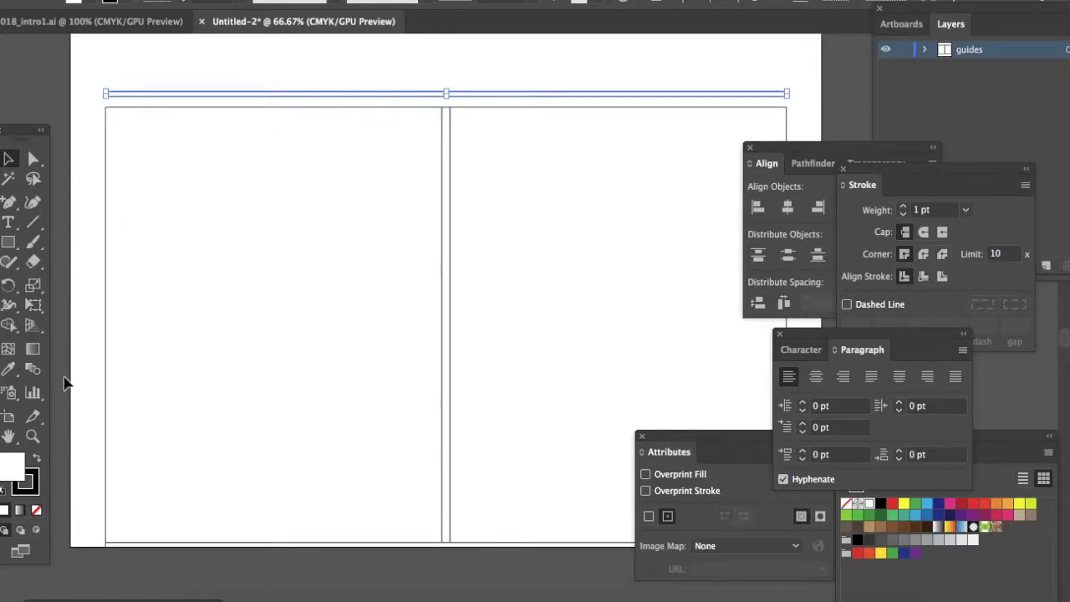
{"action": "left_click", "coordinate": [33, 435]}
{"action": "left_click", "coordinate": [285, 263]}
{"action": "left_click", "coordinate": [238, 232]}
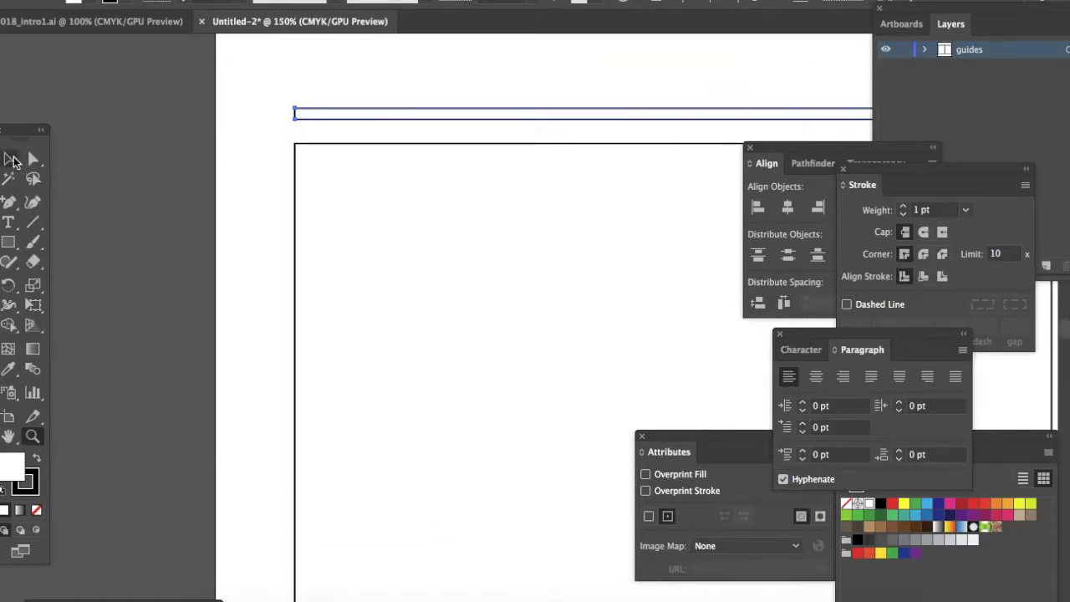
{"action": "left_click", "coordinate": [8, 159]}
{"action": "scroll", "coordinate": [443, 151], "scroll_direction": "right", "scroll_amount": 5}
{"action": "left_click_drag", "start_coordinate": [431, 102], "coordinate": [432, 127]}
{"action": "scroll", "coordinate": [364, 188], "scroll_direction": "left", "scroll_amount": 4}
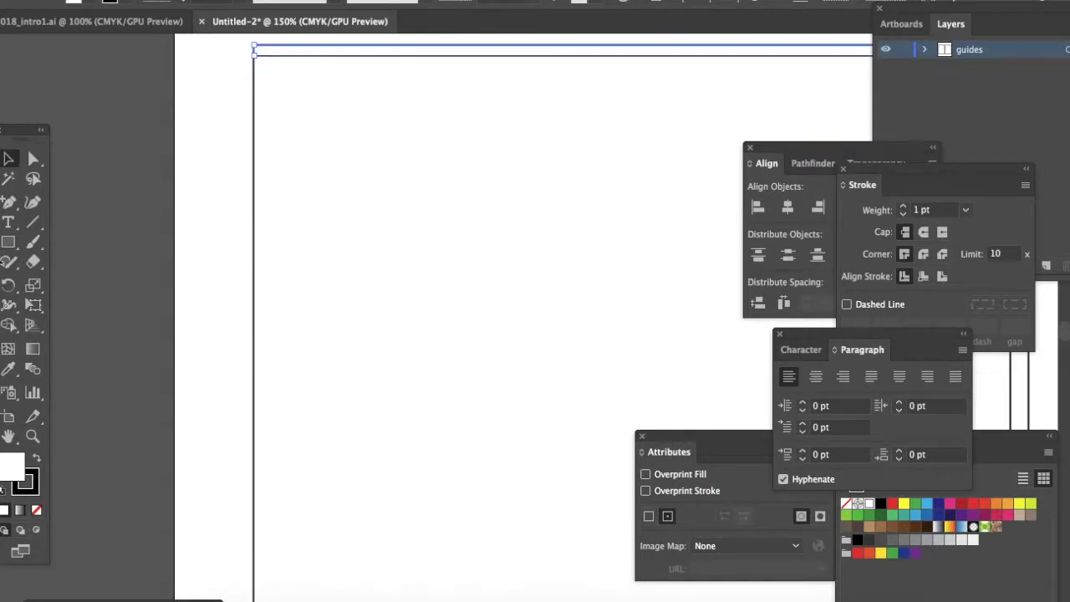
Add a vertical bleed strip 0.125 in wide by 11 in high beside the back cover
{"action": "left_click", "coordinate": [8, 242]}
{"action": "left_click", "coordinate": [206, 248]}
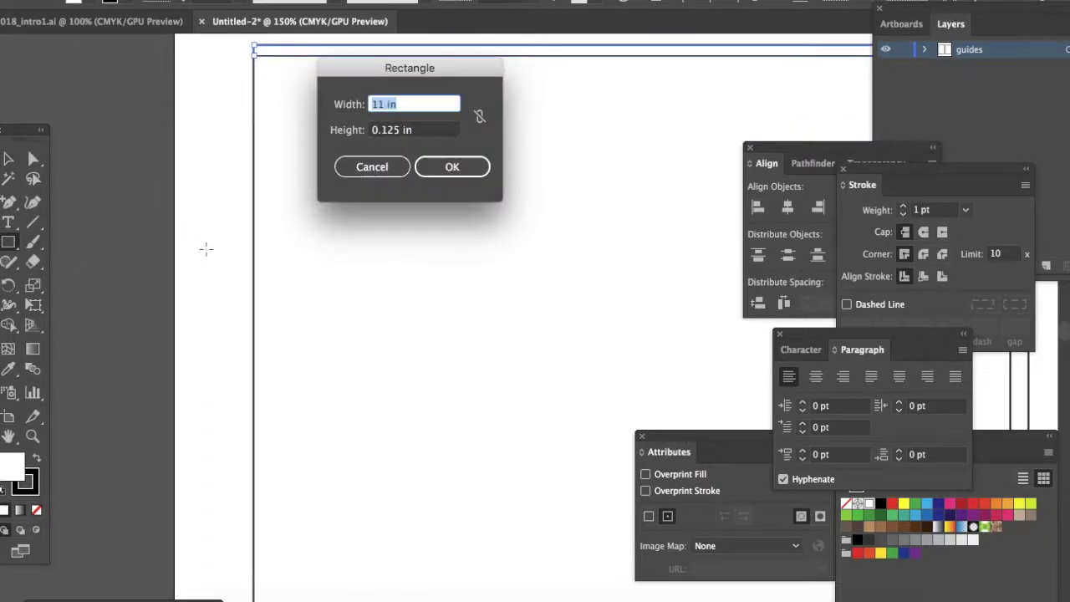
{"action": "key", "text": "BackSpace"}
{"action": "type", "text": ".125 in"}
{"action": "key", "text": "Tab"}
{"action": "type", "text": "11"}
{"action": "key", "text": "Return"}
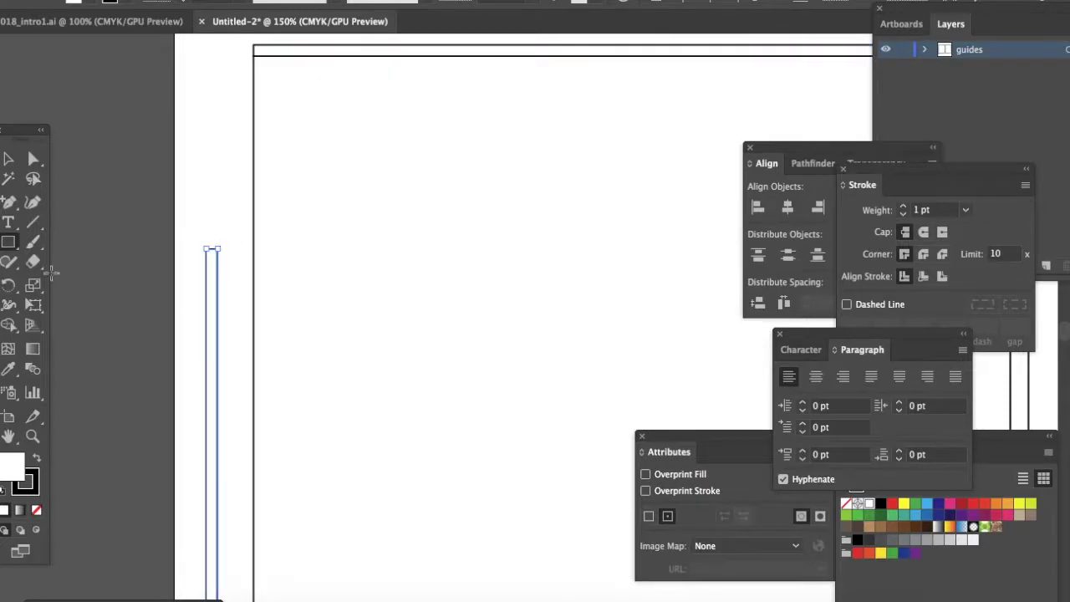
Move the vertical strip flush against the back cover's outer edge, level with the upper bleed strip
{"action": "left_click", "coordinate": [7, 160]}
{"action": "left_click", "coordinate": [221, 276]}
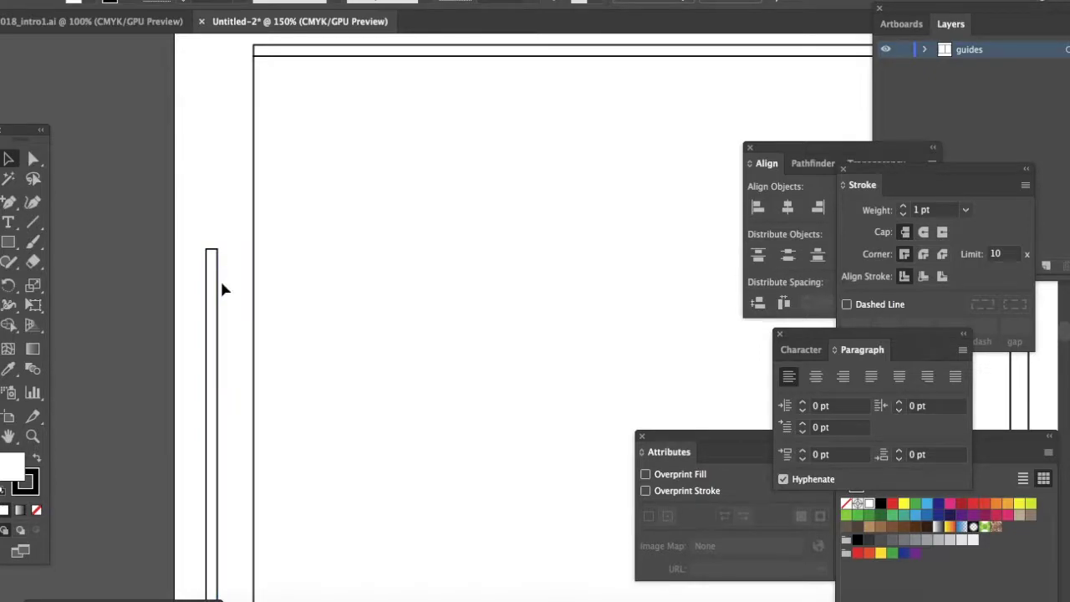
{"action": "left_click_drag", "start_coordinate": [222, 288], "coordinate": [258, 87]}
{"action": "scroll", "coordinate": [310, 114], "scroll_direction": "down", "scroll_amount": 10}
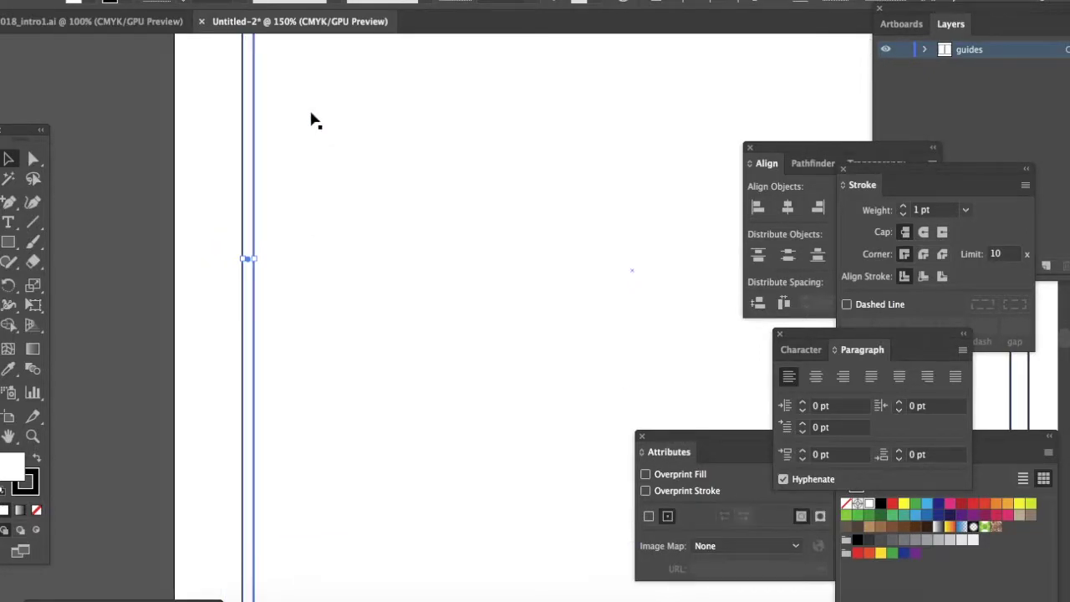
Extend the vertical strip's lower end down to the outer edge of the lower bleed strip
{"action": "left_click", "coordinate": [34, 159]}
{"action": "left_click", "coordinate": [193, 408]}
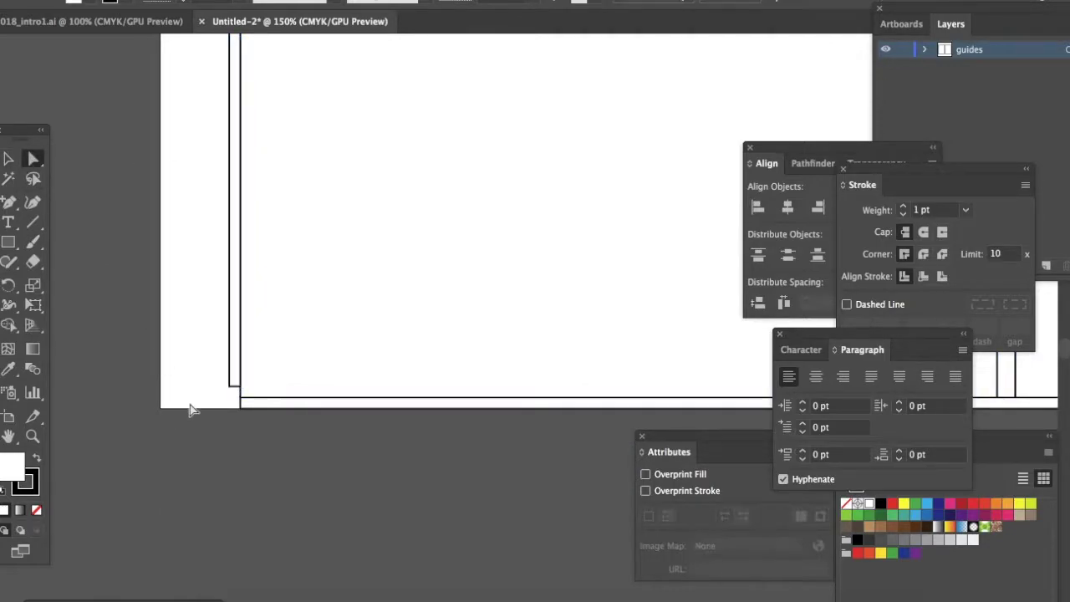
{"action": "left_click", "coordinate": [232, 390]}
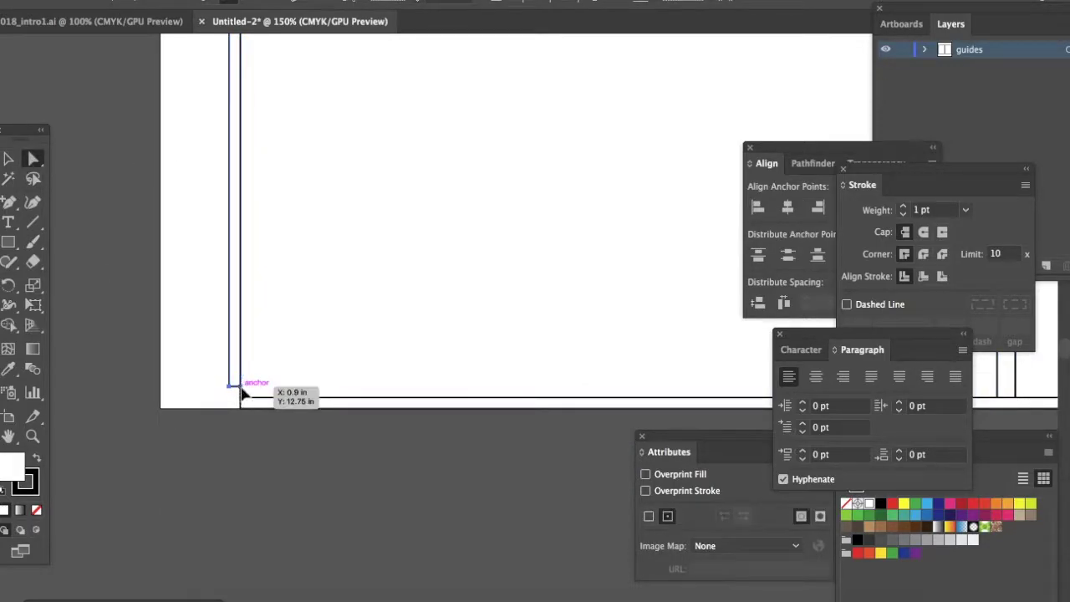
{"action": "left_click_drag", "start_coordinate": [241, 390], "coordinate": [240, 410]}
{"action": "left_click", "coordinate": [9, 158]}
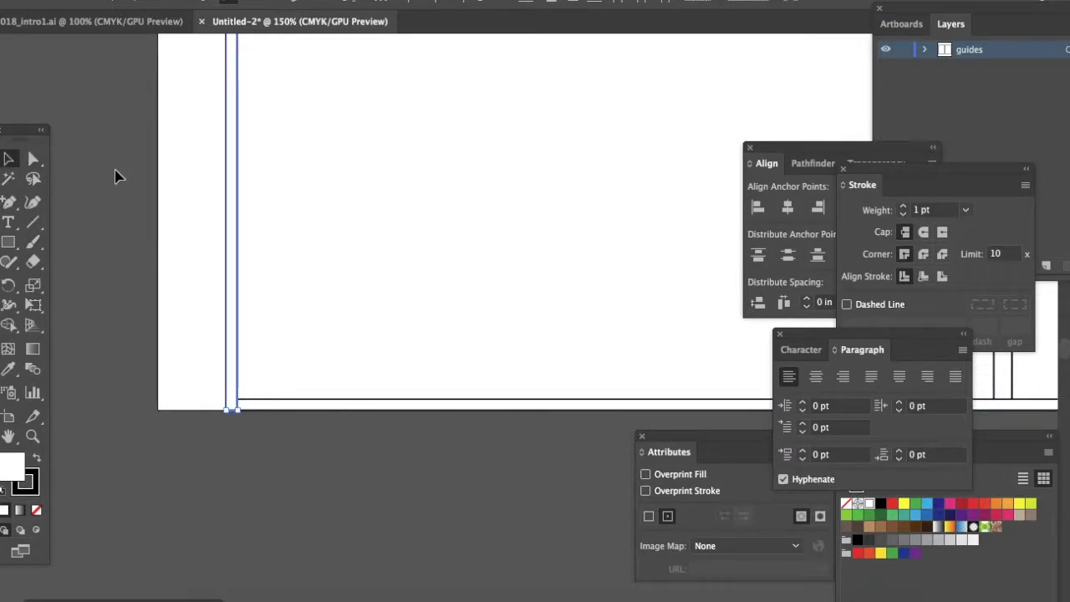
Duplicate the vertical bleed strip and place the copy flush against the front cover's outer edge
{"action": "left_click_drag", "start_coordinate": [235, 222], "coordinate": [477, 224]}
{"action": "scroll", "coordinate": [475, 219], "scroll_direction": "right", "scroll_amount": 6}
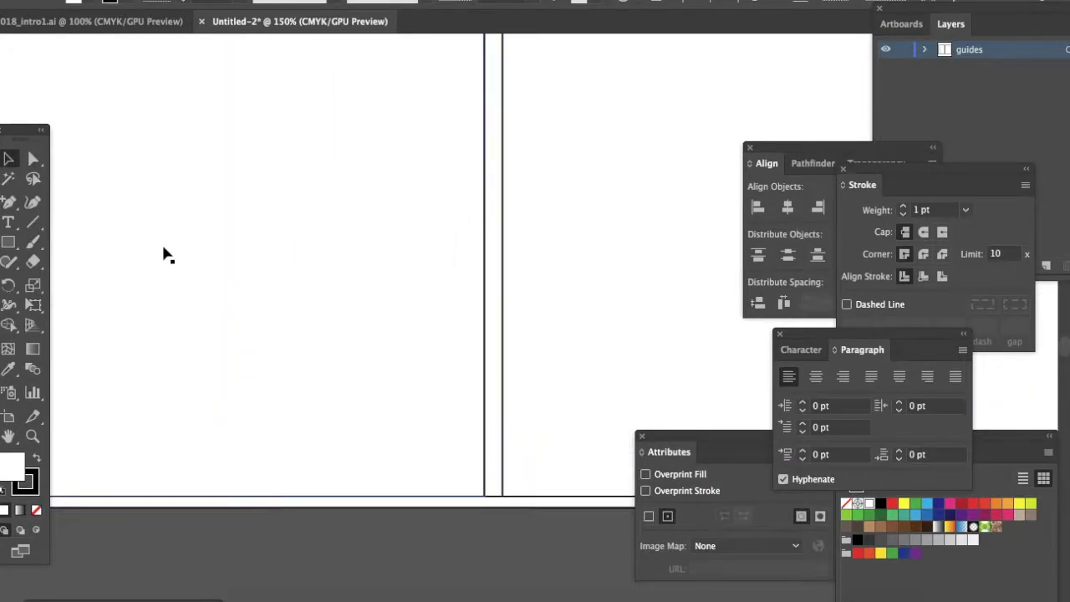
{"action": "scroll", "coordinate": [119, 209], "scroll_direction": "left", "scroll_amount": 2}
{"action": "left_click_drag", "start_coordinate": [37, 84], "coordinate": [449, 158]}
{"action": "scroll", "coordinate": [448, 159], "scroll_direction": "right", "scroll_amount": 5}
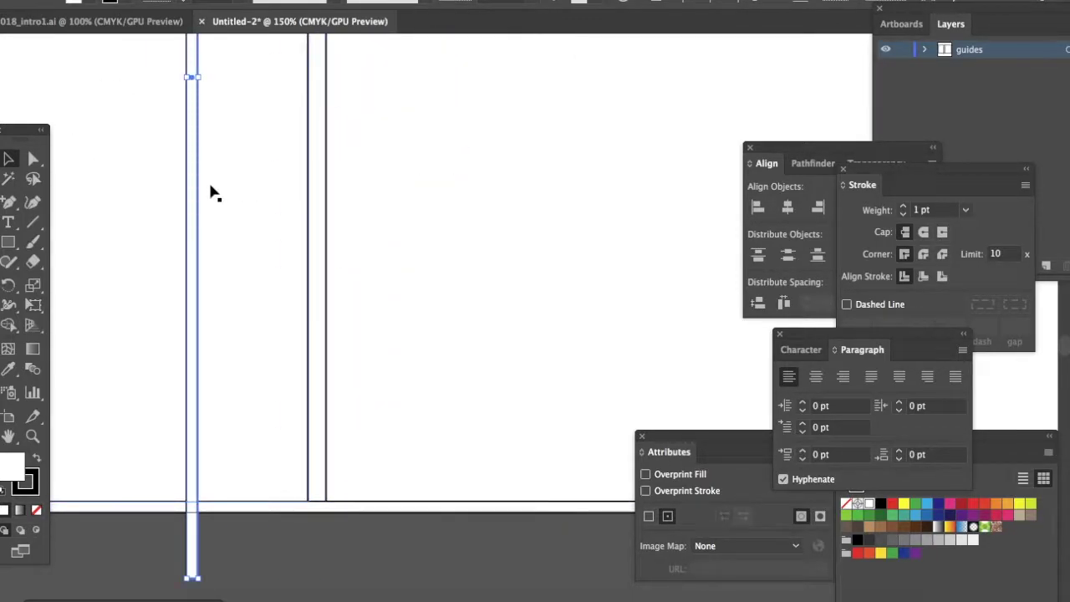
{"action": "left_click_drag", "start_coordinate": [198, 191], "coordinate": [474, 161]}
{"action": "scroll", "coordinate": [474, 161], "scroll_direction": "left", "scroll_amount": 1}
{"action": "scroll", "coordinate": [473, 167], "scroll_direction": "right", "scroll_amount": 8}
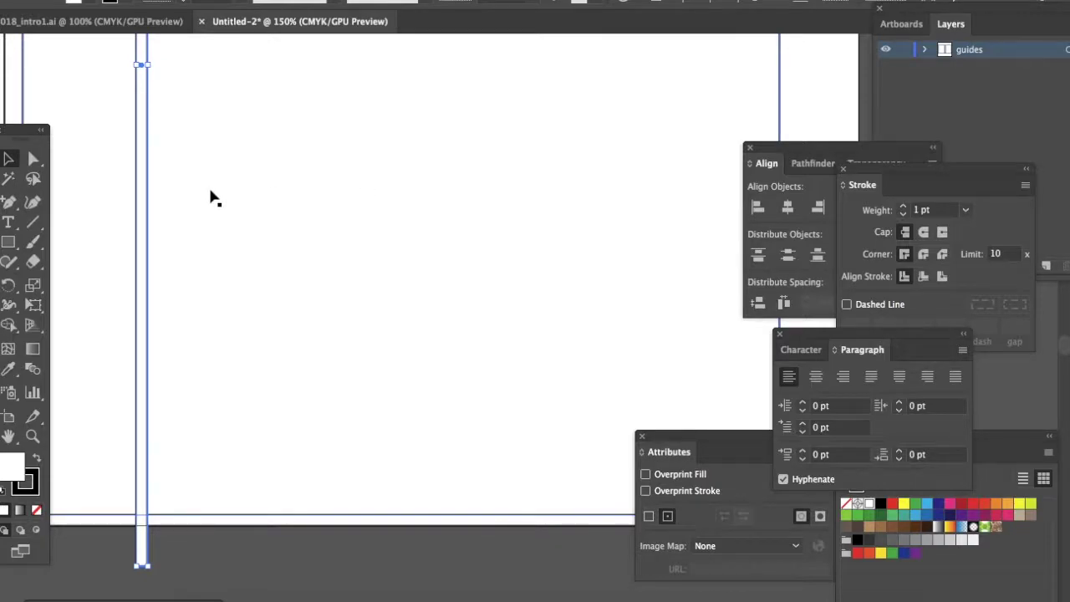
{"action": "left_click_drag", "start_coordinate": [143, 208], "coordinate": [557, 172]}
{"action": "scroll", "coordinate": [557, 172], "scroll_direction": "right", "scroll_amount": 8}
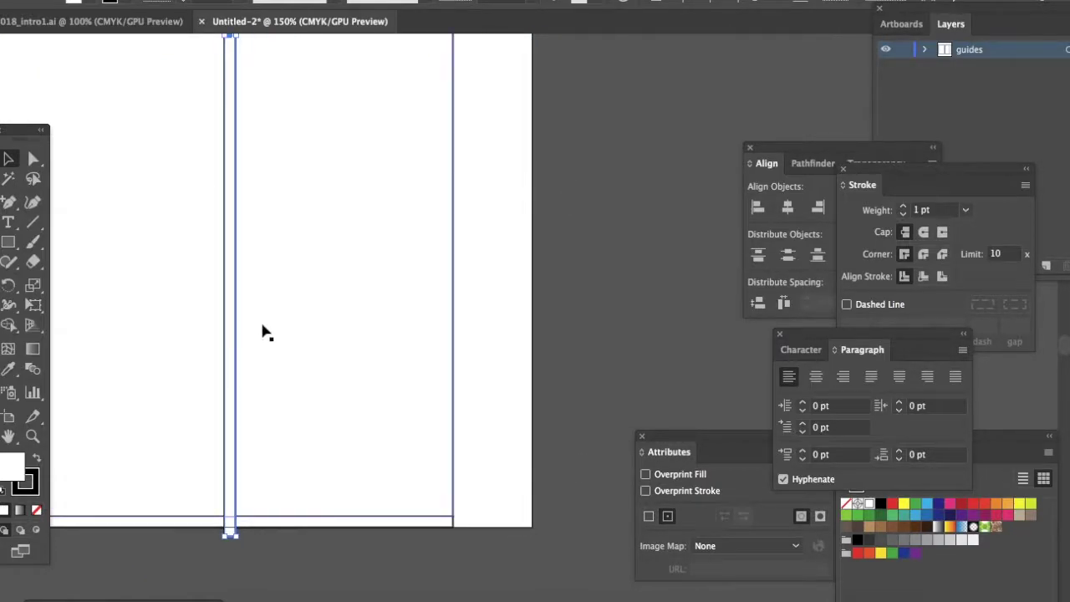
{"action": "left_click_drag", "start_coordinate": [239, 358], "coordinate": [460, 358]}
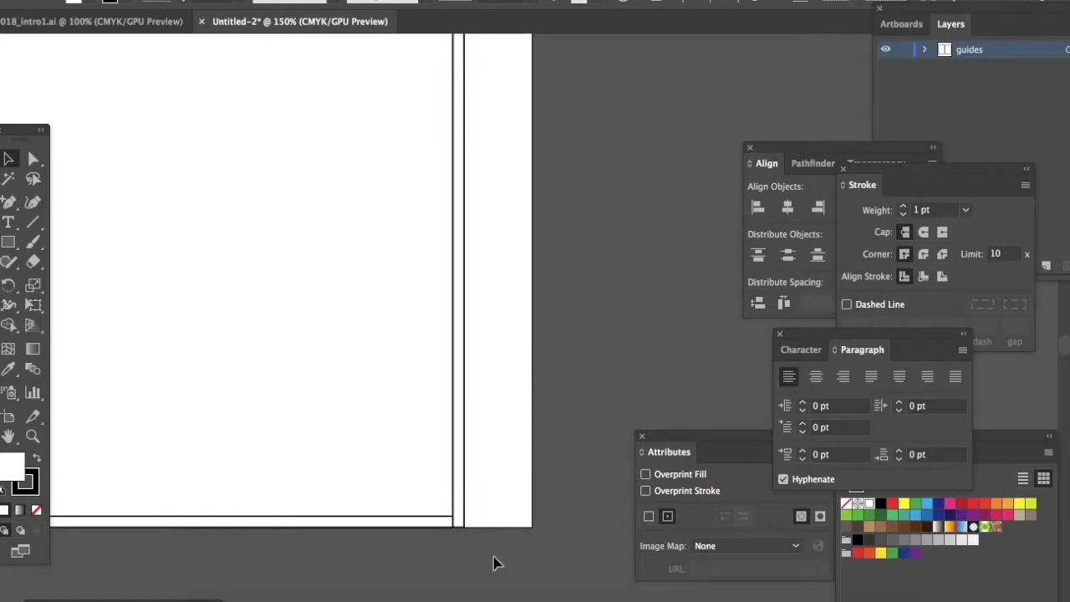
Examine the whole cover layout with the bleed strips on all four sides
{"action": "scroll", "coordinate": [472, 483], "scroll_direction": "left", "scroll_amount": 7}
{"action": "scroll", "coordinate": [472, 483], "scroll_direction": "up", "scroll_amount": 3}
{"action": "left_click", "coordinate": [33, 436]}
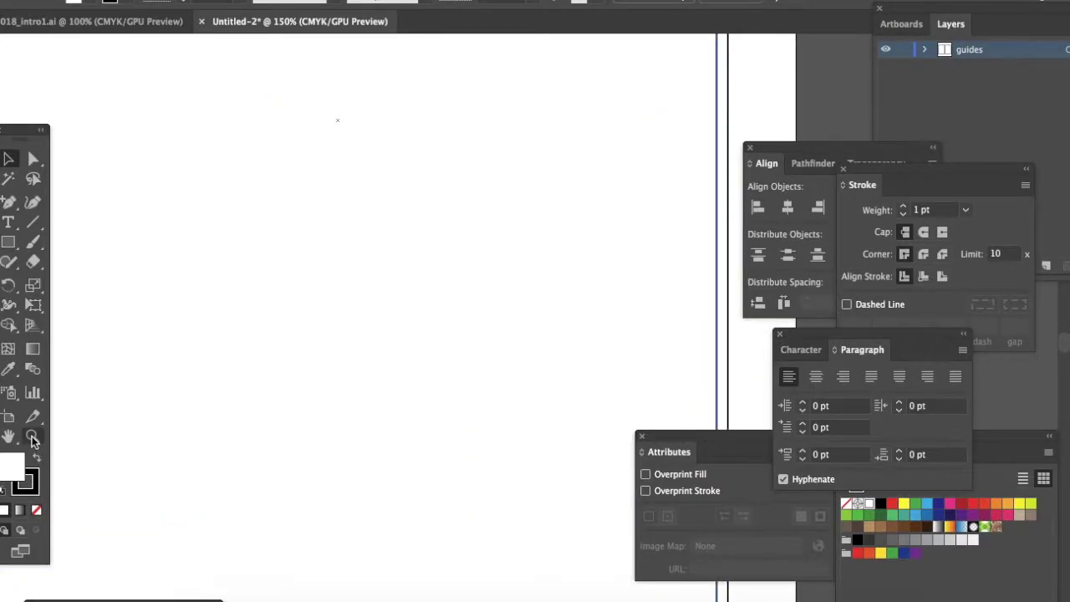
{"action": "left_click", "coordinate": [418, 328], "text": "alt"}
{"action": "left_click", "coordinate": [418, 328], "text": "alt"}
{"action": "left_click", "coordinate": [9, 158]}
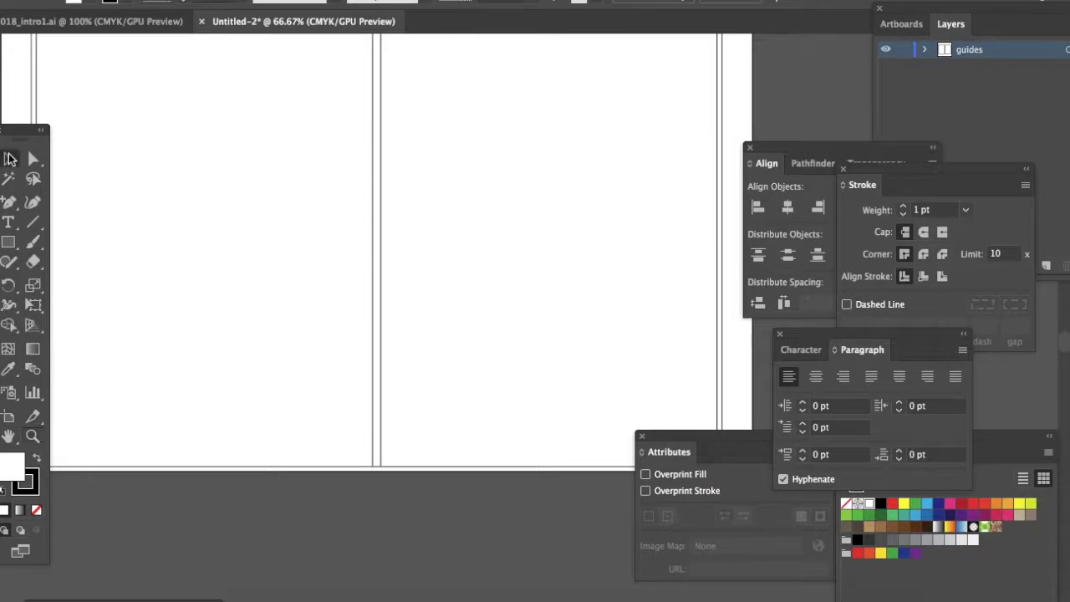
{"action": "scroll", "coordinate": [282, 205], "scroll_direction": "up", "scroll_amount": 2}
{"action": "scroll", "coordinate": [283, 205], "scroll_direction": "left", "scroll_amount": 2}
{"action": "scroll", "coordinate": [283, 205], "scroll_direction": "down", "scroll_amount": 1}
{"action": "scroll", "coordinate": [283, 205], "scroll_direction": "right", "scroll_amount": 1}
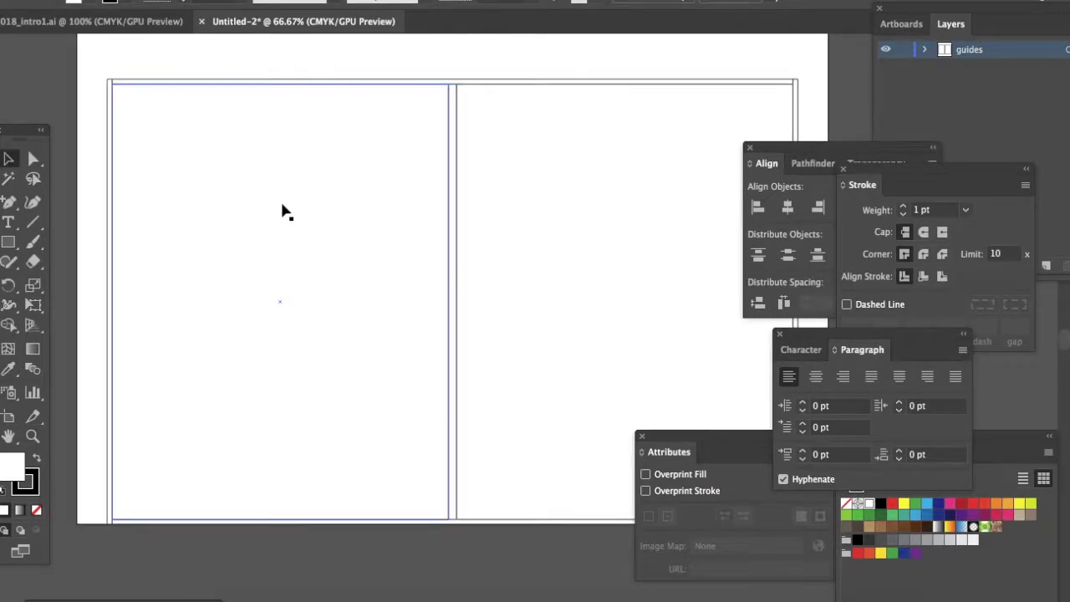
{"action": "left_click", "coordinate": [256, 95]}
Save the cover document as 2018_animalsofinspirations_cover.ai in the Animals of Inspiration 2017 folder, with the Illustrator CC version
{"action": "left_click", "coordinate": [98, 0]}
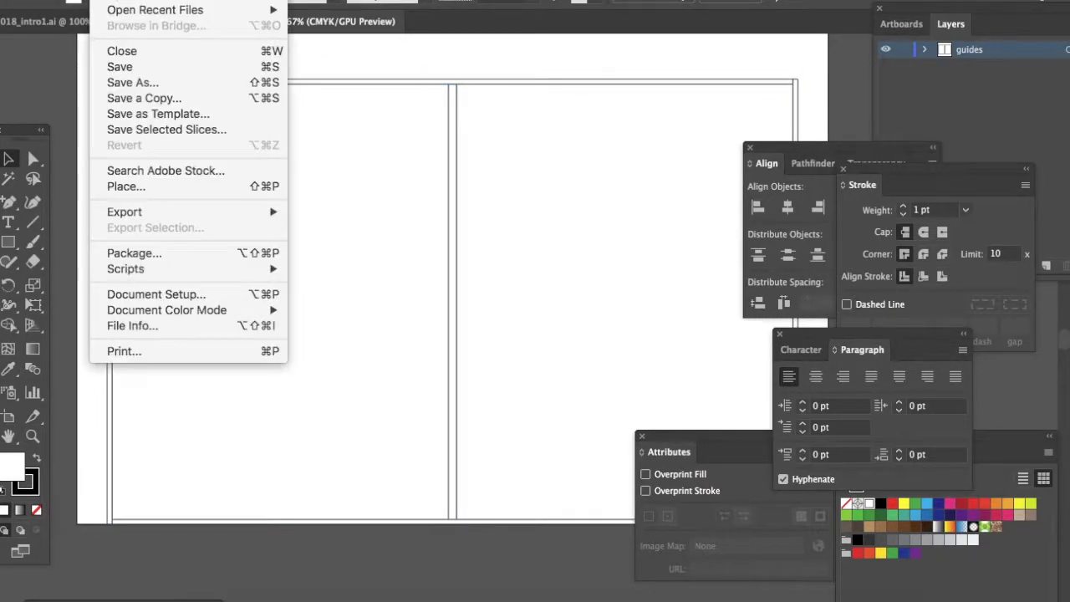
{"action": "left_click", "coordinate": [130, 87]}
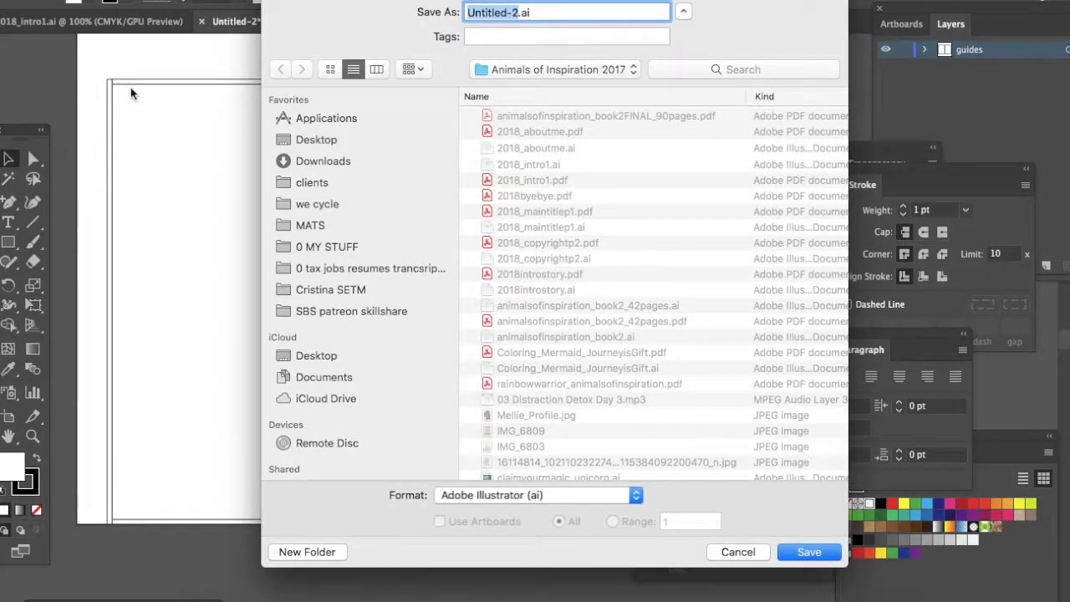
{"action": "type", "text": "2018_anim"}
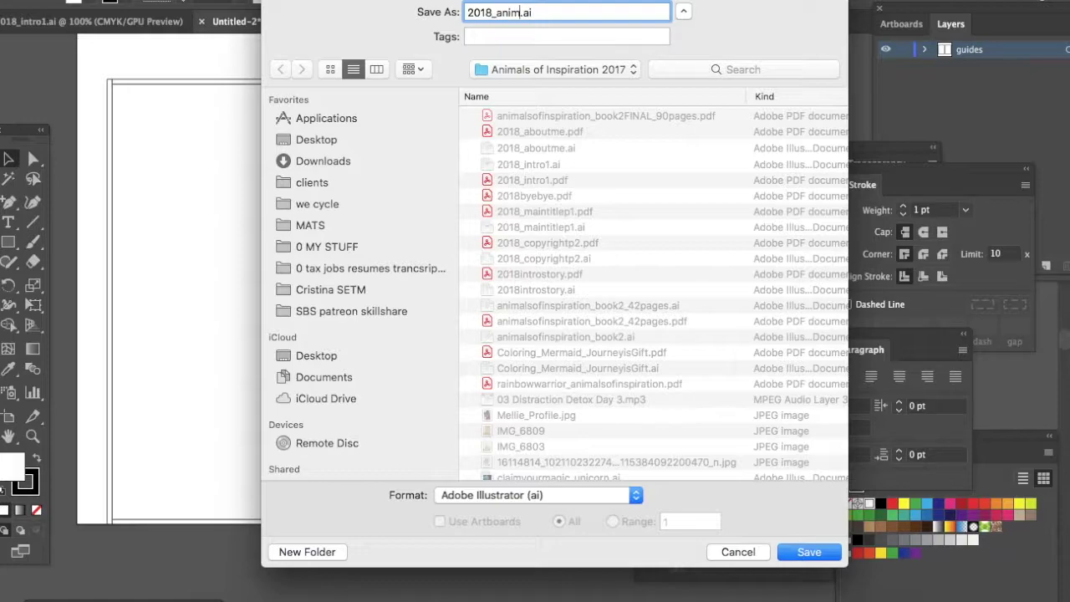
{"action": "type", "text": "alsofinspirations"}
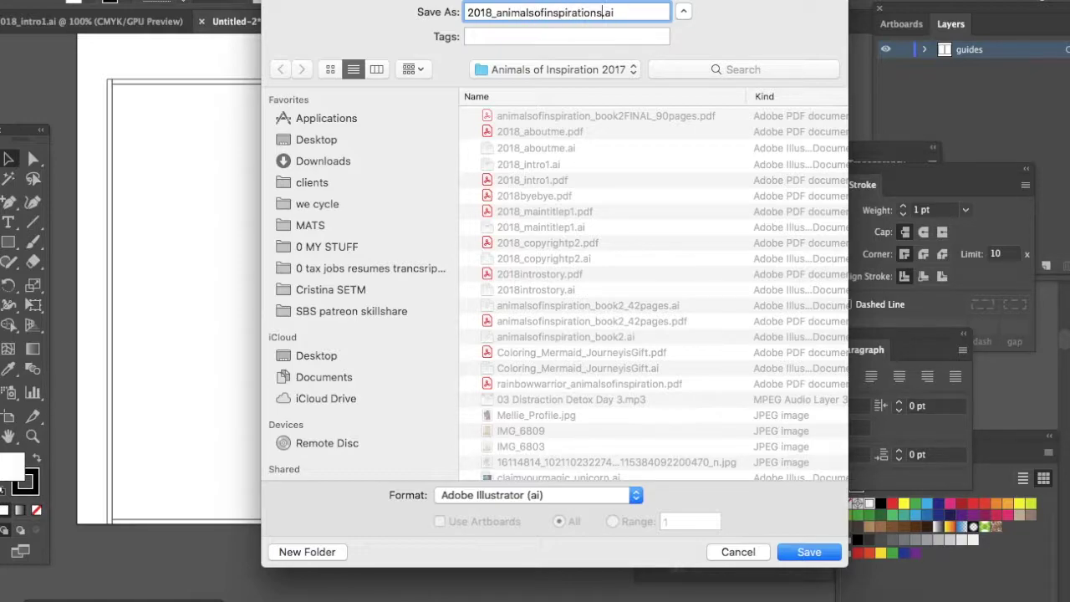
{"action": "type", "text": "r"}
{"action": "key", "text": "Return"}
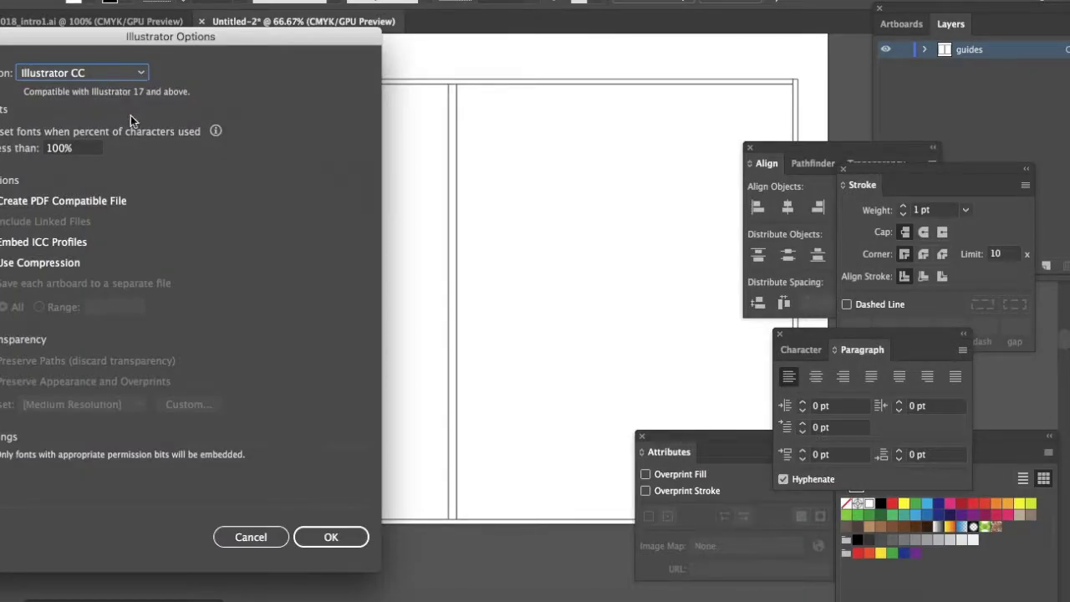
{"action": "key", "text": "Return"}
Copy the animals of inspiration title lettering with its subtitle, intro lines and artist credit from the intro document, leaving out the web links
{"action": "left_click", "coordinate": [156, 20]}
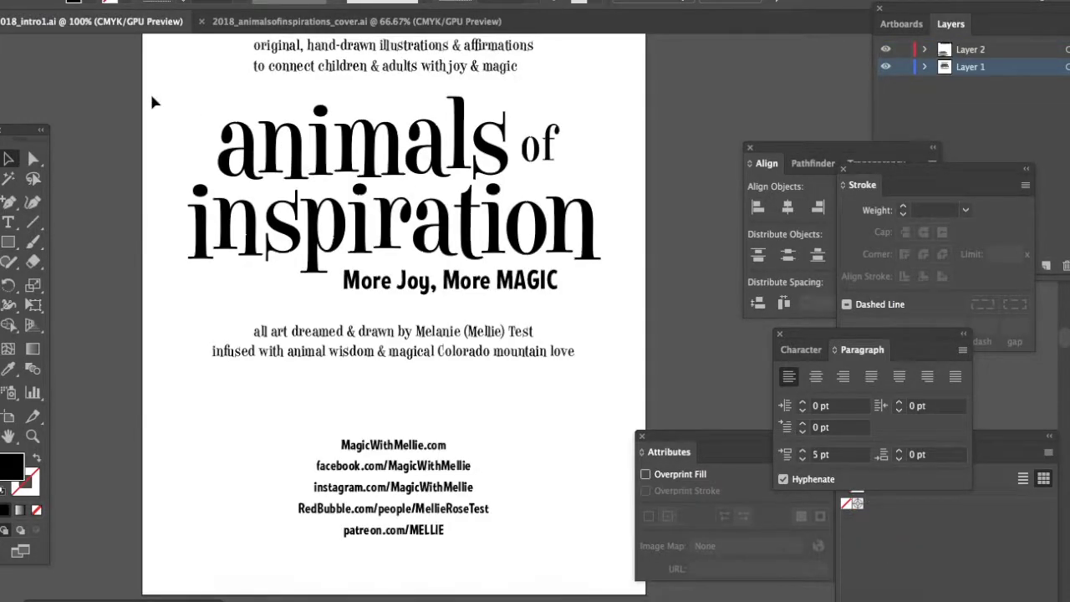
{"action": "left_click_drag", "start_coordinate": [155, 118], "coordinate": [582, 301]}
{"action": "scroll", "coordinate": [585, 301], "scroll_direction": "up", "scroll_amount": 2}
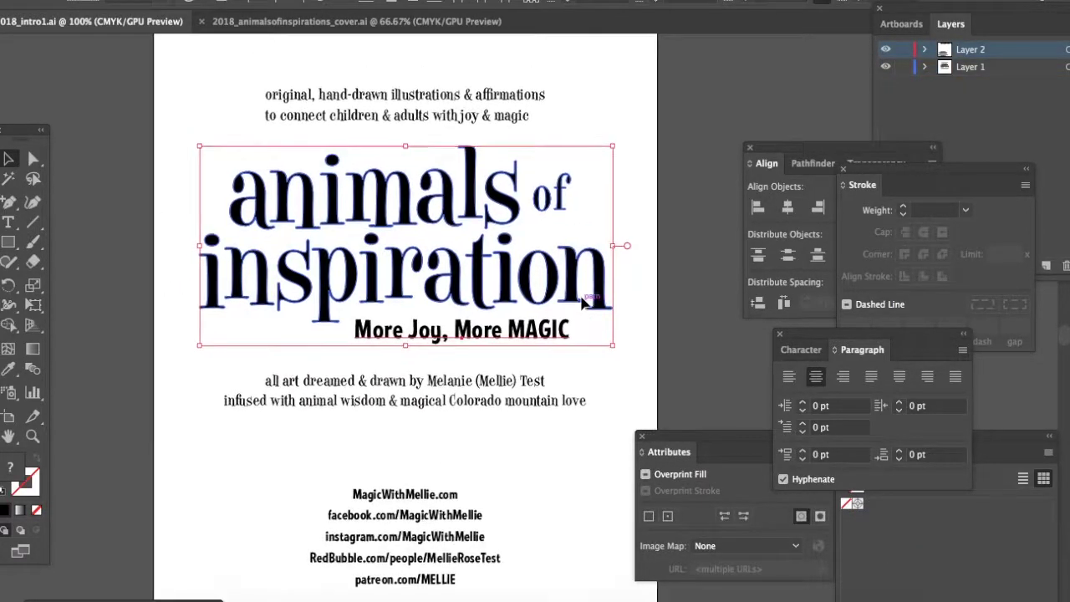
{"action": "left_click_drag", "start_coordinate": [216, 104], "coordinate": [616, 430]}
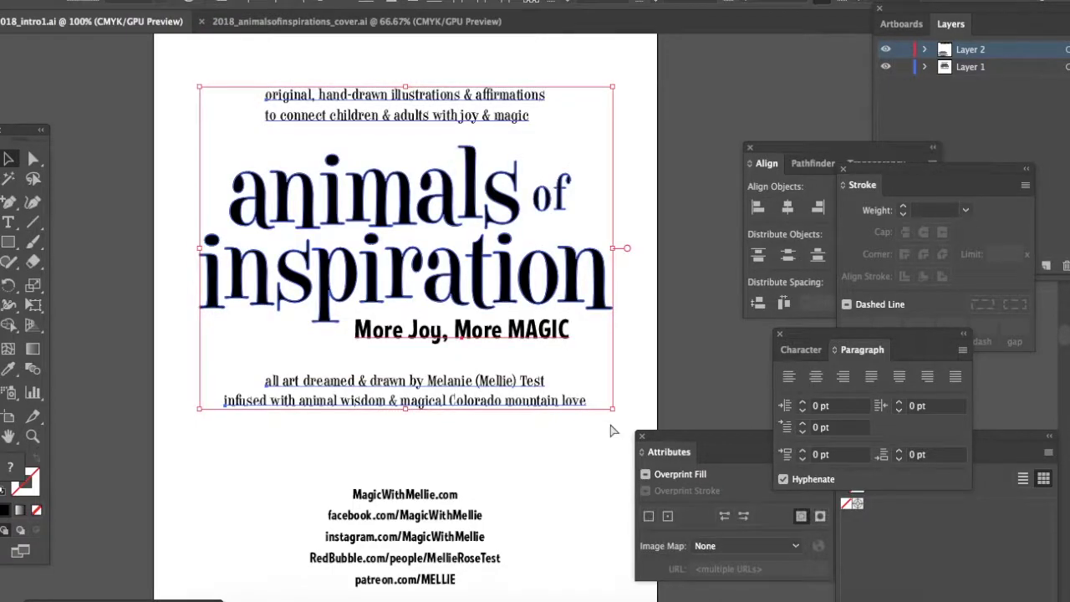
In 2018_animalsofinspirations_cover.ai, add a new layer above the guides layer and lock the guides layer
{"action": "left_click", "coordinate": [400, 23]}
{"action": "scroll", "coordinate": [565, 157], "scroll_direction": "right", "scroll_amount": 4}
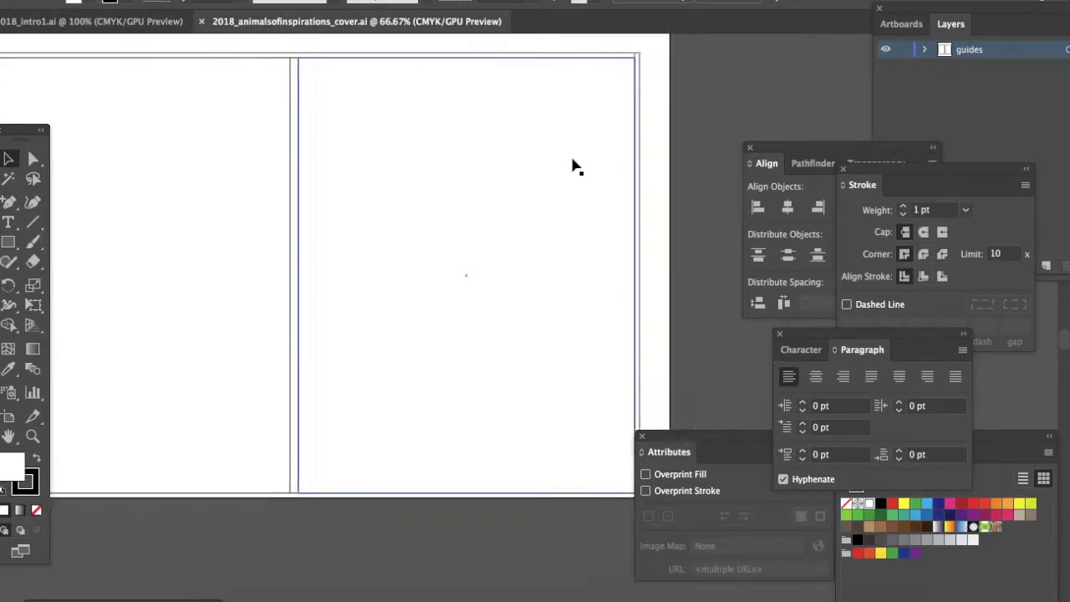
{"action": "left_click", "coordinate": [531, 226]}
{"action": "left_click", "coordinate": [974, 110]}
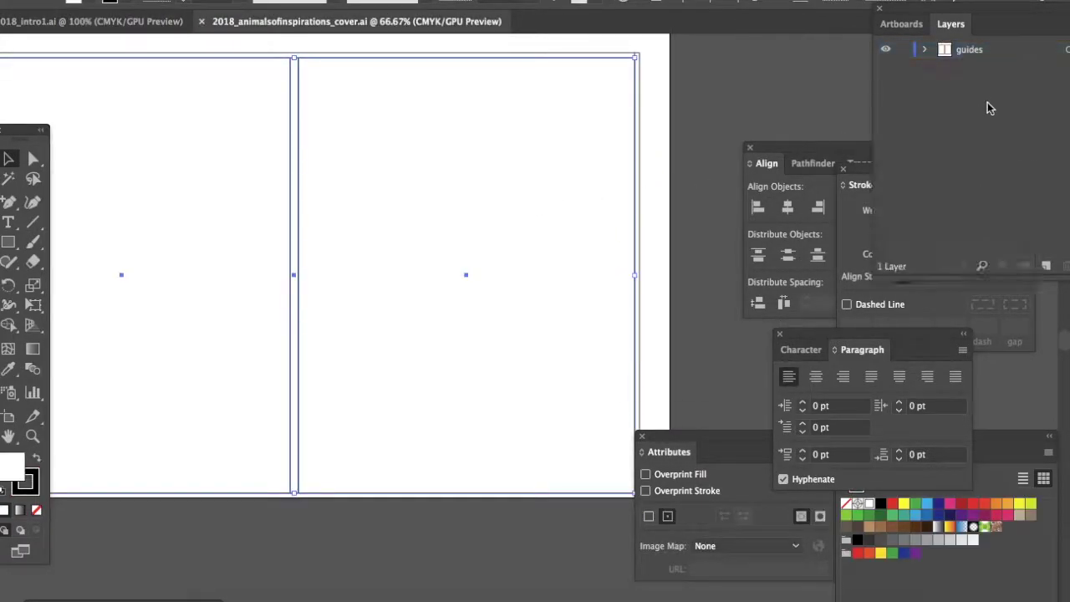
{"action": "left_click", "coordinate": [1047, 266]}
{"action": "left_click", "coordinate": [903, 67]}
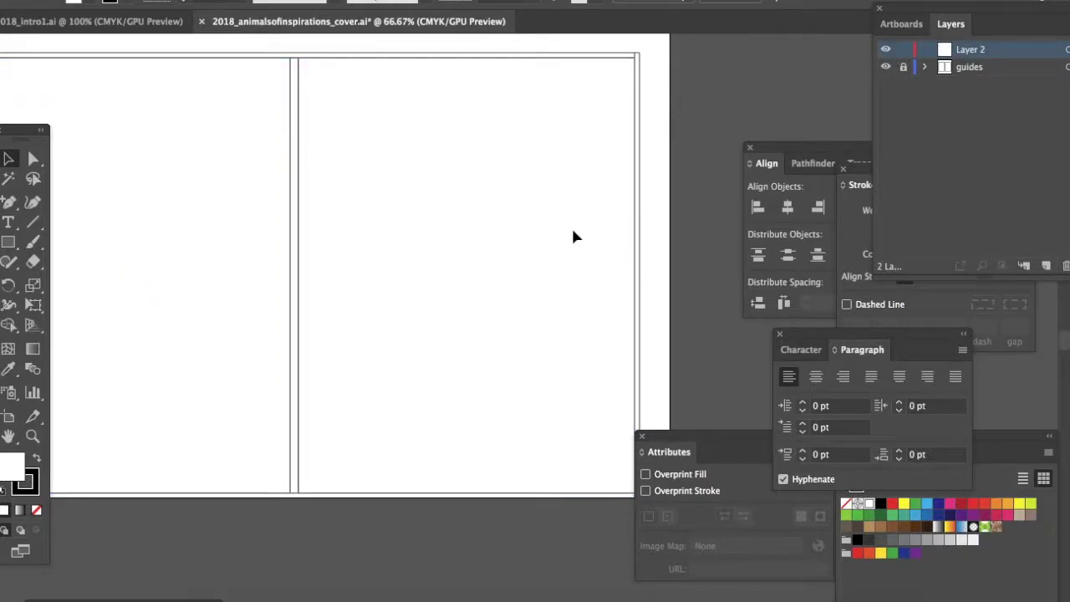
Paste the copied title artwork onto the new layer and position it in the upper part of the front cover
{"action": "key", "text": "ctrl+v"}
{"action": "left_click_drag", "start_coordinate": [616, 210], "coordinate": [629, 131]}
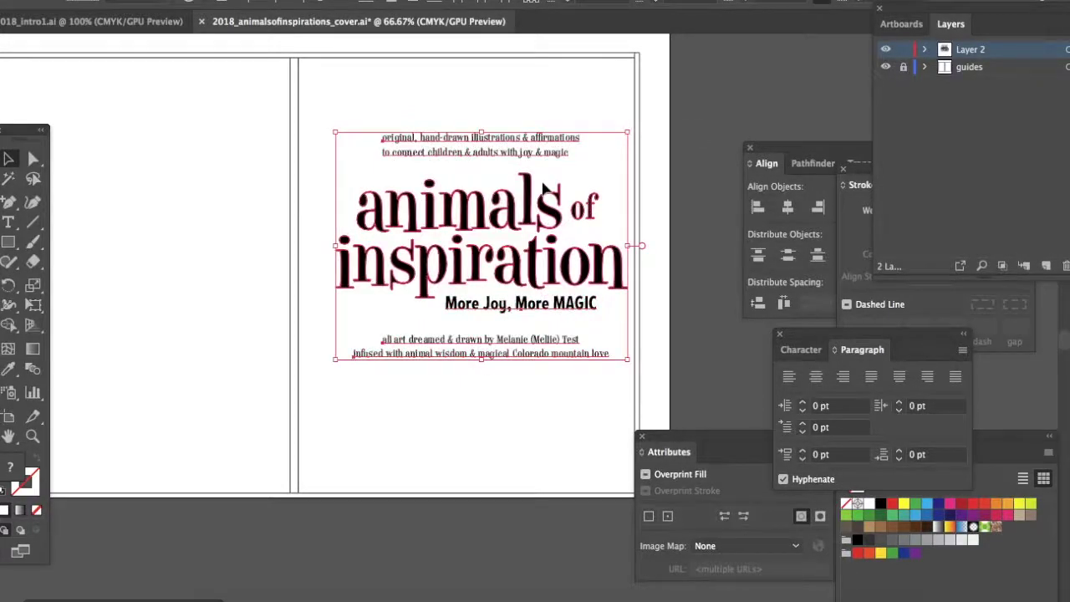
{"action": "left_click_drag", "start_coordinate": [577, 198], "coordinate": [539, 168]}
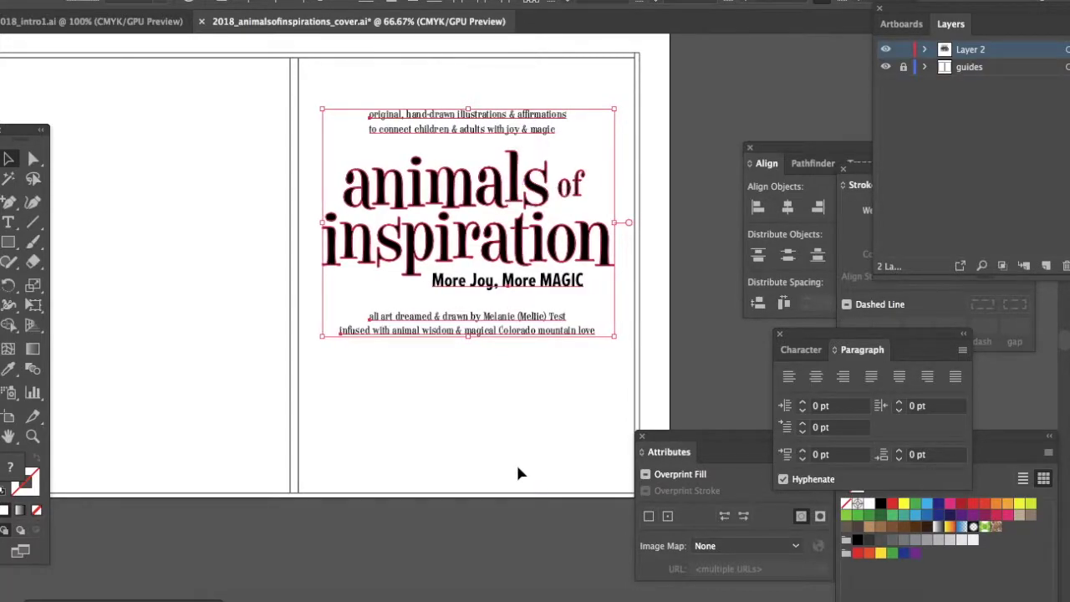
{"action": "left_click", "coordinate": [483, 577]}
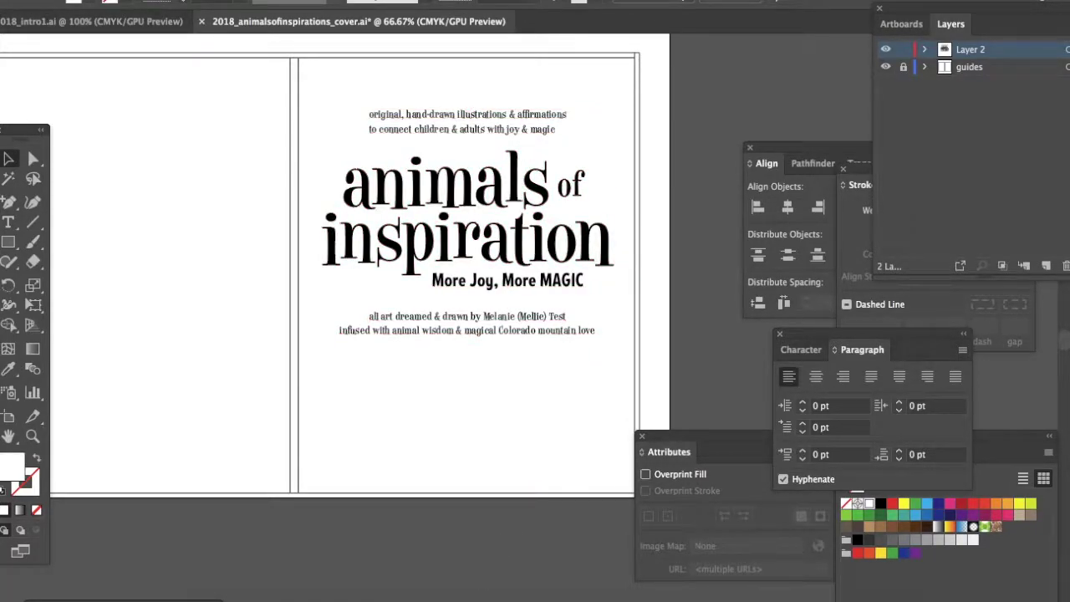